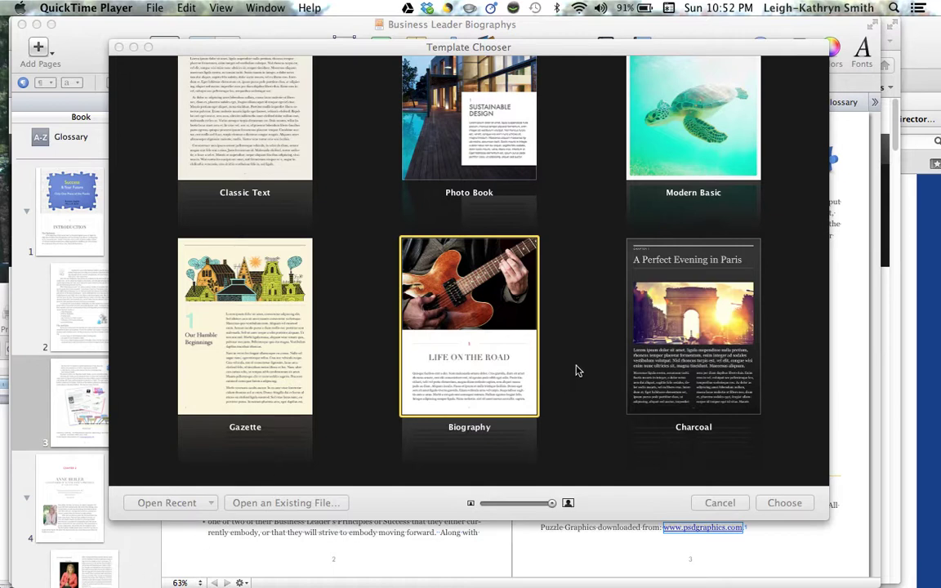
Browse the landscape and portrait-only book templates, comparing their layouts and styles.
left_click(601, 348)
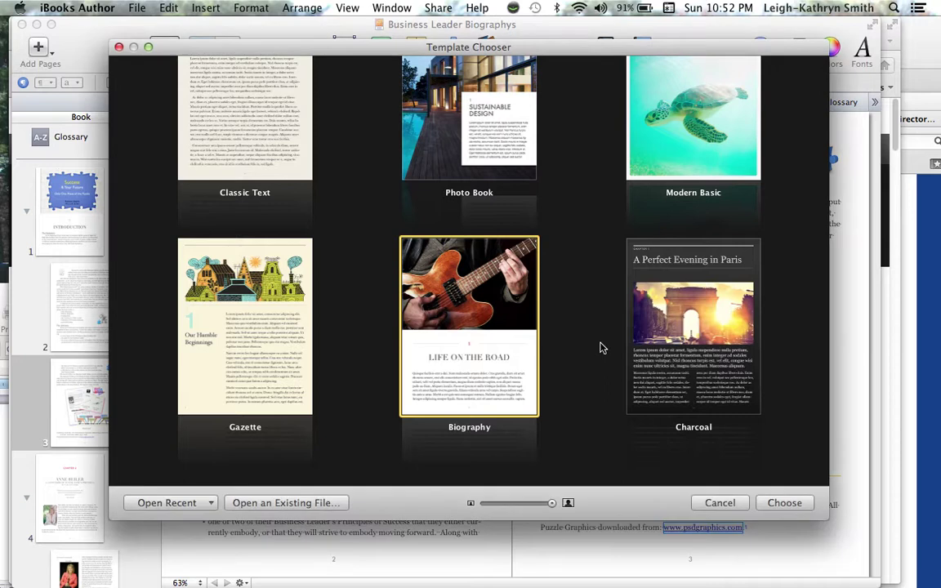
scroll(600, 348, "down", 5)
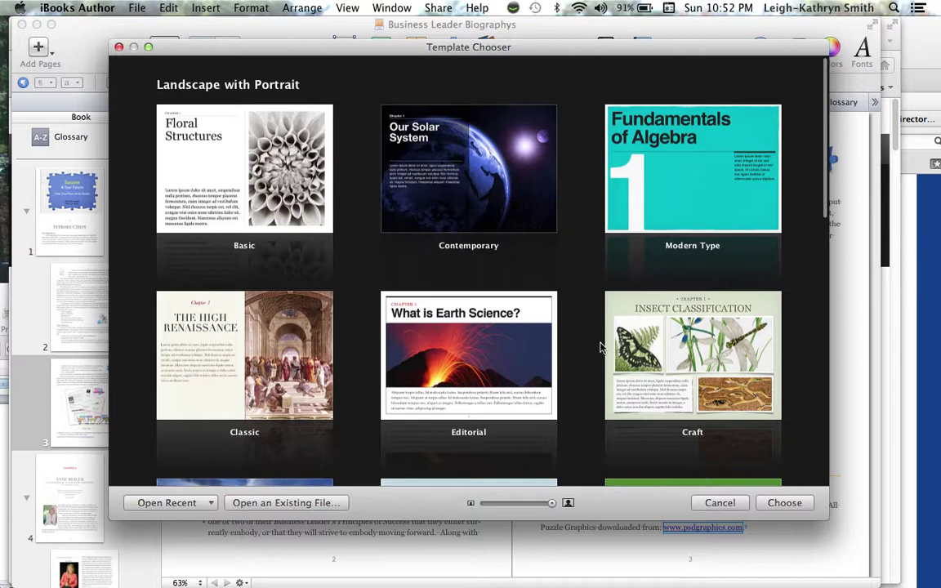
scroll(600, 348, "down", 5)
scroll(601, 348, "up", 5)
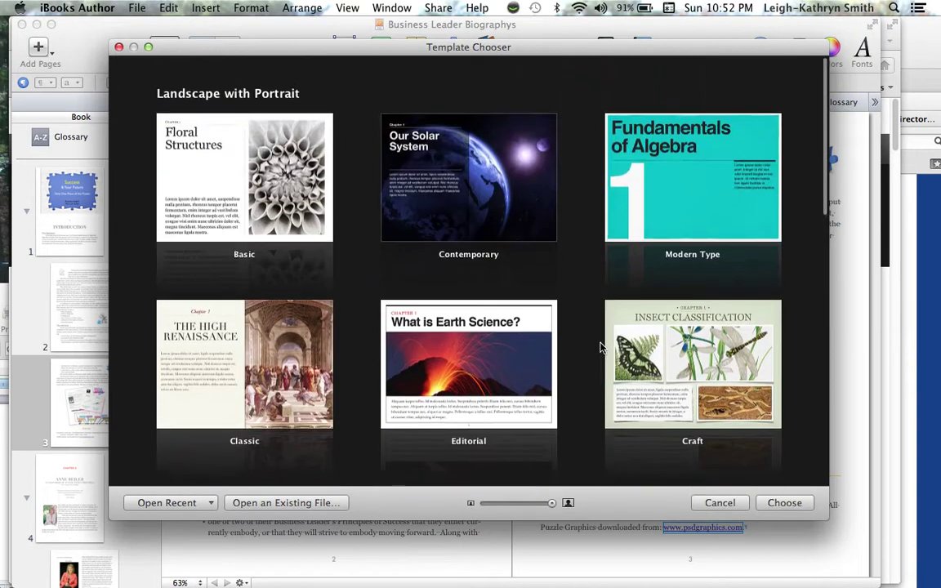
scroll(601, 348, "down", 1)
scroll(601, 348, "down", 5)
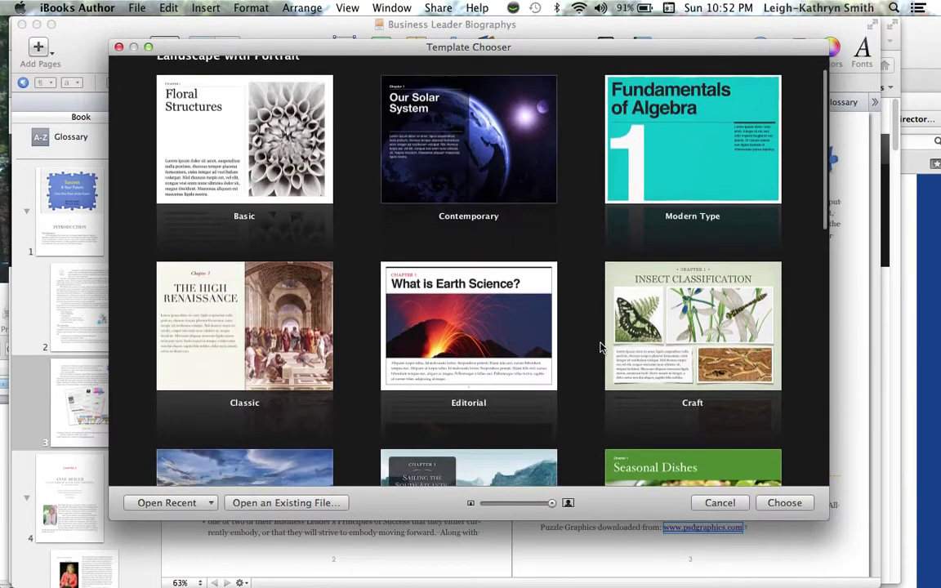
scroll(600, 348, "down", 2)
scroll(600, 348, "up", 6)
scroll(601, 348, "down", 1)
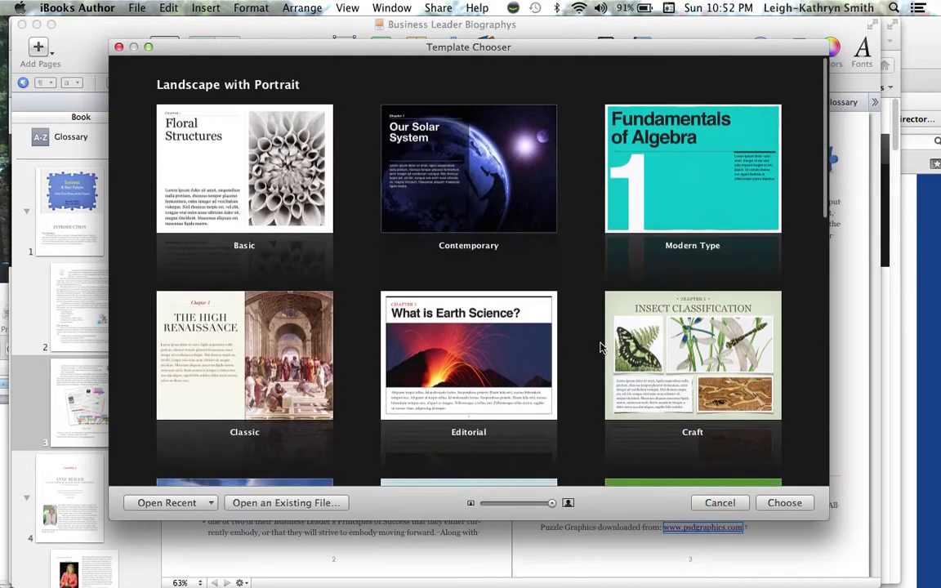
scroll(601, 348, "down", 8)
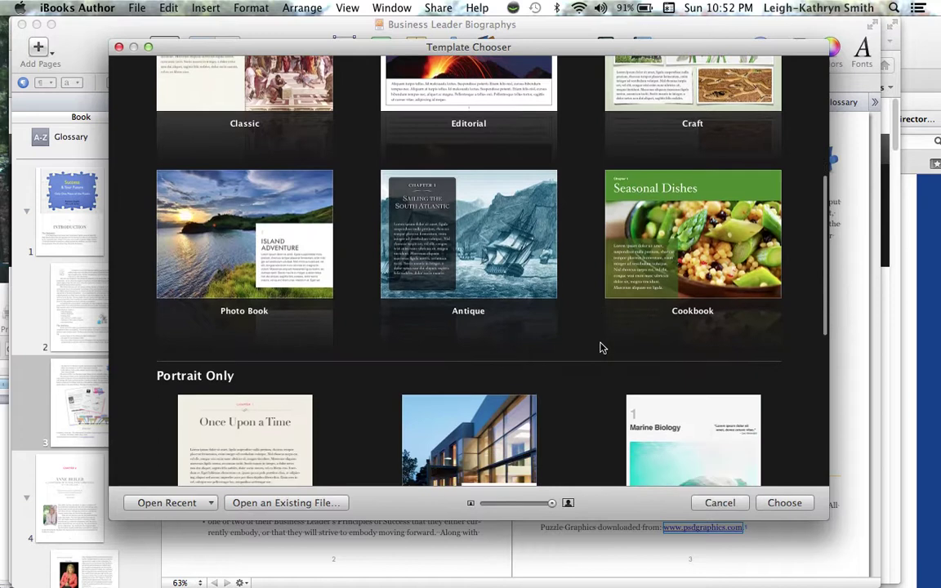
scroll(600, 348, "down", 10)
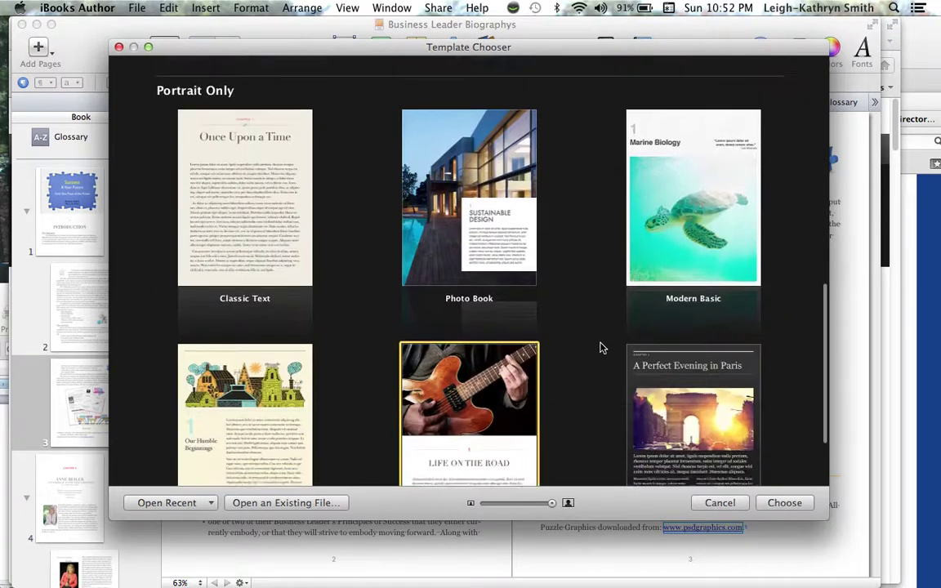
scroll(601, 348, "up", 4)
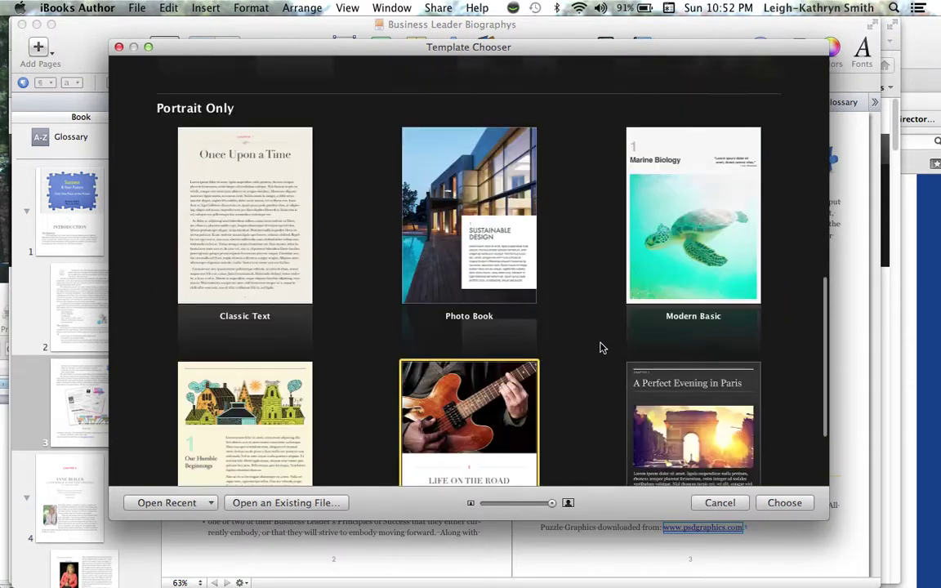
scroll(600, 348, "up", 12)
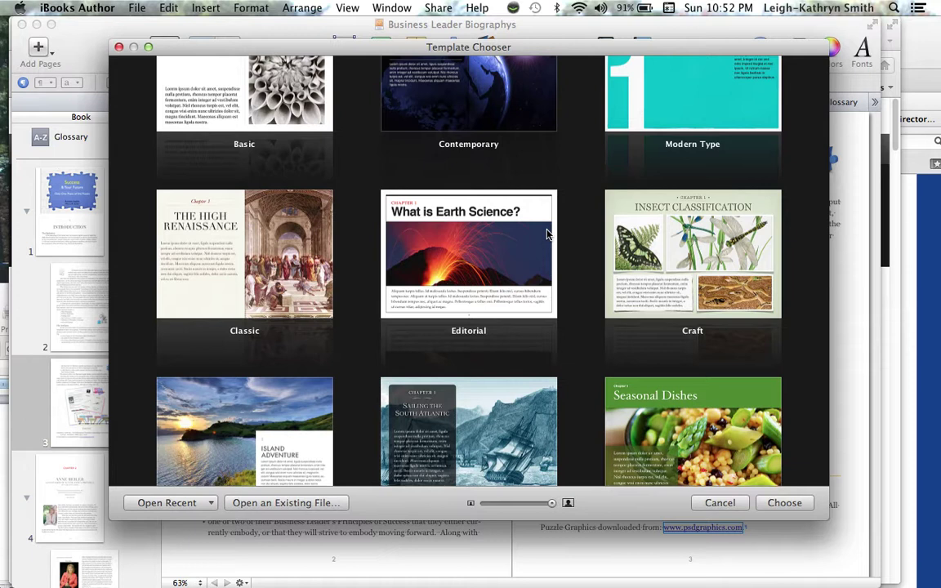
scroll(547, 235, "up", 5)
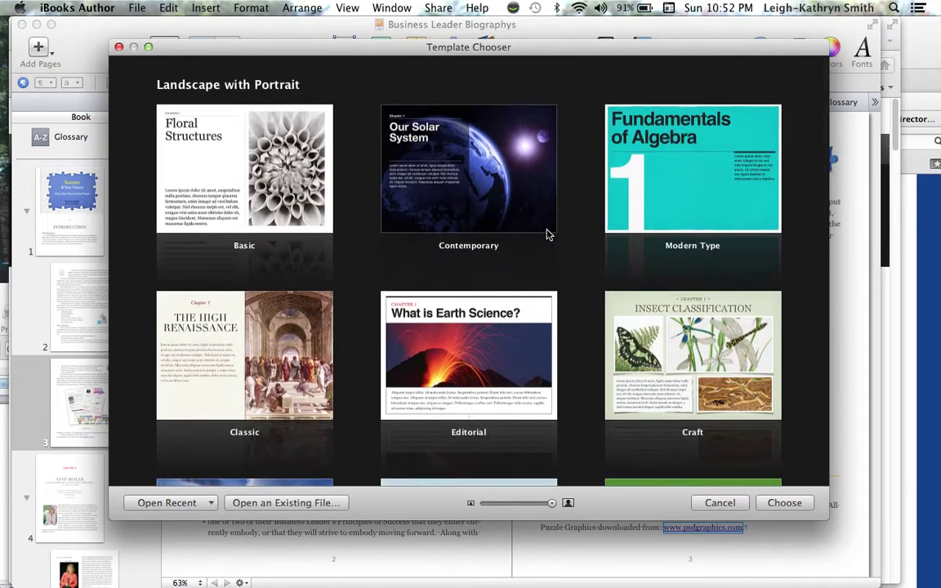
scroll(548, 234, "down", 3)
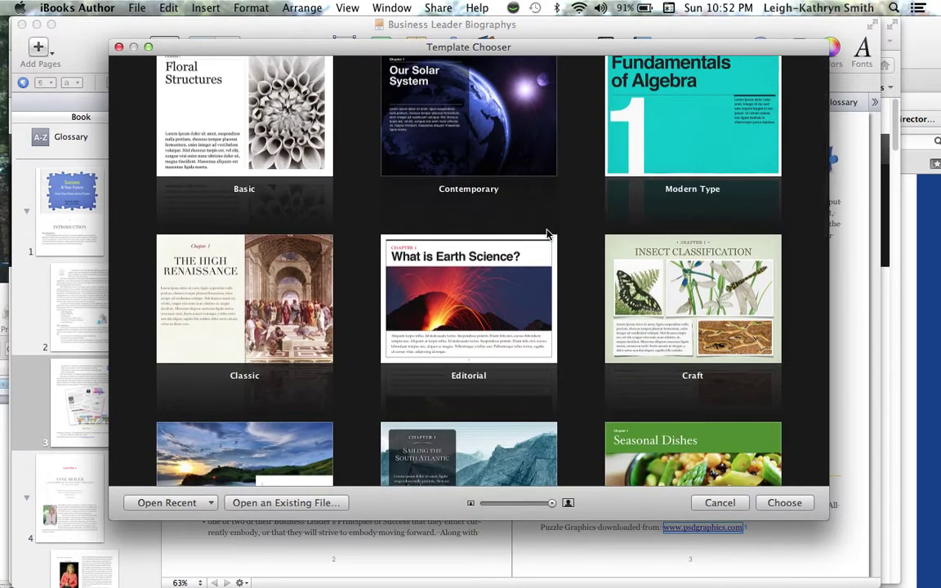
scroll(547, 234, "down", 10)
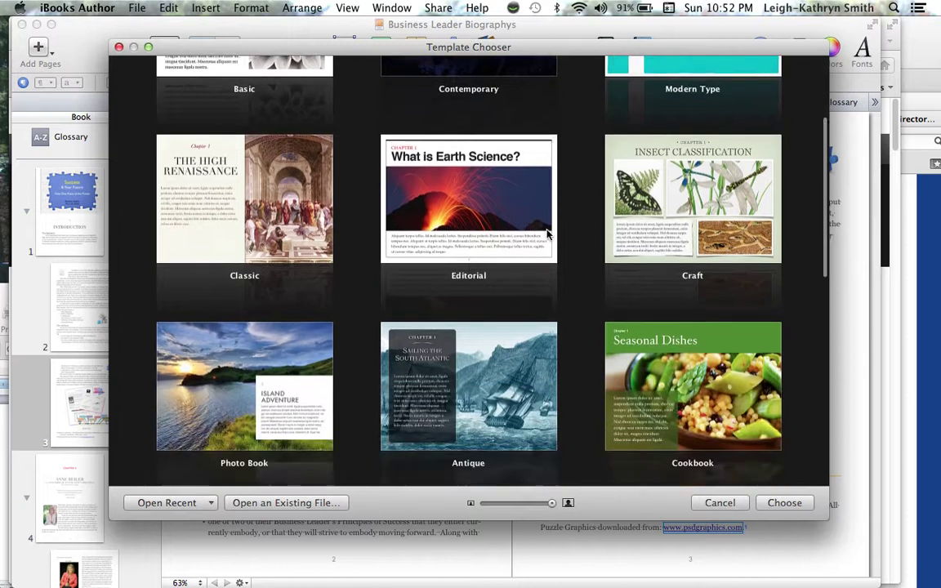
scroll(548, 235, "down", 1)
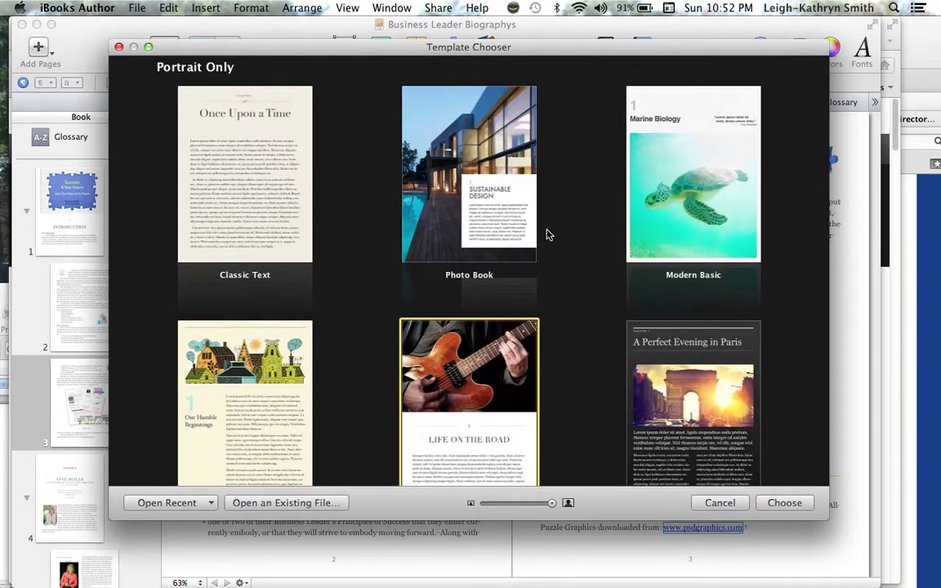
scroll(576, 397, "down", 5)
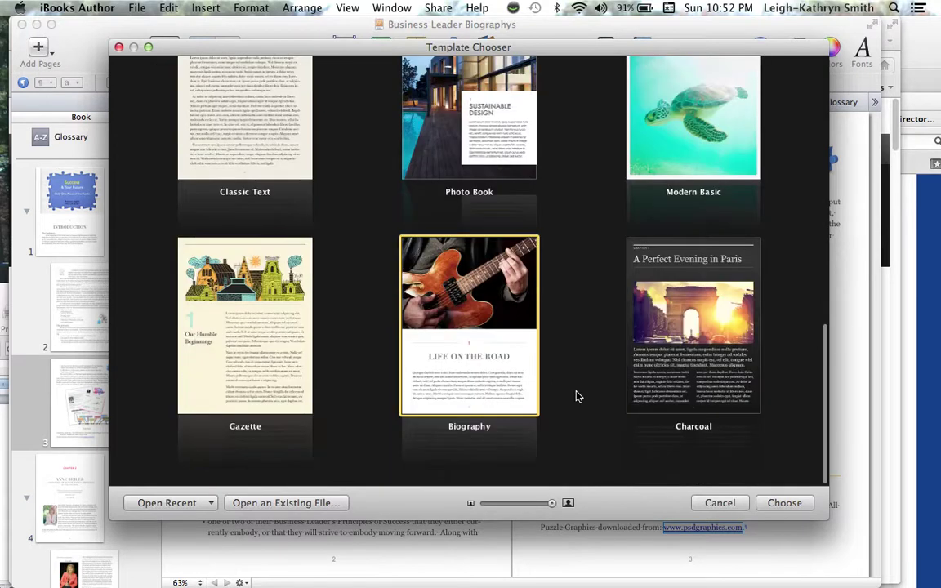
Create a book from the portrait-only Biography template and widen its window to fill the screen.
double_click(478, 351)
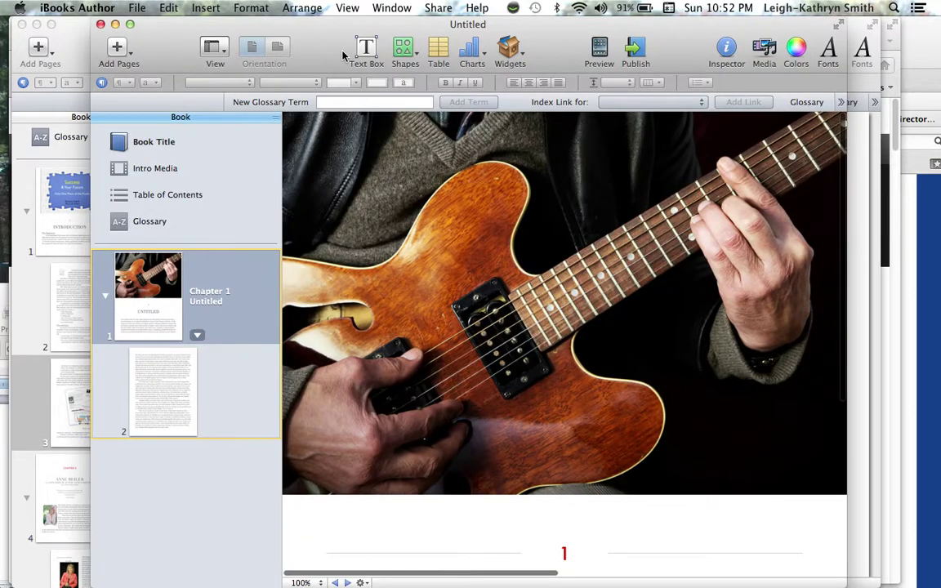
left_click(129, 26)
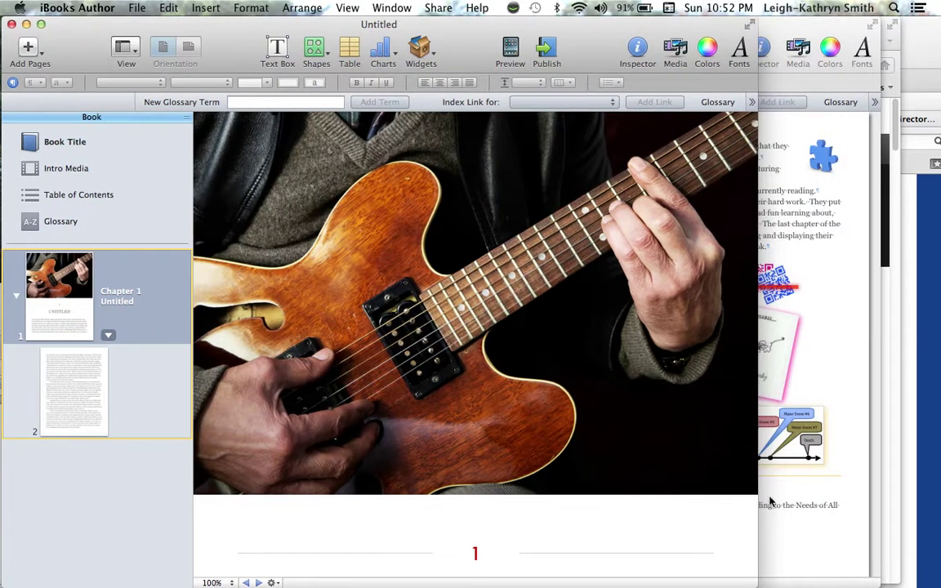
left_click_drag(761, 508, 934, 465)
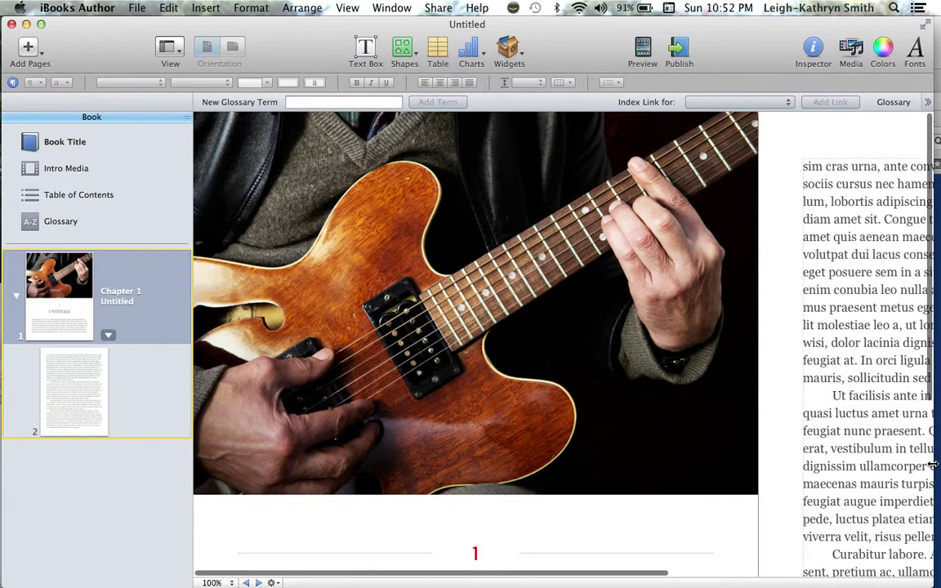
Review the kinds of chapters, sections and pages that can be added, and the view options for the book.
left_click(29, 48)
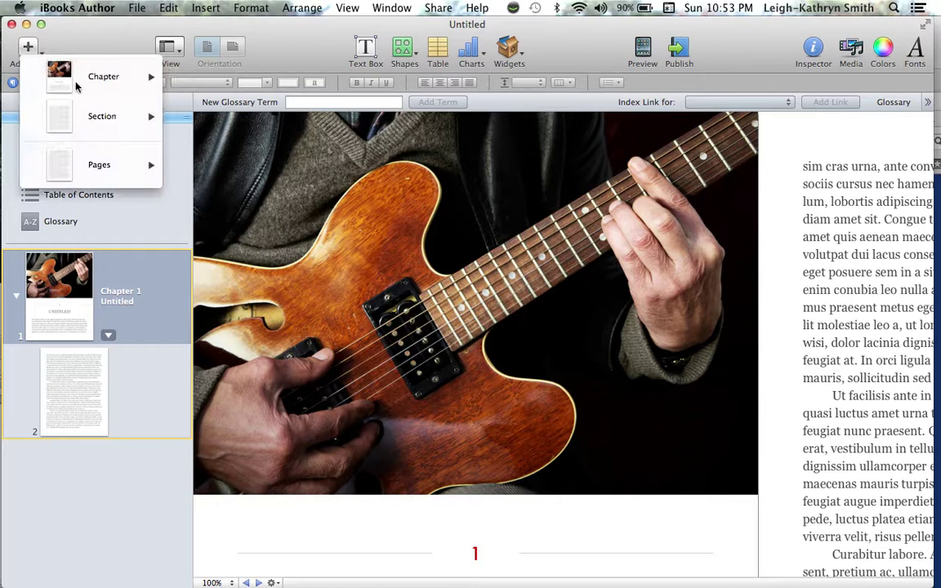
mouse_move(106, 87)
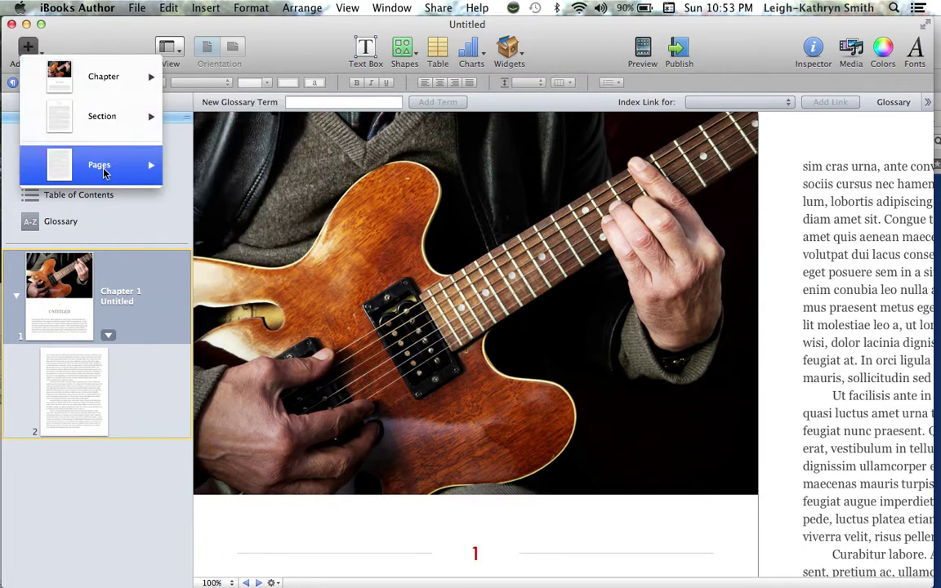
mouse_move(104, 173)
mouse_move(109, 129)
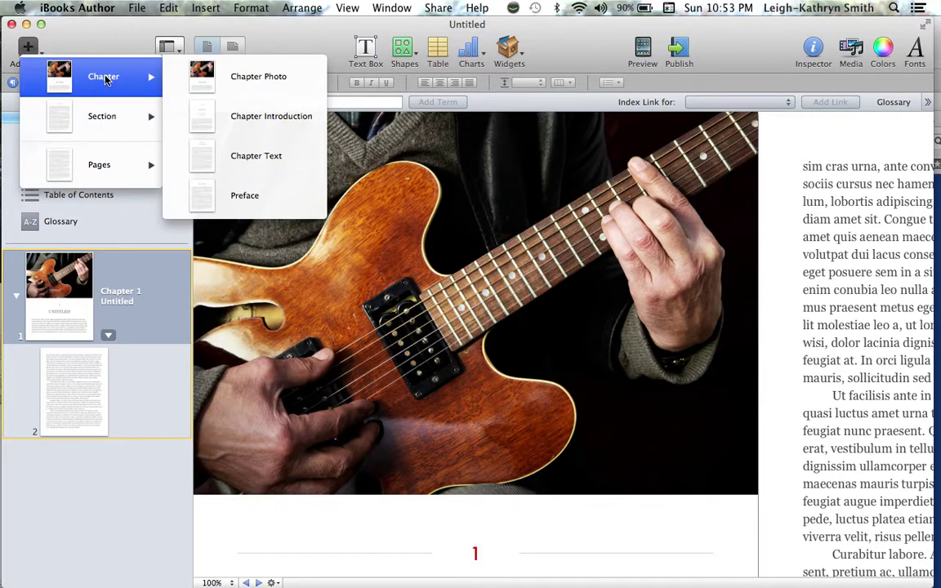
left_click(102, 21)
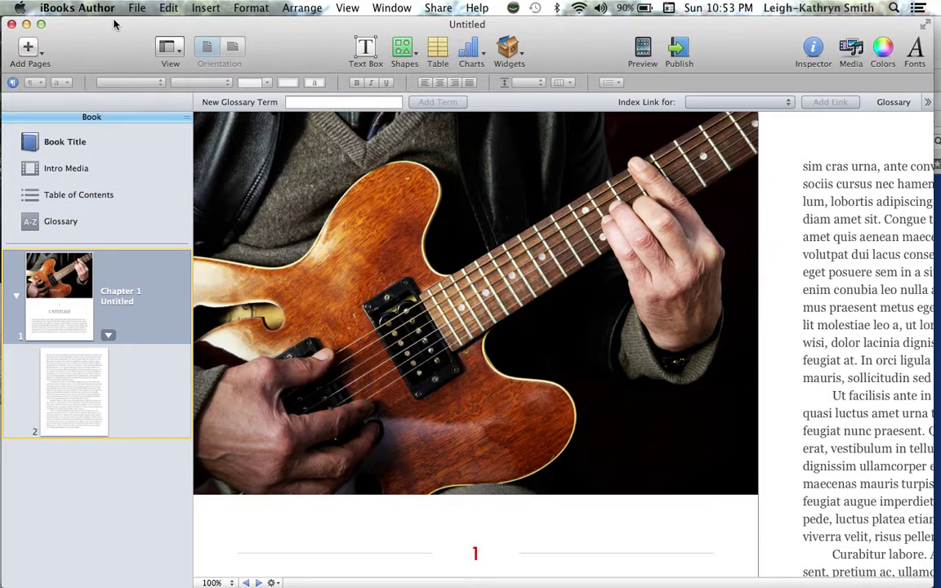
left_click(181, 52)
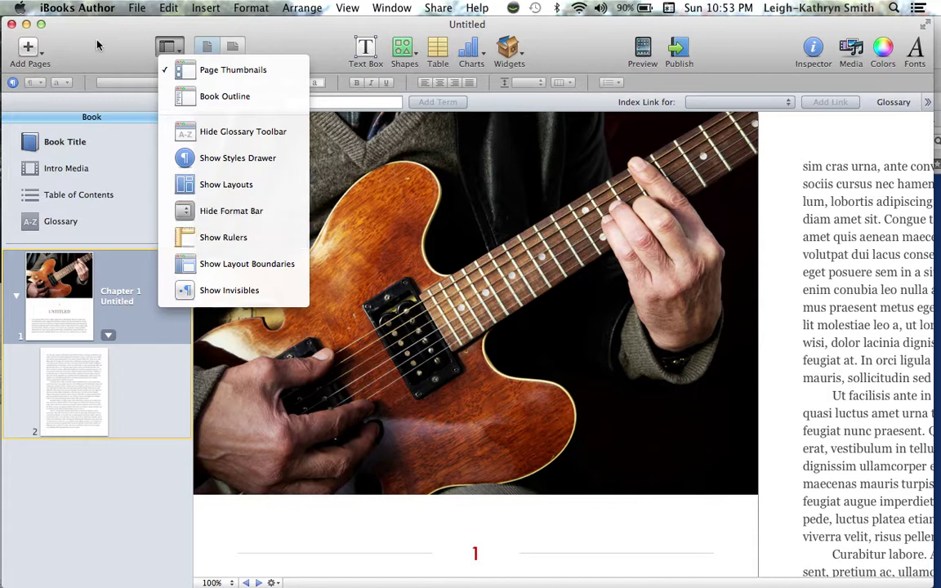
left_click(175, 49)
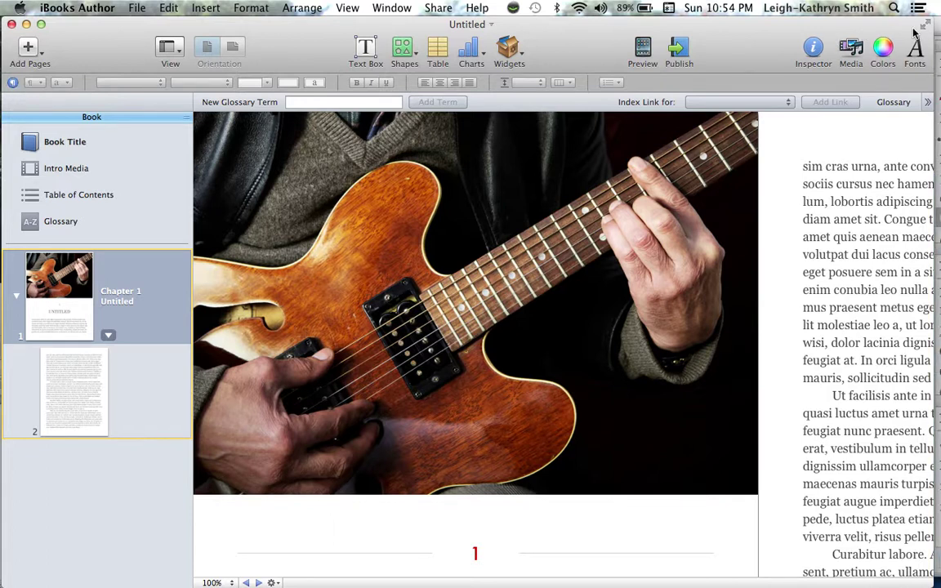
Narrow the book window to examine the styles drawer, and restore the wide window with the drawer hidden.
left_click_drag(937, 33, 771, 44)
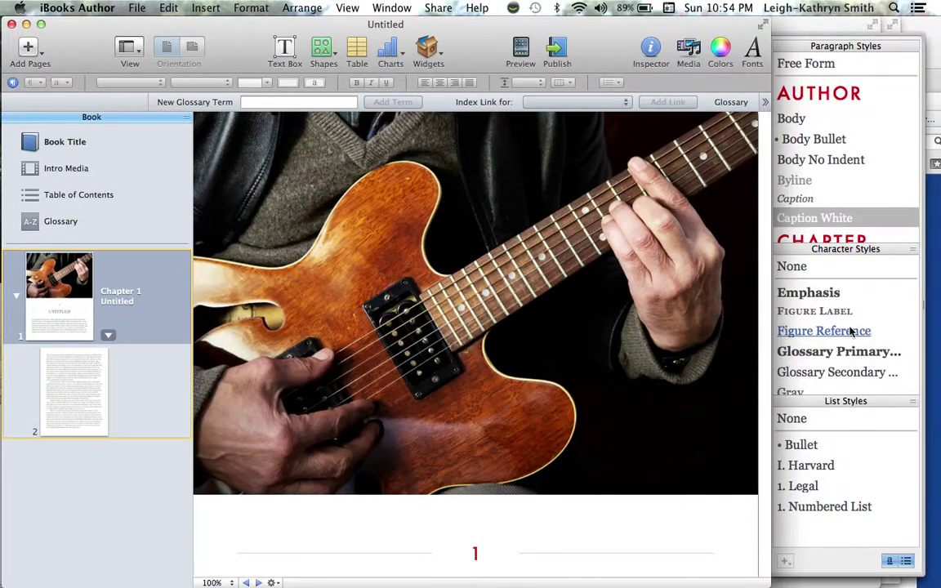
left_click(12, 81)
left_click_drag(772, 87, 939, 88)
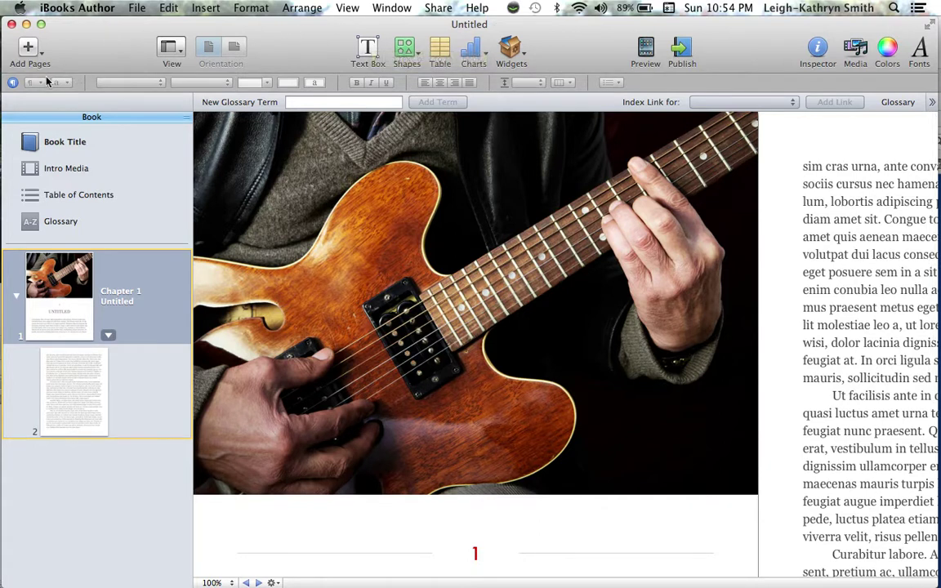
Select the placeholder body text beside the guitar photo and review its paragraph styles, character styles and typefaces.
left_click(859, 273)
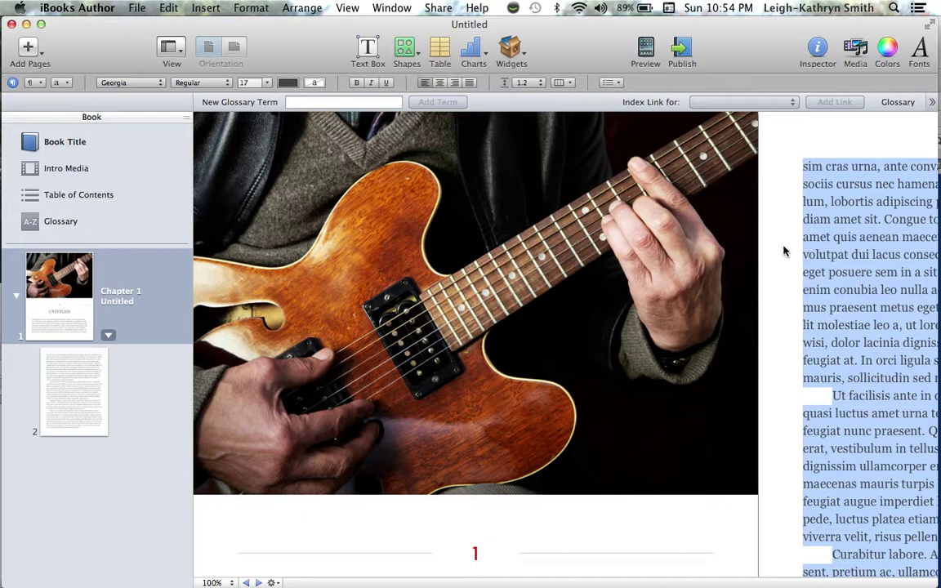
left_click(38, 85)
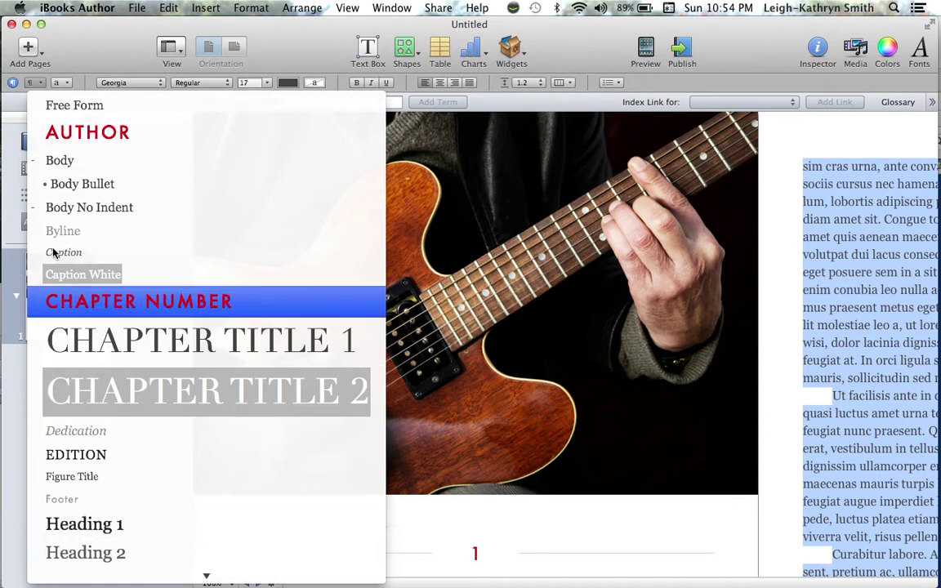
left_click(61, 60)
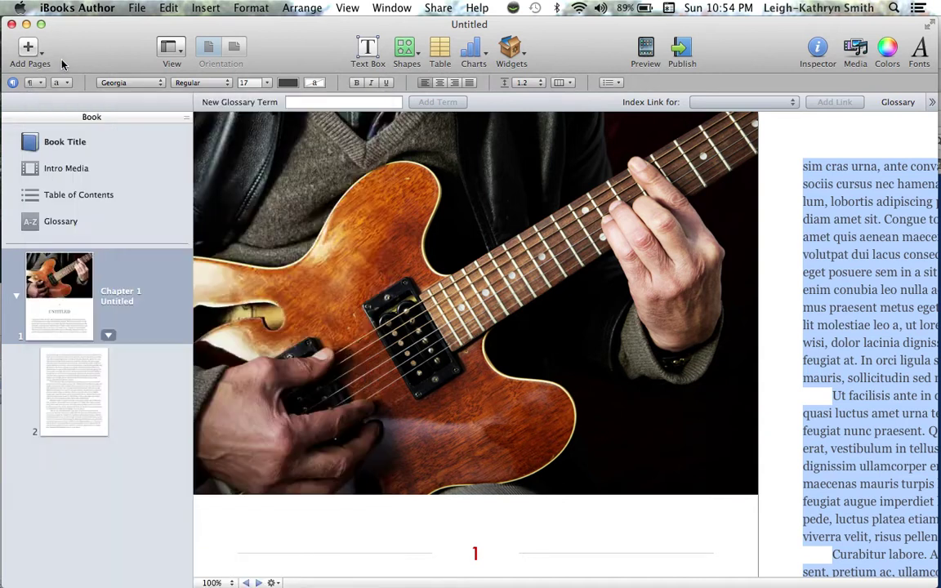
left_click(68, 84)
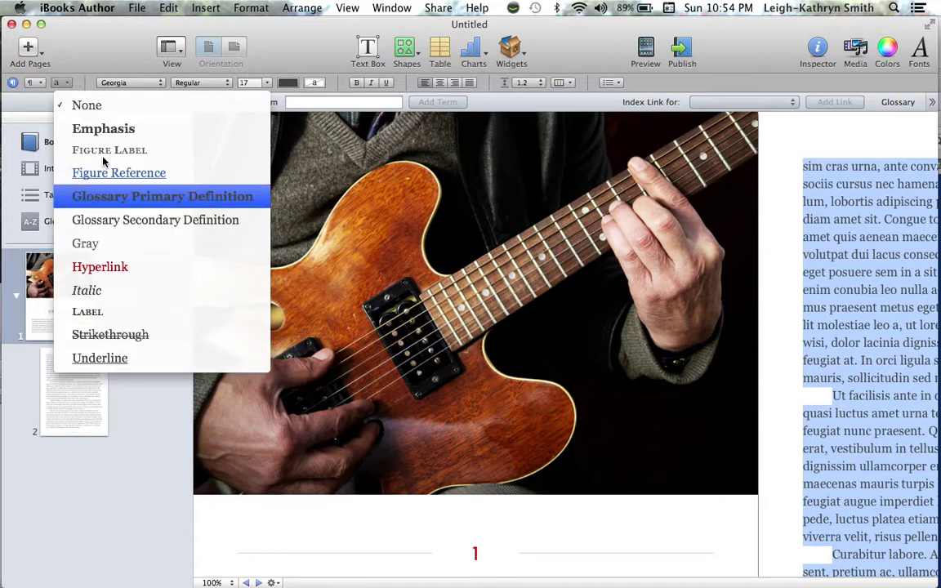
left_click(111, 59)
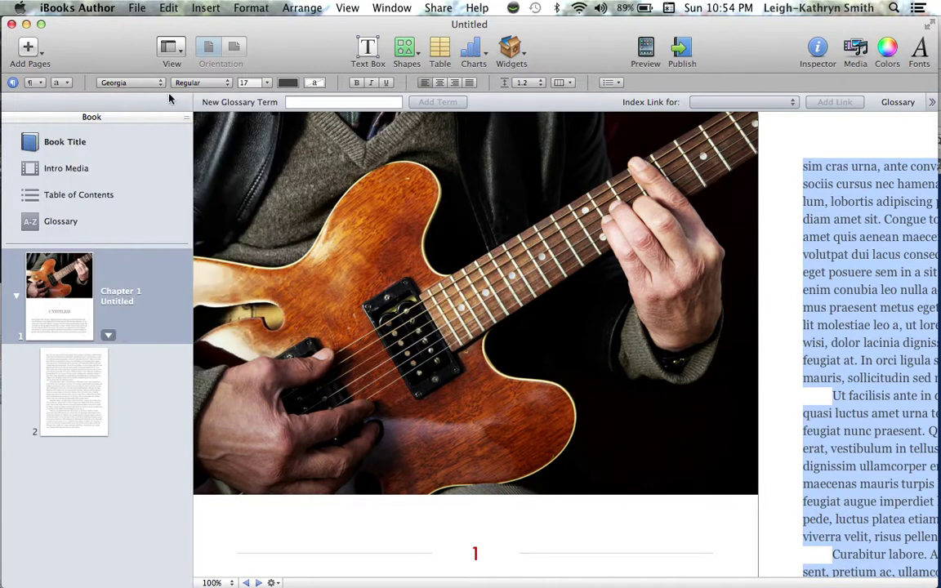
left_click(220, 84)
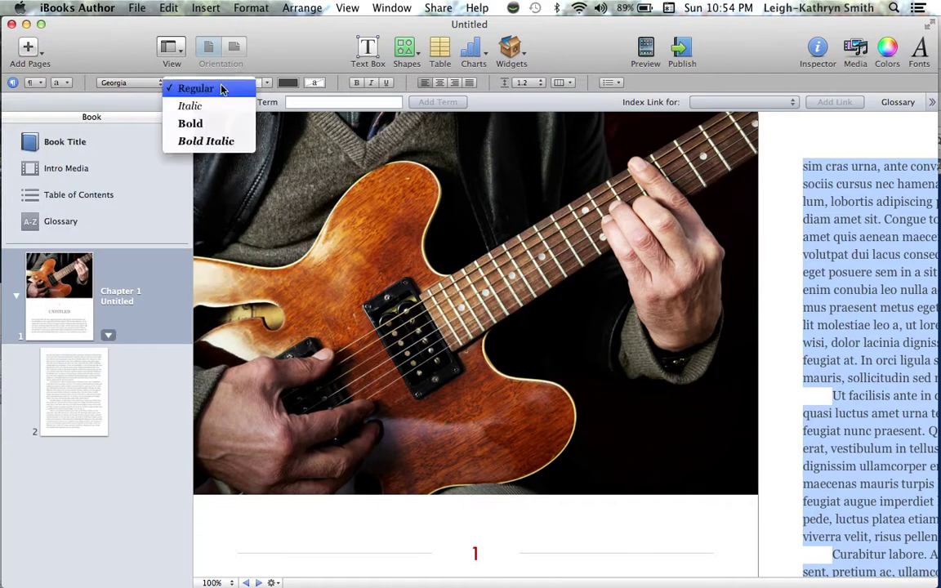
left_click(215, 75)
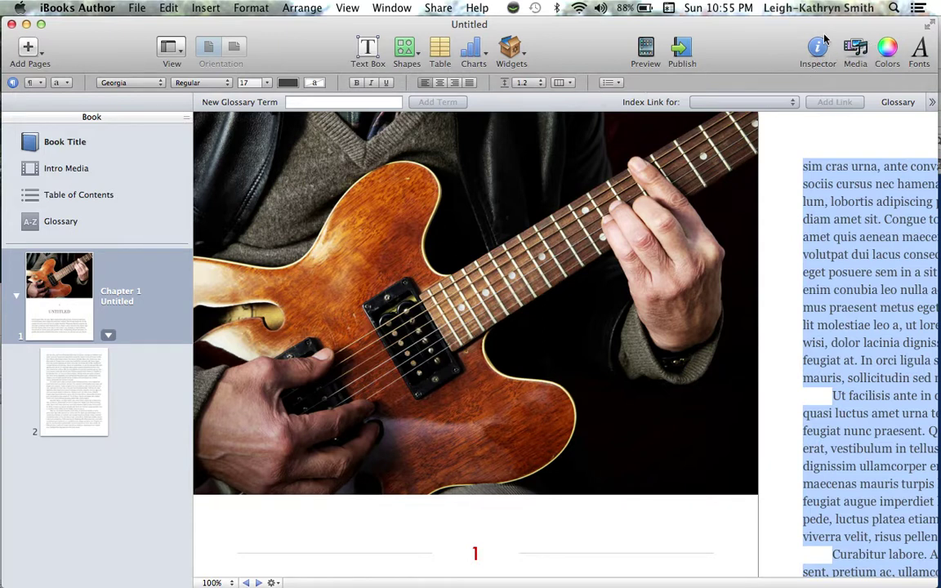
Examine the font settings for the selected text, and bring up the color wheel in the color picker.
left_click(921, 56)
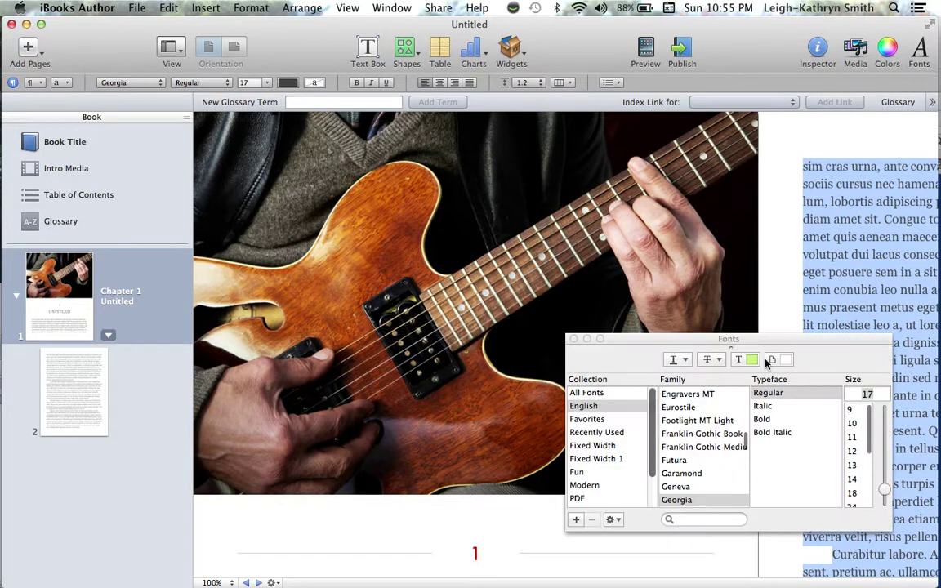
left_click(572, 339)
left_click(887, 48)
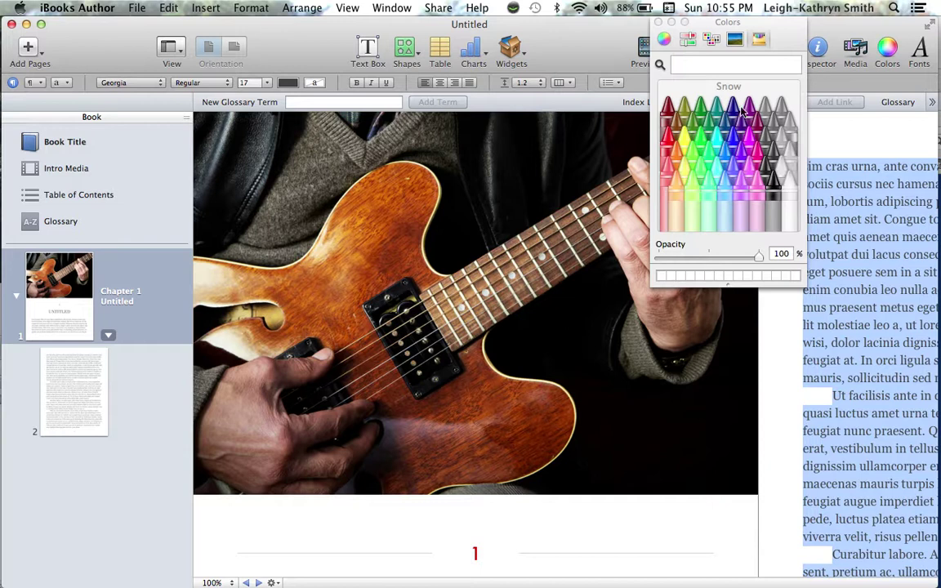
left_click(663, 39)
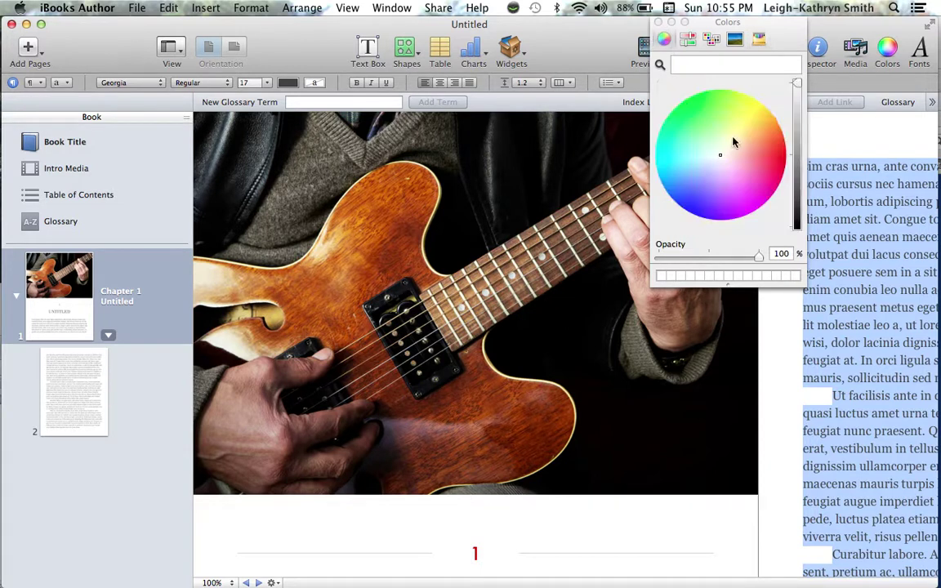
Close the color picker, browse the photo and audio libraries available in the media browser, and close it.
left_click(659, 22)
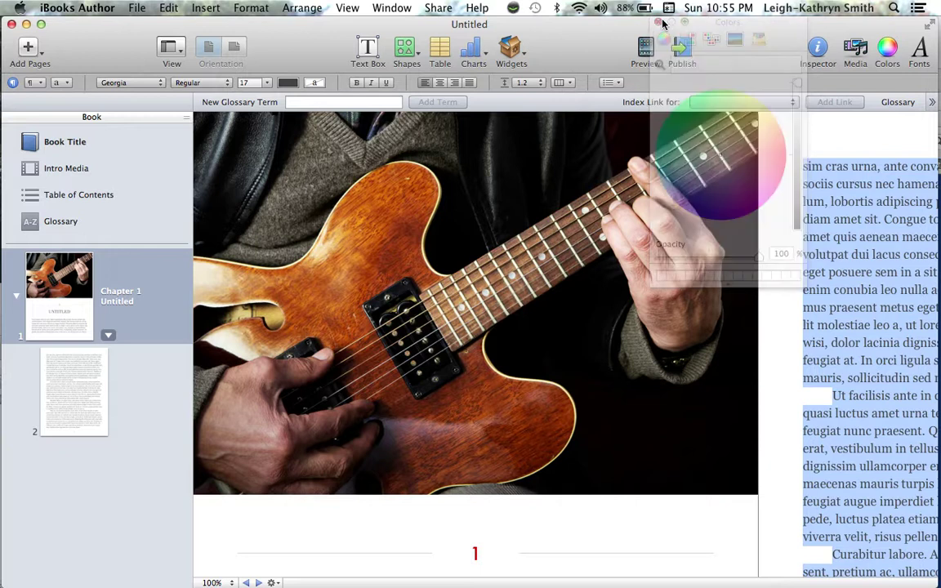
left_click(856, 49)
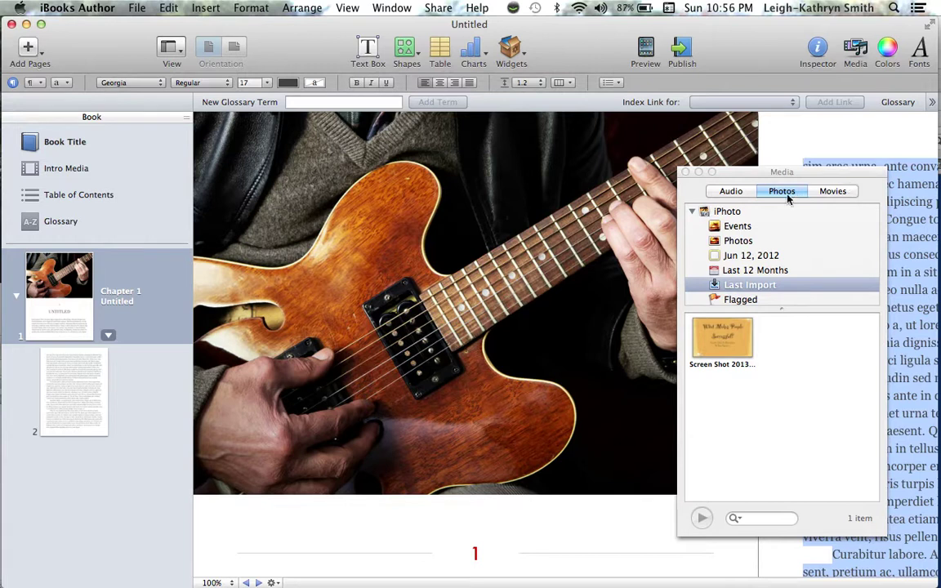
scroll(739, 260, "down", 3)
scroll(739, 260, "down", 5)
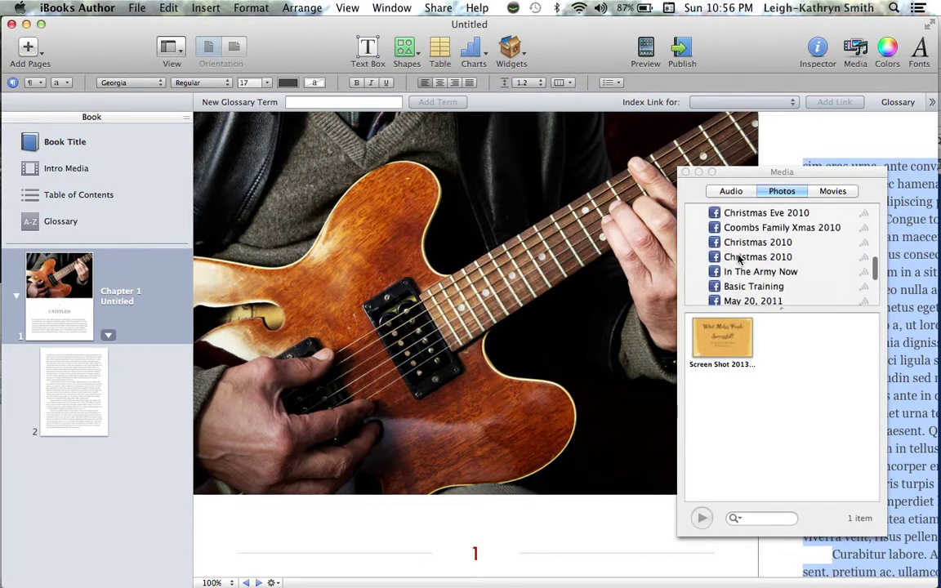
scroll(736, 258, "up", 10)
left_click(732, 190)
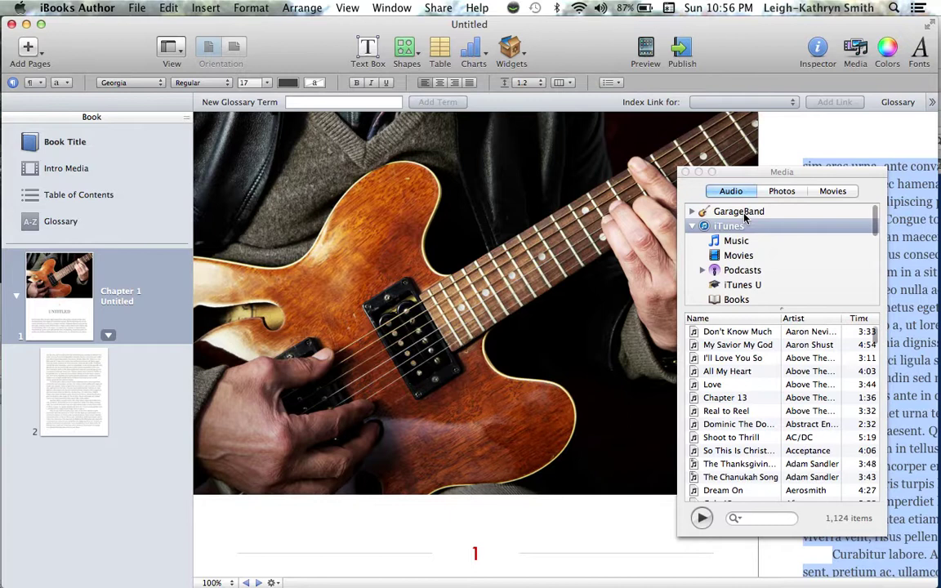
scroll(736, 283, "down", 1)
scroll(736, 284, "down", 10)
scroll(736, 284, "up", 12)
left_click(686, 172)
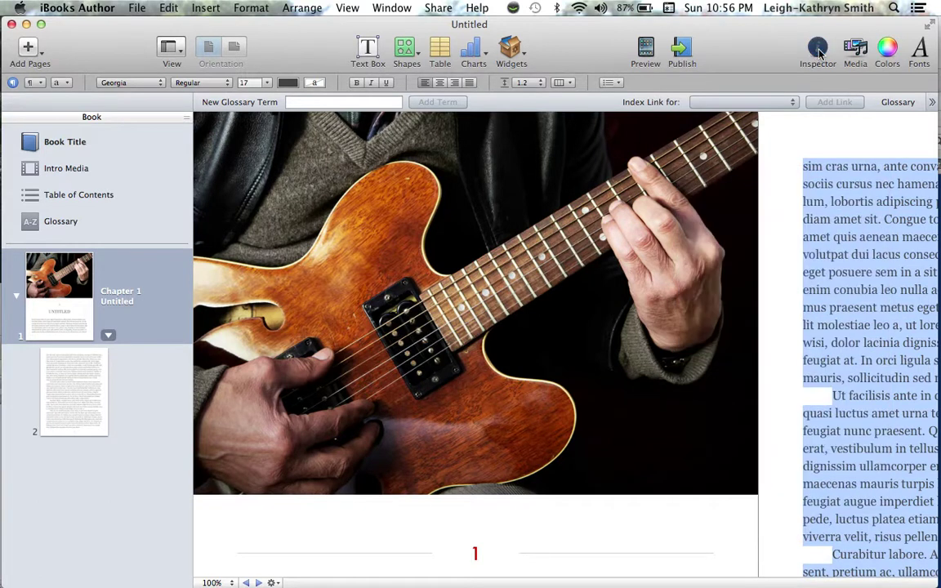
Bring up the inspector, move it clear of the lower screen edge, and examine the document and table of contents settings.
left_click(819, 49)
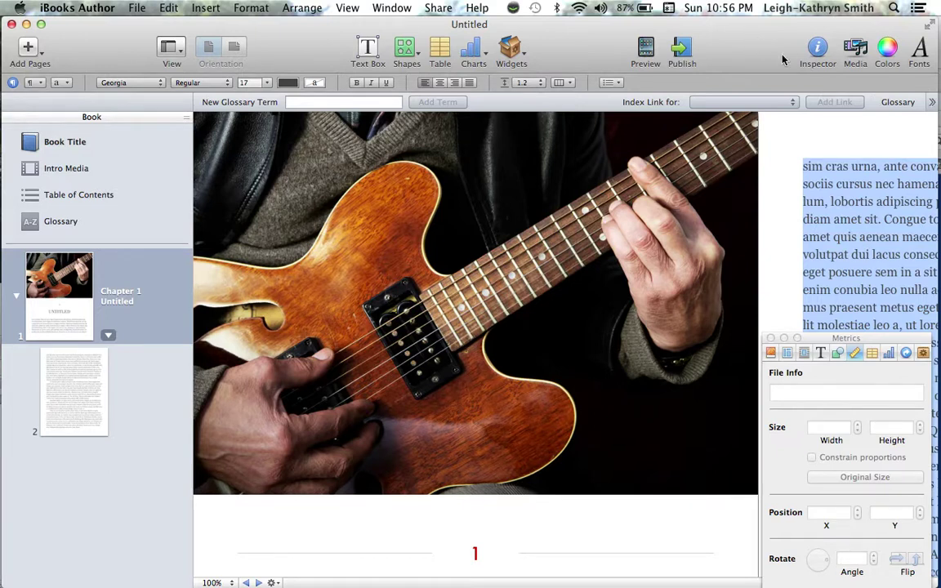
left_click_drag(847, 343, 795, 84)
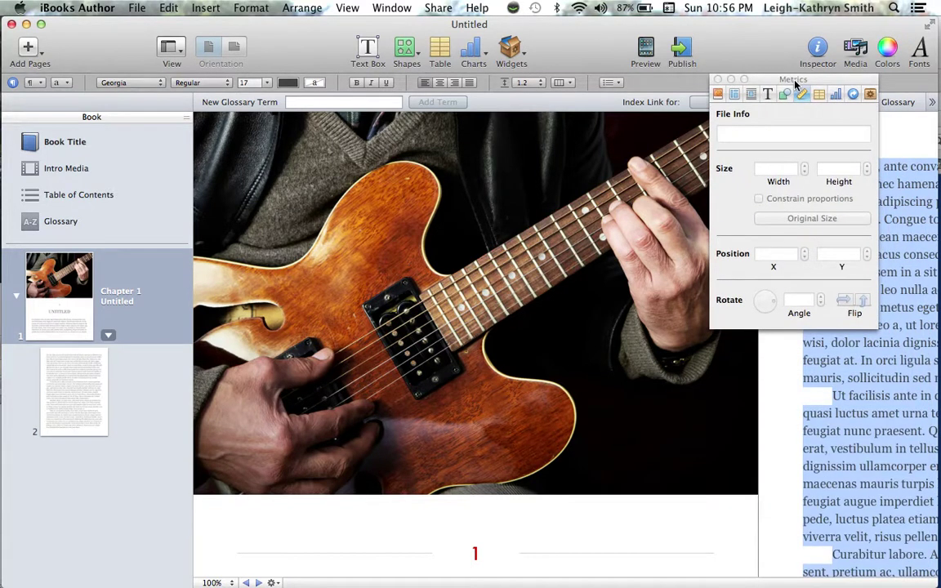
left_click(719, 94)
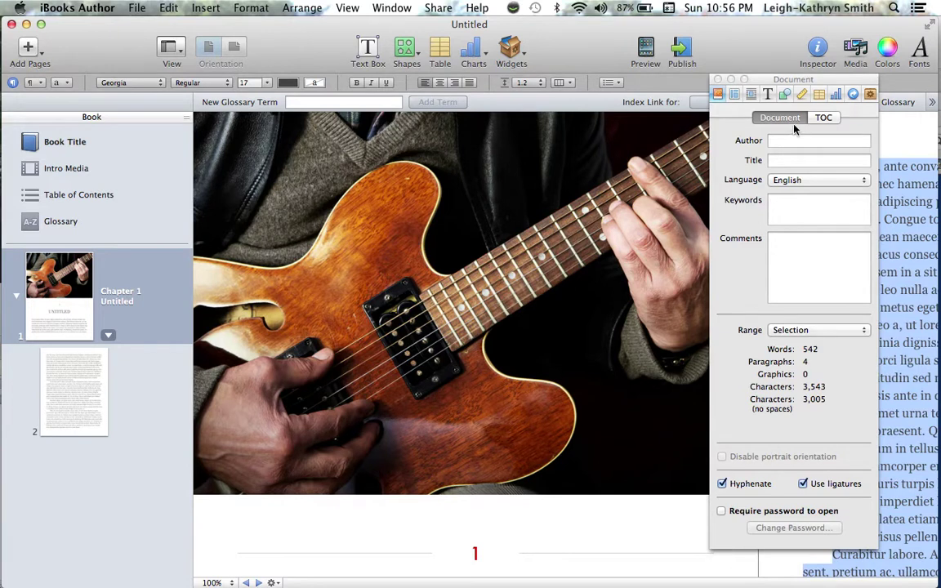
left_click(825, 118)
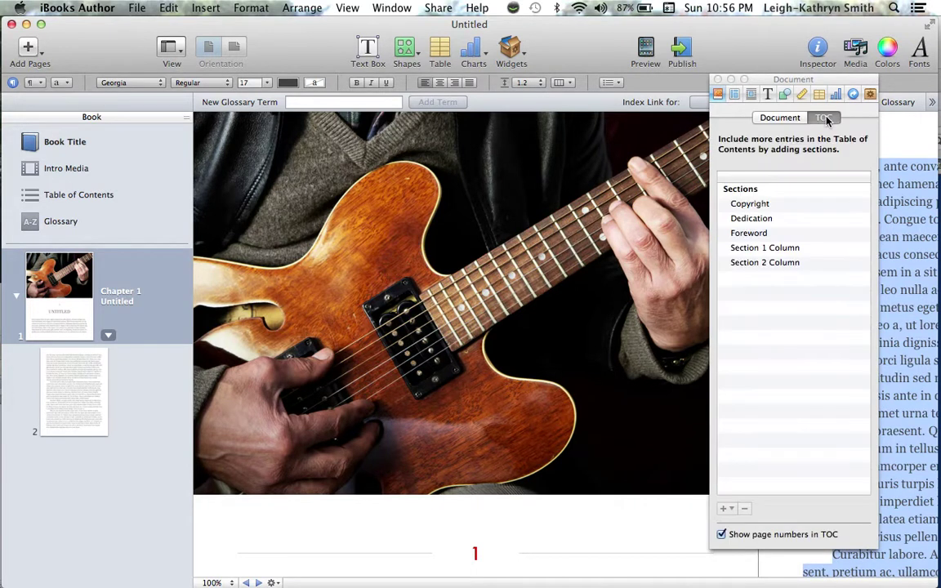
left_click(780, 117)
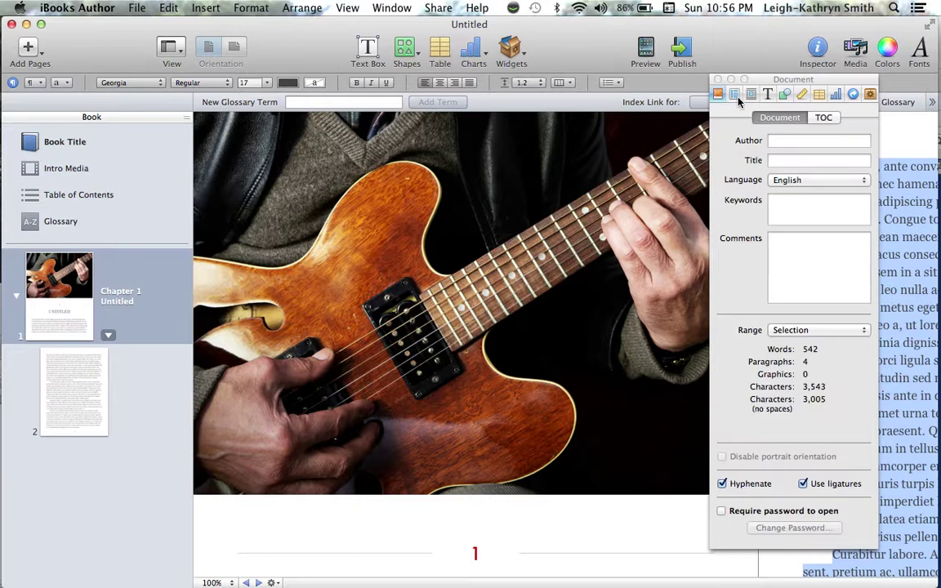
Examine the inspector's column layout settings and the object placement and text wrap options.
left_click(736, 95)
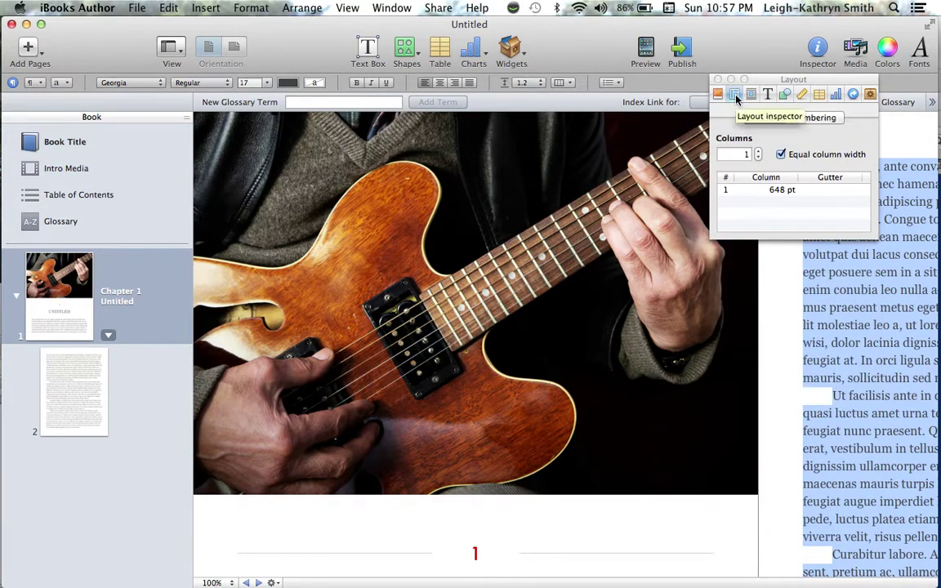
left_click(833, 119)
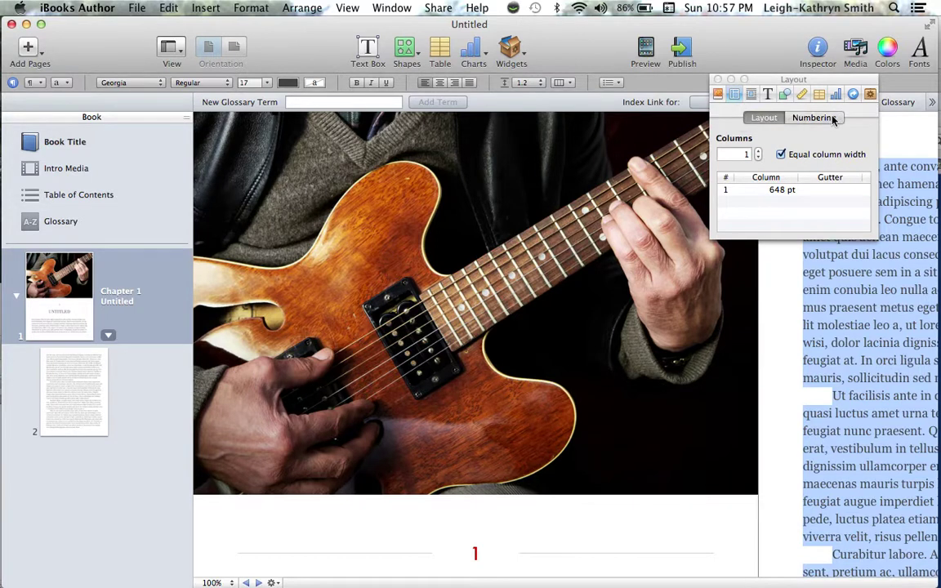
left_click(766, 119)
left_click(753, 96)
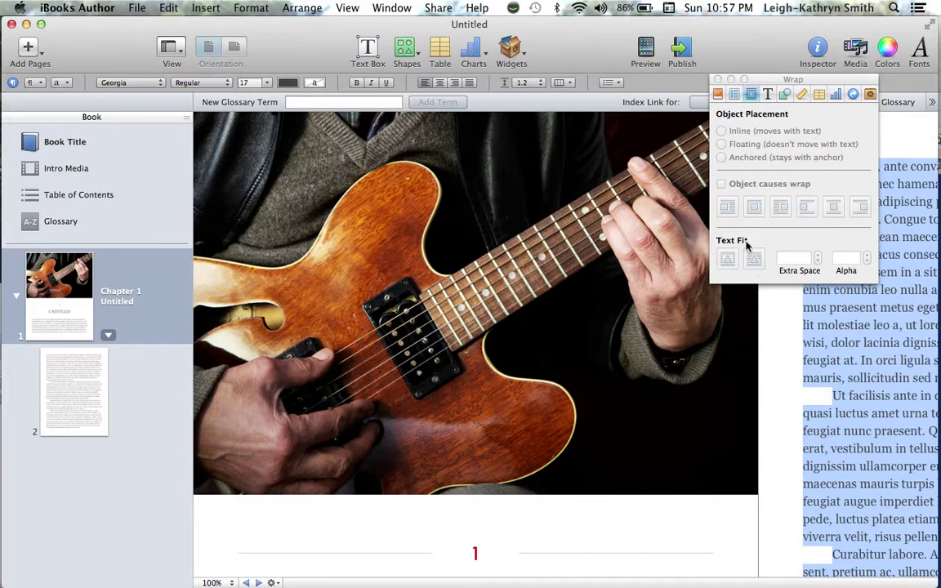
Examine the inspector's text settings for spacing, list bullets, tabs, and borders and rules, leaving them as they are.
left_click(769, 95)
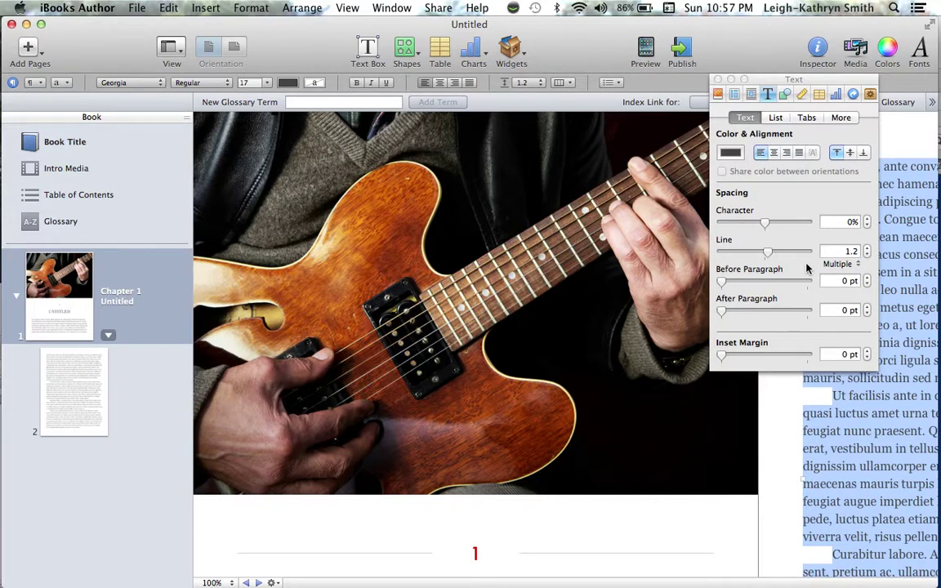
left_click(774, 118)
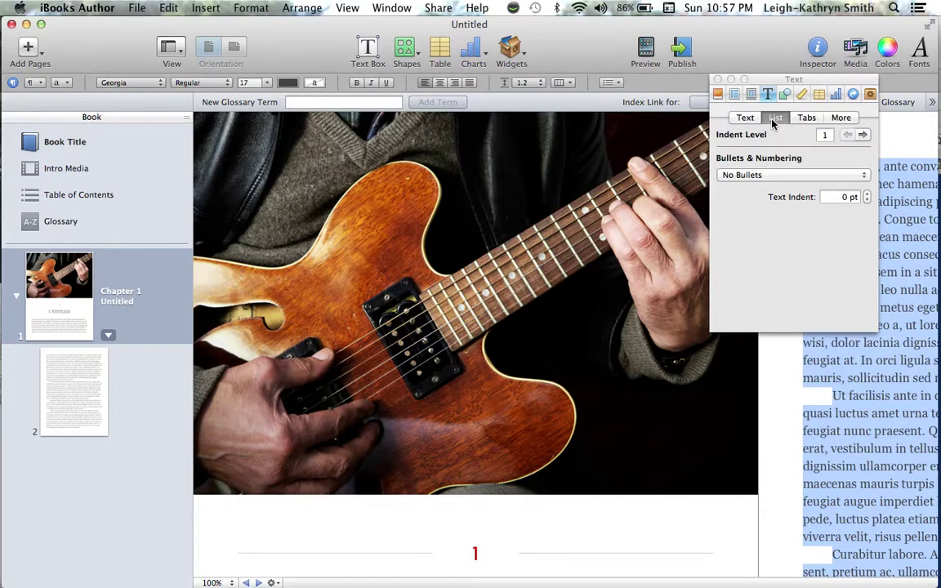
left_click(803, 176)
left_click(804, 176)
left_click(812, 120)
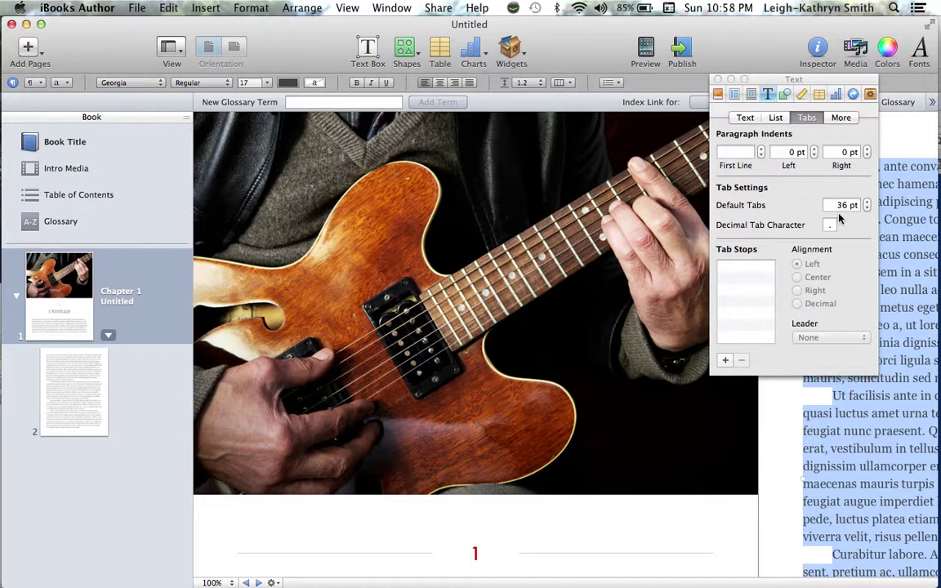
left_click(843, 119)
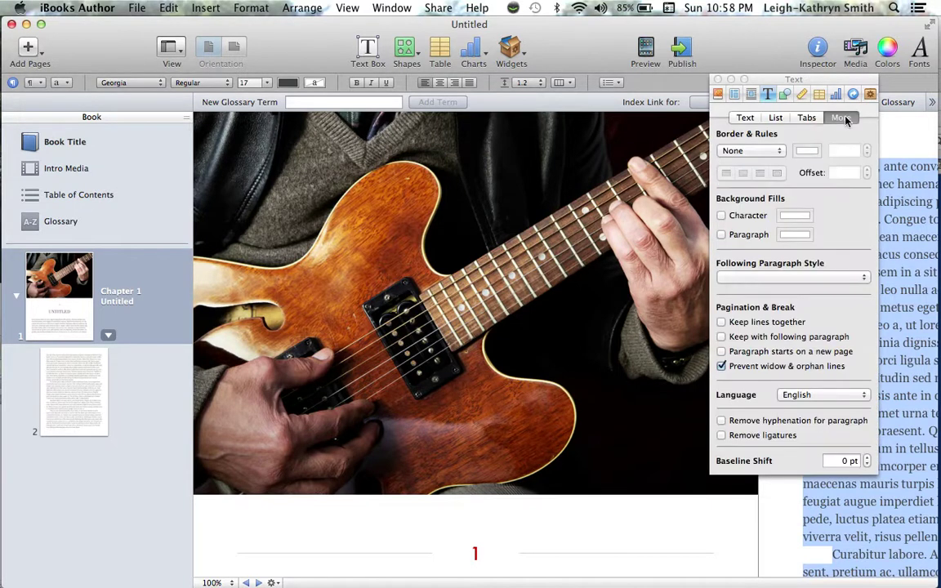
left_click(760, 152)
left_click(760, 152)
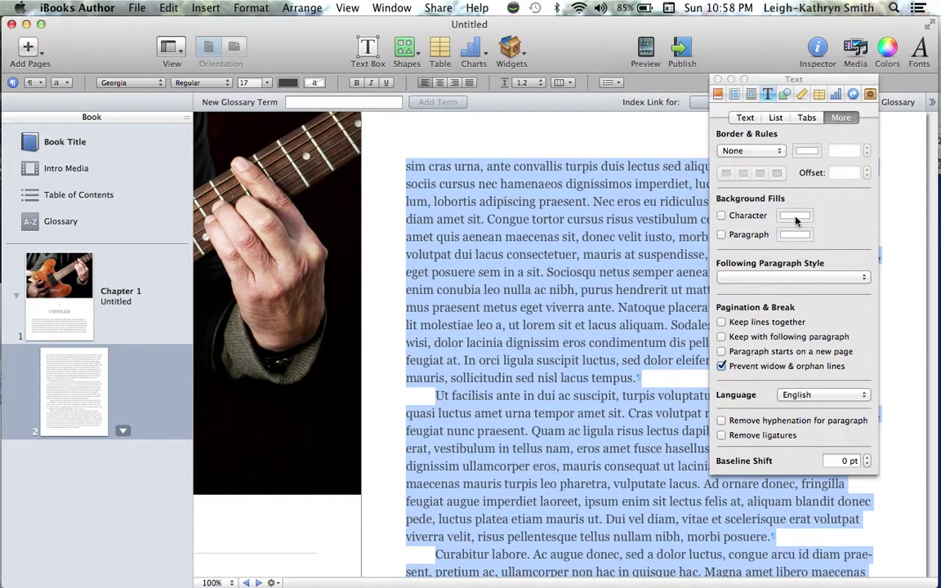
Examine the inspector's graphic fill and stroke, object metrics, and table and cell format settings.
left_click(786, 95)
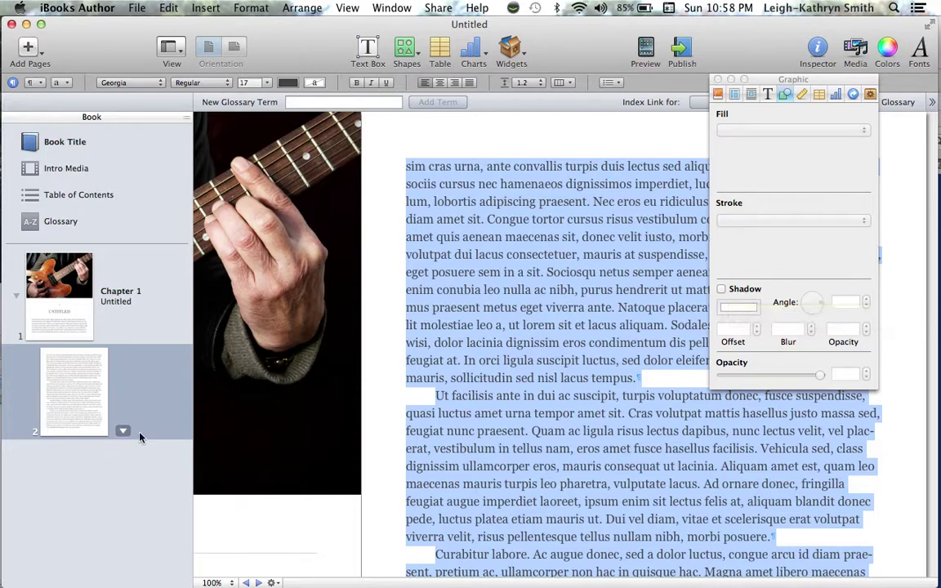
left_click(803, 95)
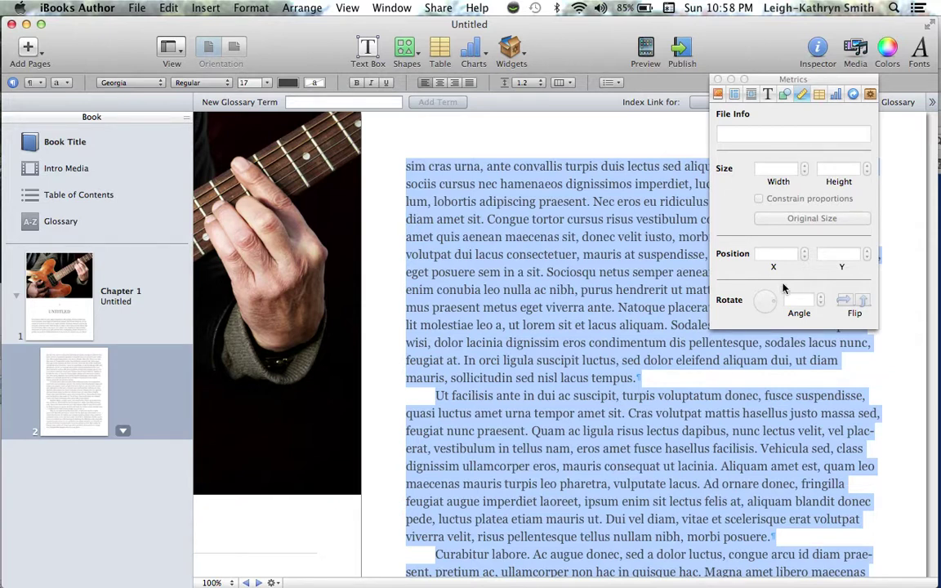
left_click(819, 97)
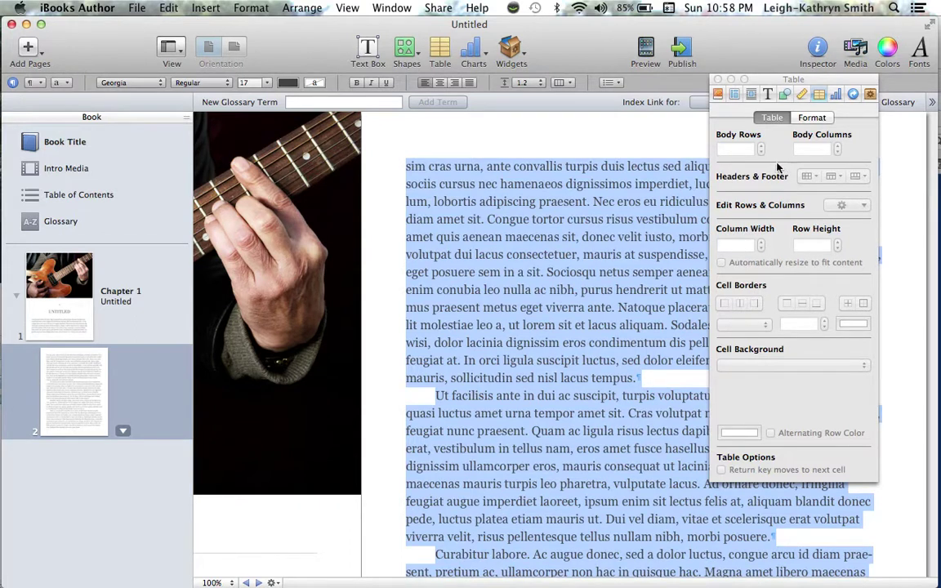
left_click(811, 119)
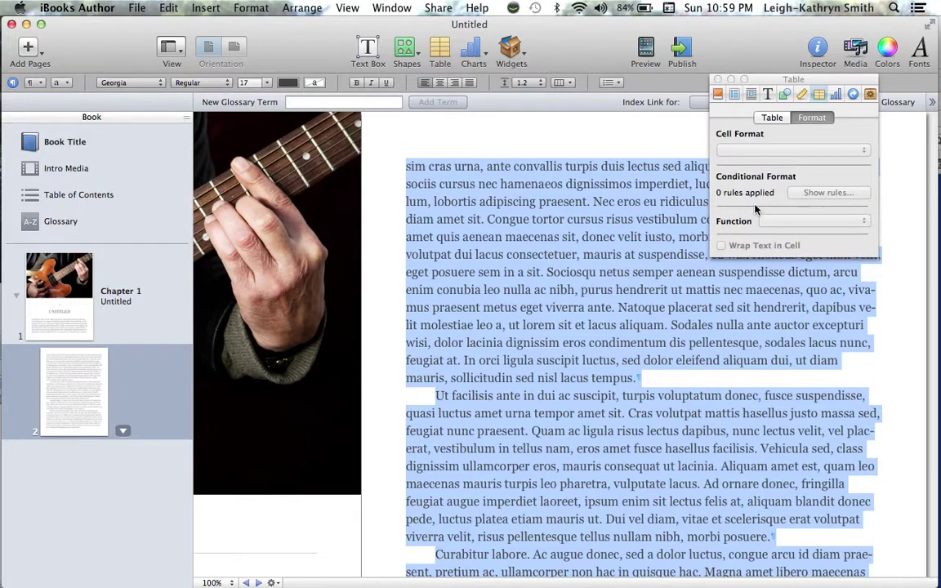
Examine the inspector's chart settings and its hyperlink and bookmark options.
left_click(835, 97)
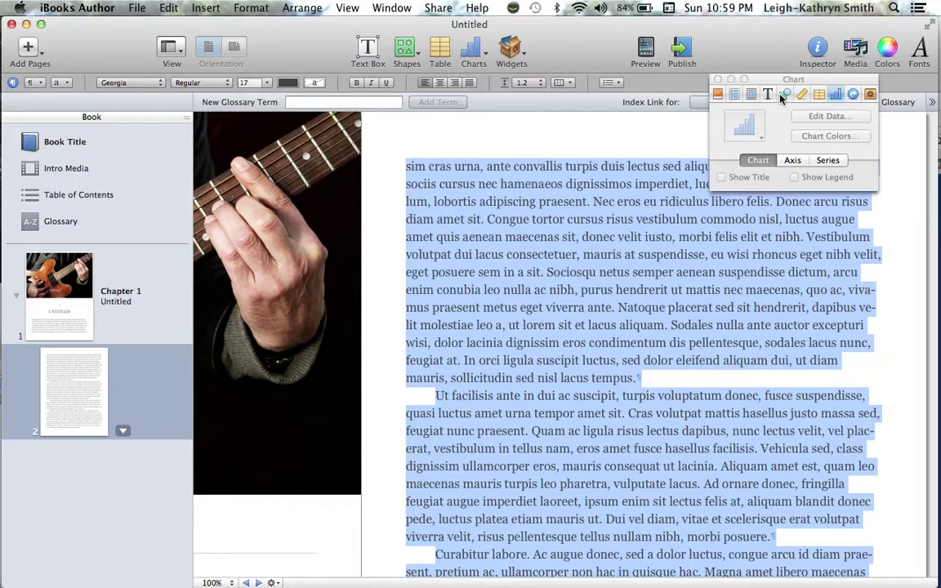
left_click(852, 95)
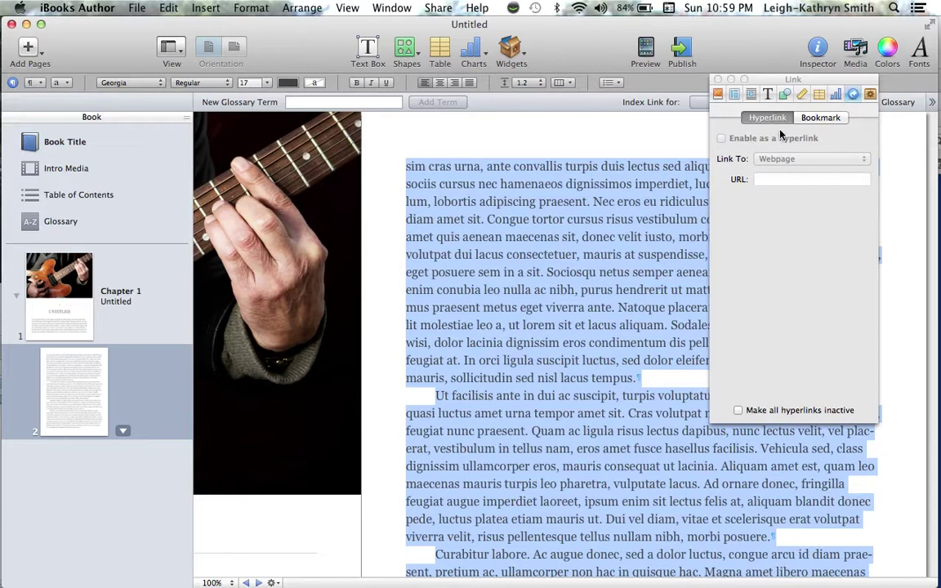
left_click(814, 119)
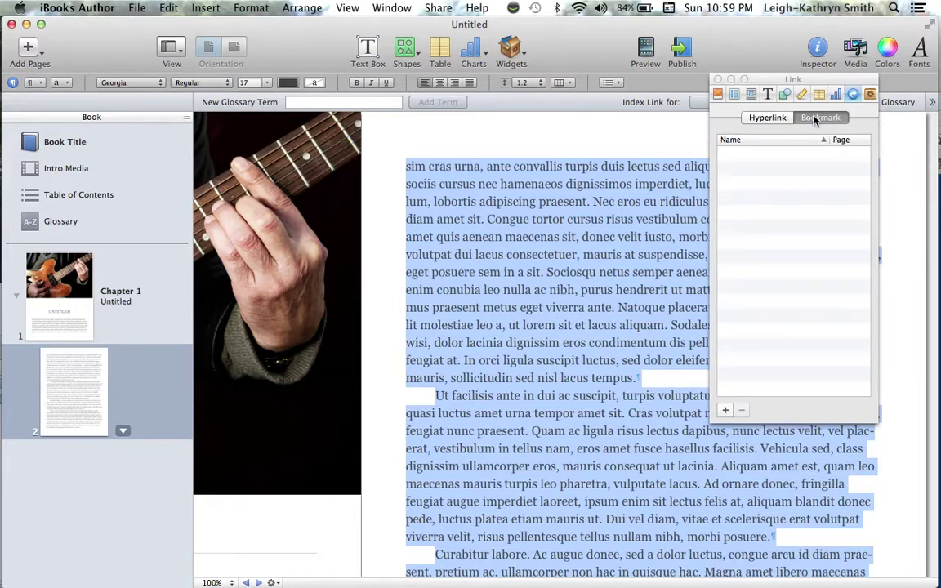
Examine the inspector's widget interaction settings, close the inspector, and review the widget types that can be inserted.
left_click(870, 96)
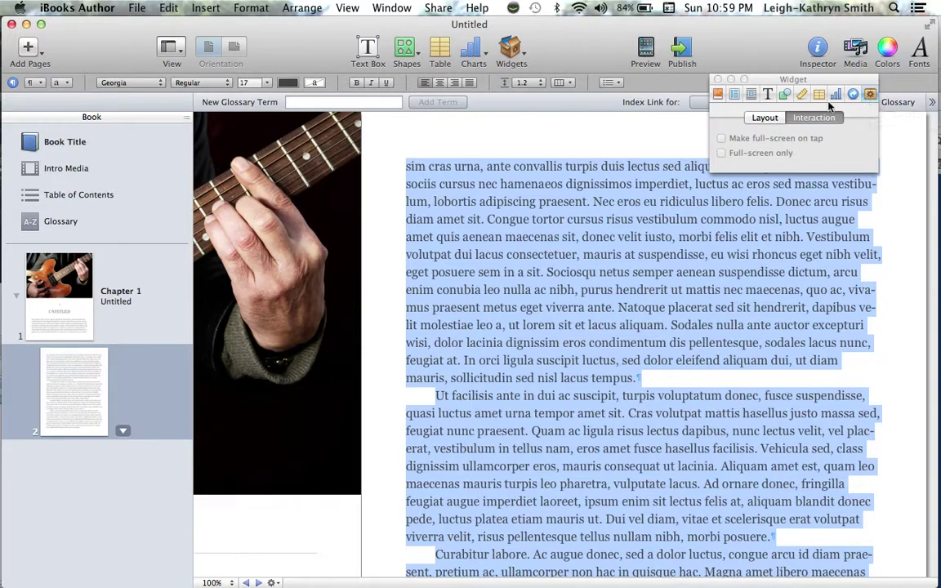
left_click(718, 80)
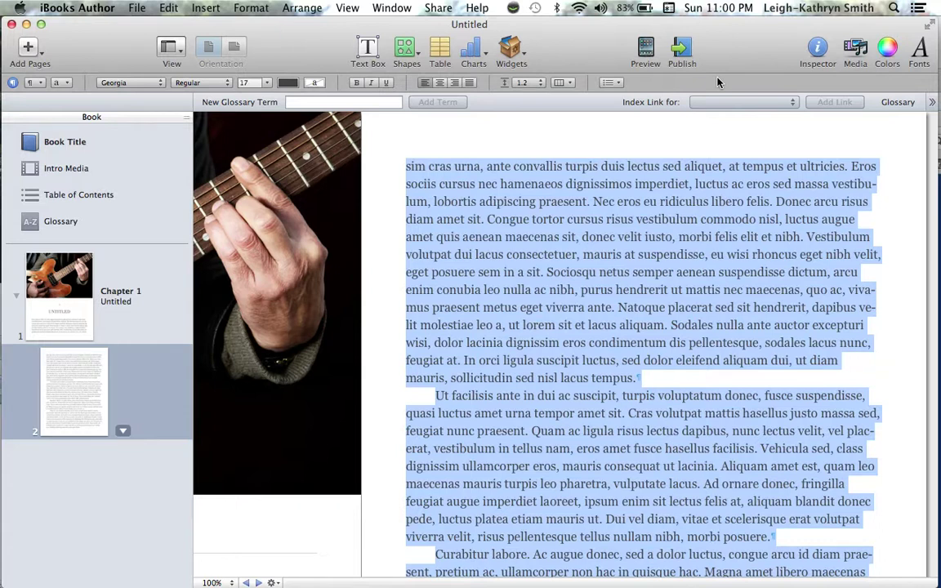
left_click(512, 51)
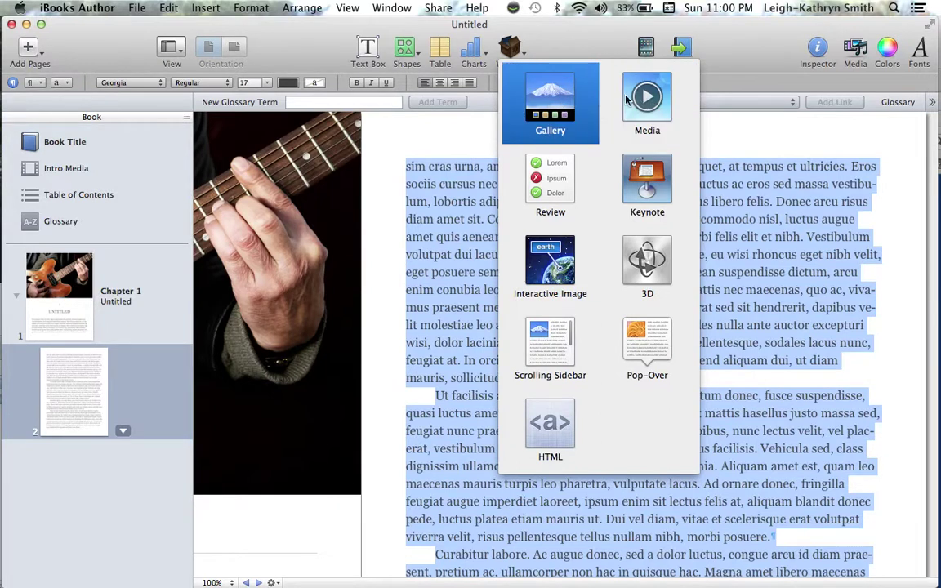
left_click(560, 25)
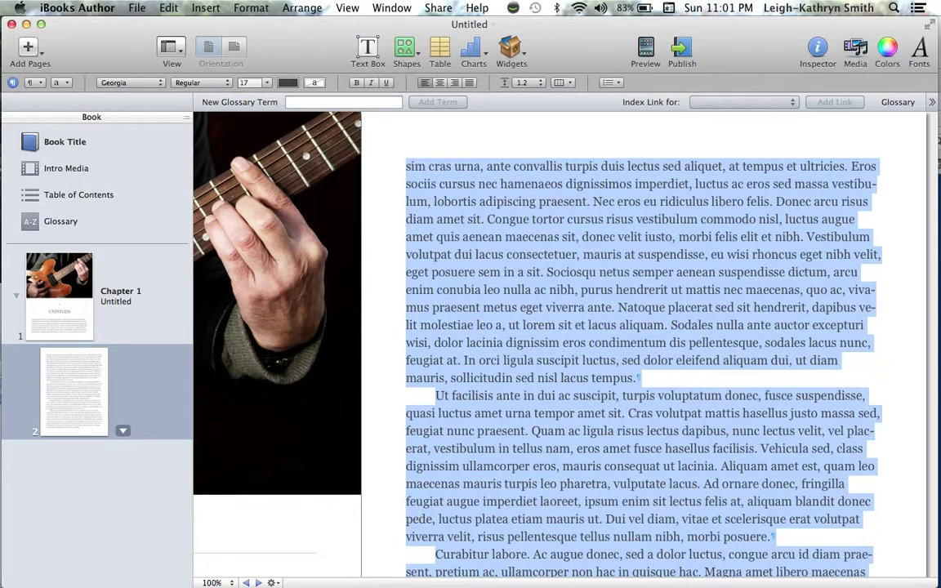
Add a new chapter after Chapter 1 using the Chapter Introduction layout.
left_click(85, 308)
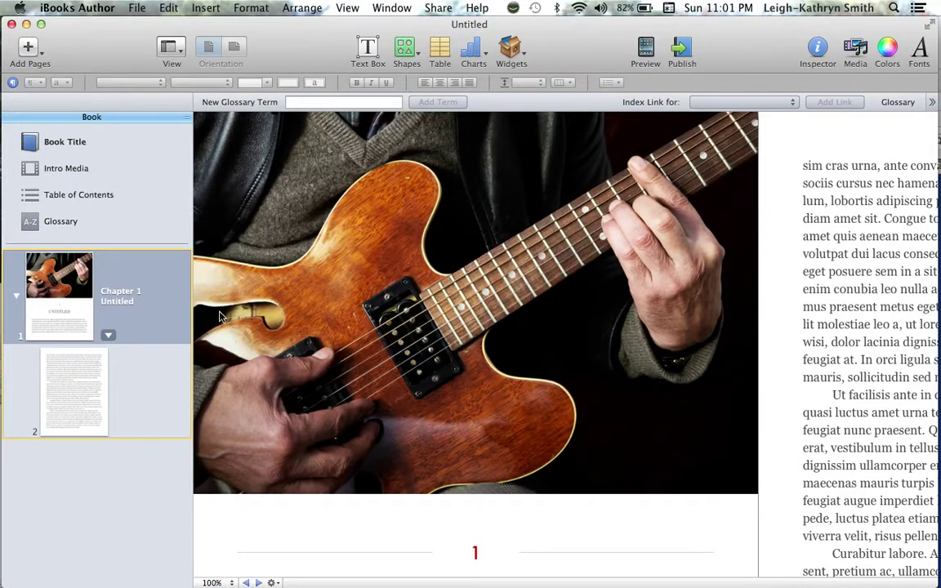
left_click(28, 46)
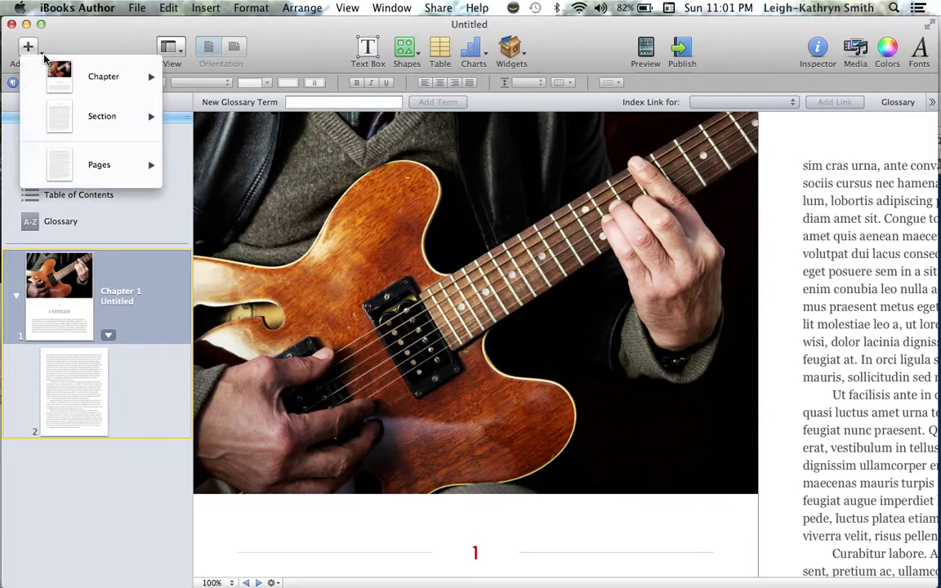
mouse_move(67, 76)
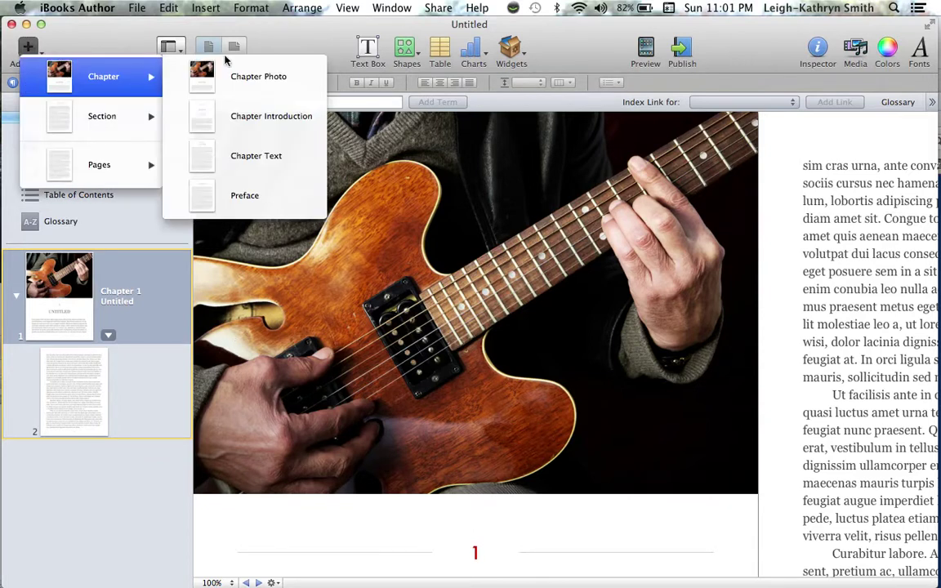
left_click(254, 119)
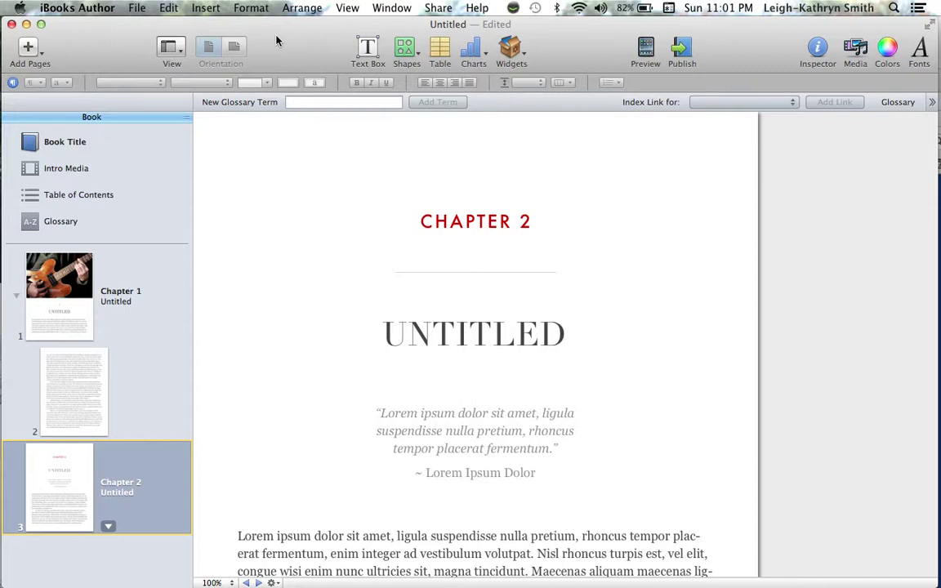
Insert a chapter from the Word document HowToFlipThisHouseProject.doc on the Desktop, using the Chapter Photo layout for the imported content.
left_click(202, 9)
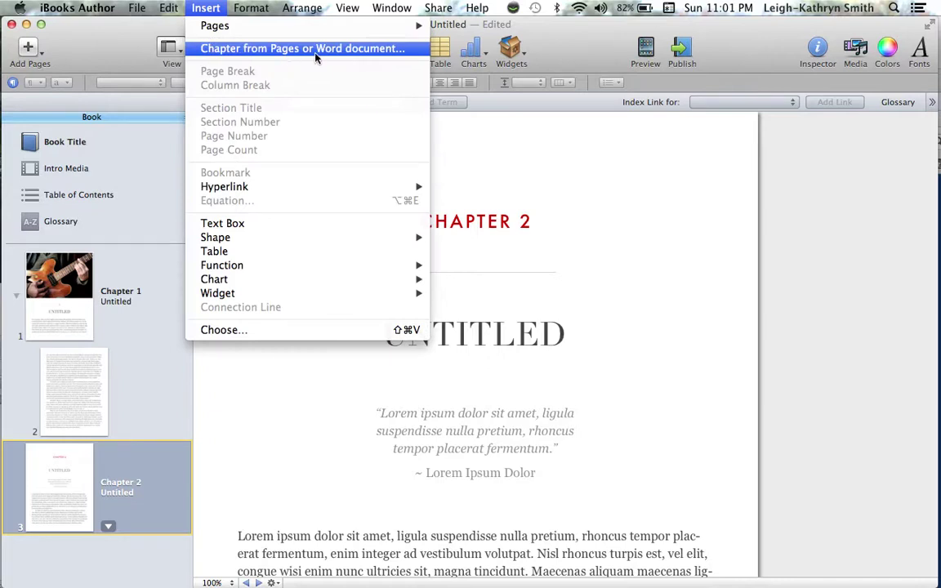
left_click(336, 53)
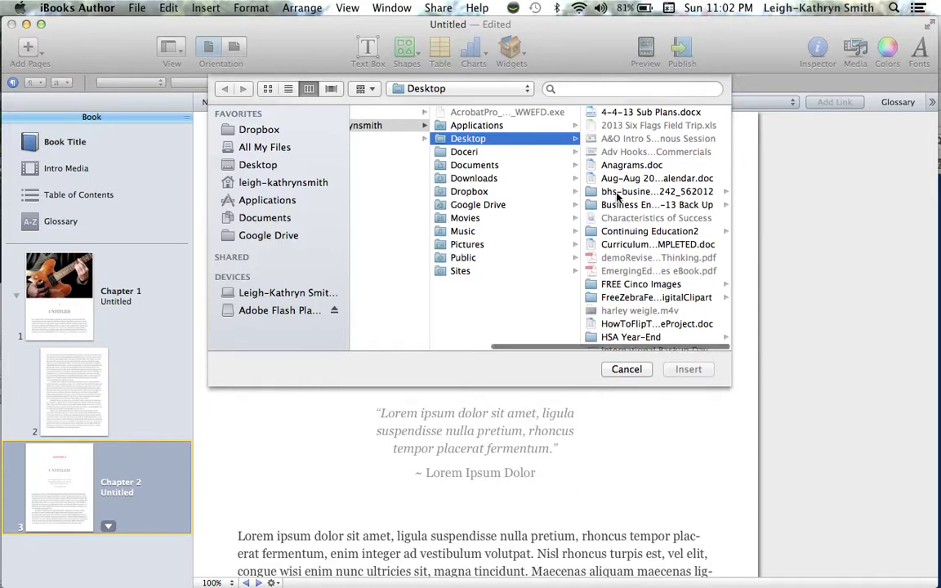
scroll(613, 197, "down", 3)
scroll(618, 197, "down", 5)
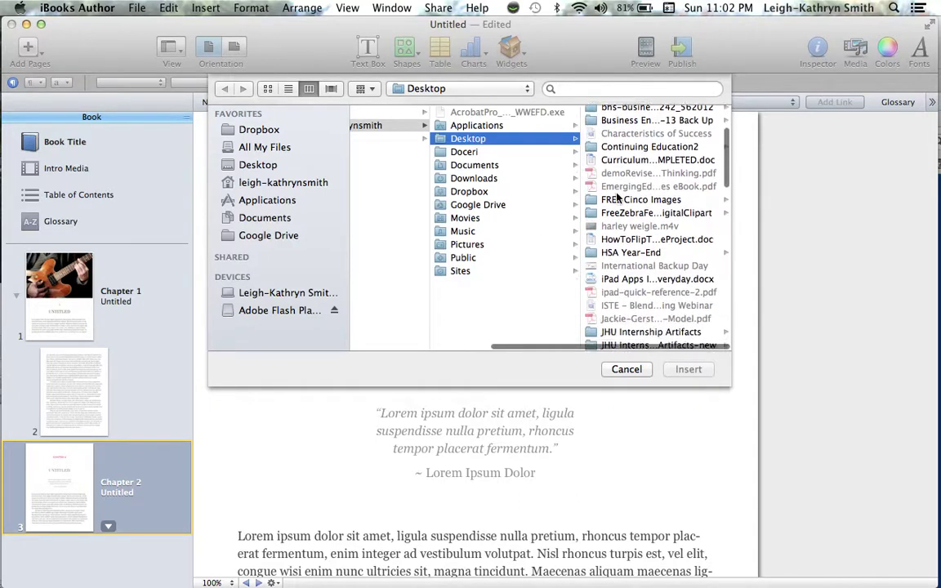
scroll(618, 197, "down", 2)
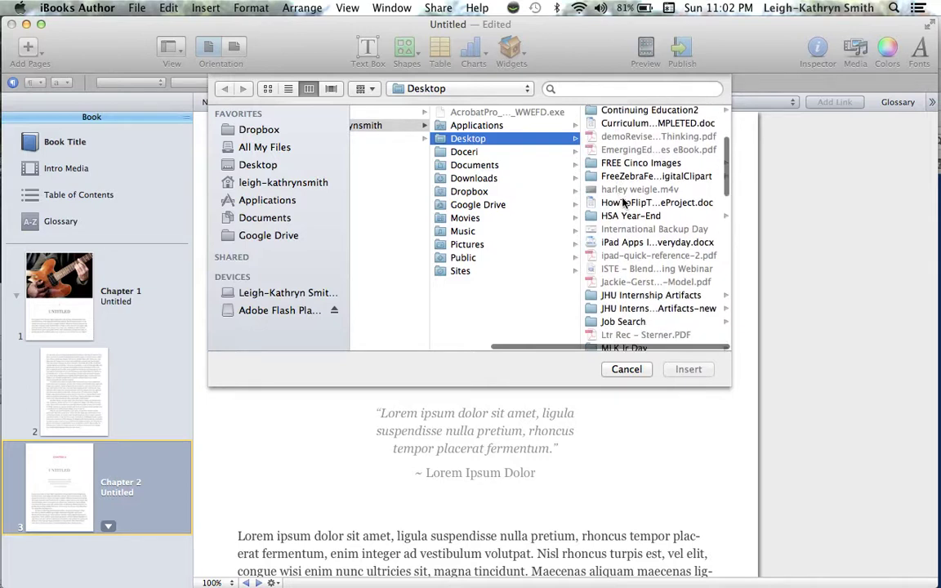
left_click(623, 204)
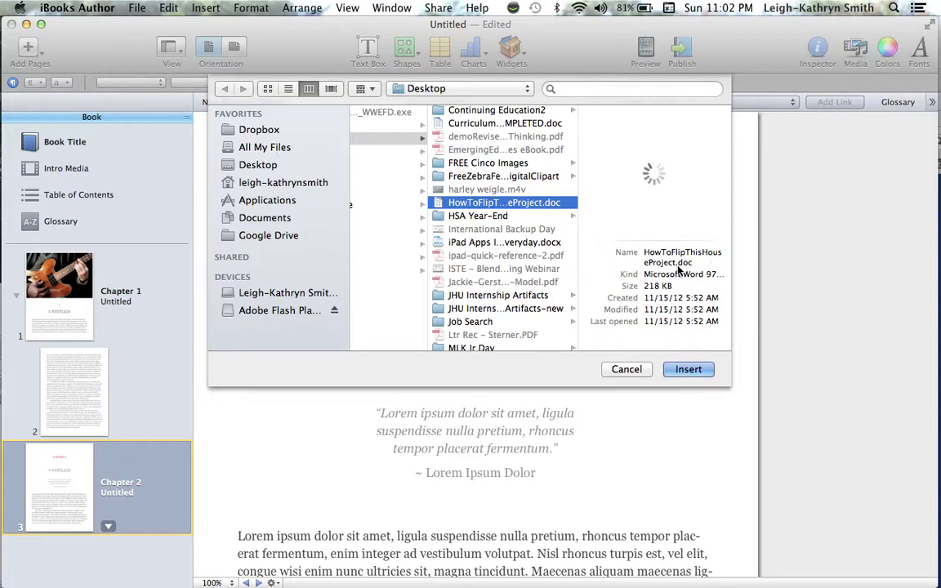
left_click(689, 370)
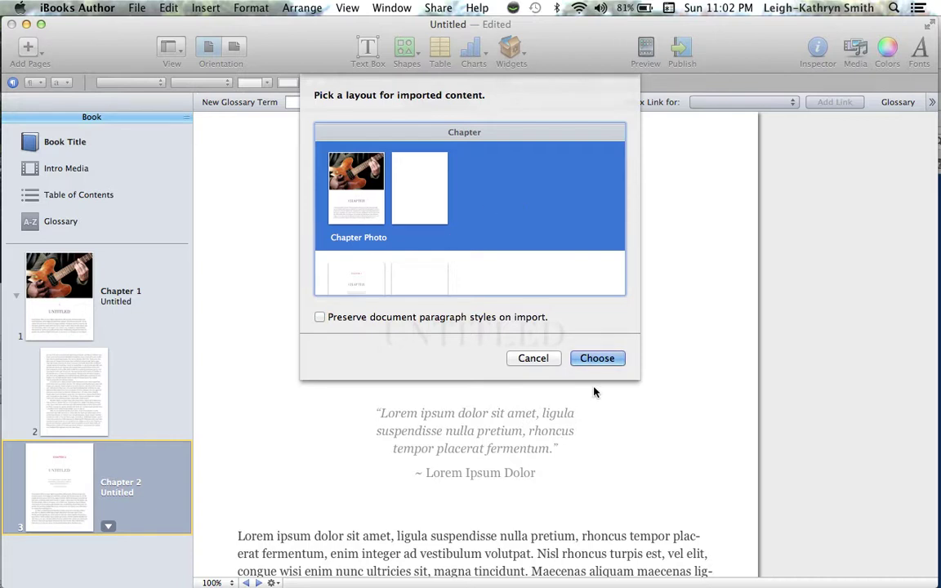
left_click(605, 361)
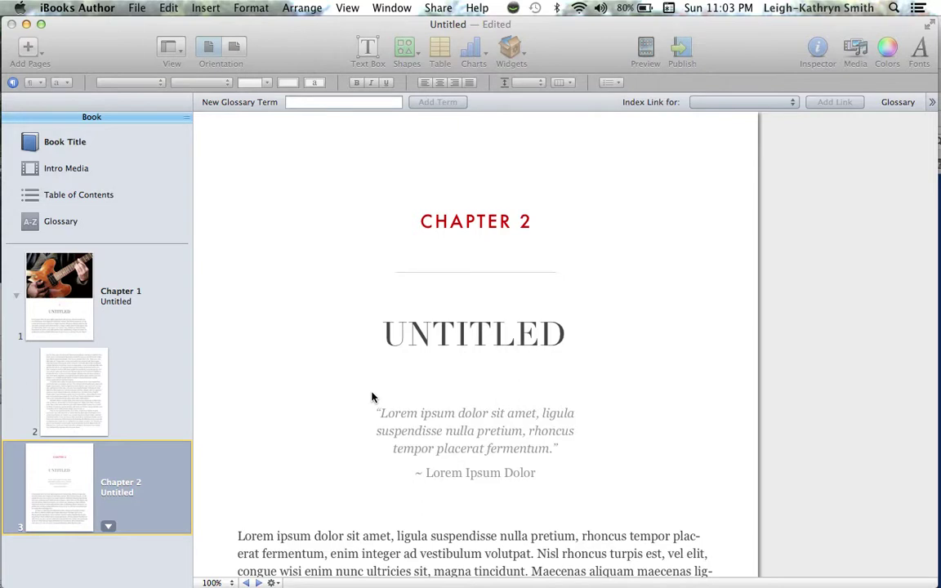
key("super+v")
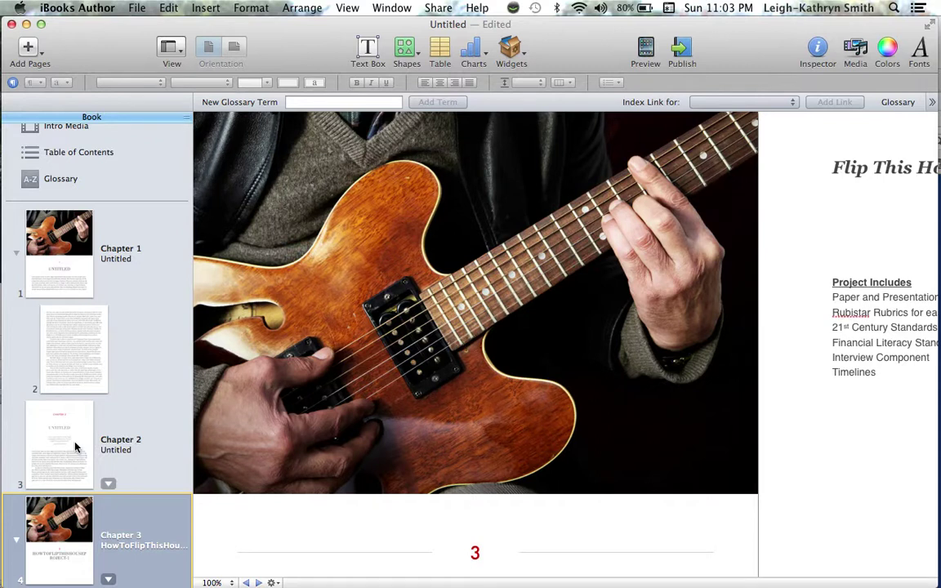
Change the layout of the imported Chapter 3 to Chapter Introduction.
left_click(74, 446)
scroll(75, 446, "down", 3)
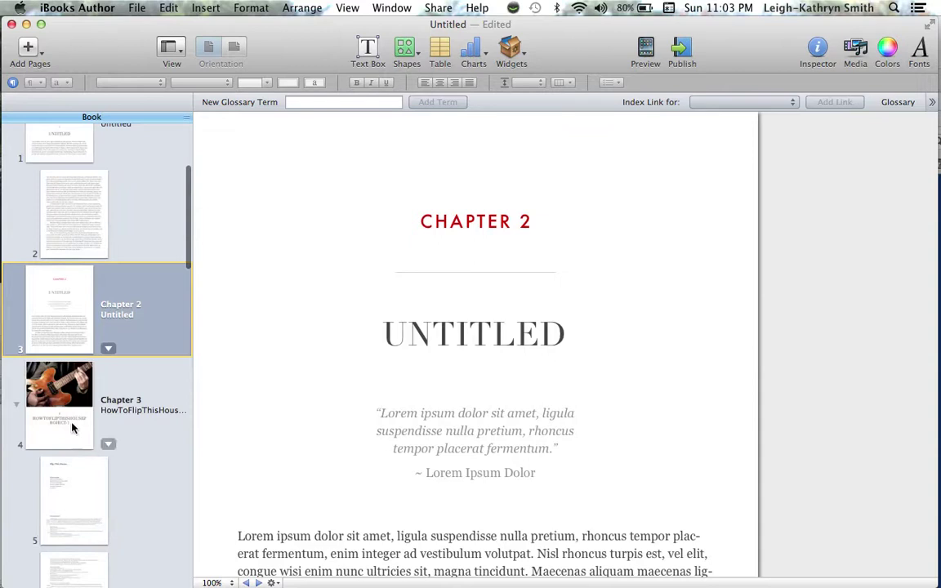
left_click(71, 427)
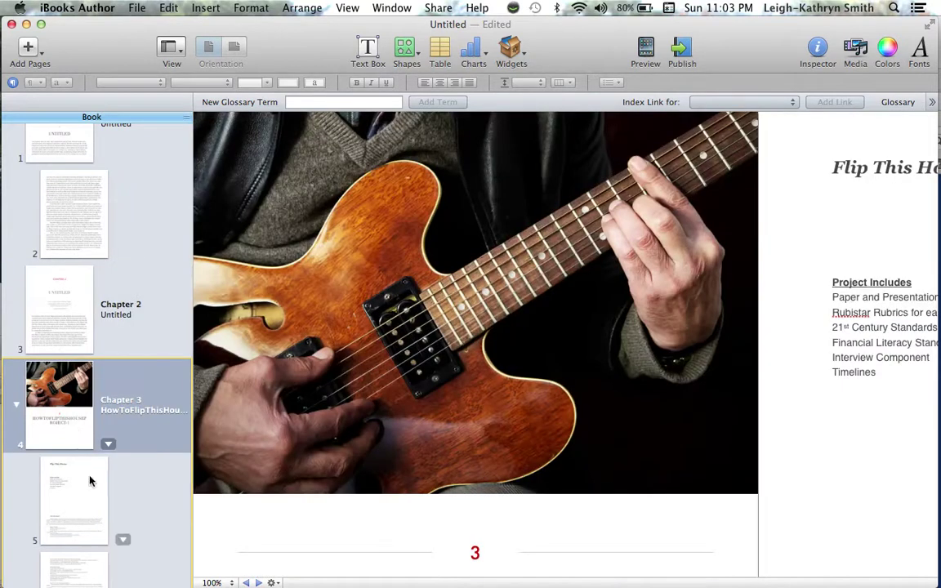
scroll(351, 456, "down", 5)
scroll(352, 455, "down", 3)
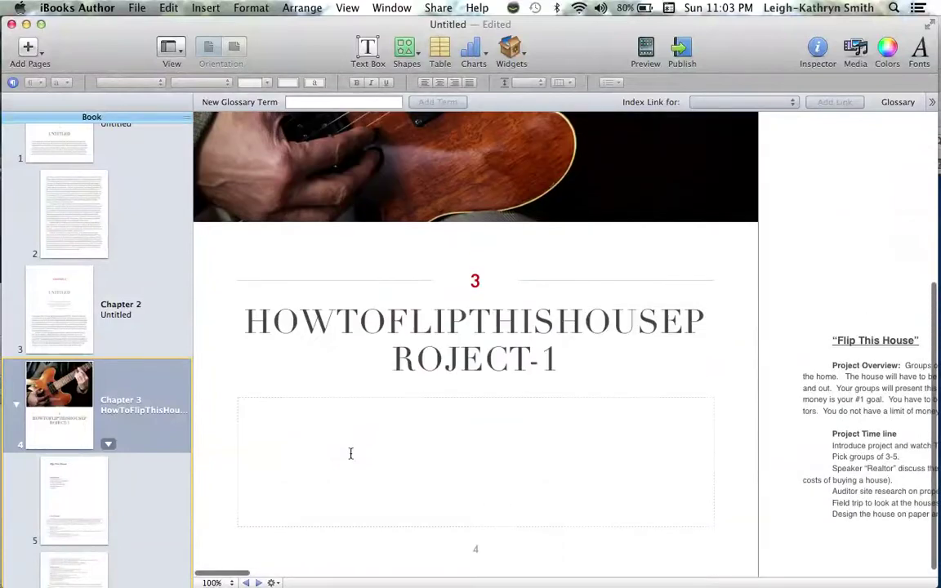
left_click(109, 444)
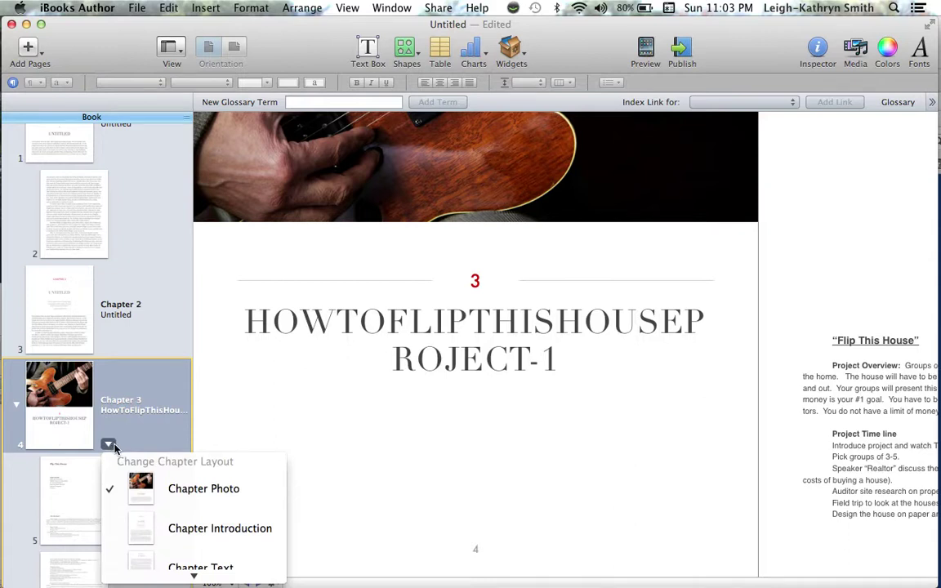
left_click(138, 525)
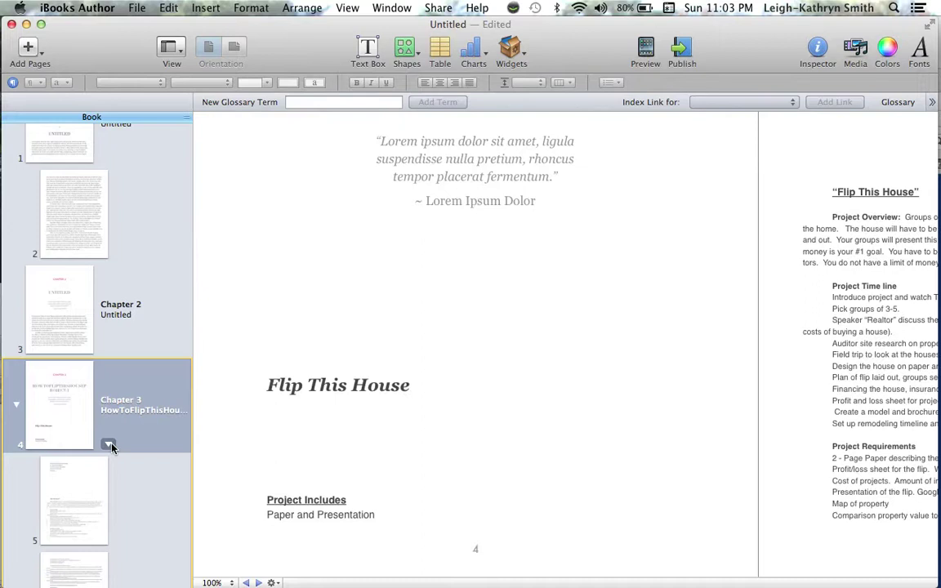
Review the layout choices for the imported chapter and the page layout choices for page 2.
left_click(109, 445)
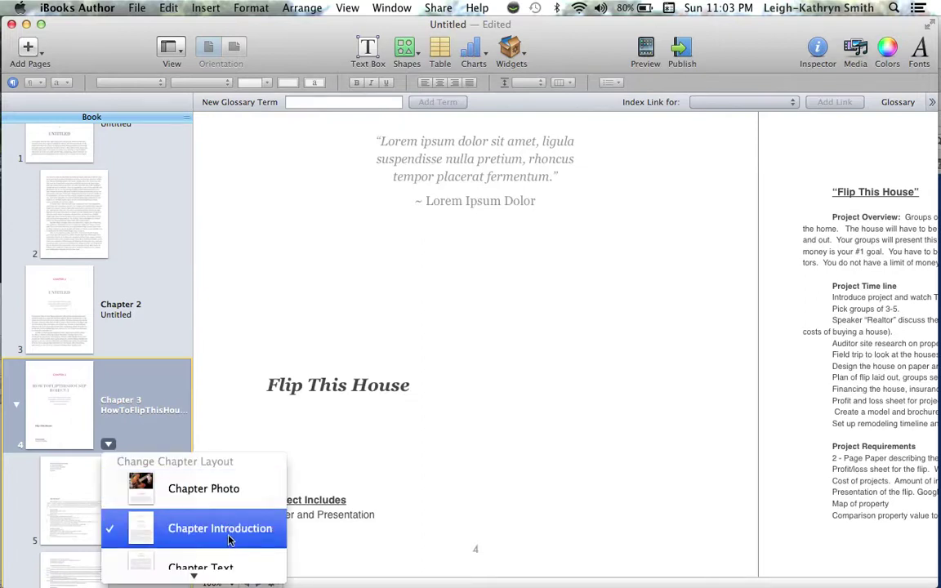
left_click(69, 314)
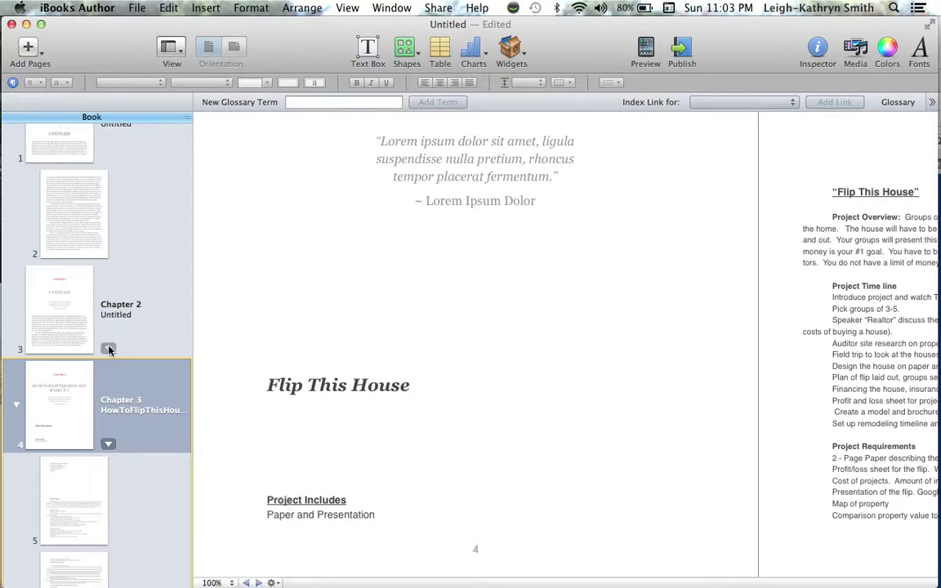
left_click(108, 349)
left_click(54, 308)
left_click(122, 253)
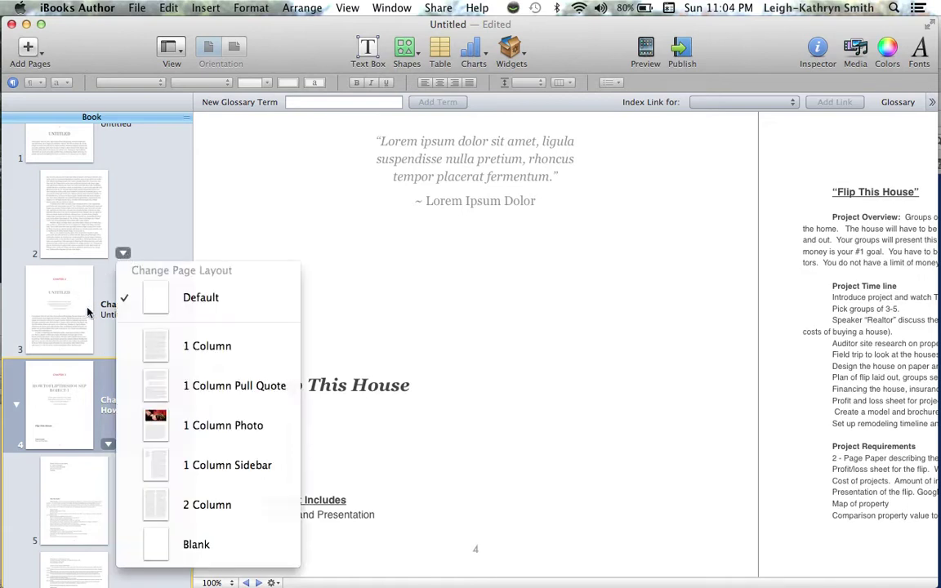
Delete the untitled placeholder Chapter 2 that precedes the imported chapter.
left_click(90, 269)
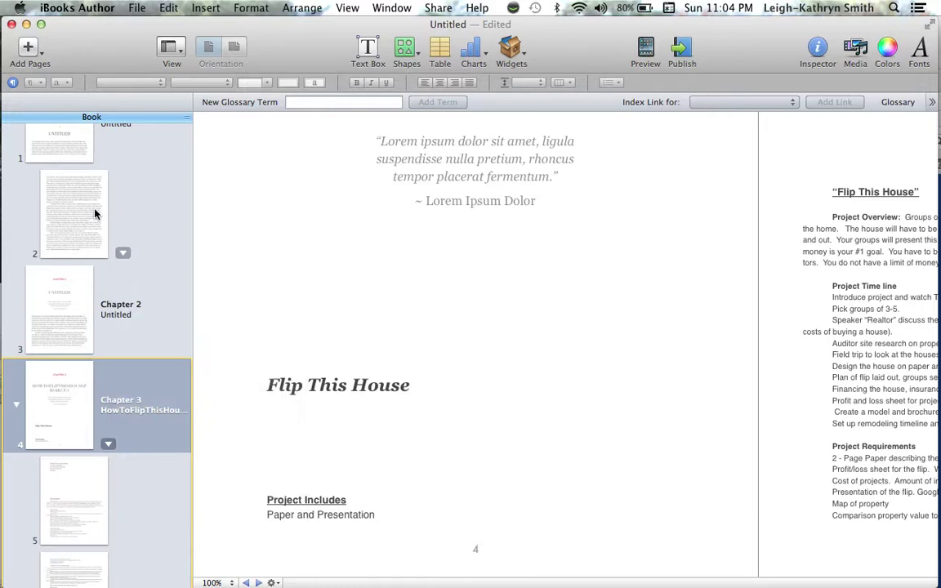
left_click(69, 287)
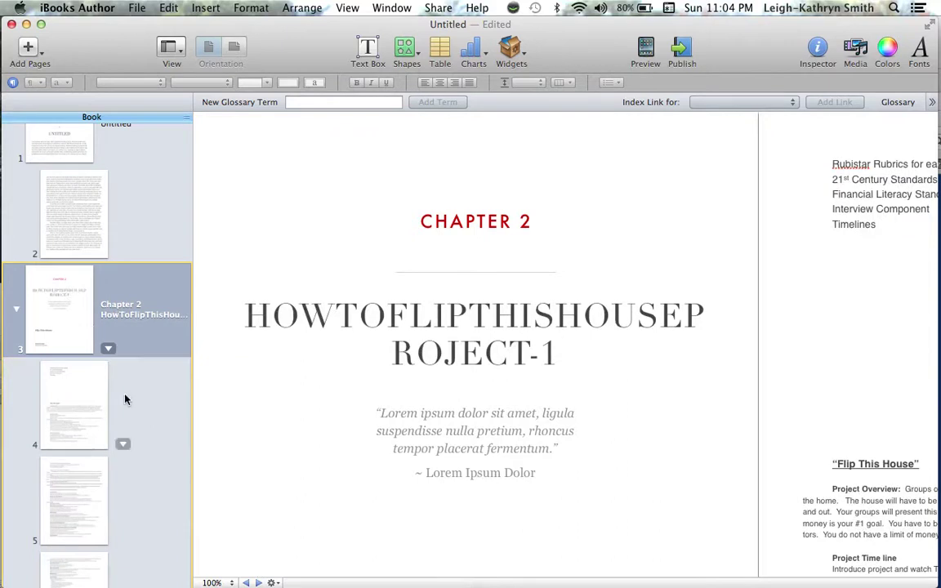
Look through the pages of the imported chapter to examine how the document's text and tables came in, and return to its first page.
scroll(479, 440, "down", 6)
scroll(479, 440, "down", 1)
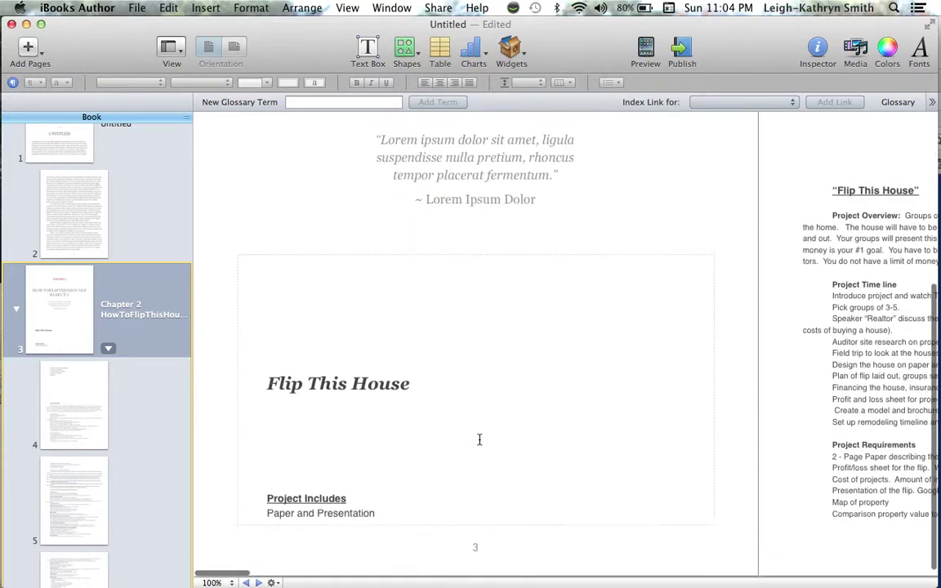
scroll(480, 439, "right", 10)
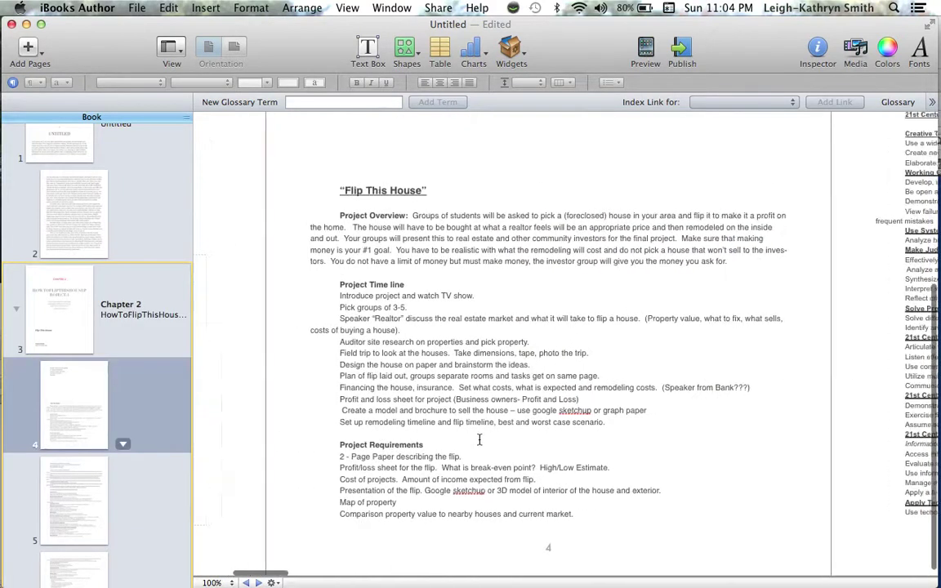
scroll(480, 440, "up", 7)
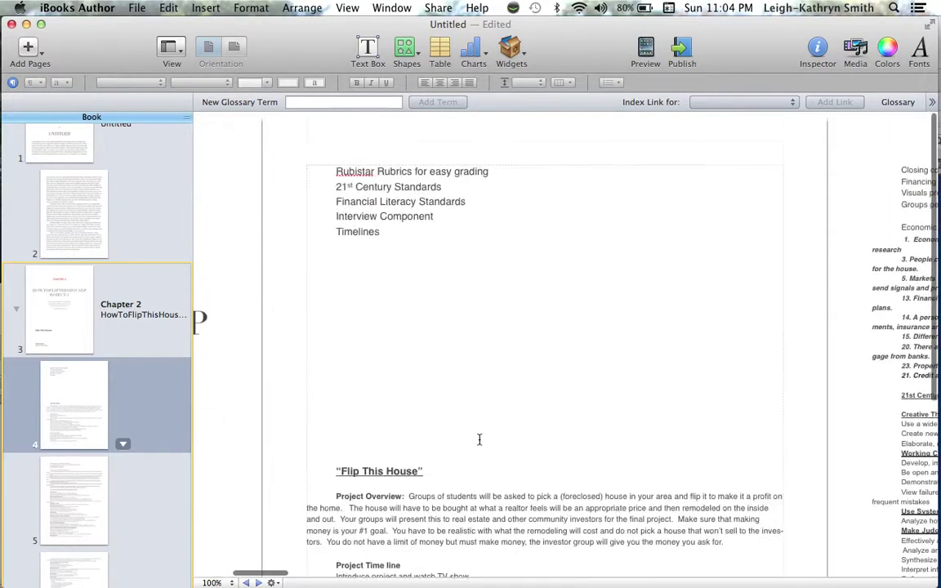
scroll(480, 439, "down", 5)
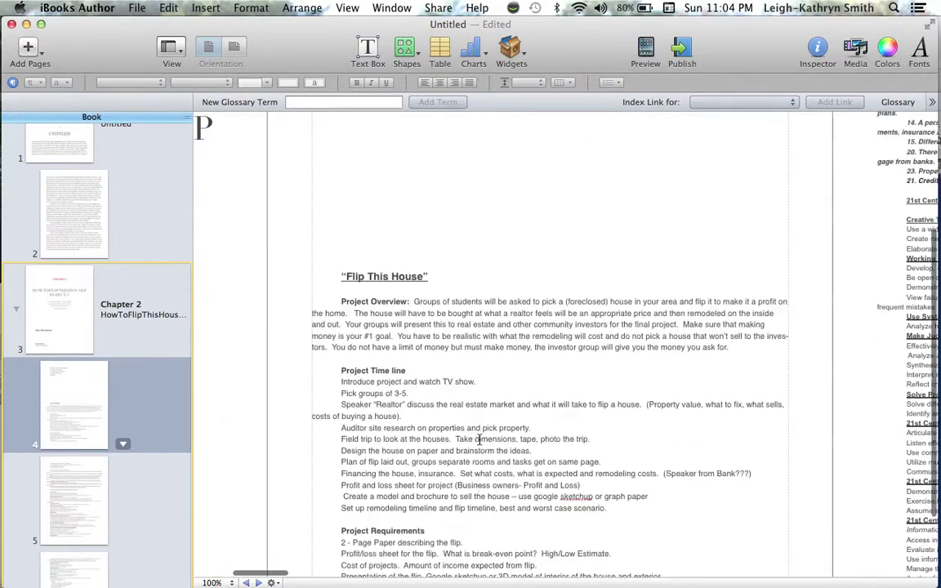
scroll(480, 440, "down", 3)
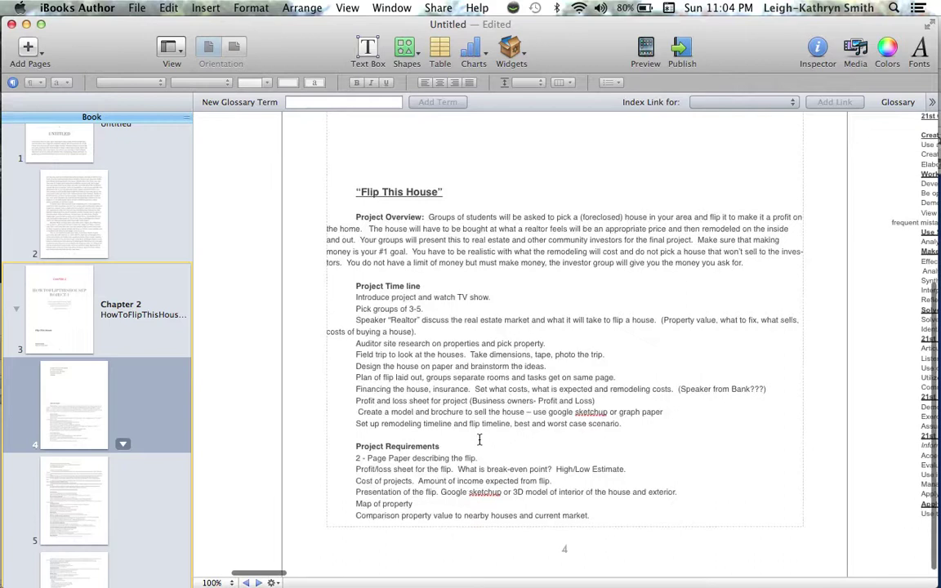
scroll(480, 440, "down", 15)
scroll(480, 441, "right", 5)
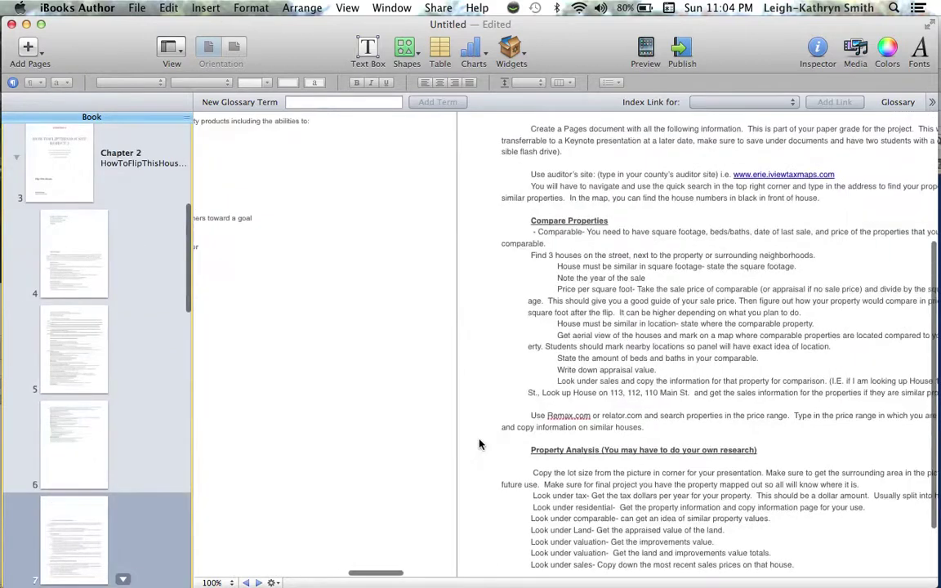
scroll(480, 444, "left", 5)
scroll(480, 444, "right", 10)
scroll(480, 441, "down", 15)
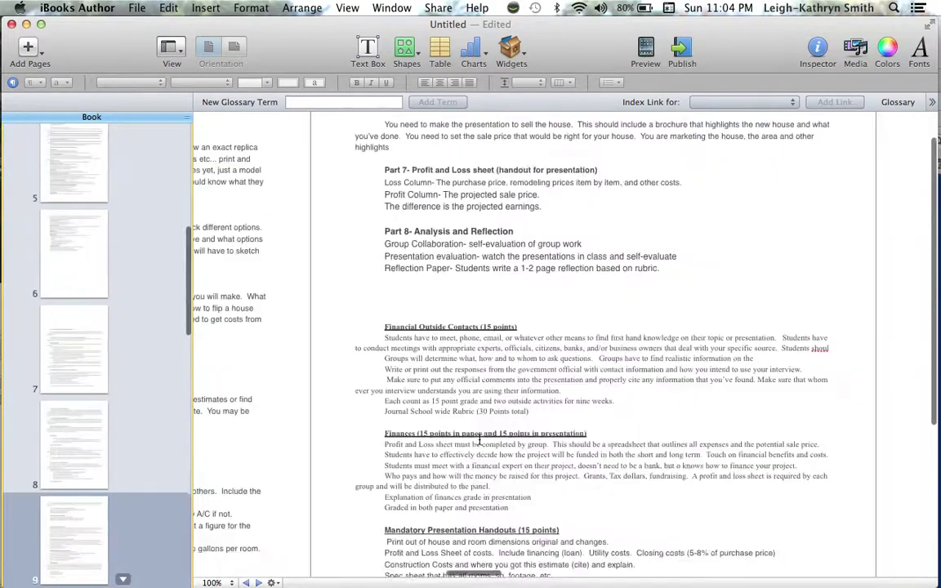
scroll(479, 441, "down", 15)
scroll(482, 440, "right", 10)
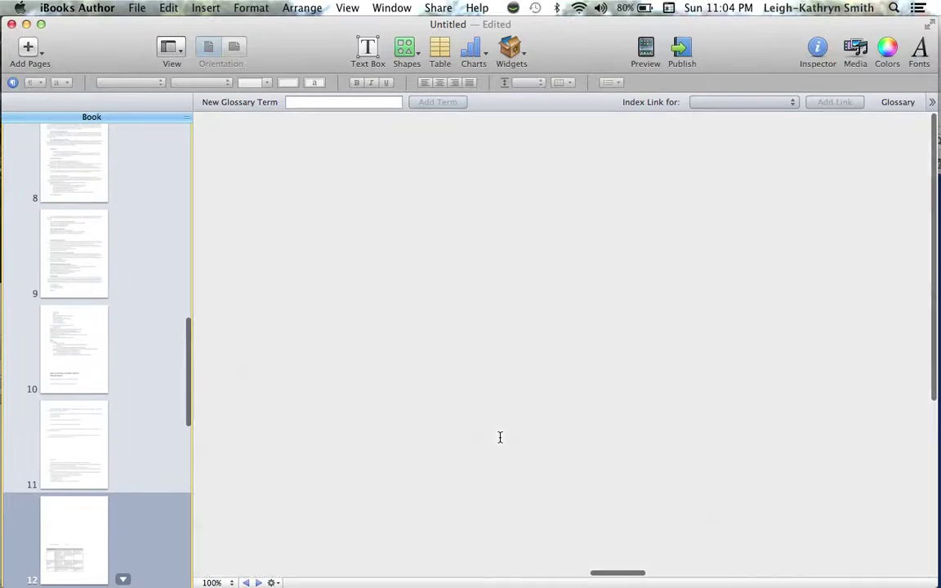
scroll(500, 437, "down", 10)
scroll(500, 437, "left", 5)
scroll(500, 437, "up", 15)
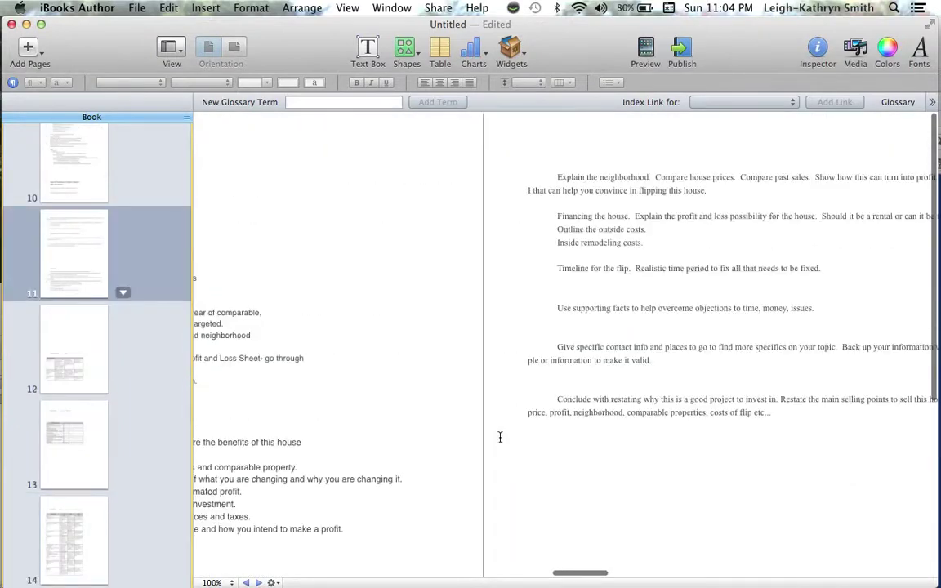
scroll(500, 437, "up", 10)
scroll(500, 437, "left", 5)
scroll(500, 438, "up", 15)
scroll(500, 440, "left", 5)
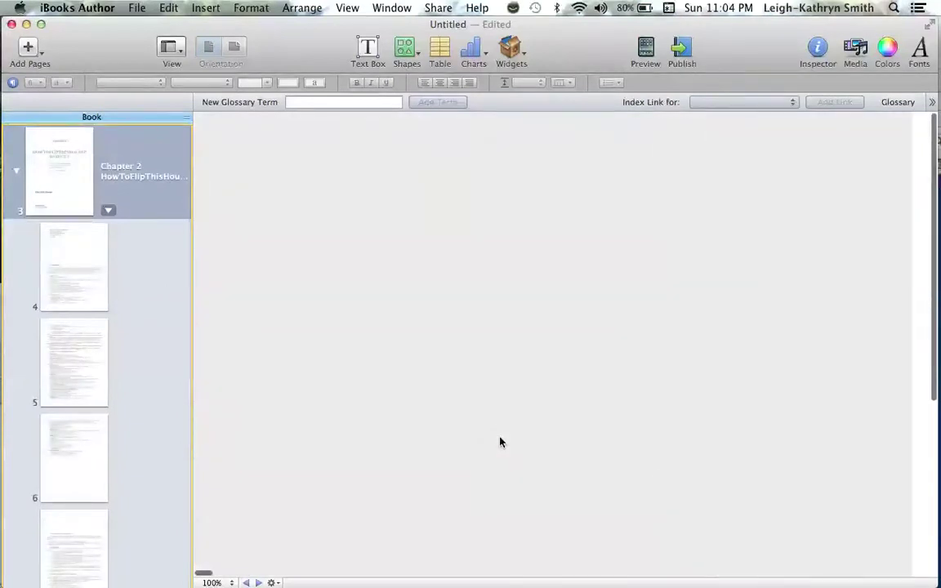
scroll(475, 445, "right", 3)
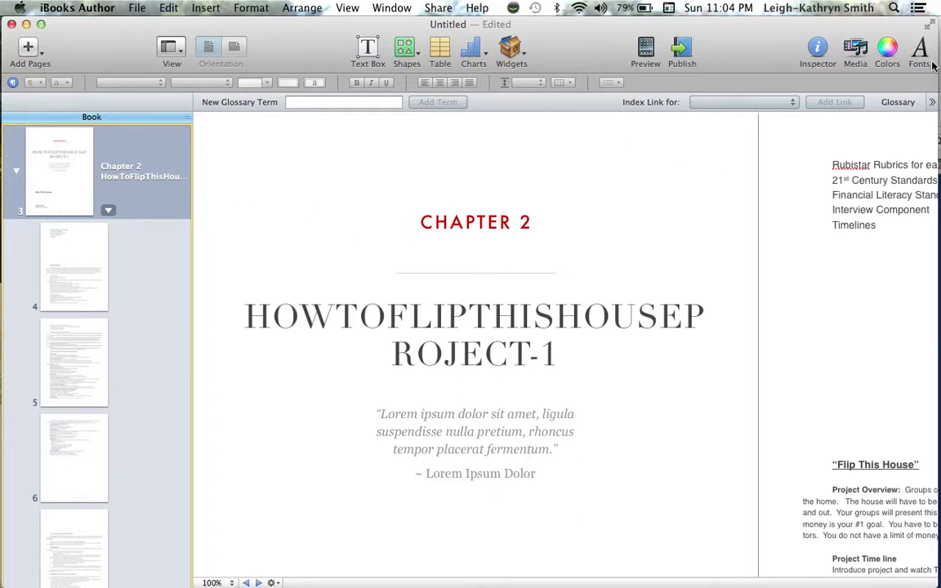
Narrow the untitled book's window, move it aside, and bring the Business Leader Biographys book to the front.
left_click_drag(935, 35, 821, 36)
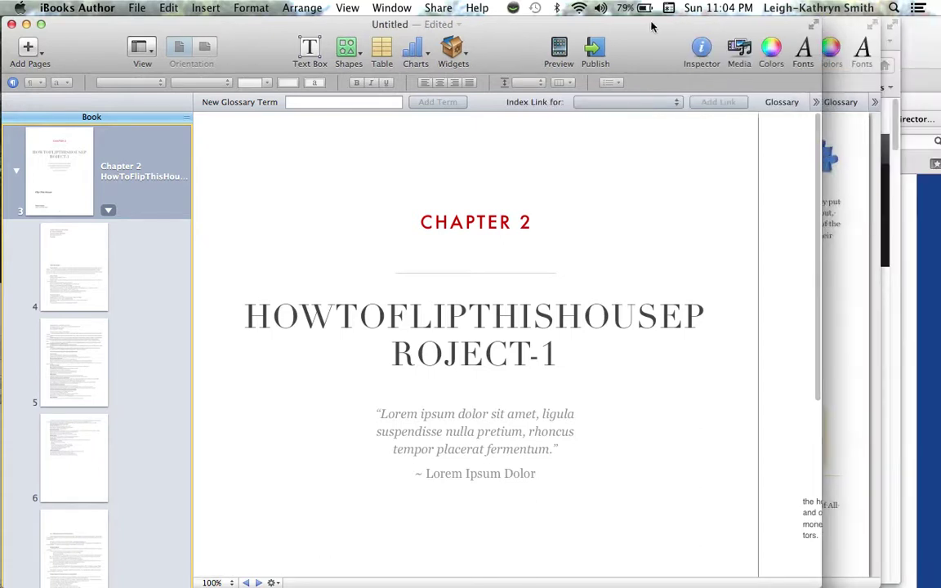
left_click_drag(647, 34, 763, 41)
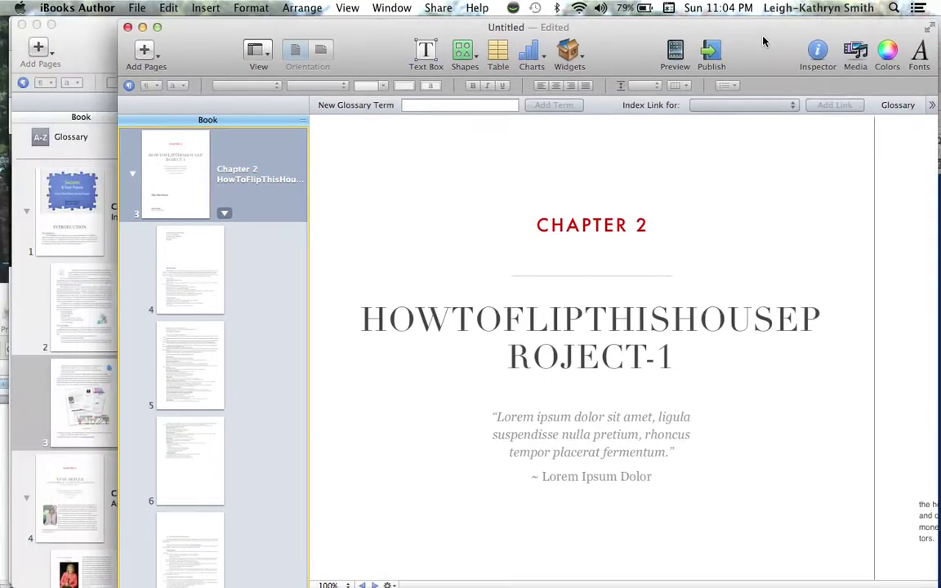
left_click(91, 49)
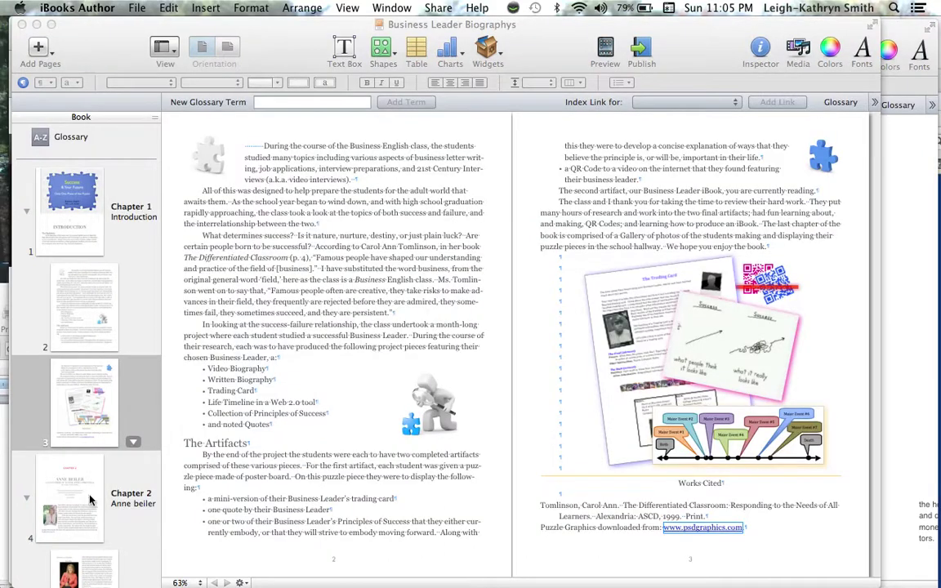
Examine the Chapter 2 opening pages and title text box in the Business Leader Biographys book, and return to the untitled book.
left_click(84, 457)
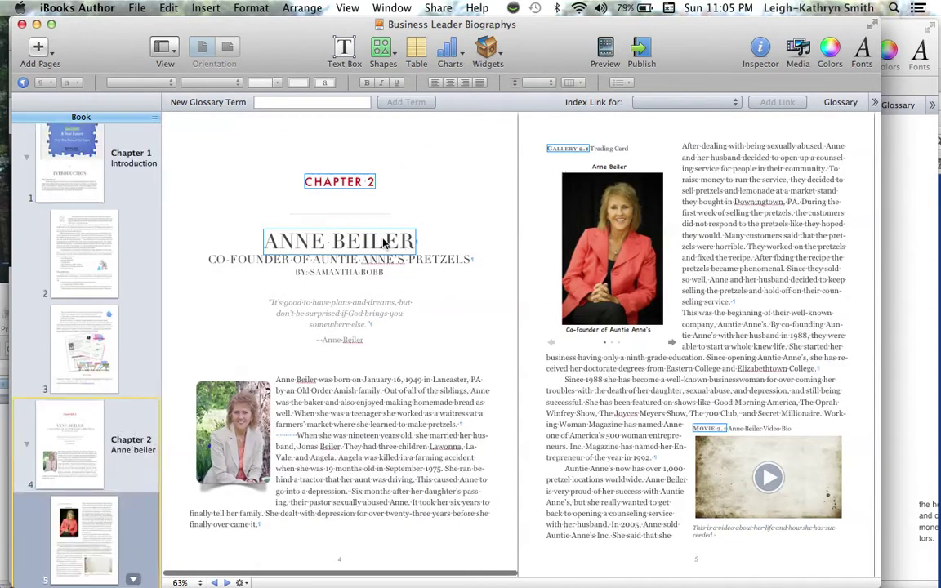
left_click(383, 243)
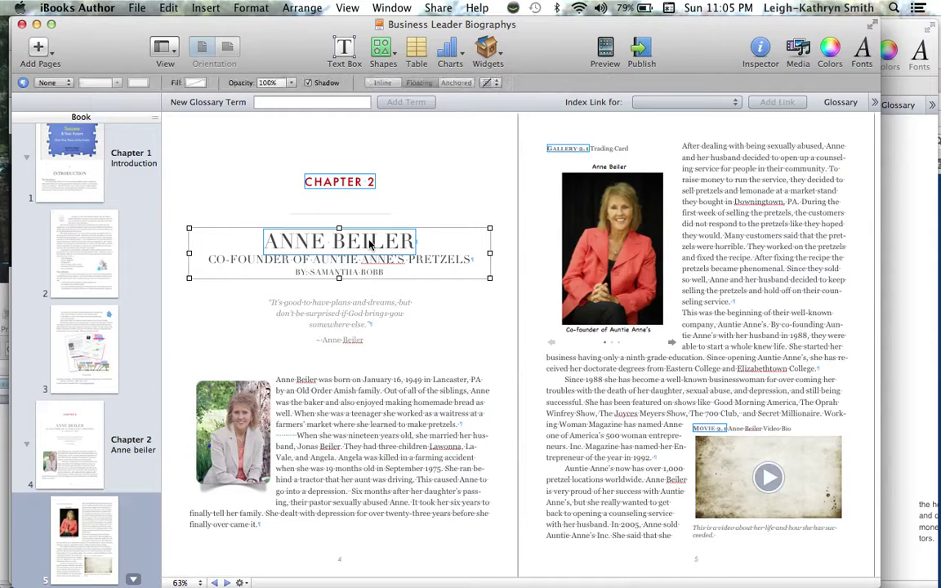
left_click(370, 242)
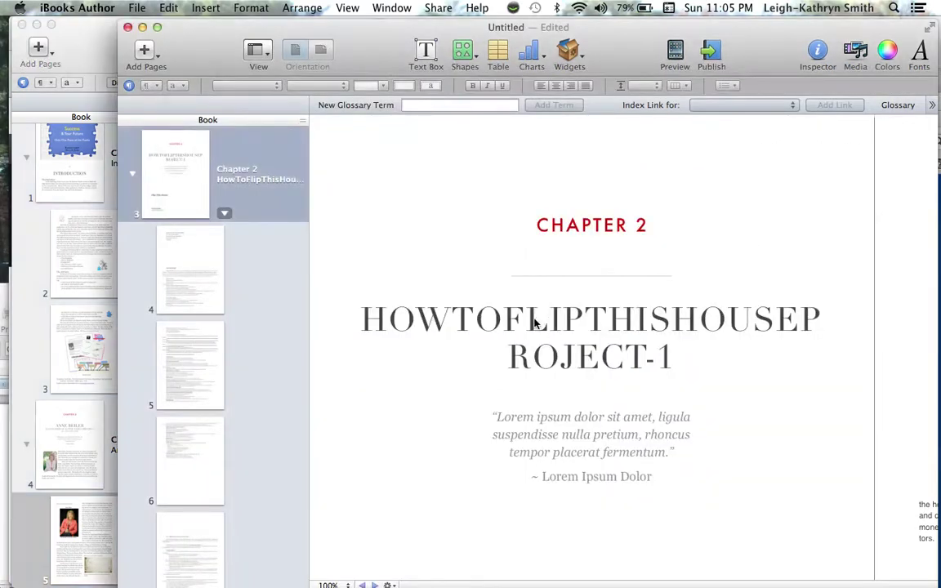
Replace the imported chapter's title on the Chapter 2 opening page with "Business Leader's Name".
left_click(535, 324)
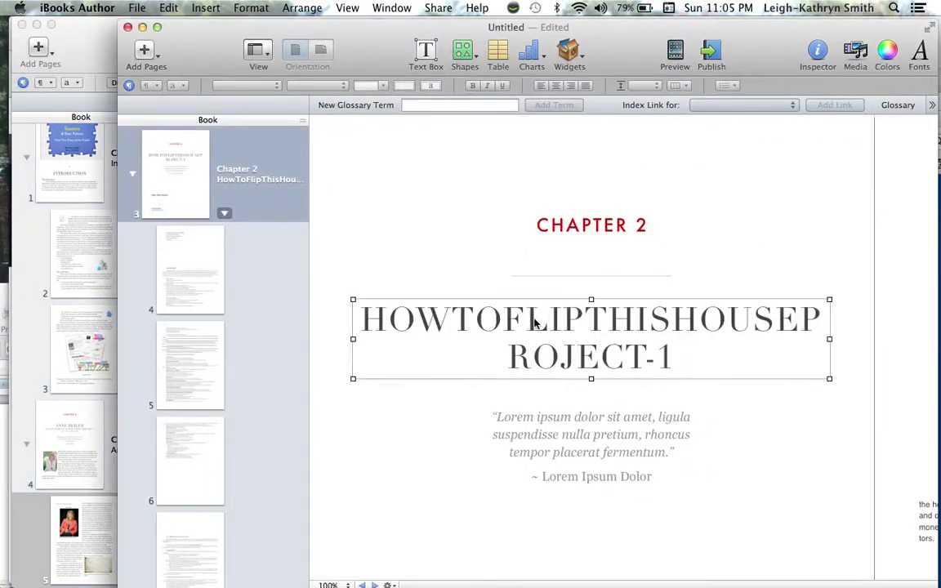
double_click(535, 323)
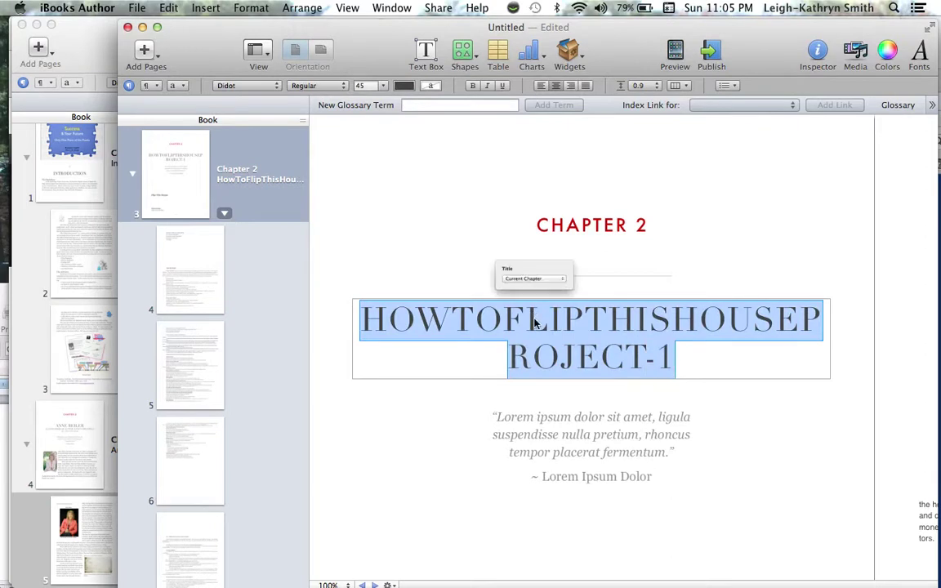
type("BUSINESS")
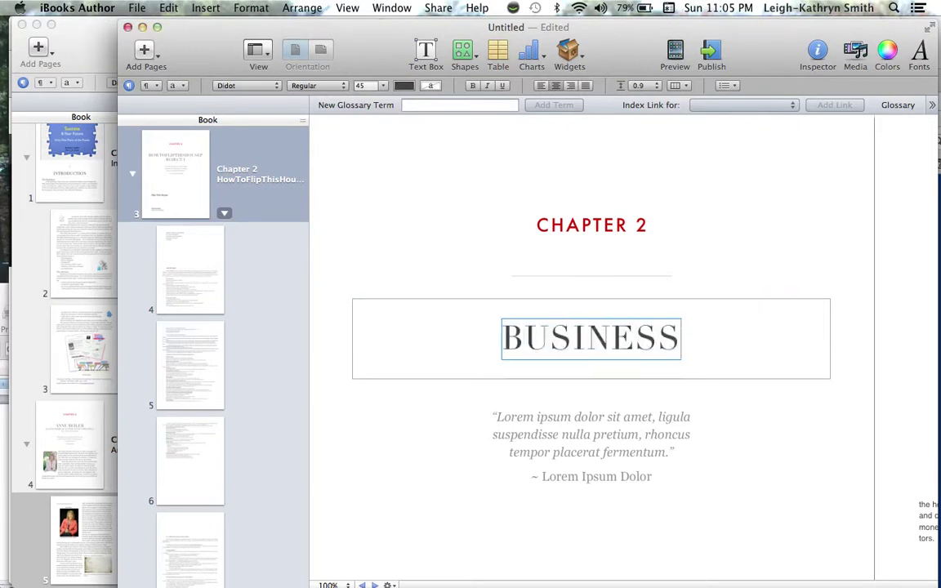
type(" LEADE")
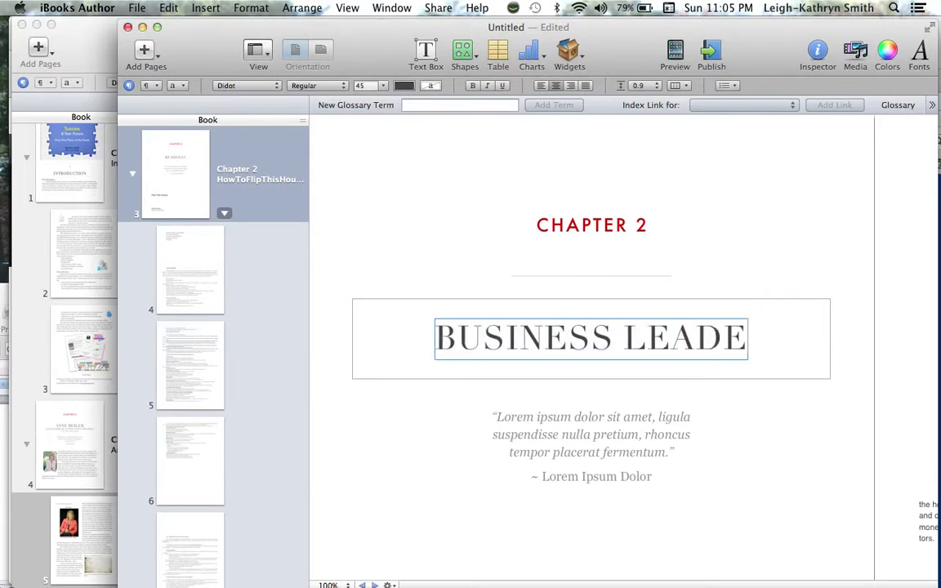
type("R'S NAME")
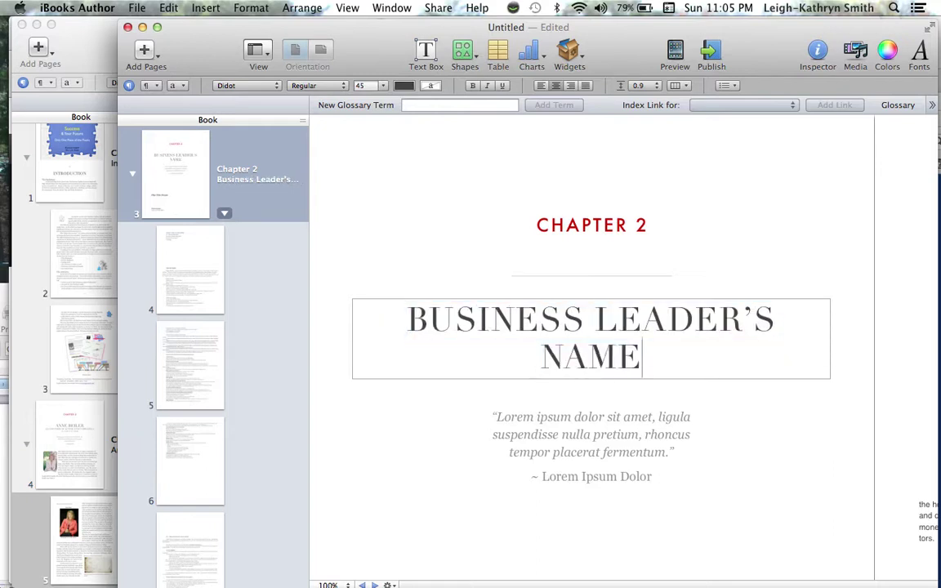
Place the cursor at the end of the chapter title and extend the title text box downward to make room for another line.
triple_click(448, 321)
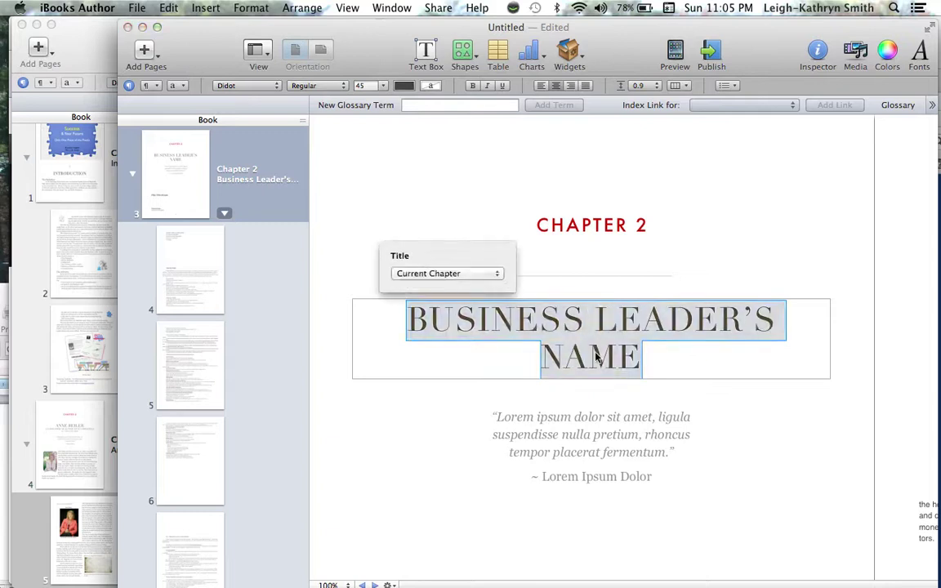
left_click(641, 359)
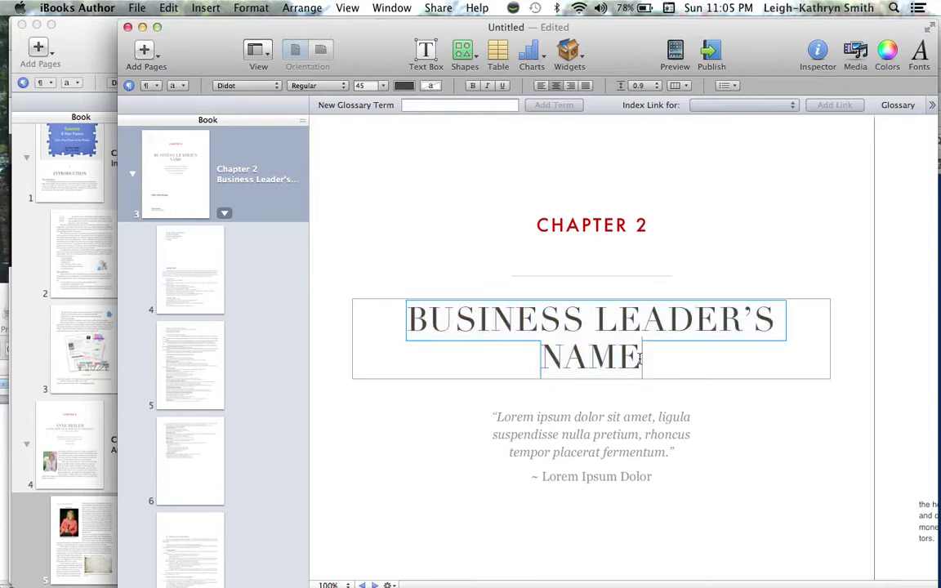
key("Up")
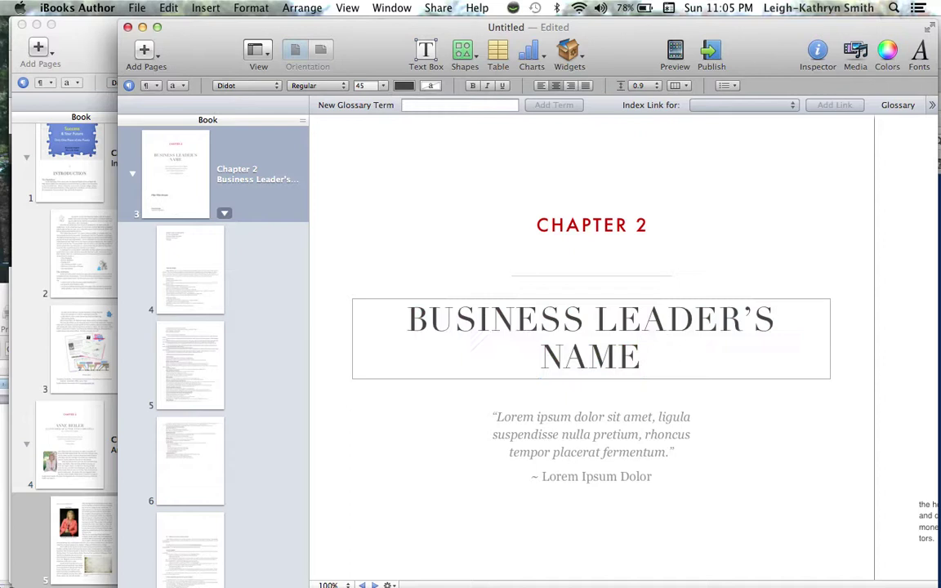
left_click(622, 379)
left_click(596, 384)
left_click(594, 383)
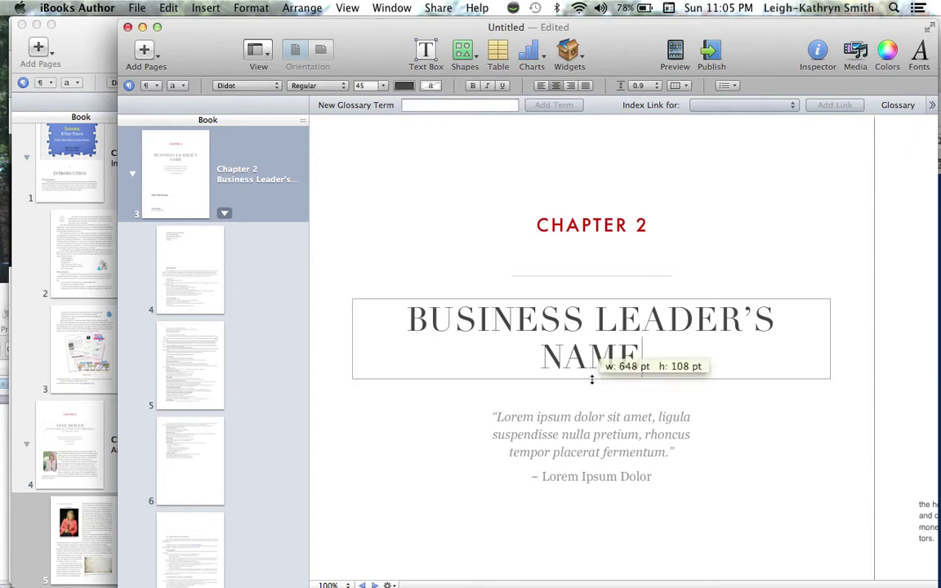
left_click(592, 380)
left_click_drag(592, 380, 589, 403)
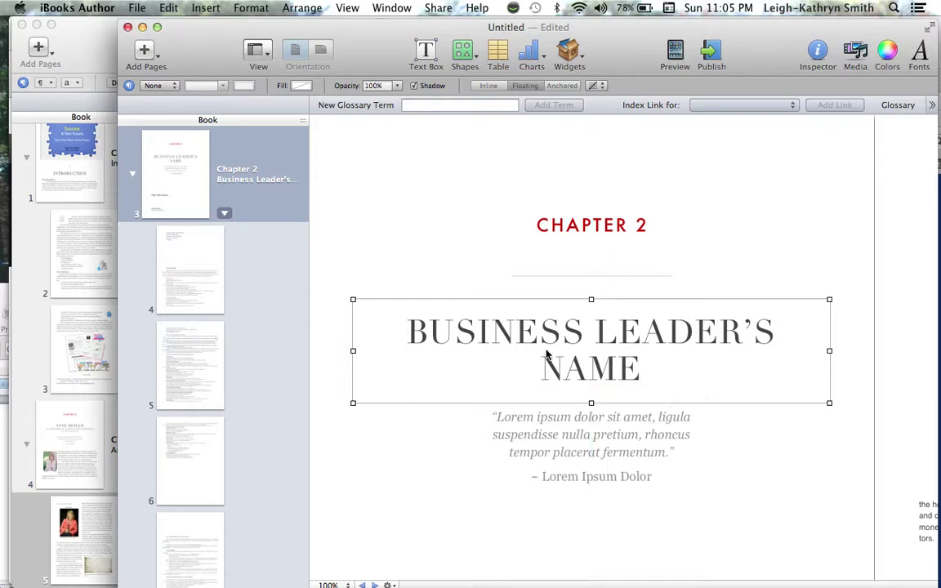
Add the lines "Business Eduducation Teacher" and the author's byline under the chapter title, checking the title lines in the Business Leader Biographys book.
left_click(645, 371)
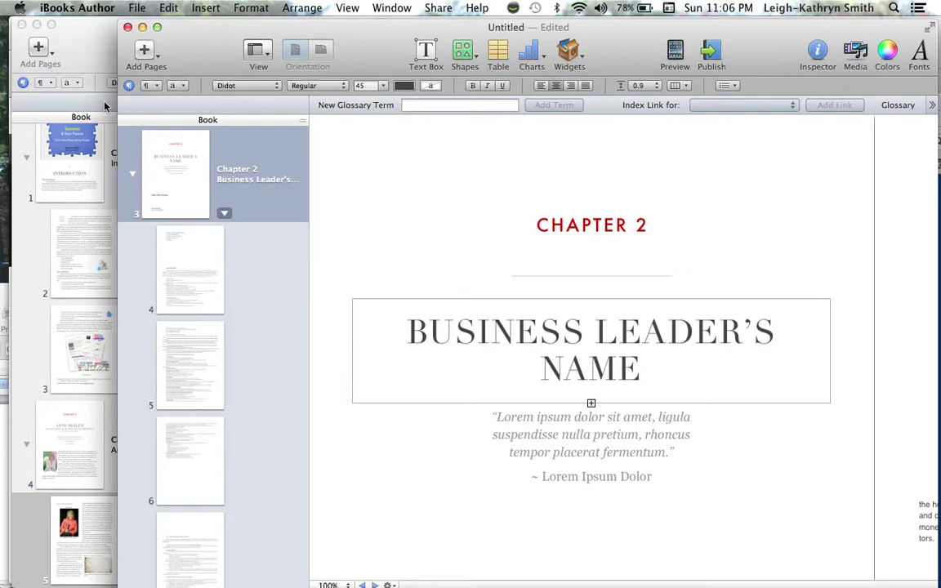
left_click(92, 49)
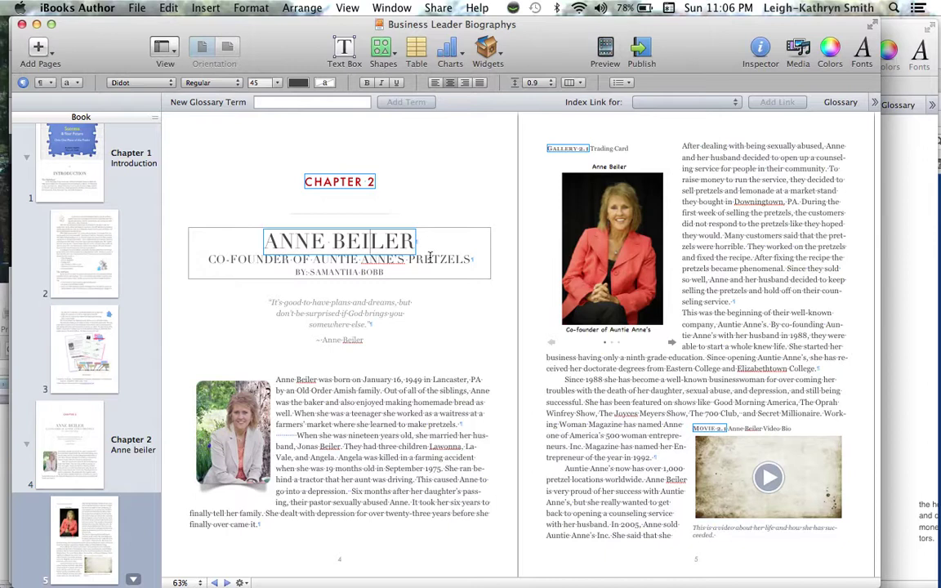
left_click(919, 342)
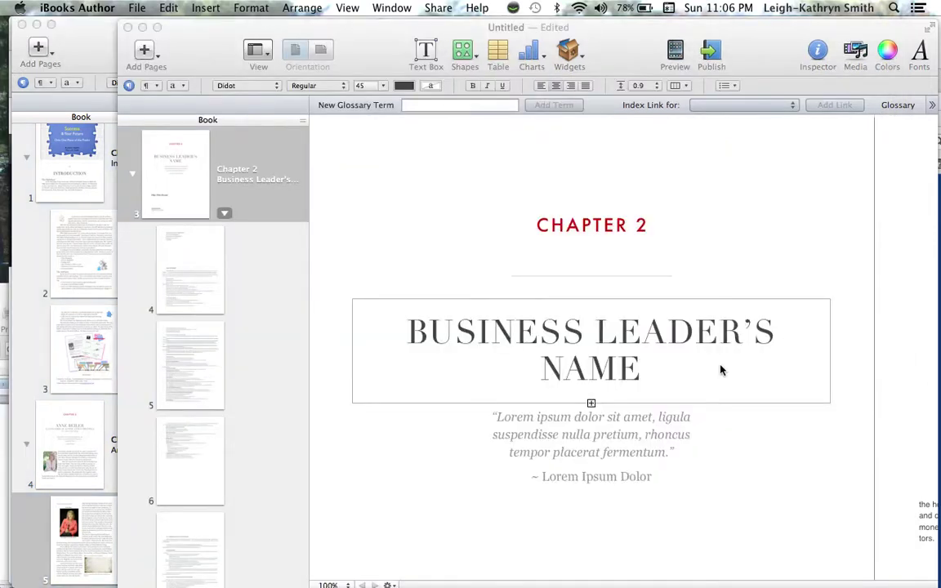
left_click(682, 388)
left_click(683, 390)
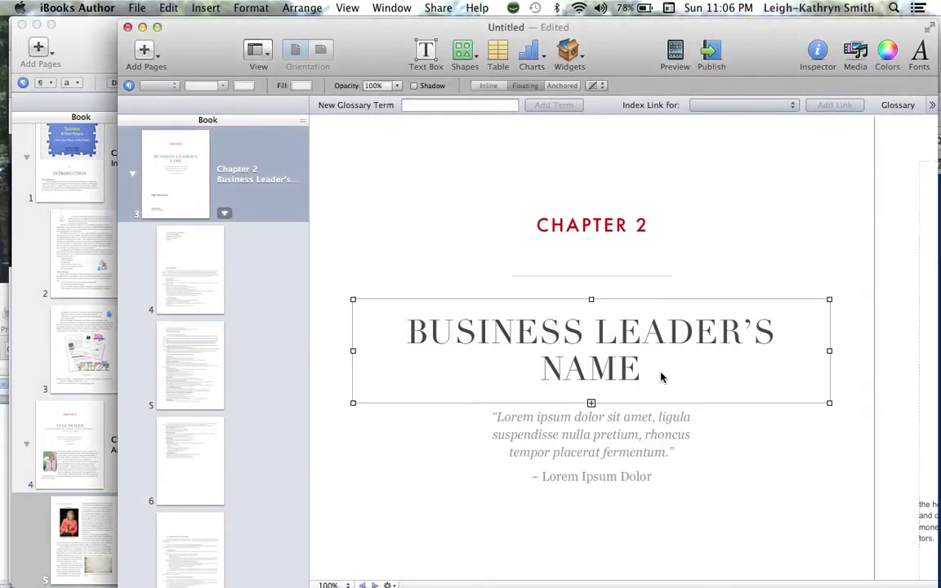
left_click(619, 390)
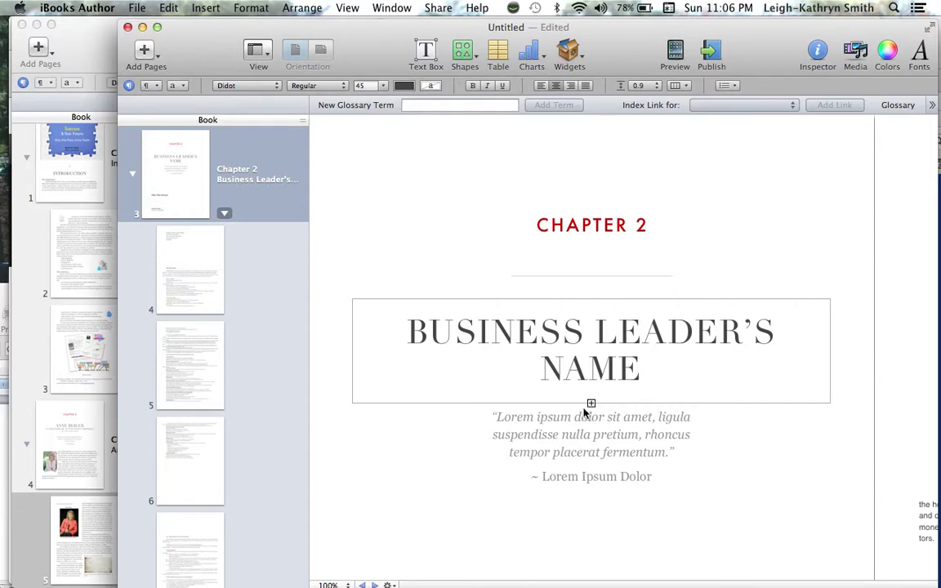
Move the quote text box down to about y 445 pt, and enlarge the title text box downward and outward on its left side.
left_click_drag(588, 431, 586, 474)
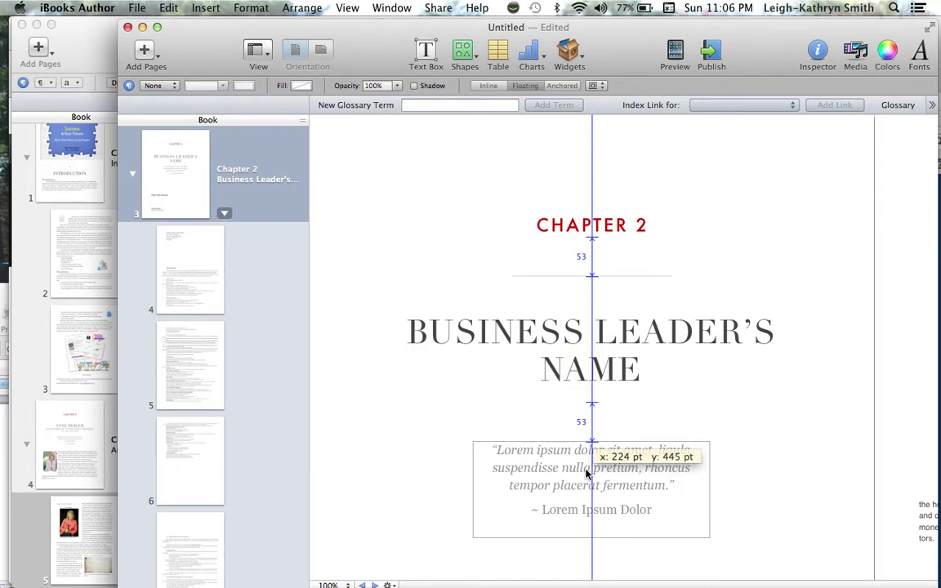
left_click_drag(586, 474, 586, 474)
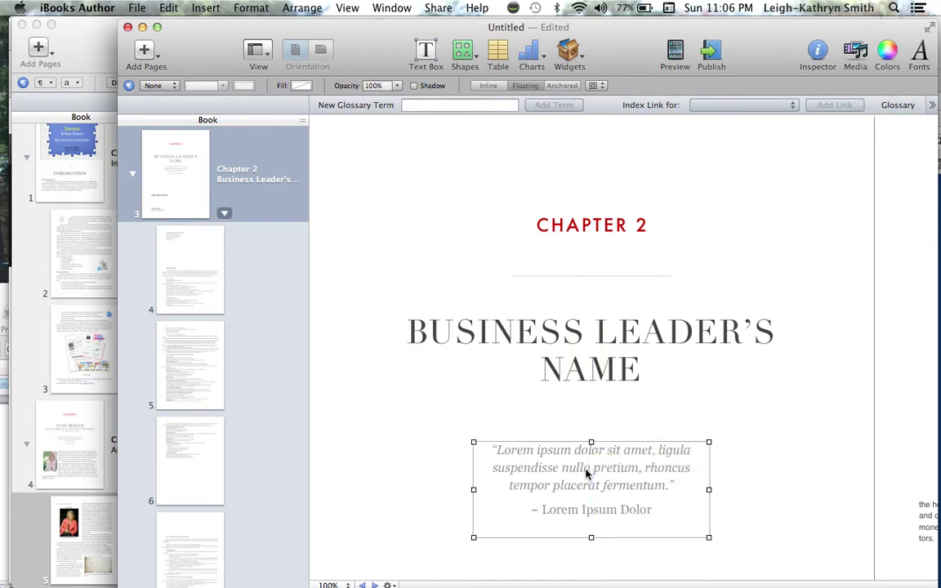
left_click(600, 371)
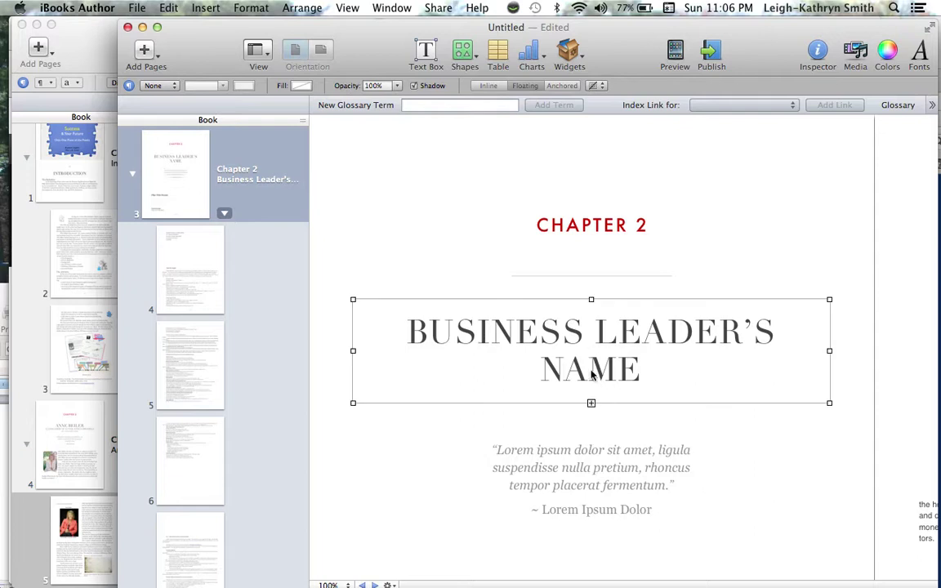
left_click_drag(591, 403, 590, 437)
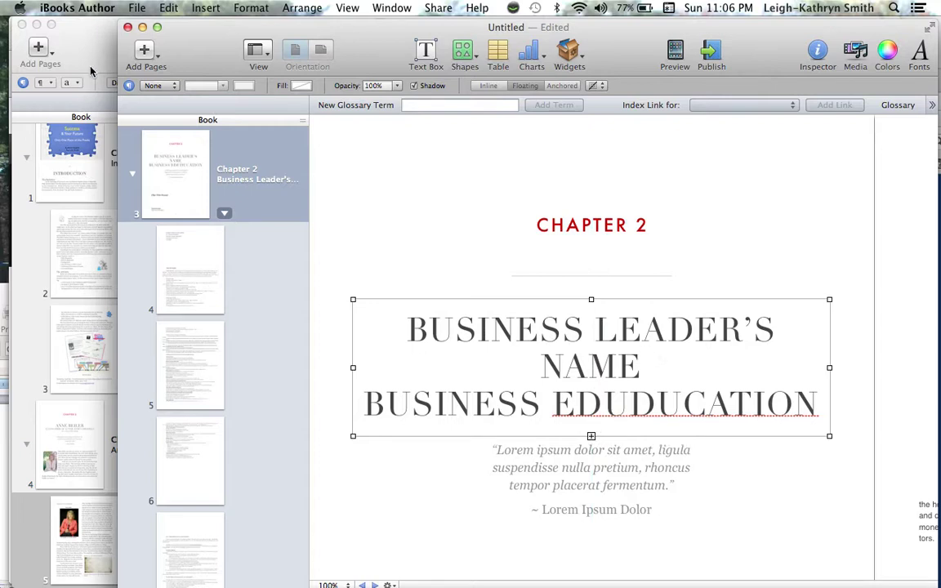
left_click(378, 340)
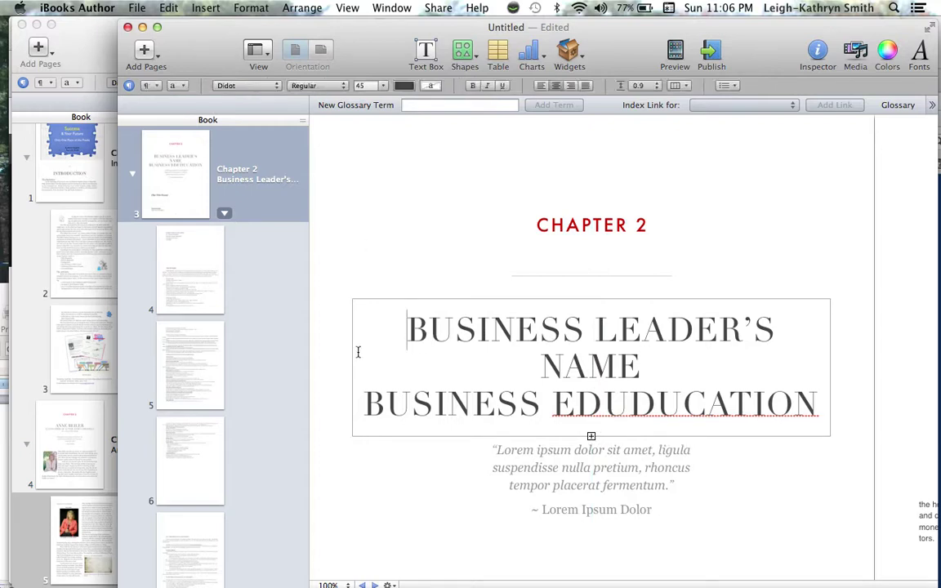
left_click_drag(351, 368, 336, 370)
left_click(351, 368)
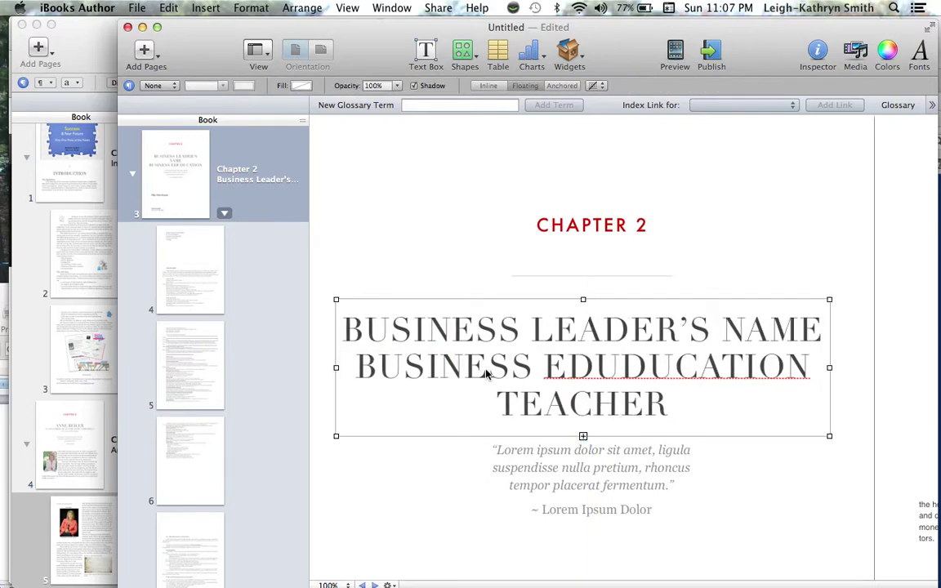
Examine the title line's chapter-title setting, check the font sizes of the title lines in the Business Leader Biographys book, and return to the untitled book.
triple_click(697, 329)
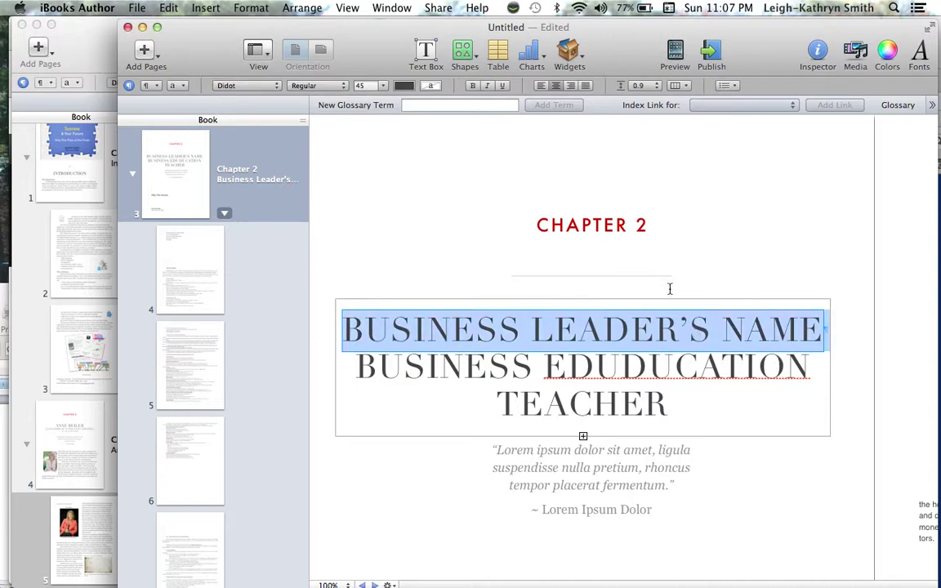
left_click(525, 256)
left_click(496, 337)
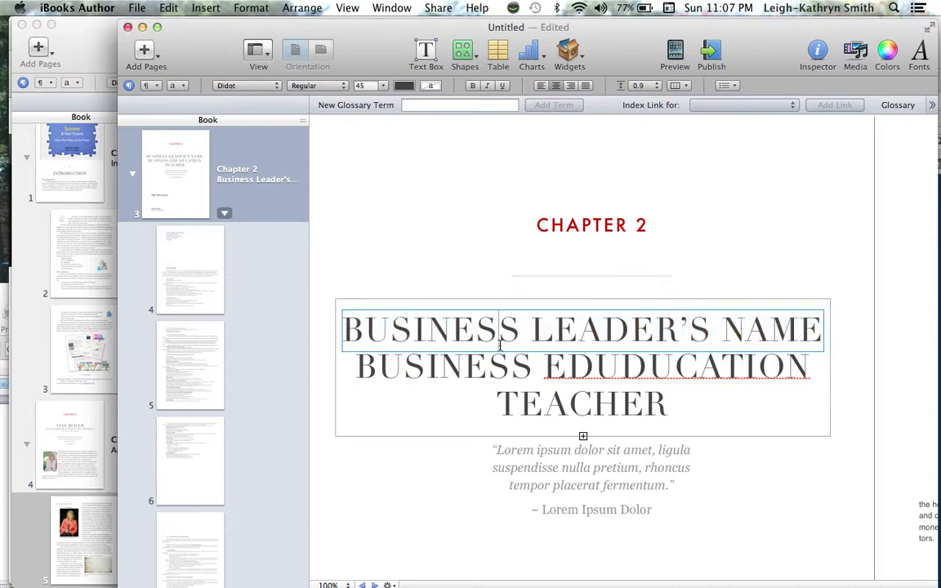
triple_click(496, 337)
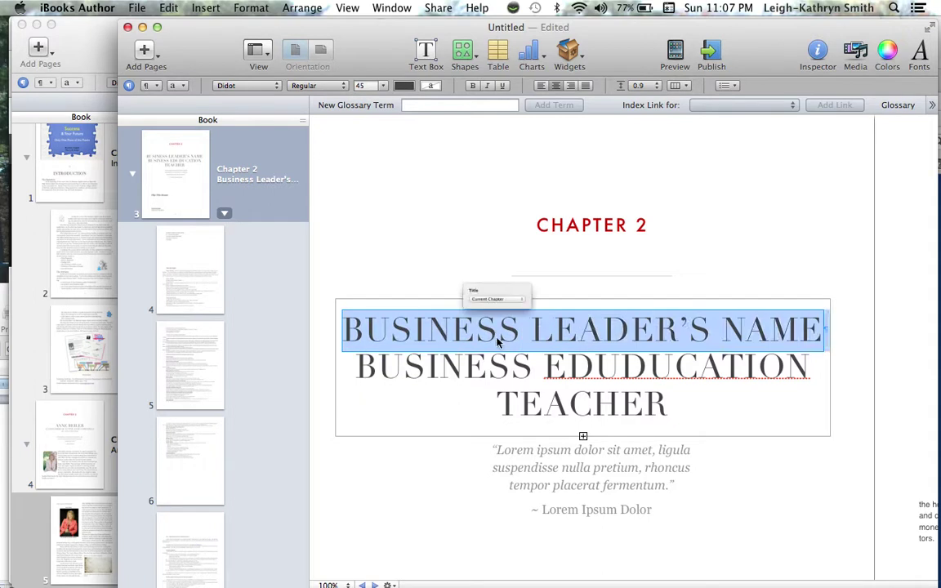
triple_click(442, 373)
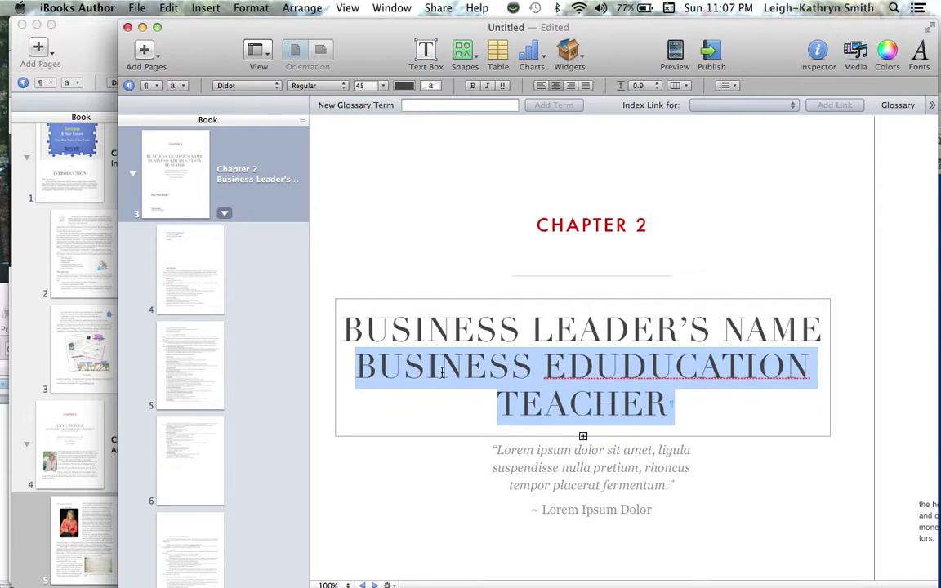
left_click(80, 61)
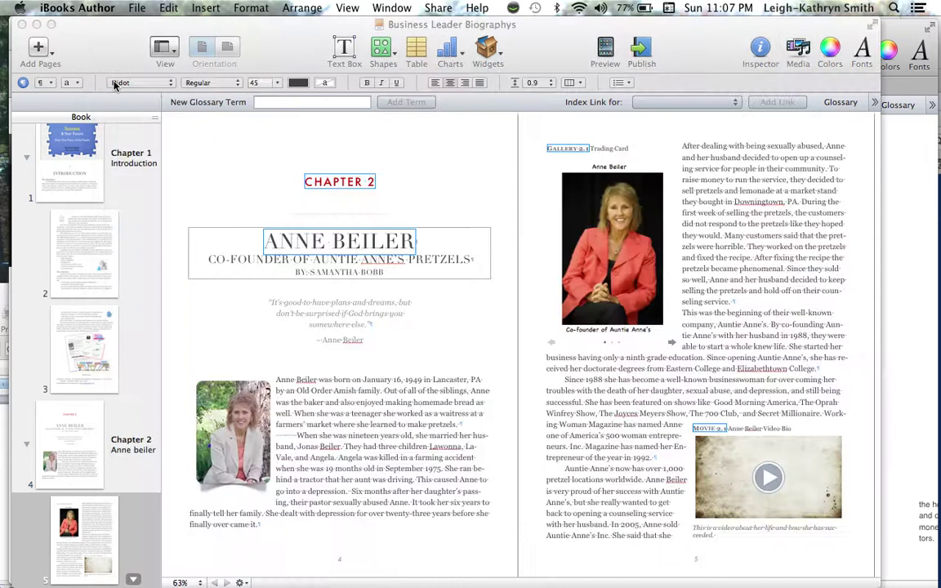
left_click(249, 259)
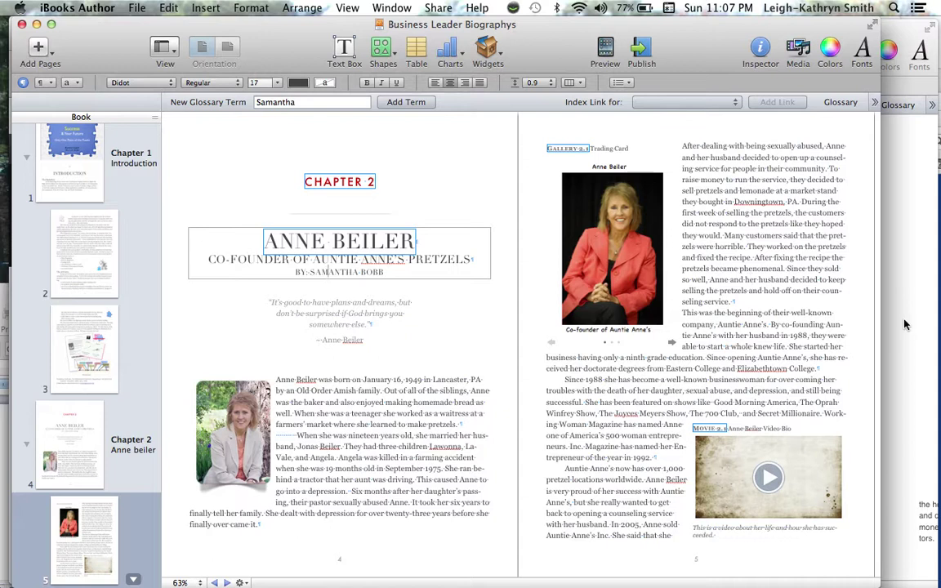
left_click(878, 323)
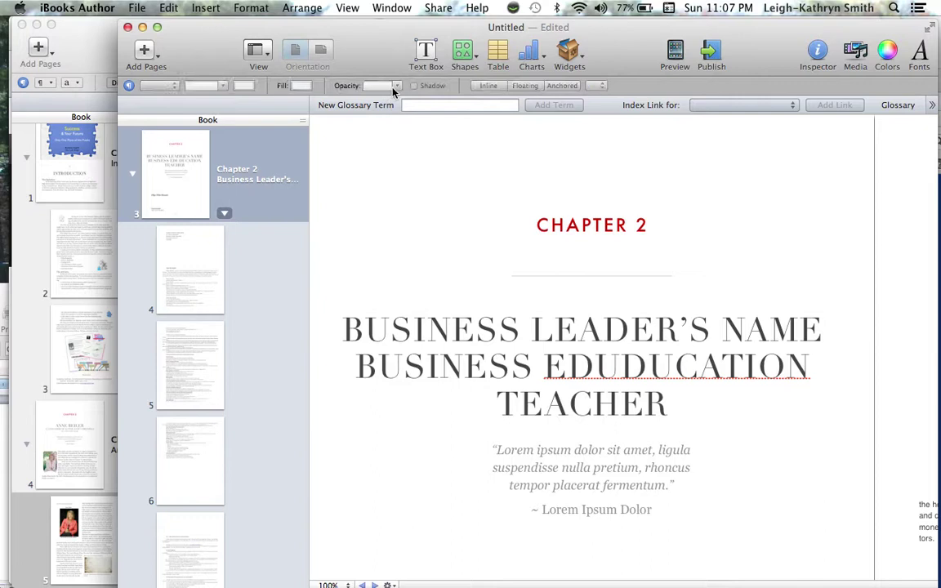
Set the font size of the "Business Eduducation Teacher" line under the chapter title to 24.
left_click(425, 366)
left_click(426, 365)
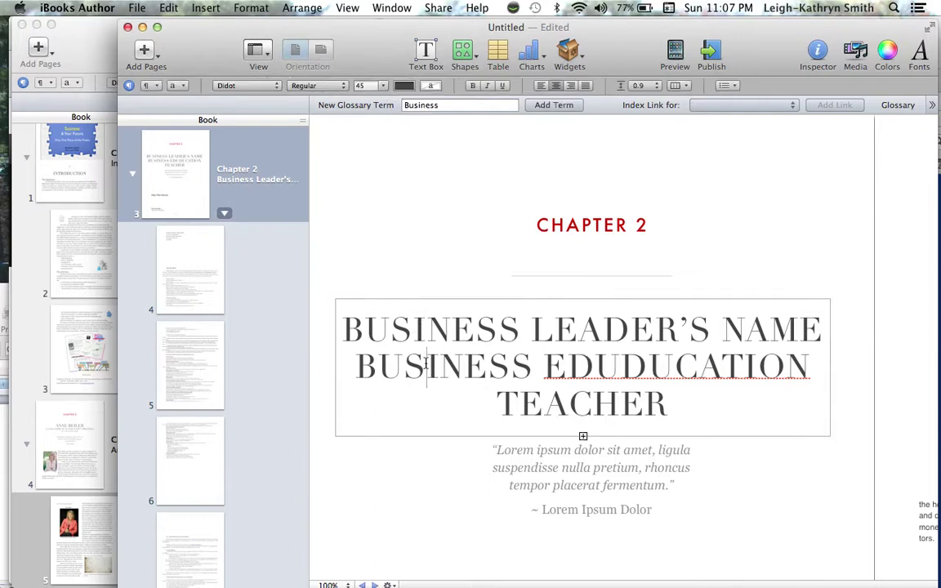
triple_click(425, 366)
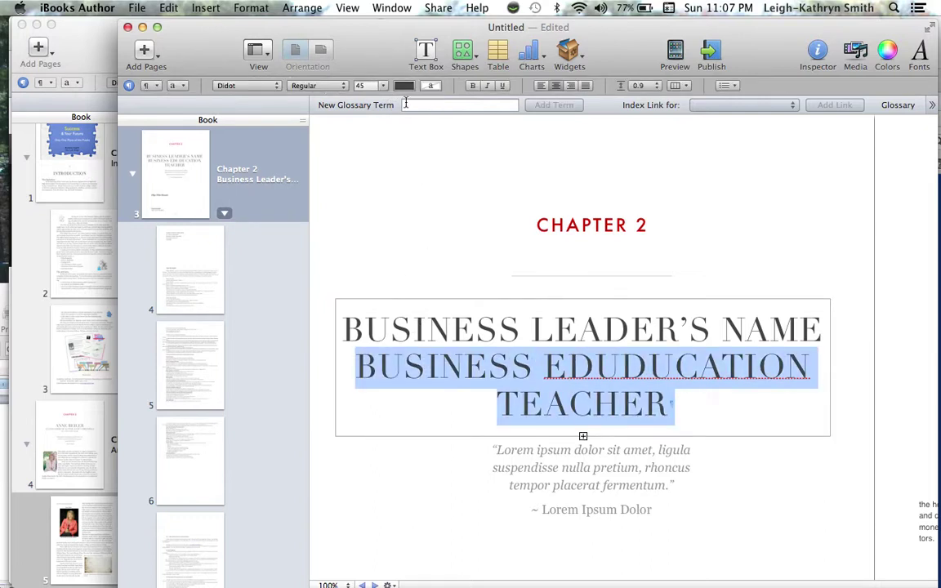
left_click(382, 85)
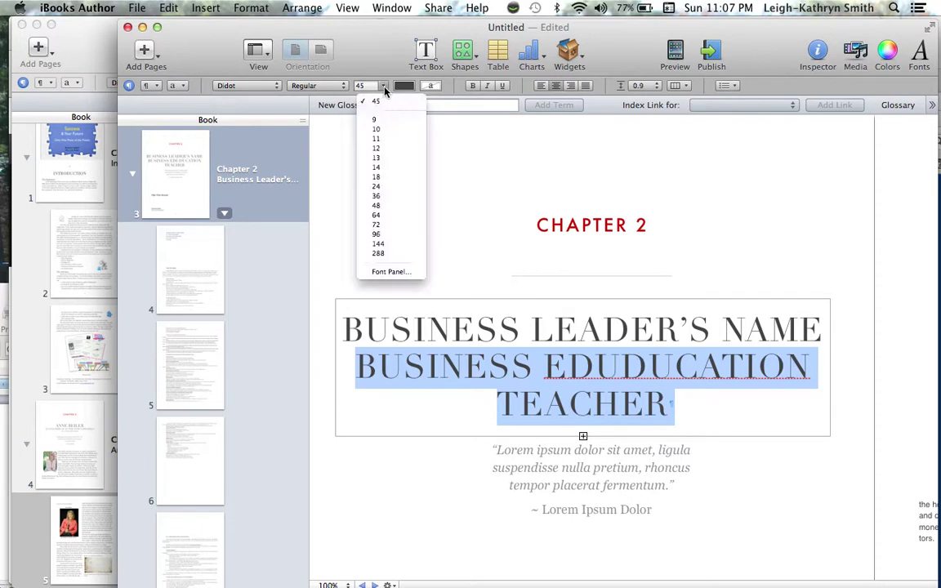
left_click(378, 186)
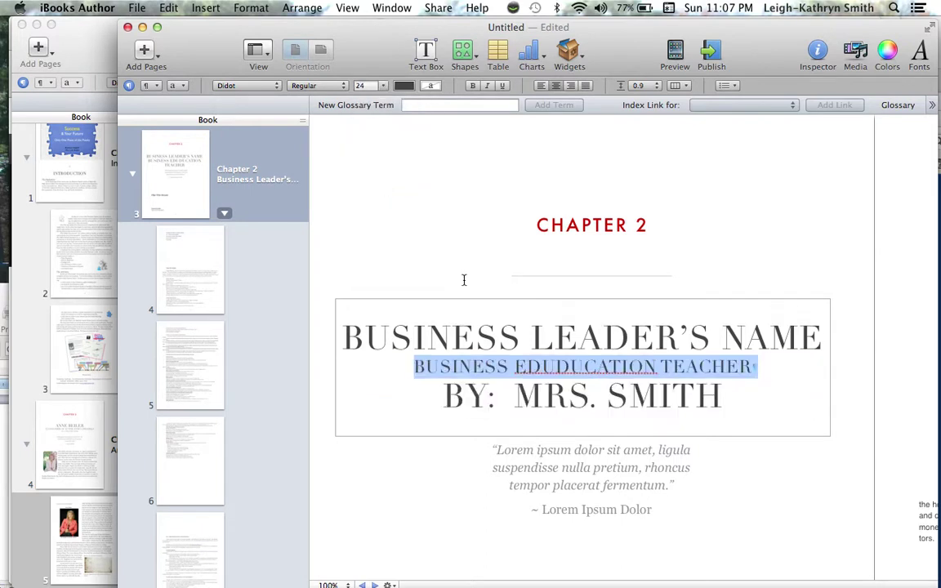
Set the font size of the byline under the chapter title to 17.
triple_click(456, 394)
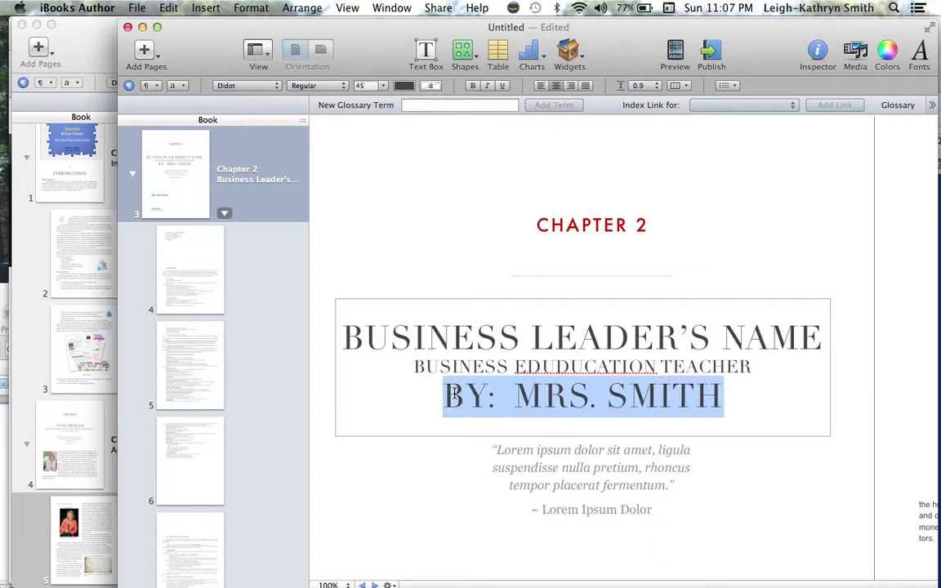
left_click(350, 85)
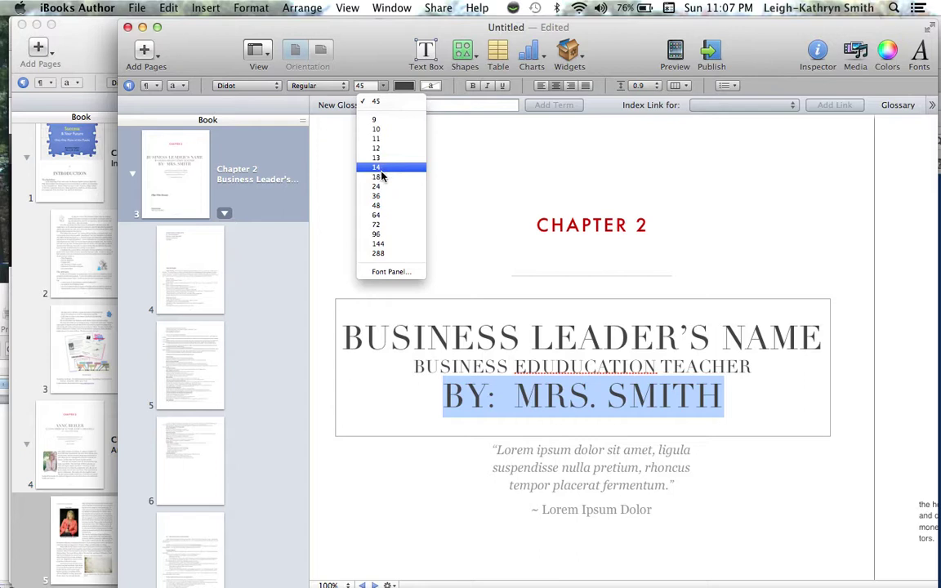
left_click(370, 86)
left_click(368, 87)
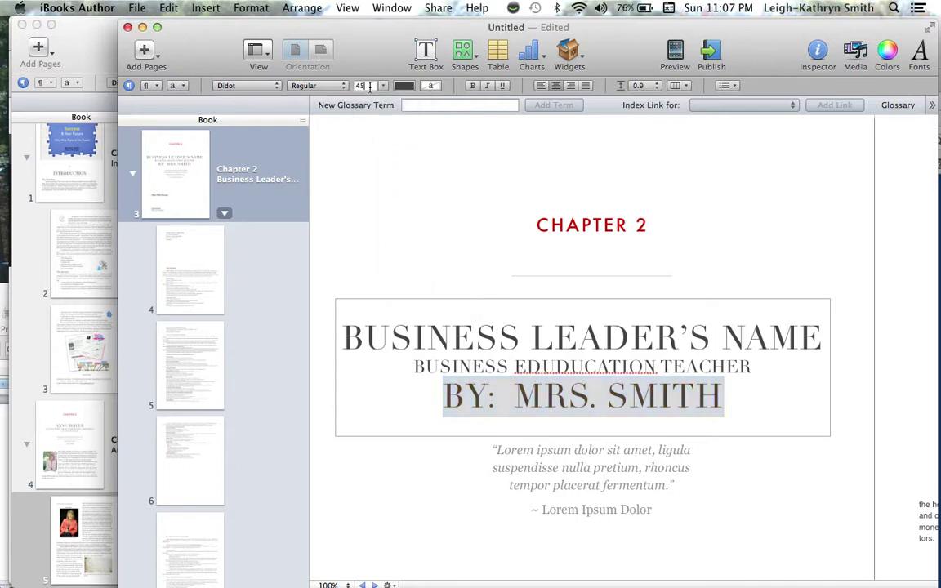
type("17")
key("Return")
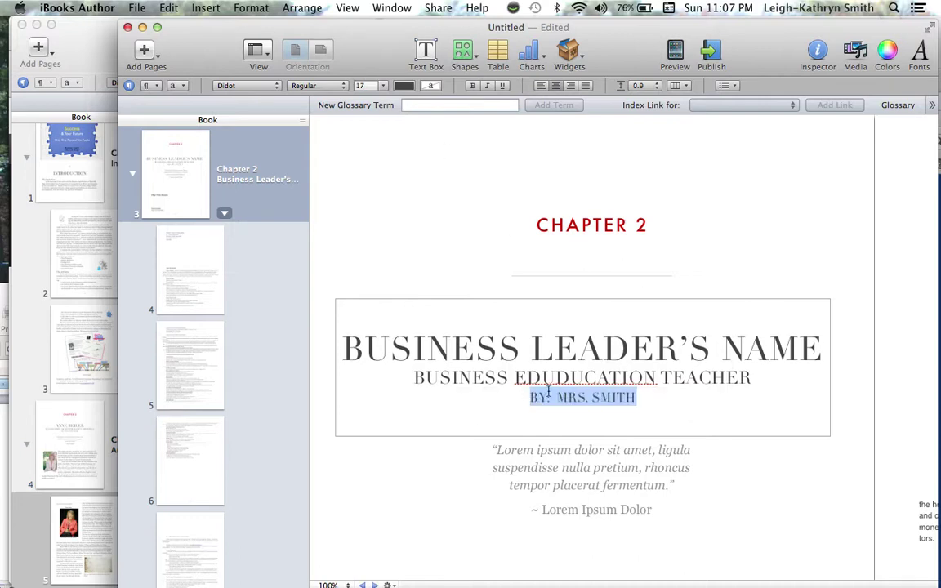
Correct the misspelled word "Eduducation" in the chapter subtitle to "Education".
left_click(570, 378)
key("BackSpace")
key("BackSpace")
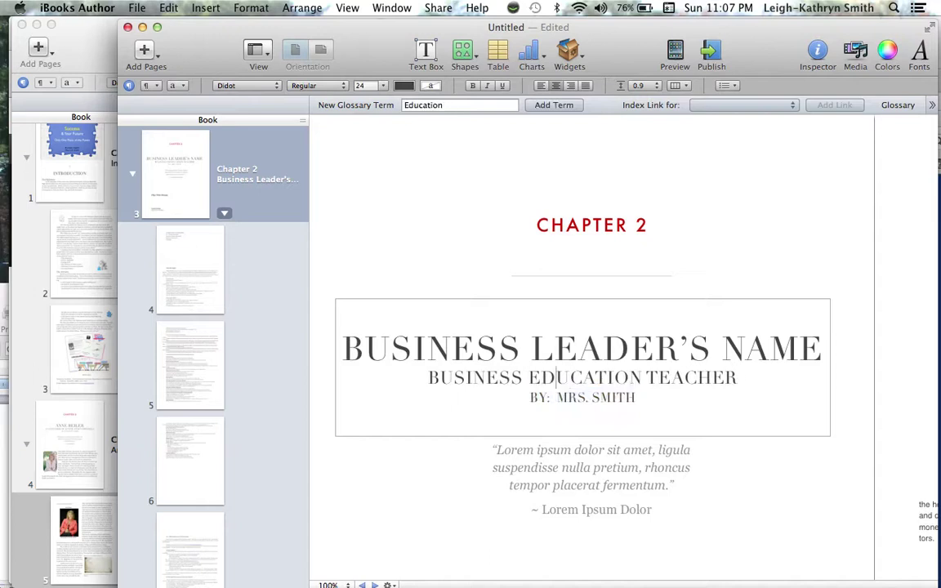
left_click(756, 412)
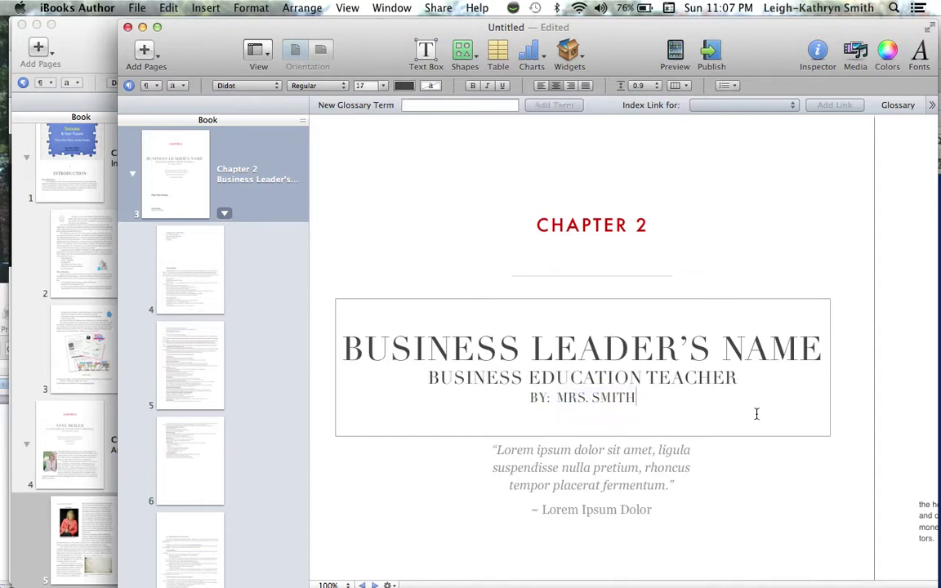
Replace the placeholder attribution under the chapter quote with "Martin Luther King, Jr.".
left_click(605, 474)
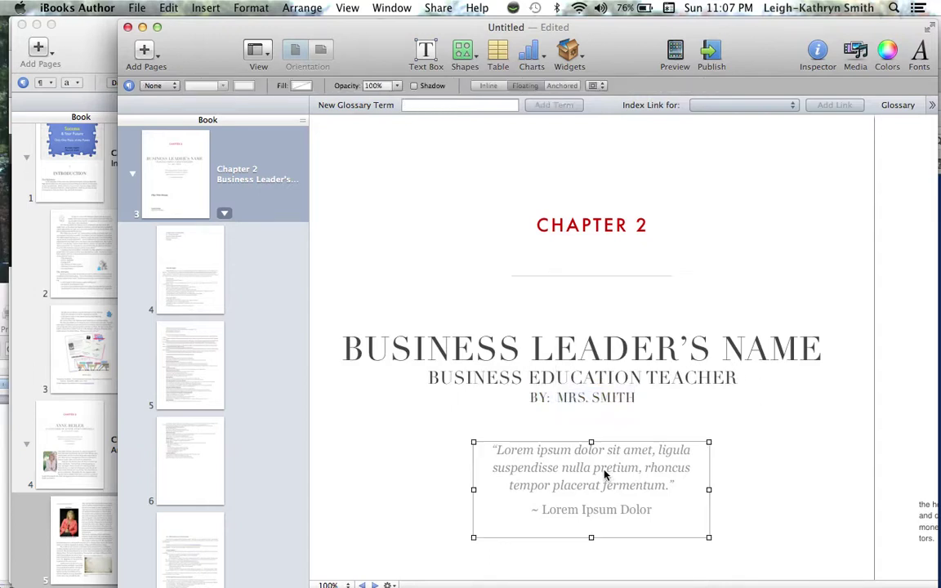
left_click(650, 510)
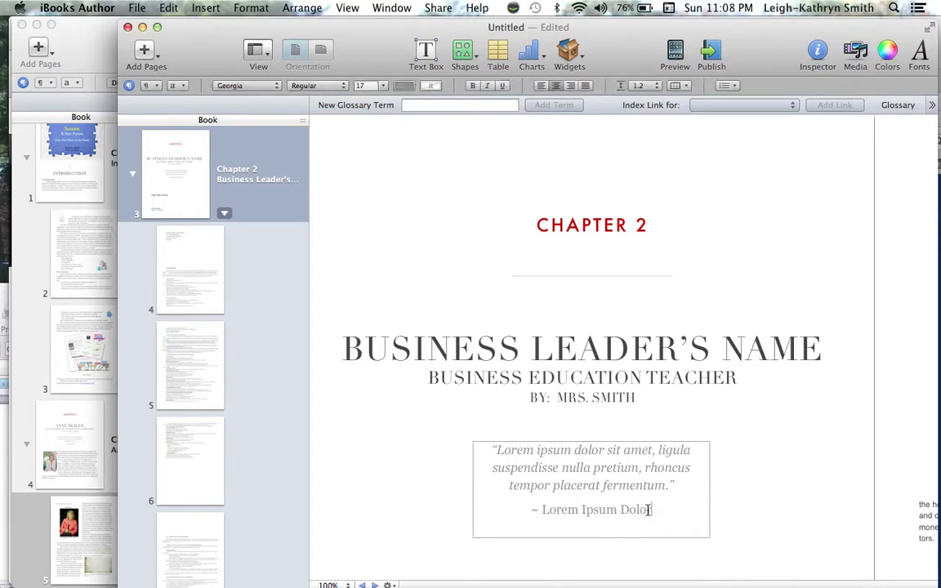
left_click_drag(651, 509, 542, 510)
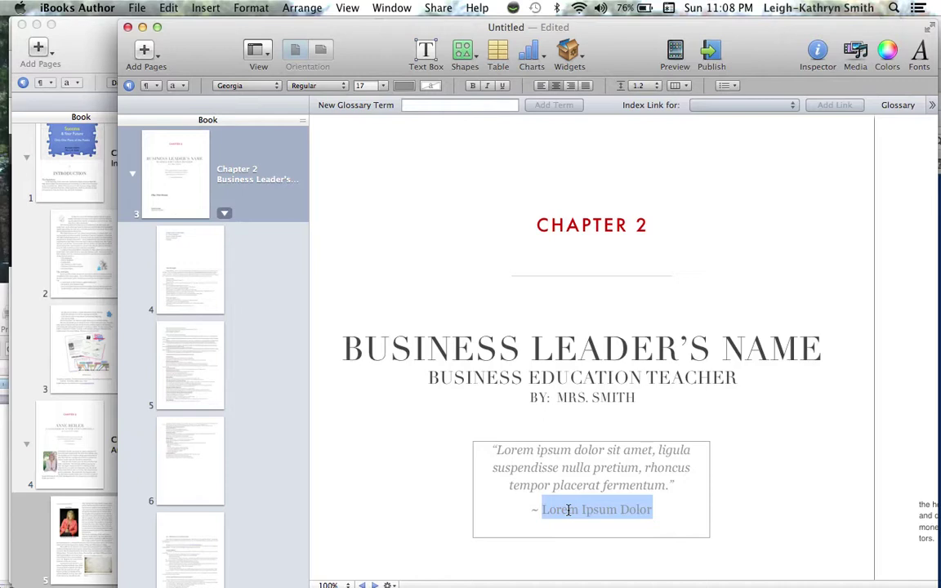
type("Mar")
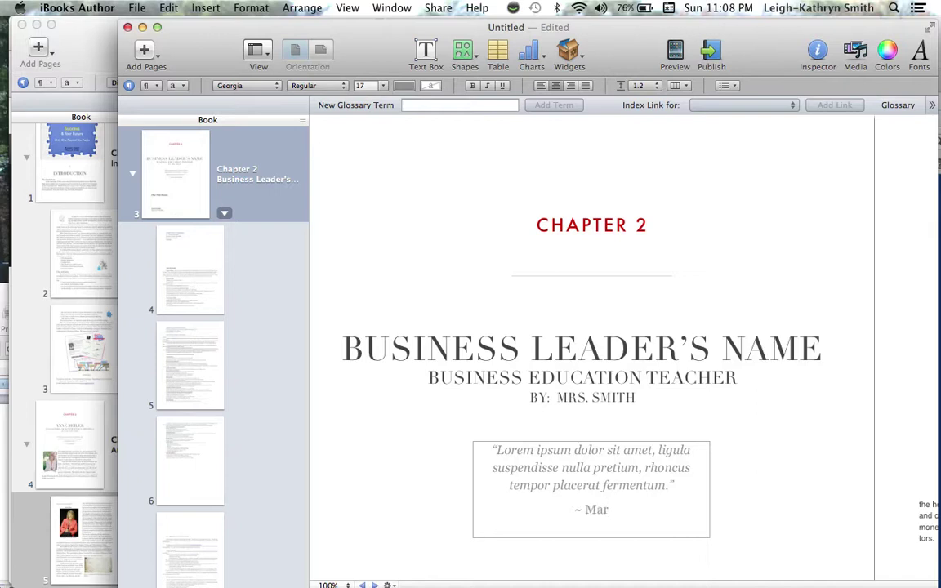
type("tin Luther K")
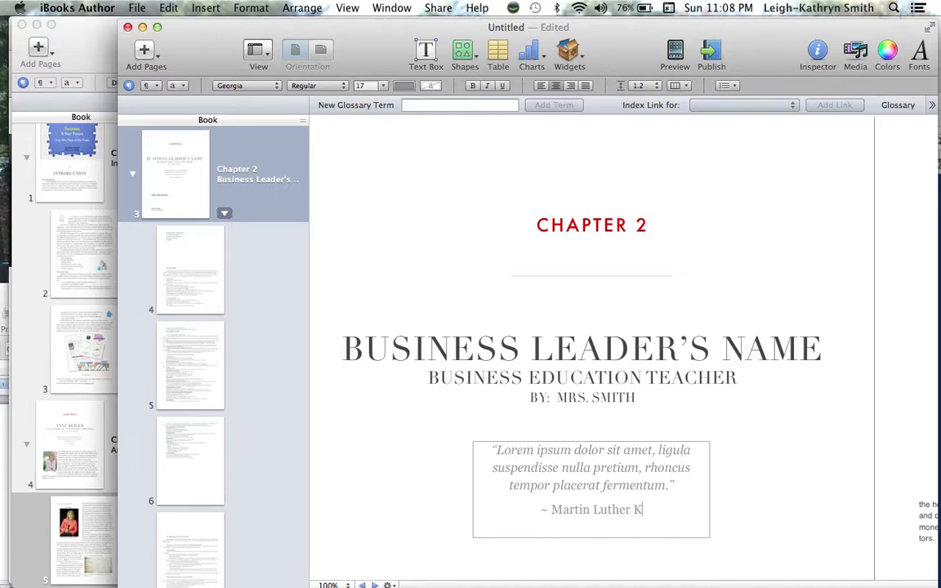
type("ing, Jr.")
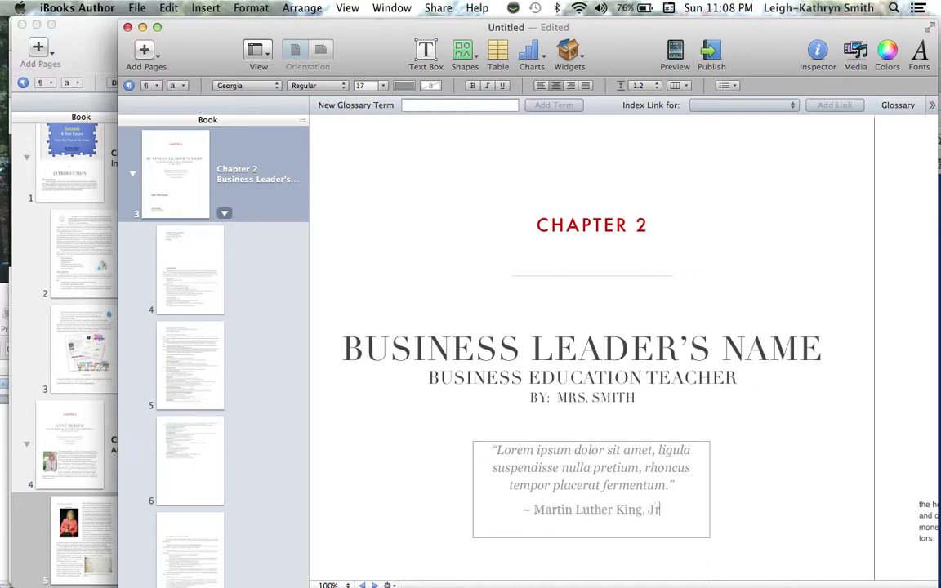
Replace the placeholder quote text inside the quotation marks with "The mind is a terrible thing to waste.".
triple_click(666, 487)
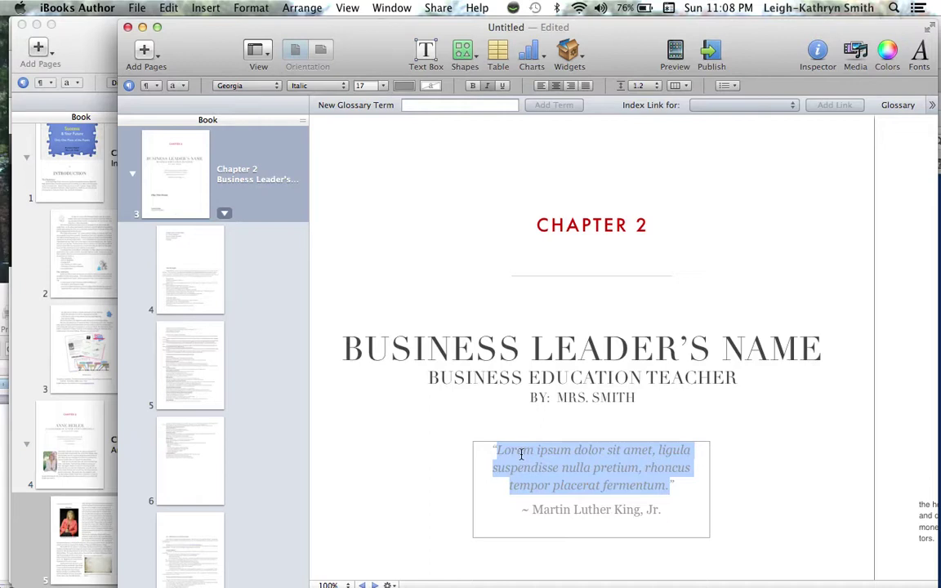
type("The mind is a")
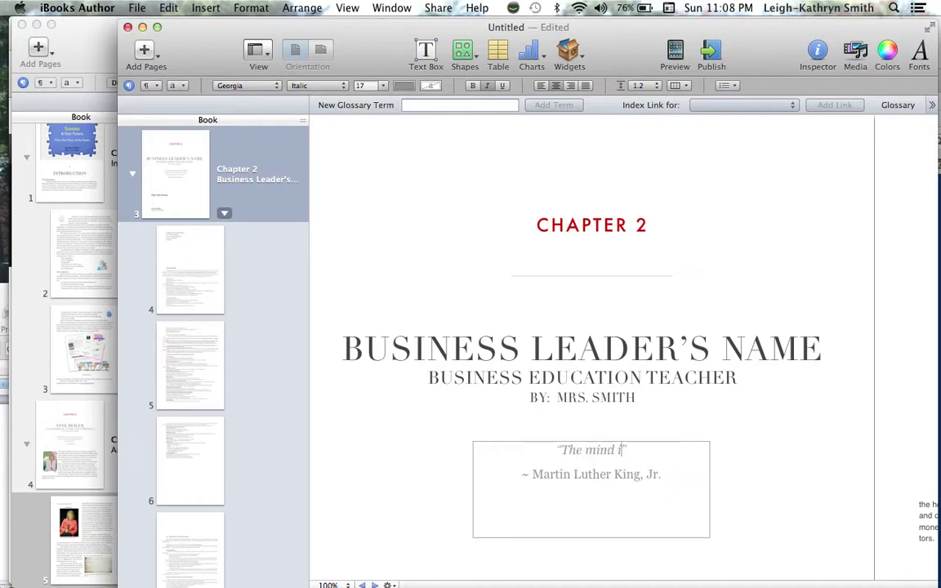
type(" terrible ")
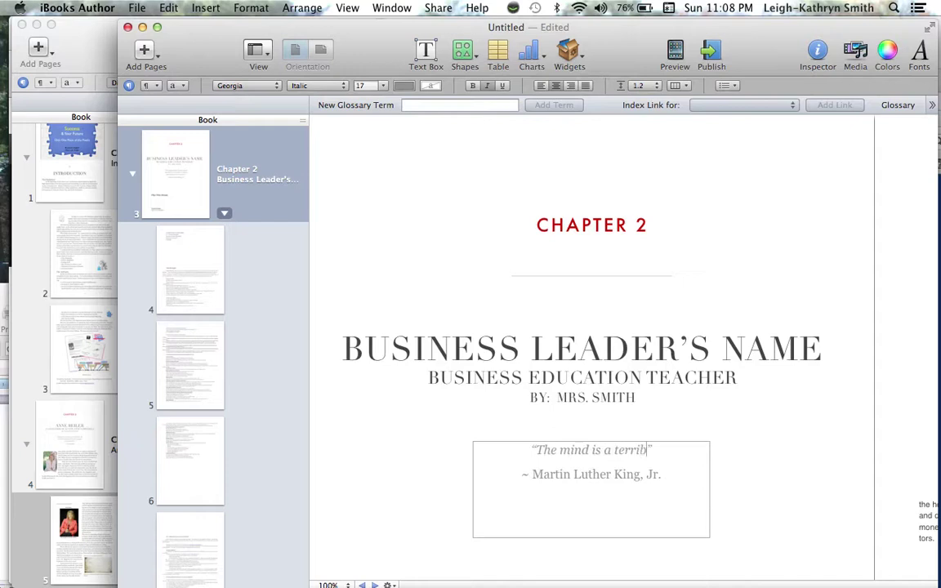
type("thing to wa")
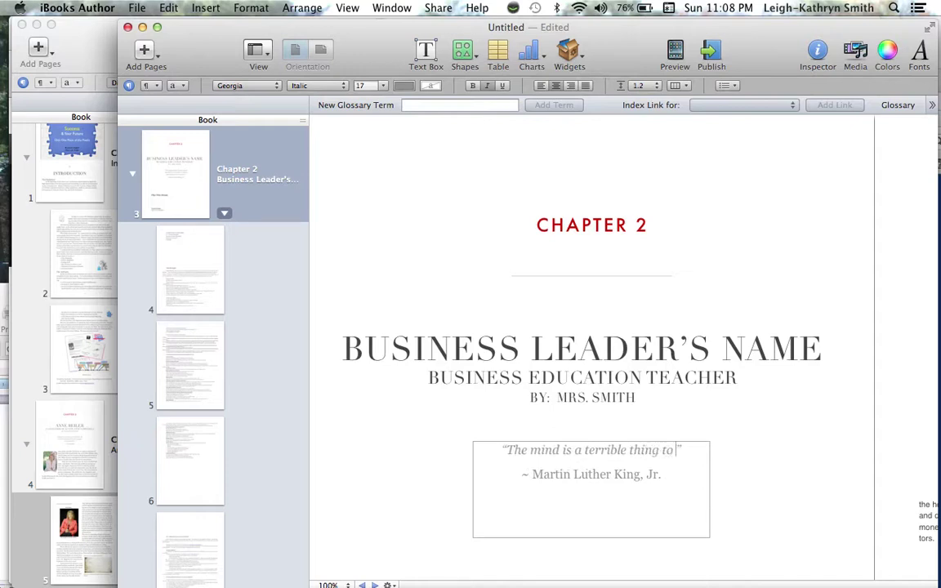
type("ste.")
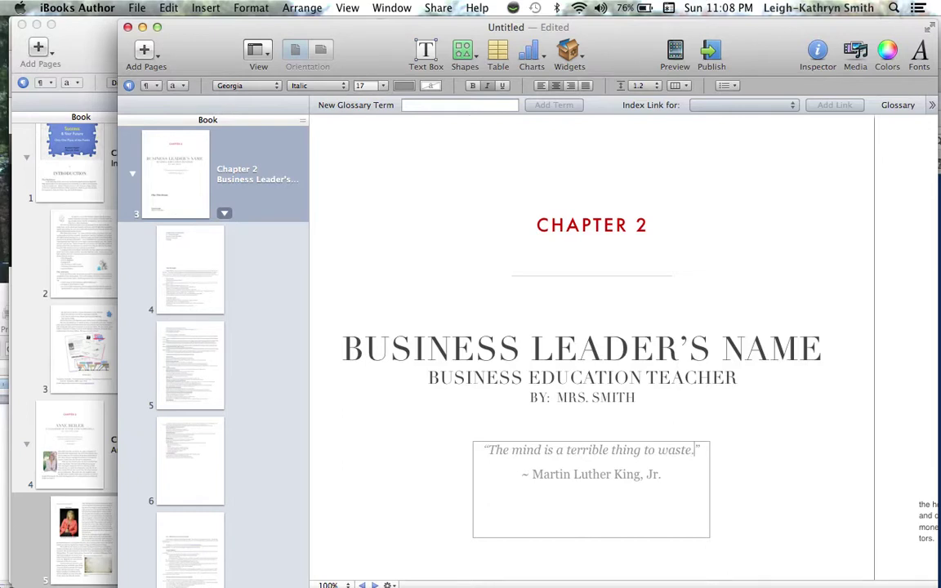
left_click(735, 486)
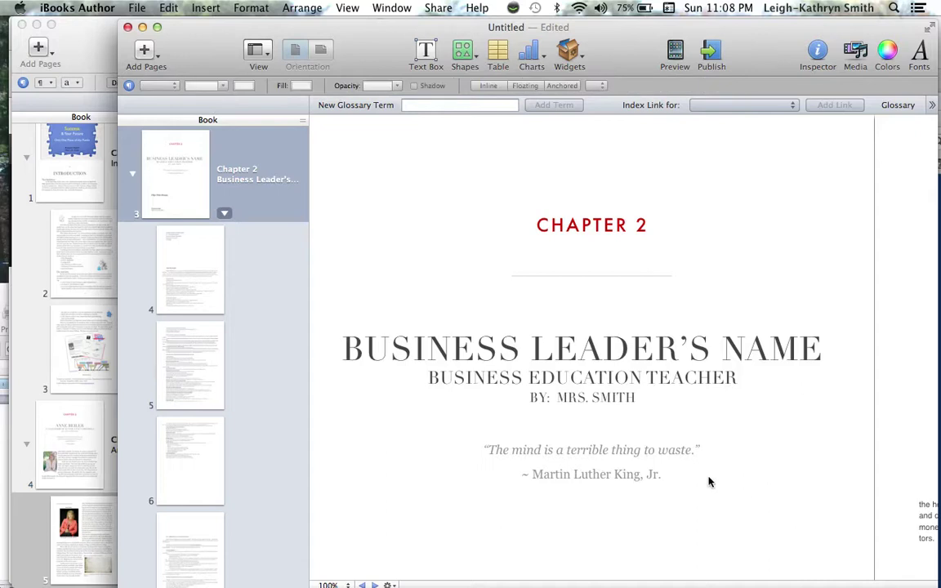
Look through the imported chapter's pages, from the Flip This House heading to the project overview and state standards.
scroll(668, 487, "down", 5)
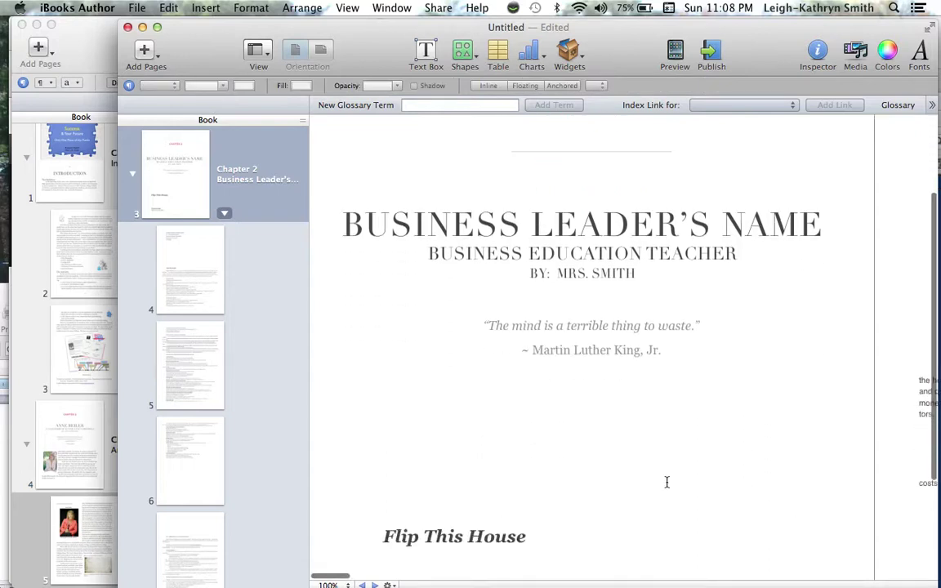
scroll(667, 483, "down", 4)
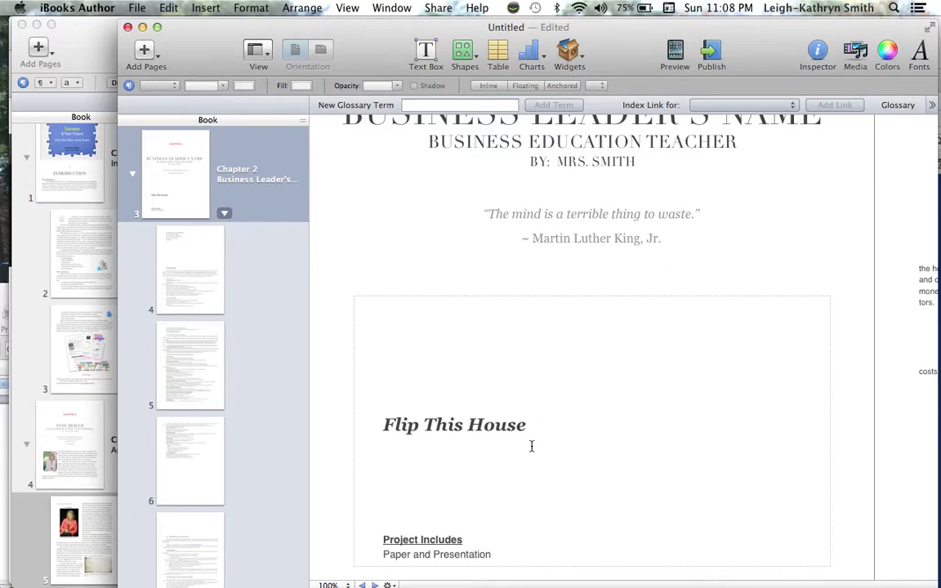
scroll(531, 446, "up", 2)
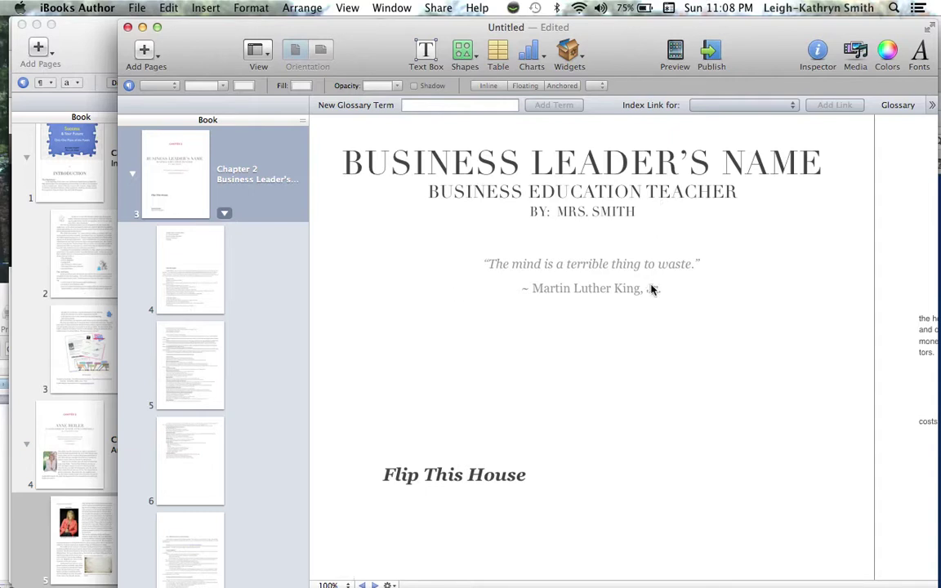
scroll(652, 288, "down", 3)
scroll(652, 285, "down", 3)
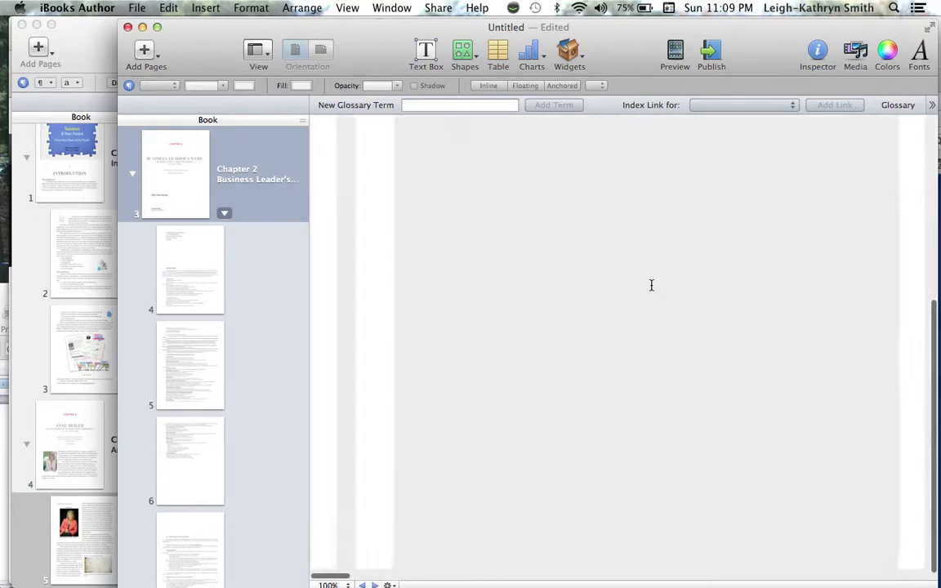
scroll(651, 287, "up", 3)
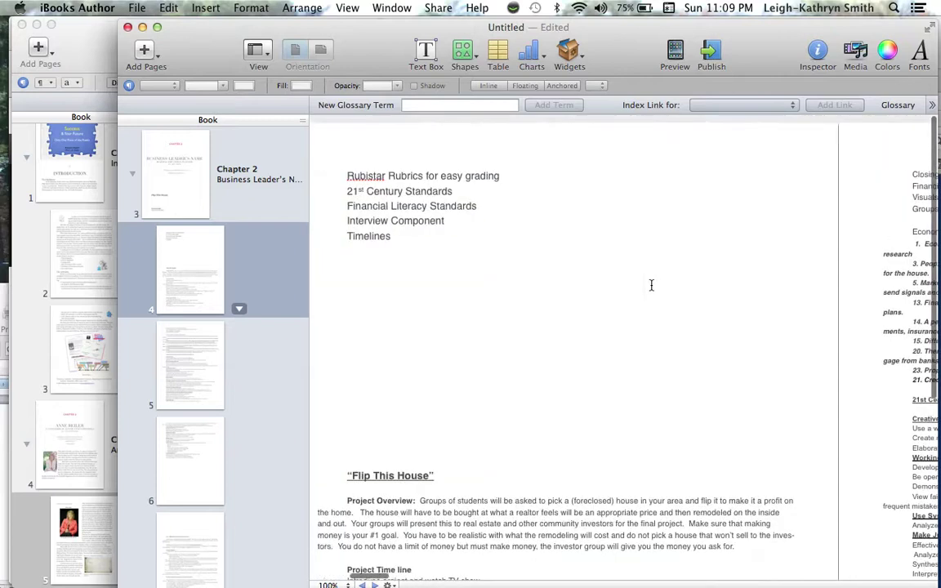
scroll(652, 285, "right", 10)
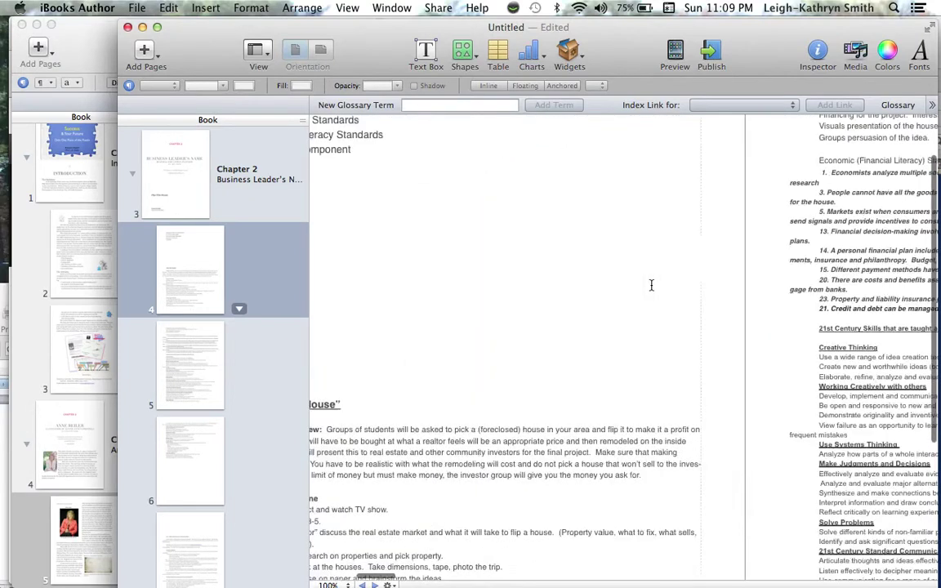
scroll(651, 285, "right", 2)
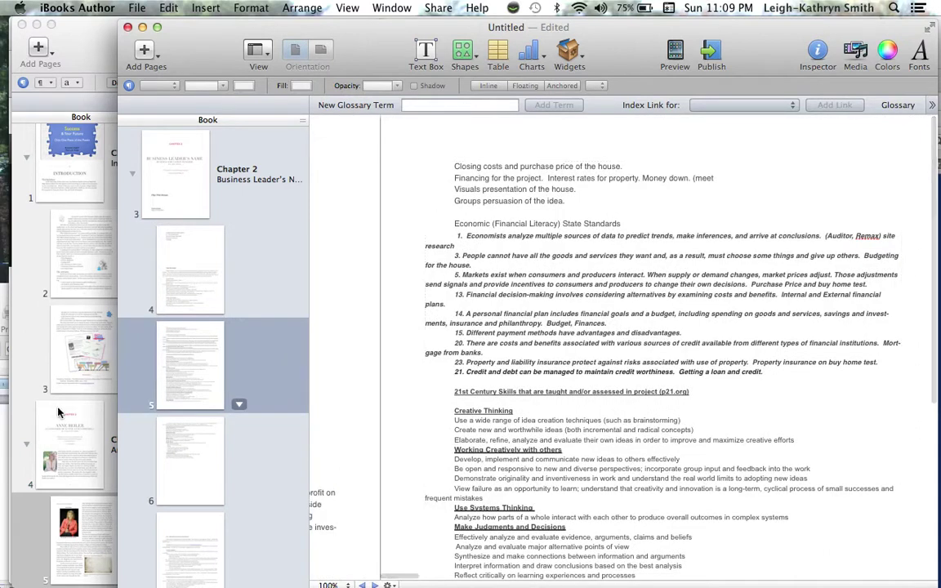
Switch to the Business Leader Biographys book, widen its window, and view pages 5 and 6 of Chapter 2.
left_click(29, 368)
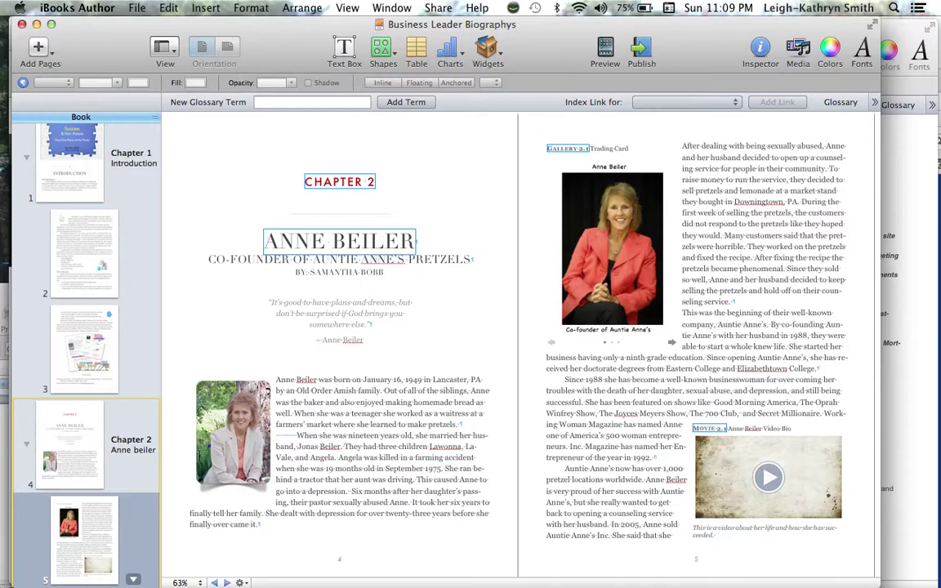
left_click(214, 10)
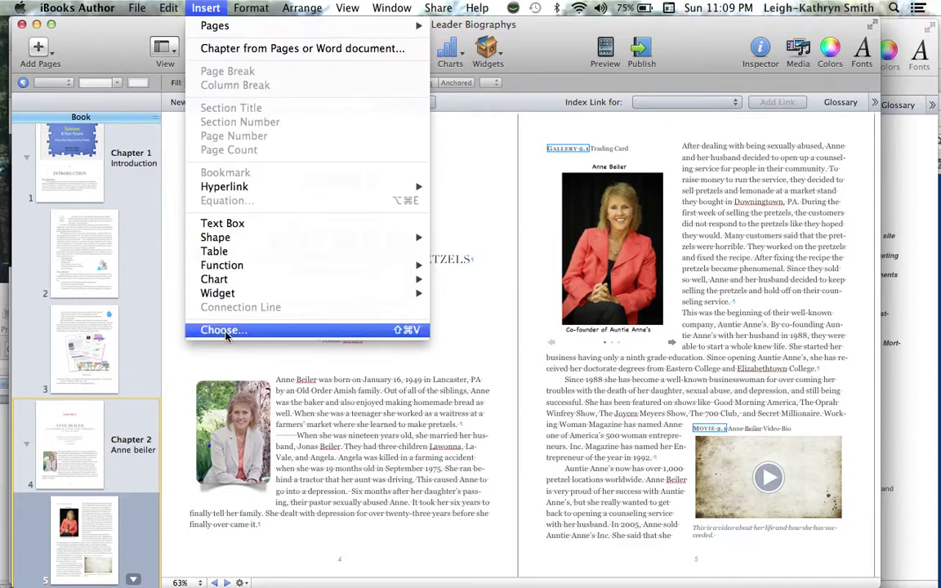
left_click(214, 8)
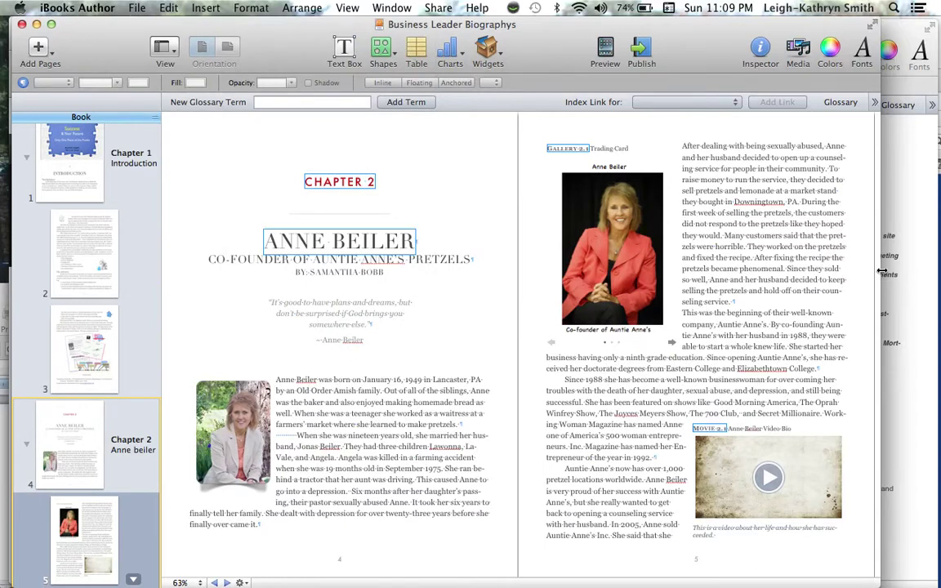
left_click_drag(890, 269, 932, 269)
scroll(296, 315, "right", 10)
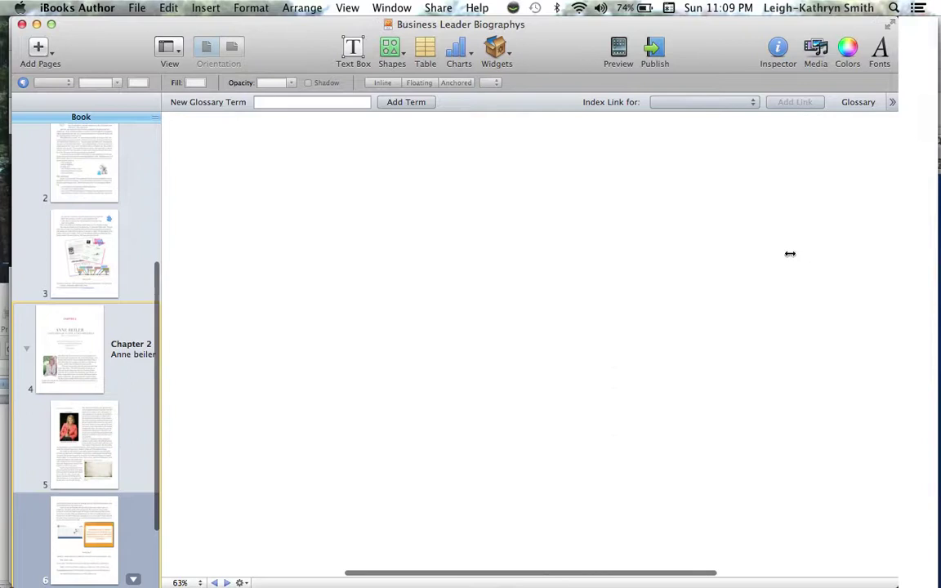
scroll(237, 298, "left", 5)
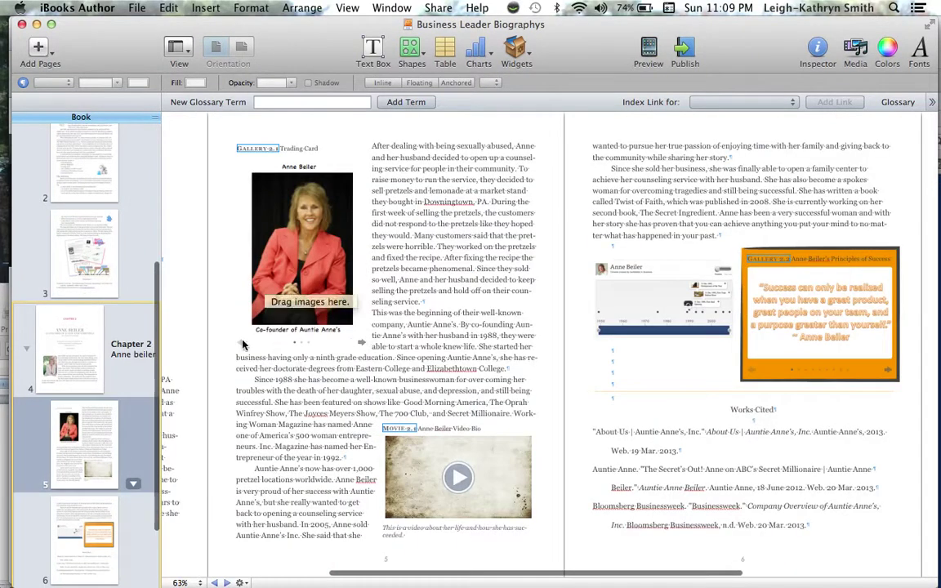
Page through the images of the Trading Card gallery on page 5 and raise the sound volume for the movie.
left_click(362, 344)
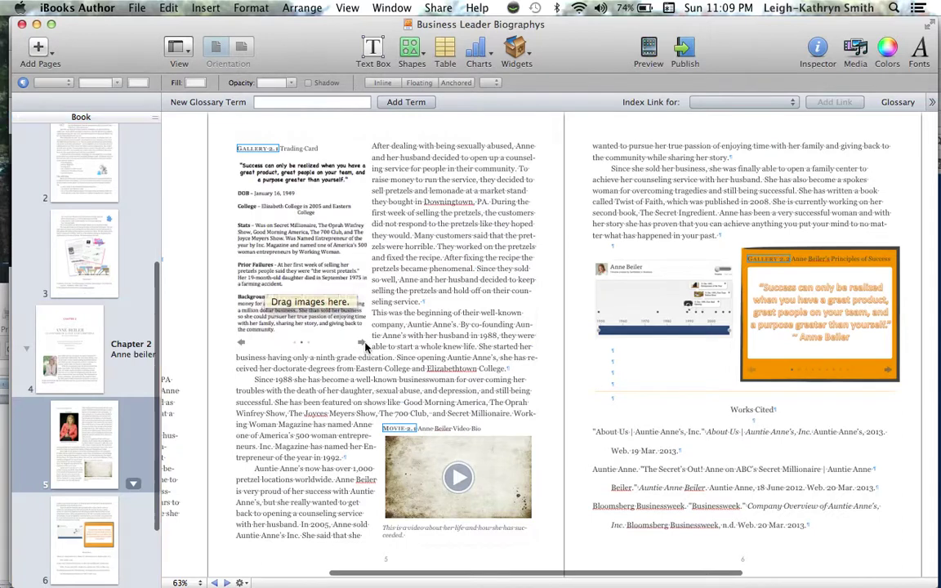
left_click(241, 344)
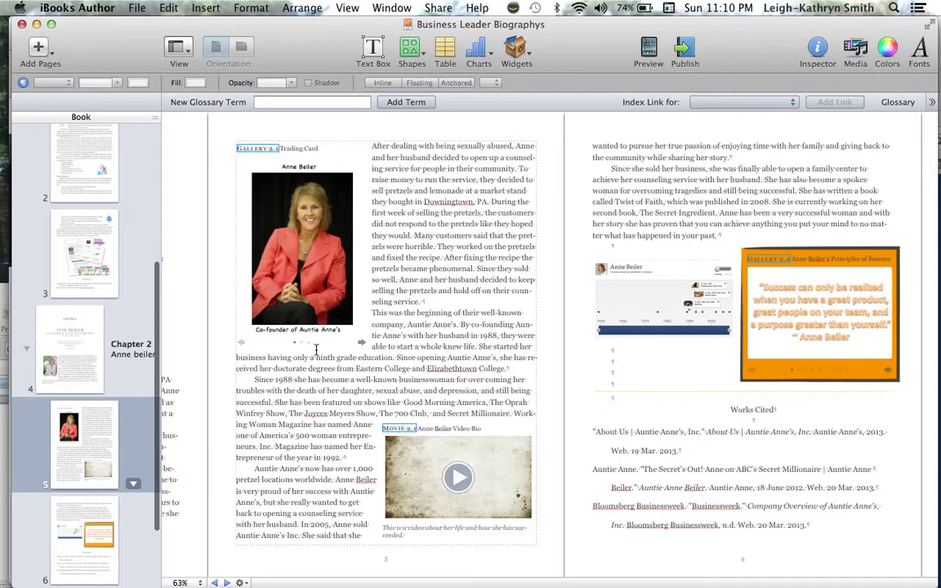
left_click(362, 344)
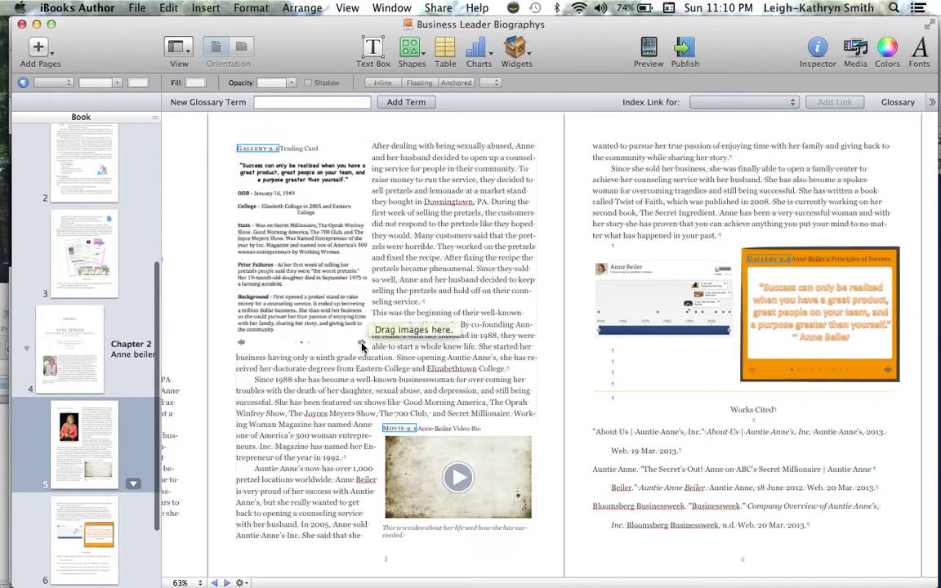
left_click(362, 344)
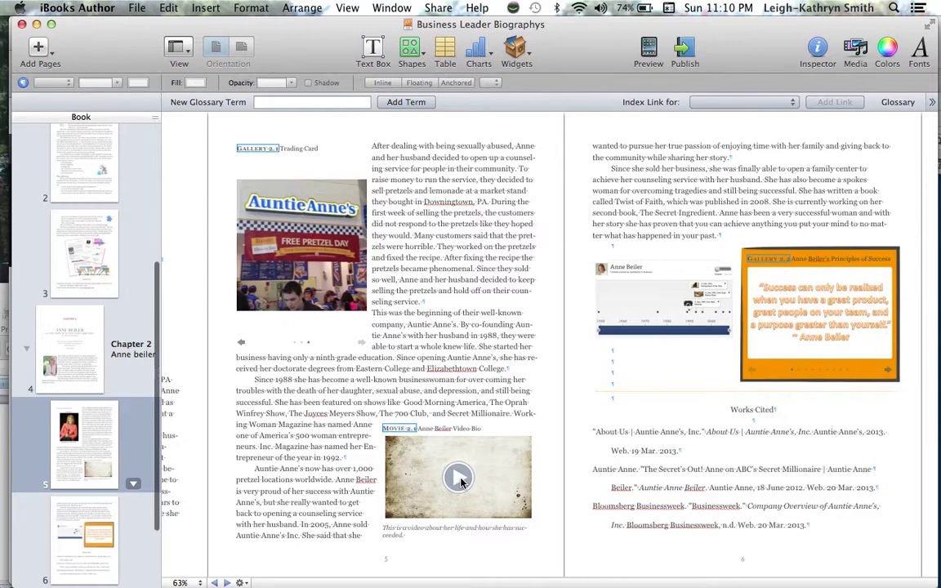
key("XF86AudioRaiseVolume")
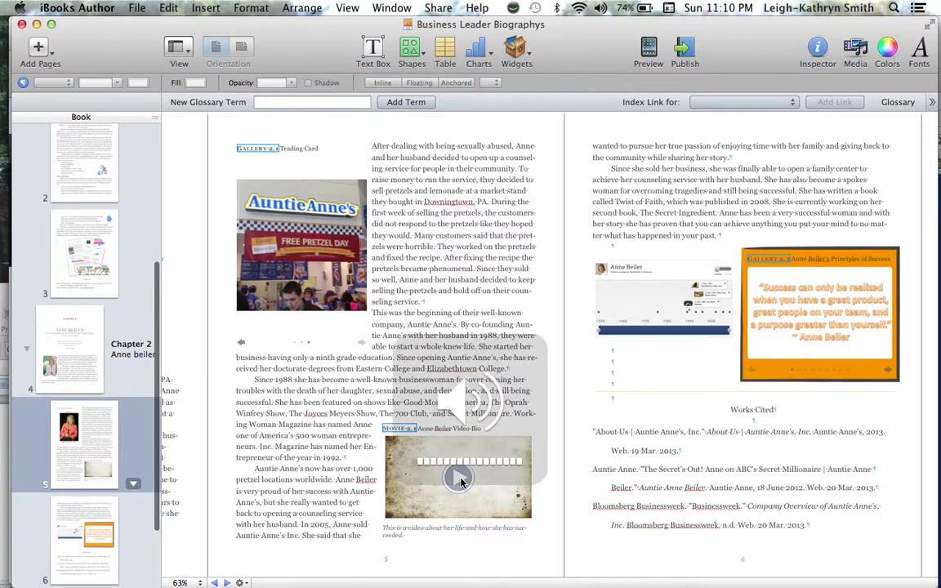
Play the video bio movie on page 5 at a raised sound volume, and stop it.
key("XF86AudioRaiseVolume")
left_click(461, 482)
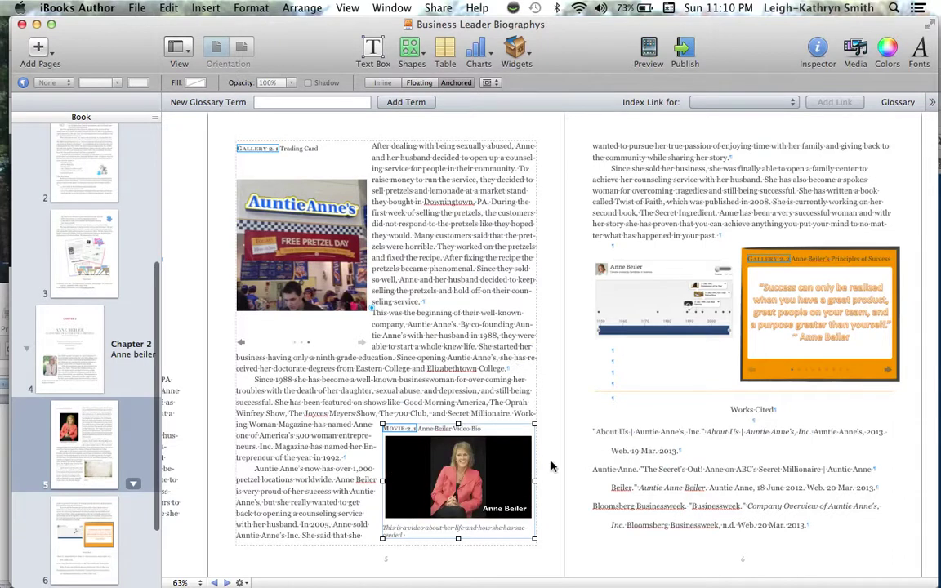
left_click(462, 484)
Page through all the slides of the Principles of Success gallery on page 6, up to the last quote.
scroll(571, 343, "right", 3)
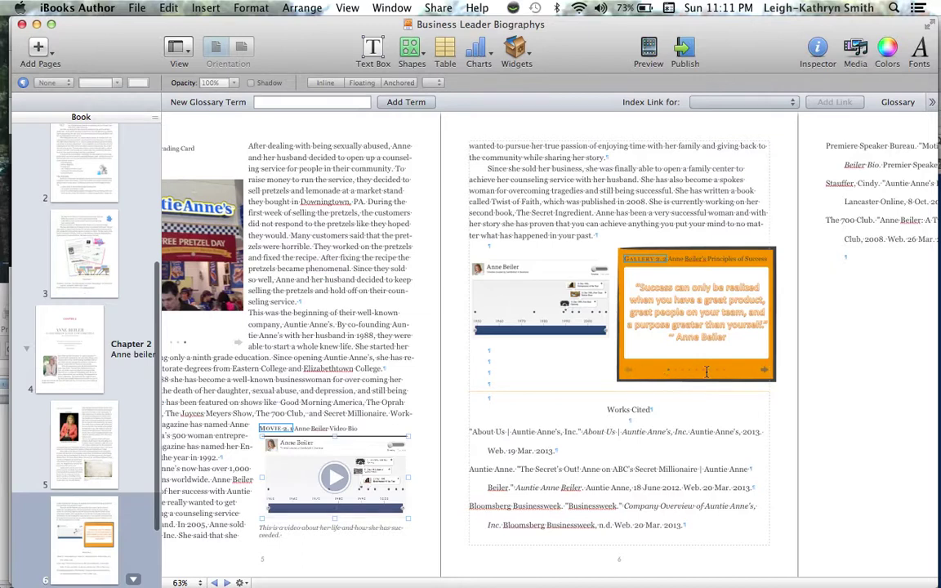
left_click(764, 372)
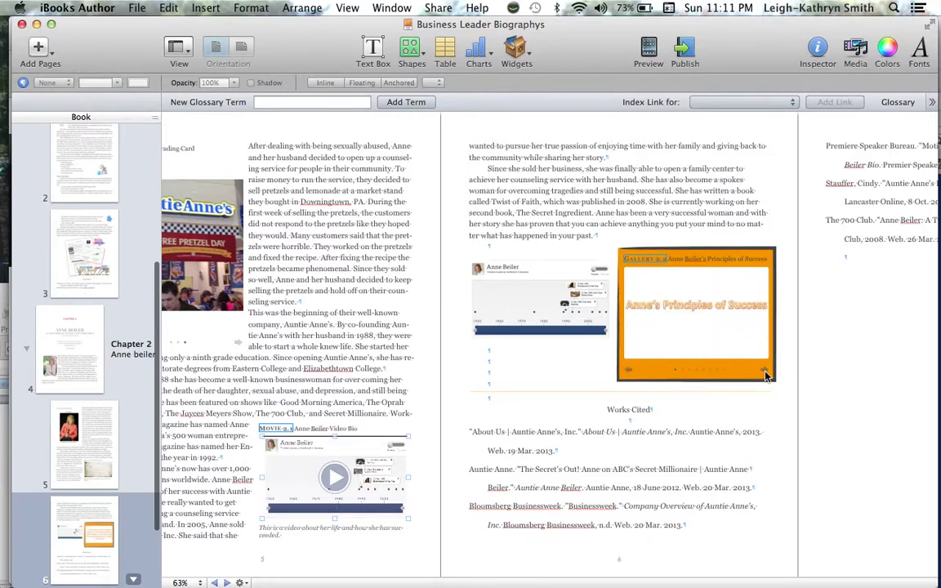
left_click(763, 373)
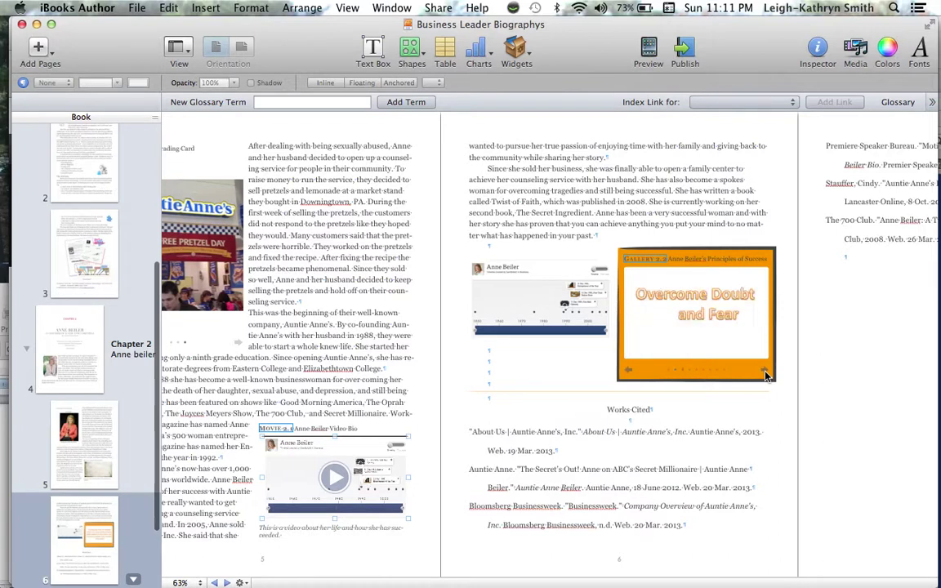
left_click(764, 373)
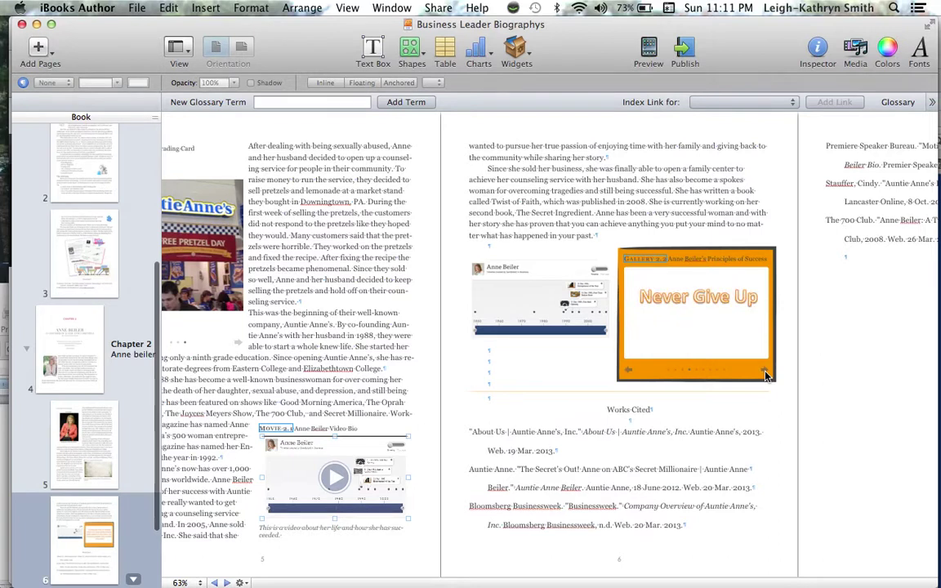
left_click(764, 373)
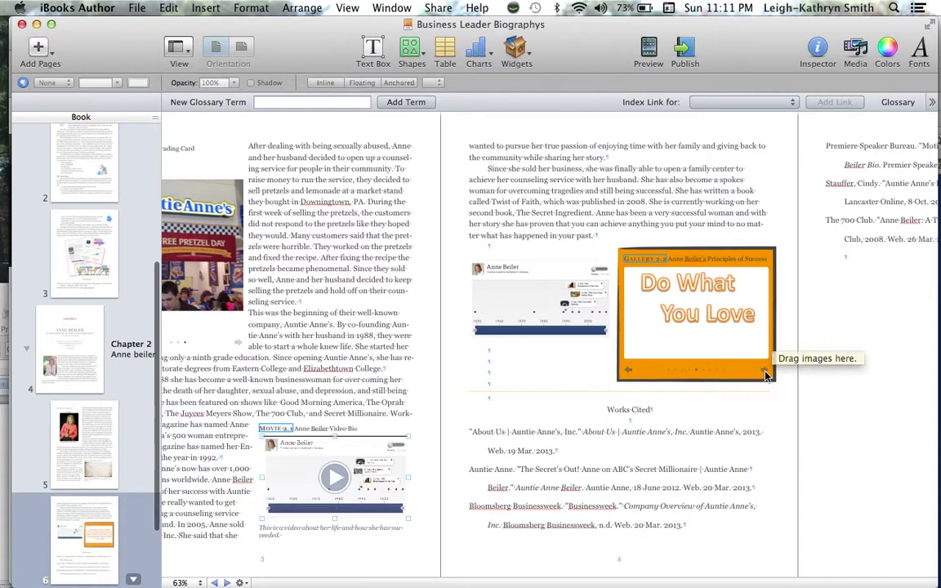
left_click(764, 373)
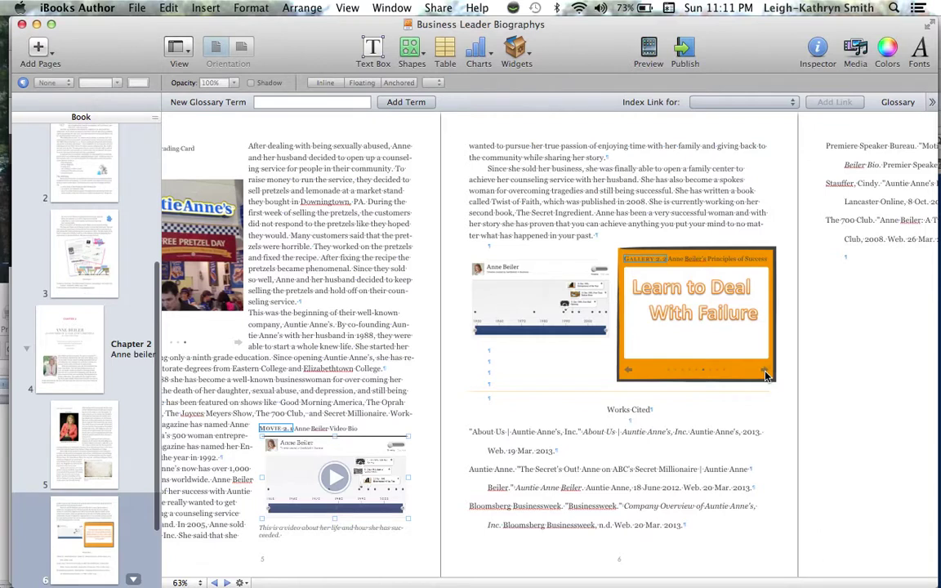
left_click(765, 374)
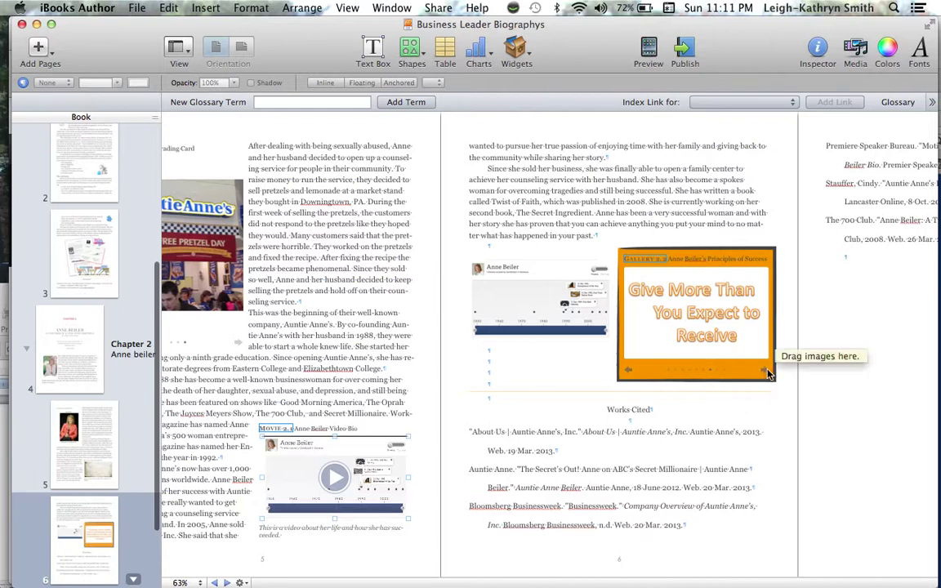
left_click(768, 373)
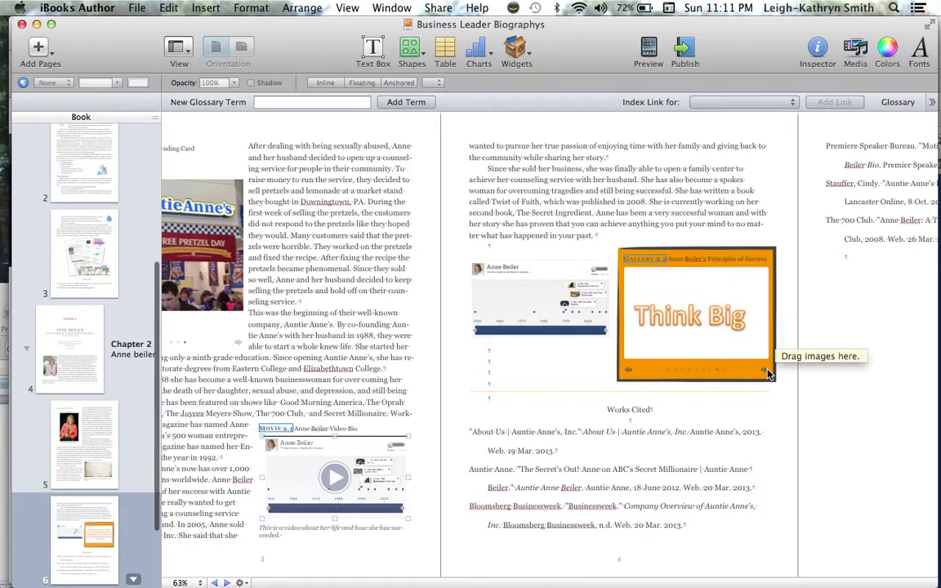
left_click(768, 373)
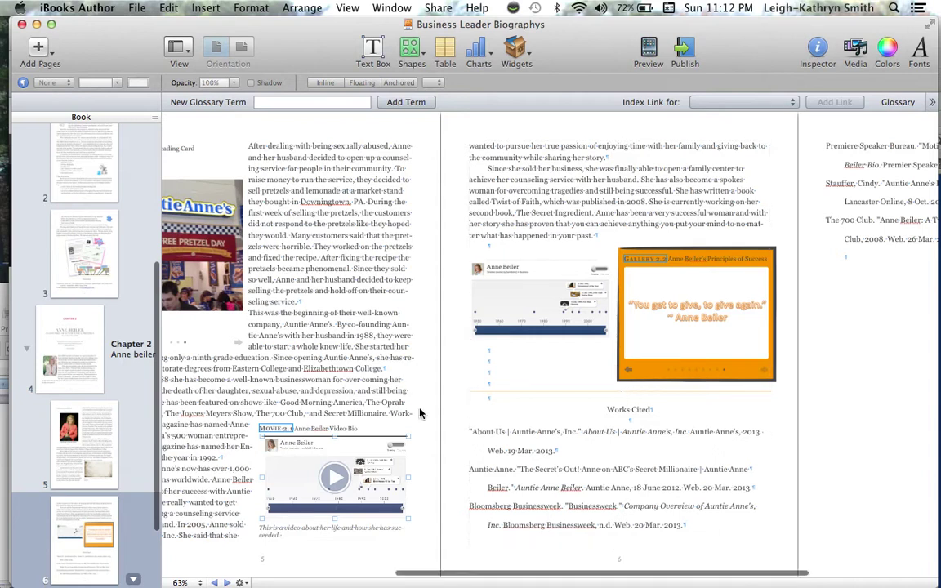
Narrow the Business Leader Biographys window and move it aside to expose the Untitled book, with Chapter 2's opening page in view.
scroll(420, 413, "left", 5)
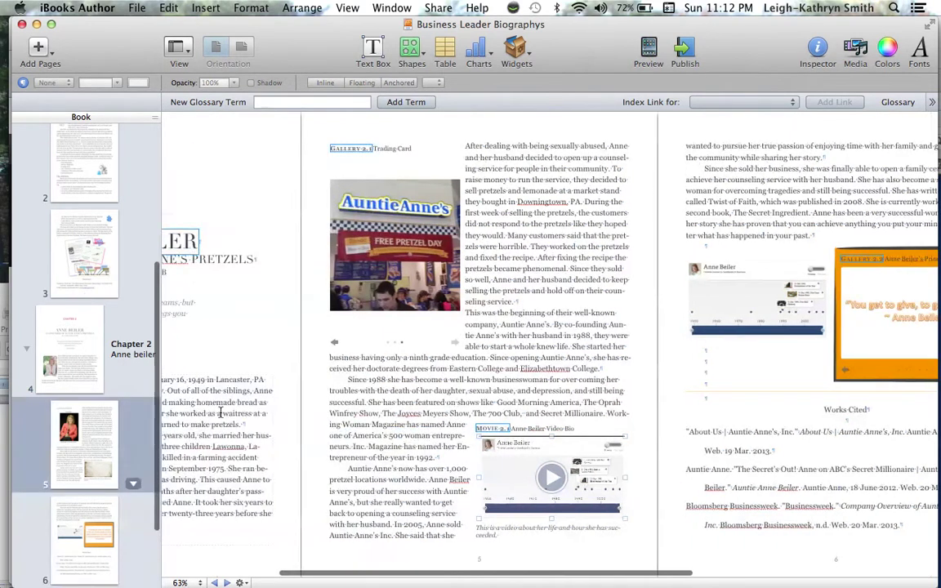
scroll(189, 372, "left", 4)
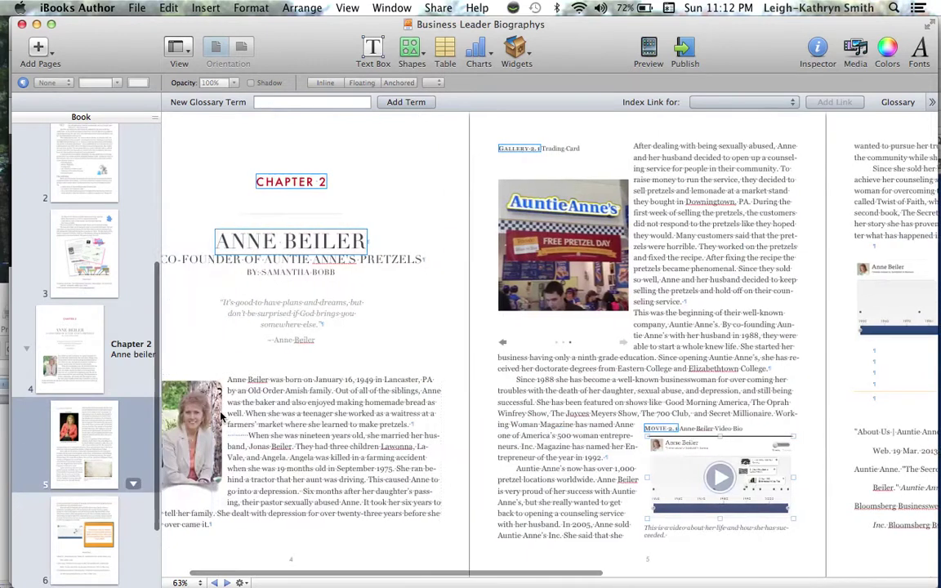
scroll(222, 416, "left", 1)
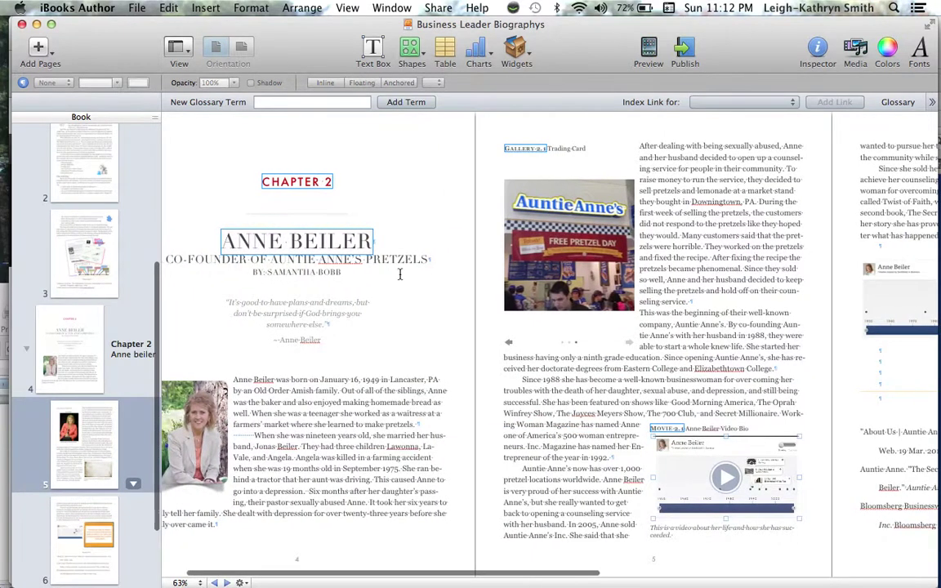
left_click_drag(903, 31, 884, 31)
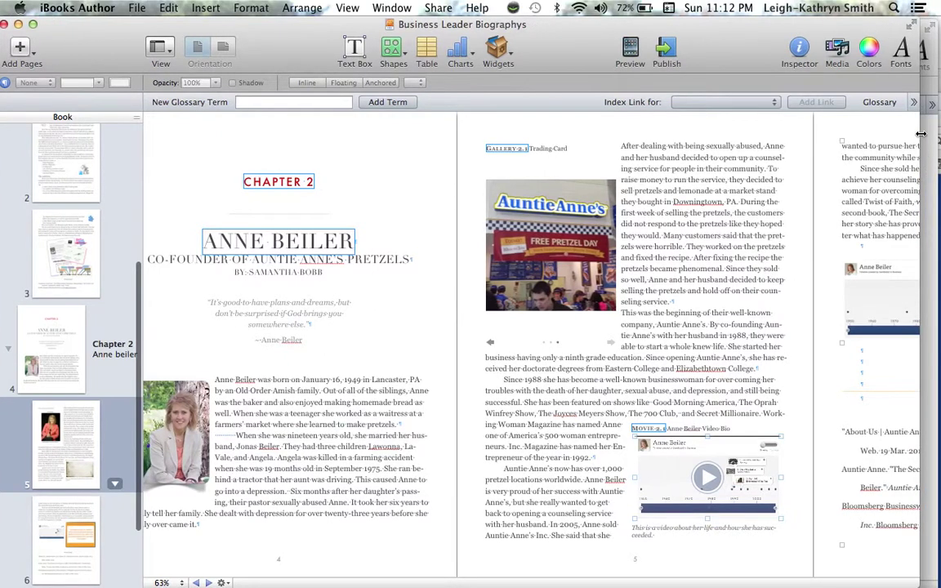
left_click_drag(919, 155, 868, 131)
key("Down")
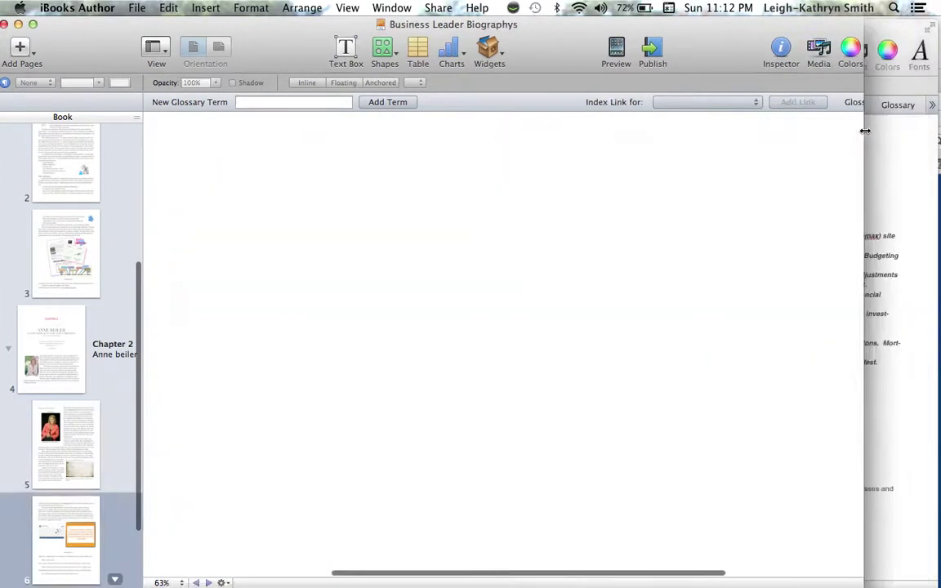
left_click_drag(620, 29, 658, 29)
key("Up")
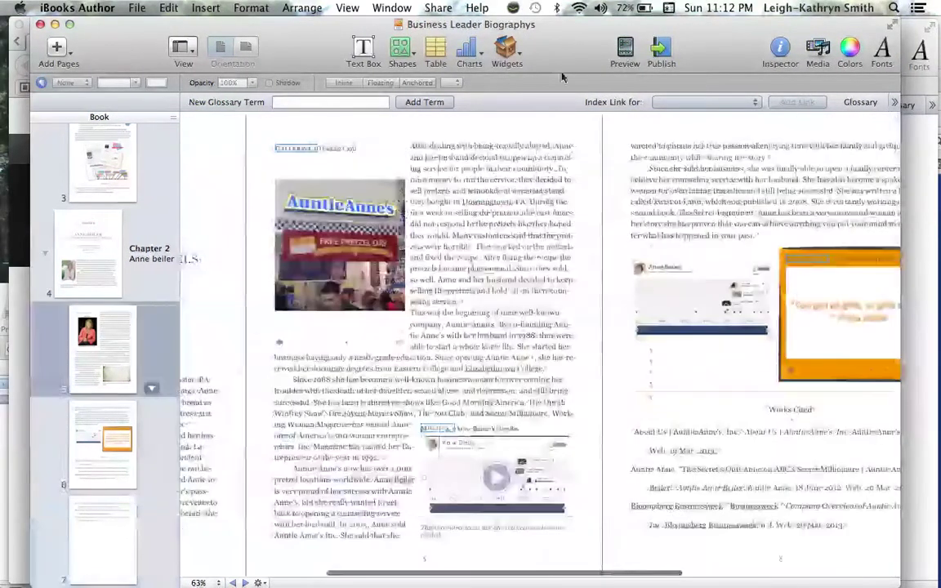
left_click_drag(571, 51, 497, 51)
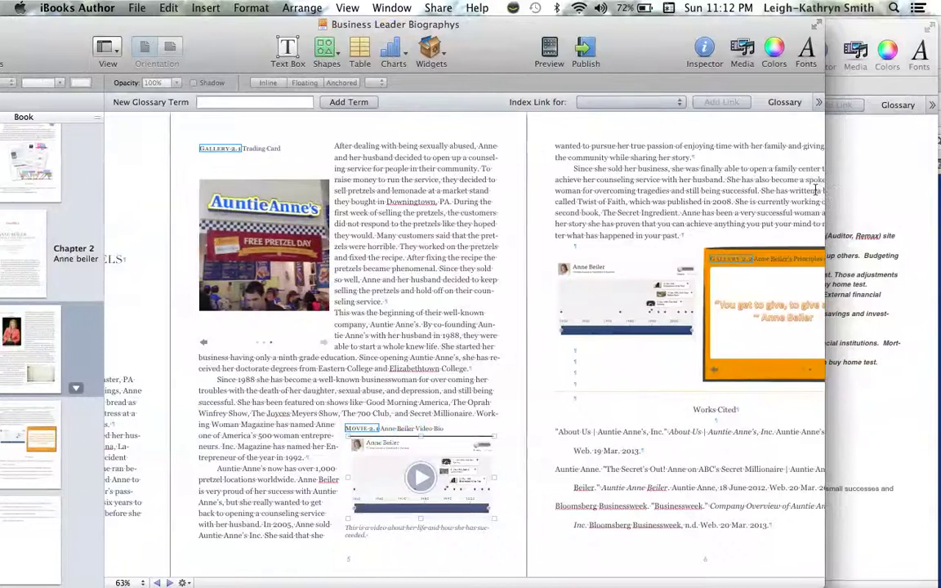
scroll(396, 331, "left", 5)
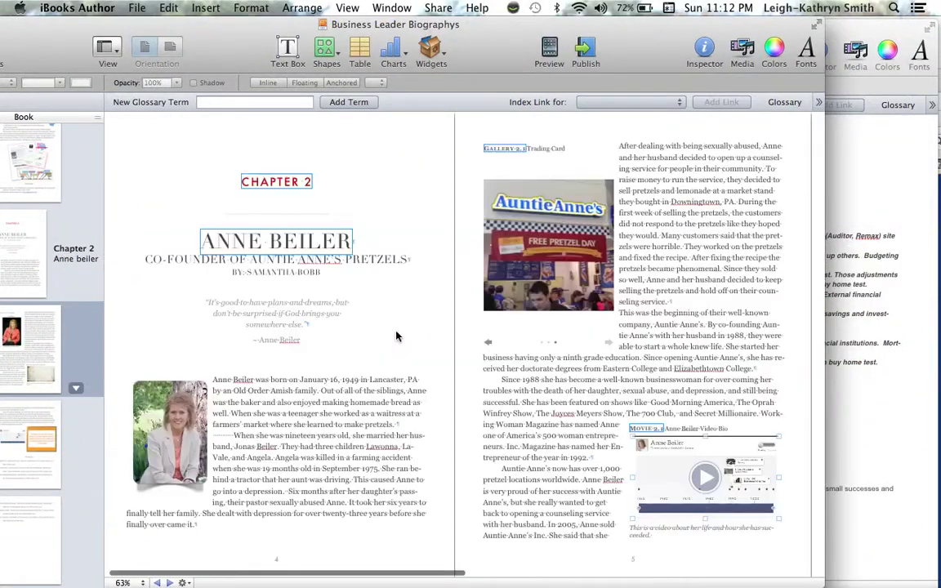
Switch to the Untitled book and show the invisible characters on page 4, around the Flip This House heading.
key("super+grave")
scroll(571, 318, "left", 5)
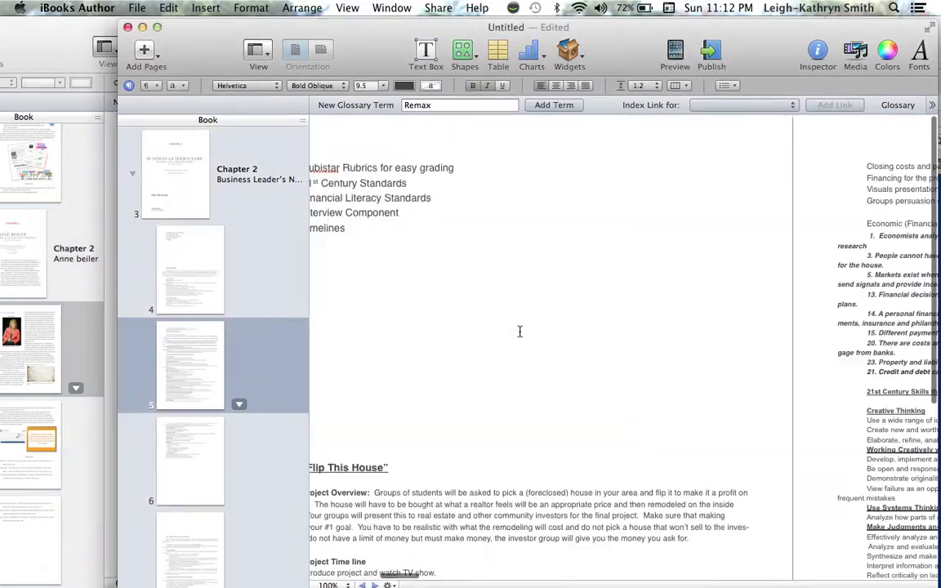
scroll(520, 331, "left", 3)
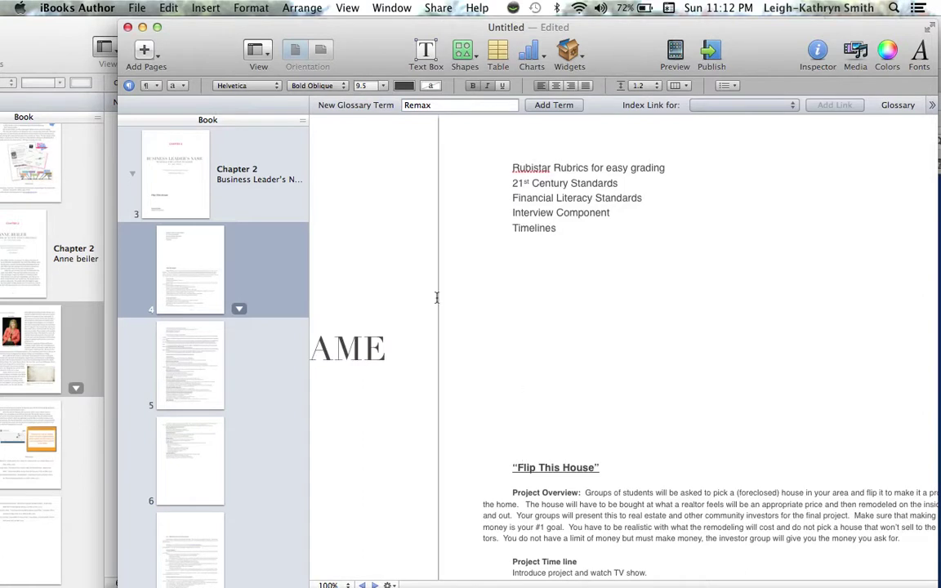
left_click(268, 55)
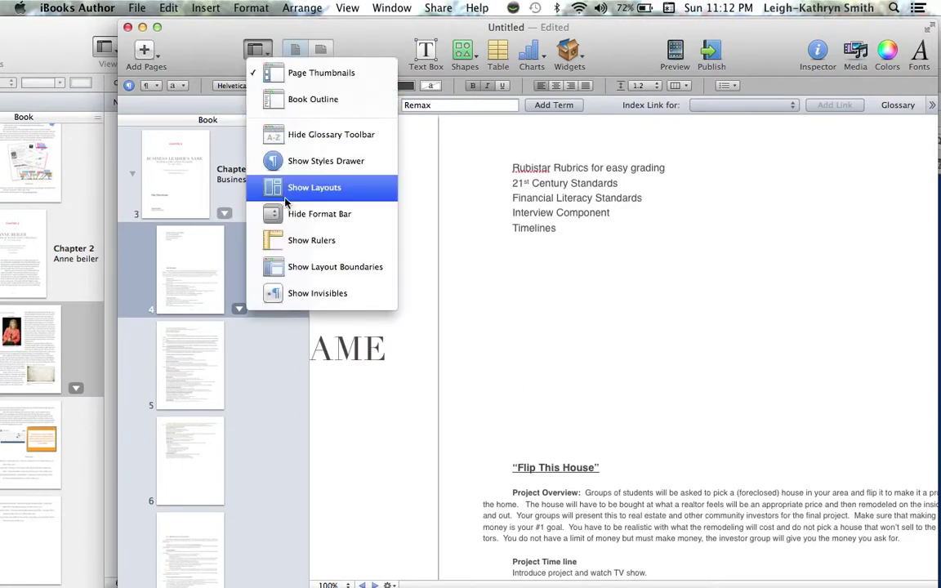
left_click(362, 296)
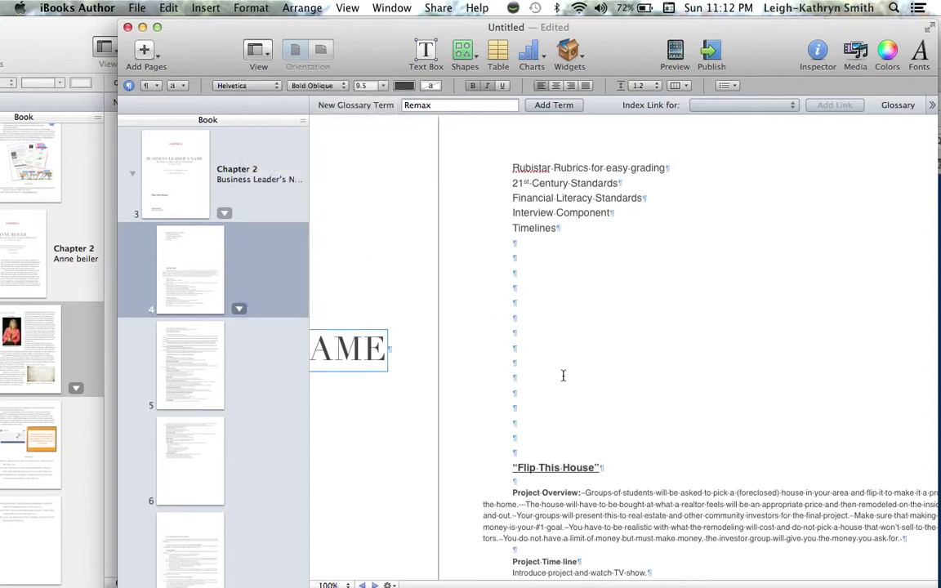
Delete the surplus empty paragraphs between "Timelines" and the "Flip This House" heading, leaving four.
left_click(535, 437)
key("BackSpace")
key("BackSpace")
key("BackSpace")
key("BackSpace")
key("BackSpace")
key("BackSpace")
key("BackSpace")
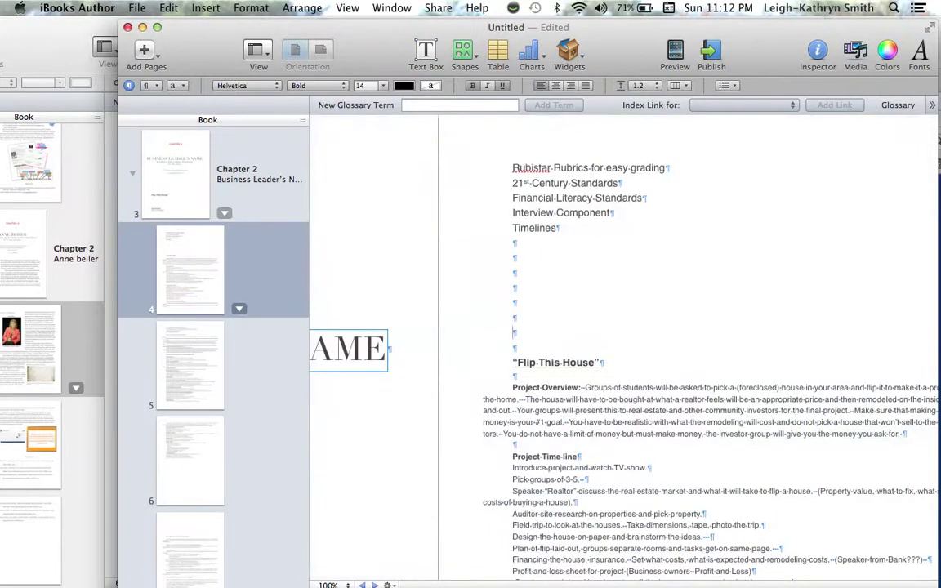
key("BackSpace")
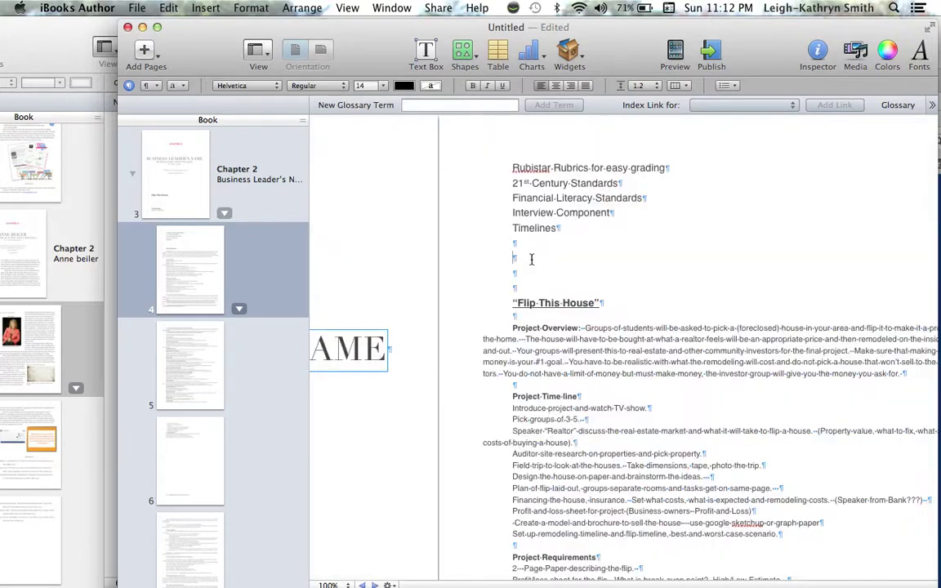
Start inserting a file at the empty line above the Flip This House heading and browse the Desktop down to the screenshots.
left_click(185, 9)
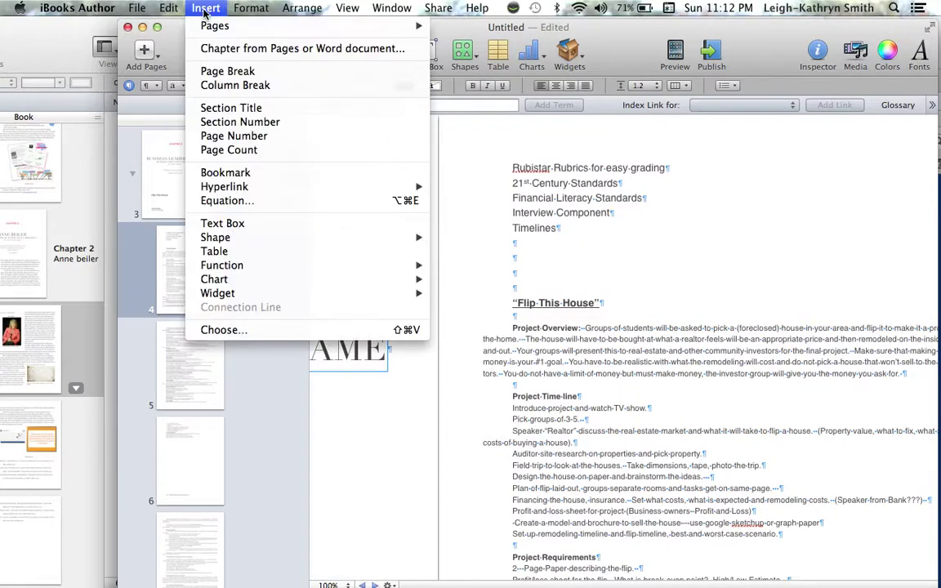
left_click(229, 331)
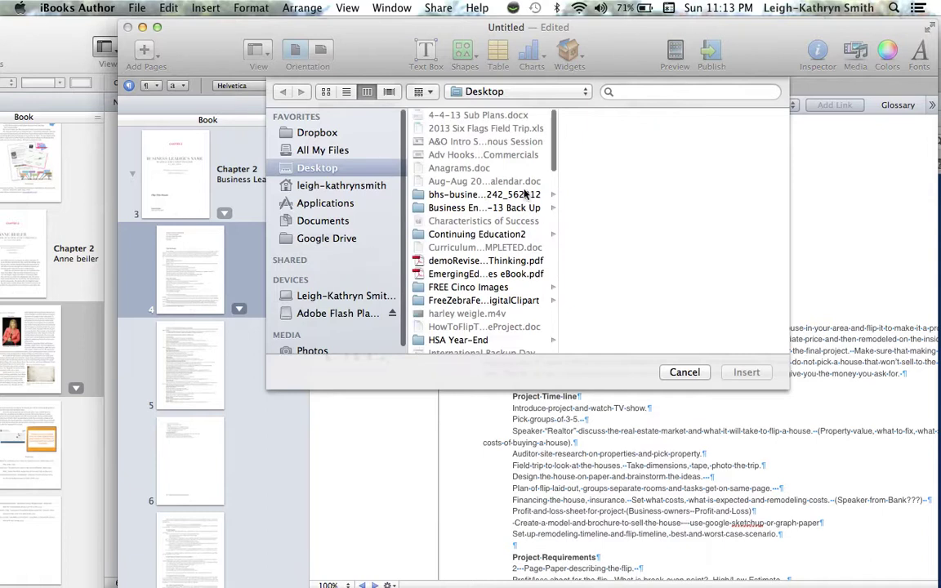
scroll(429, 276, "down", 5)
scroll(480, 314, "down", 5)
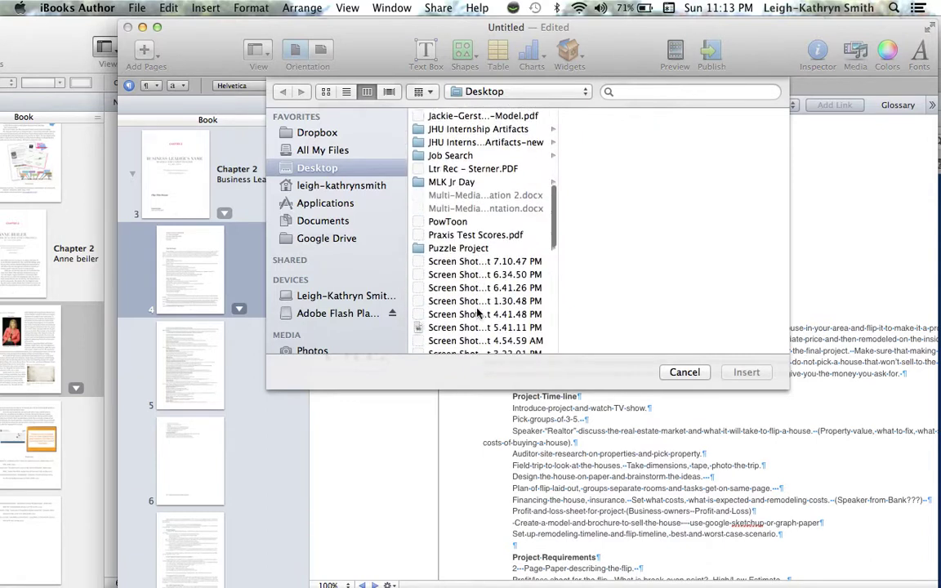
scroll(479, 314, "up", 2)
scroll(480, 314, "down", 4)
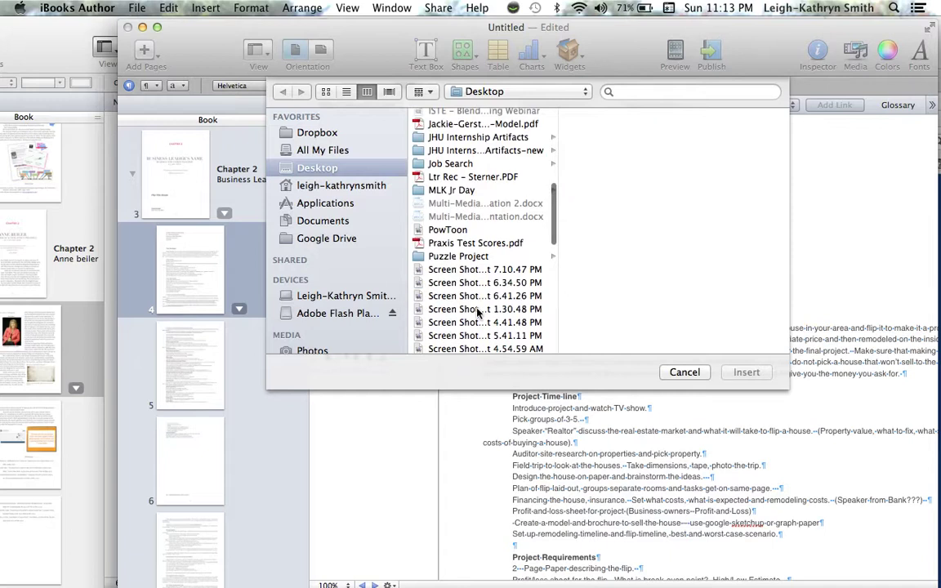
scroll(480, 313, "down", 5)
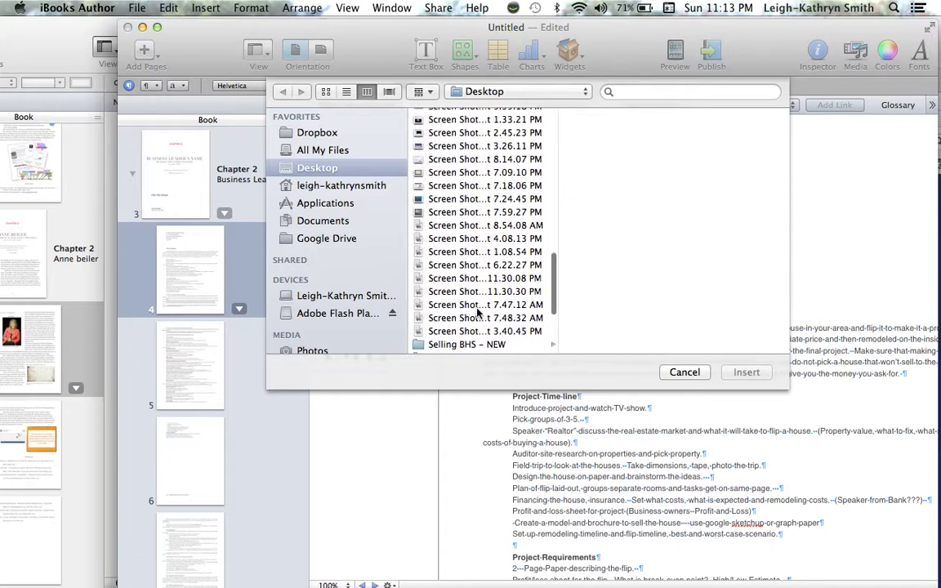
scroll(478, 311, "down", 4)
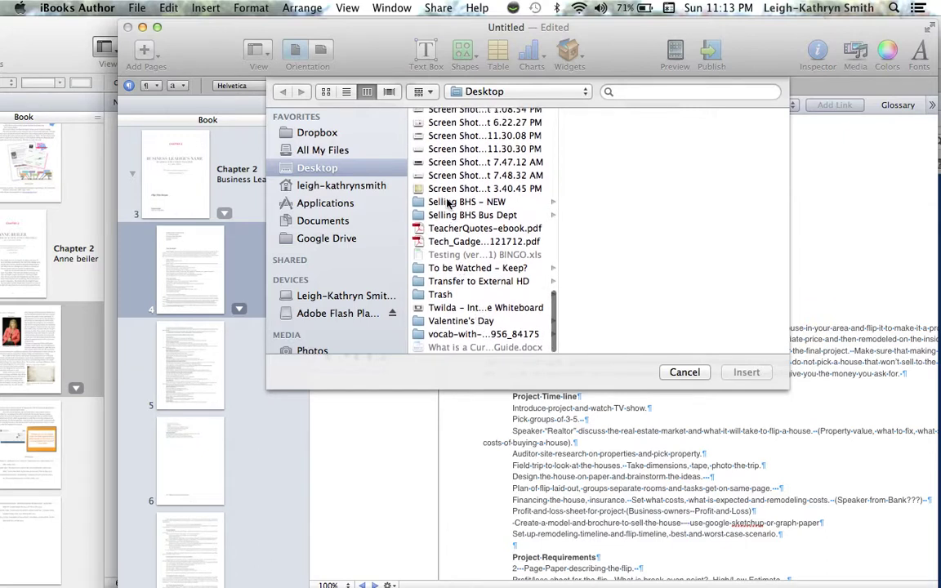
Preview the recent screenshots on the Desktop and insert Screen Shot 2013-04-01 at 7.47.12 AM into page 4.
left_click(447, 190)
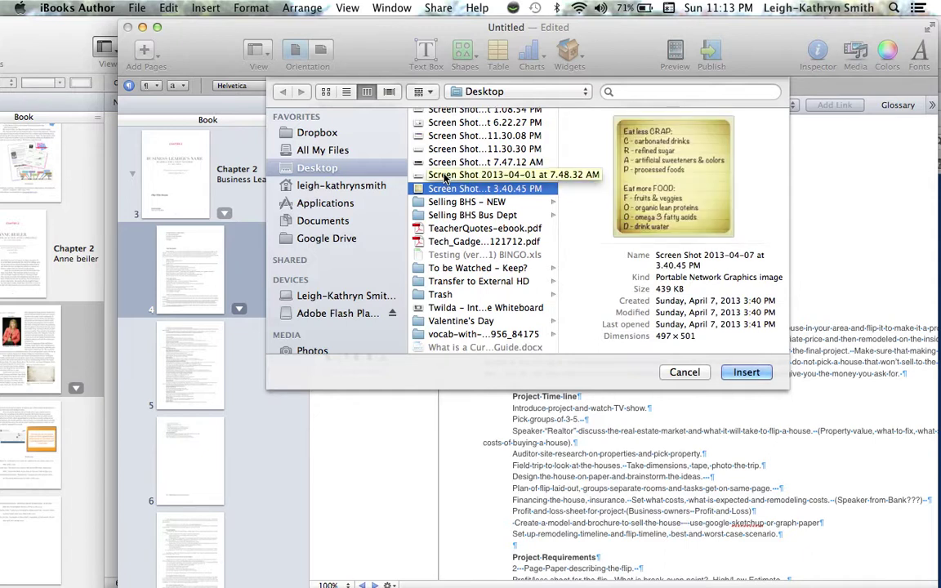
left_click(446, 176)
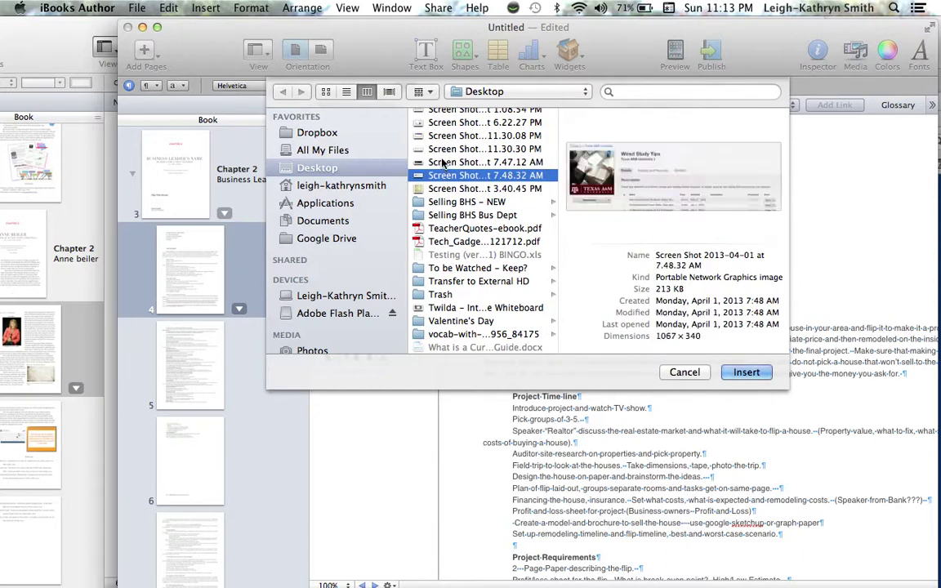
left_click(442, 163)
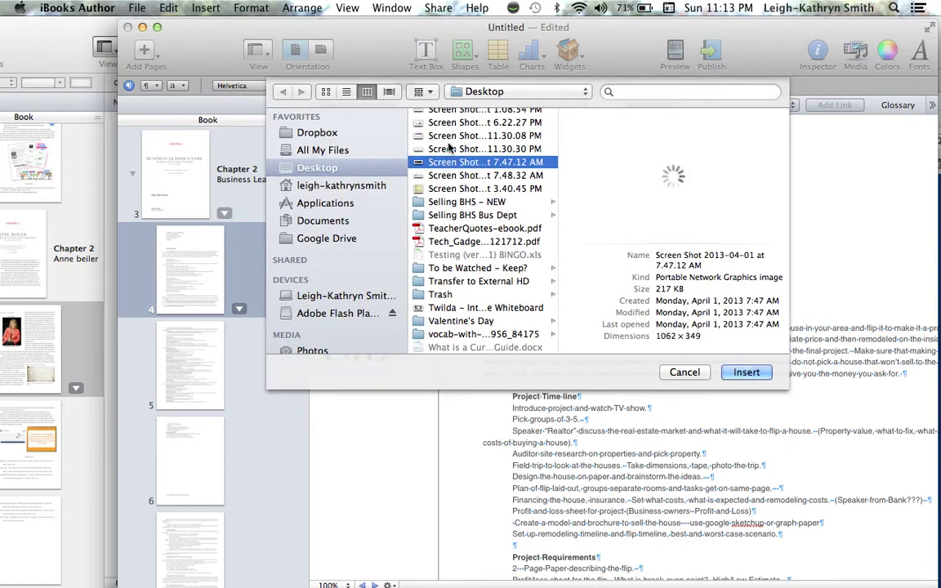
scroll(448, 148, "up", 5)
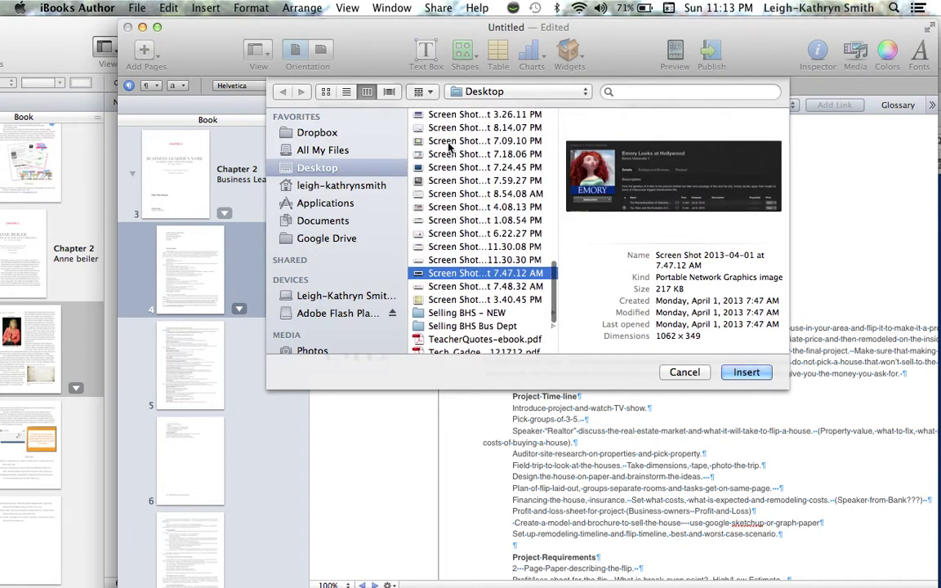
scroll(449, 147, "down", 2)
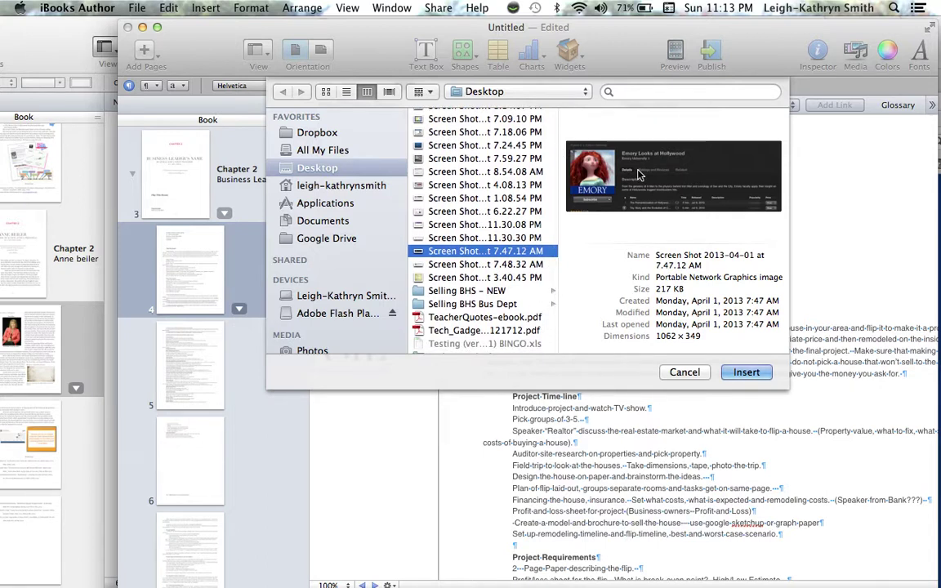
left_click(758, 377)
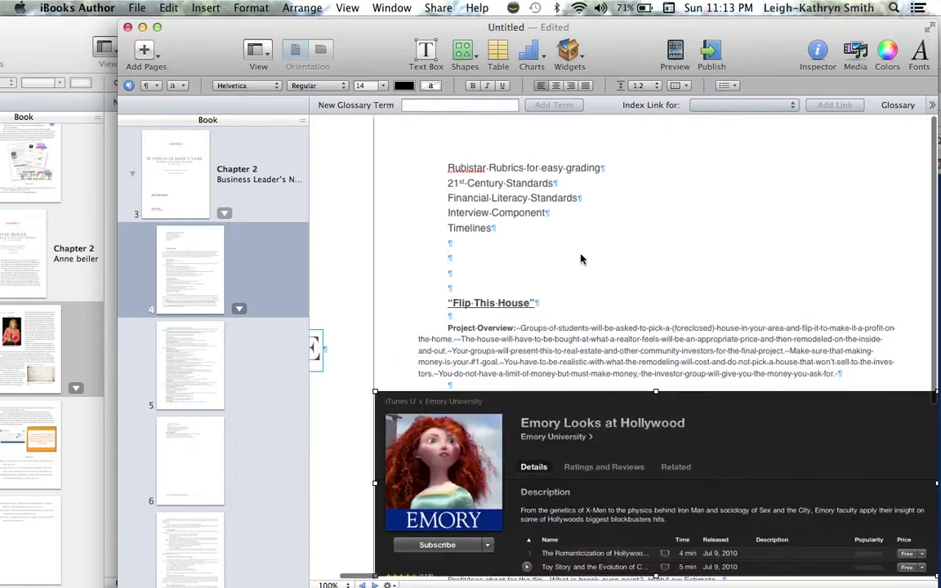
Move the Emory screenshot up near the Timelines line on page 4 and shrink it to fit within the page width.
left_click(582, 431)
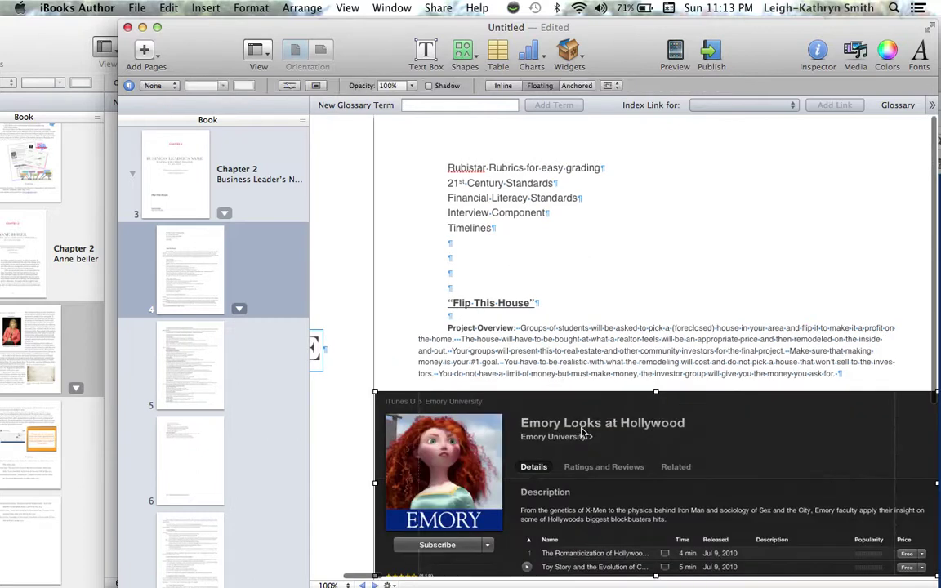
left_click_drag(583, 420, 501, 303)
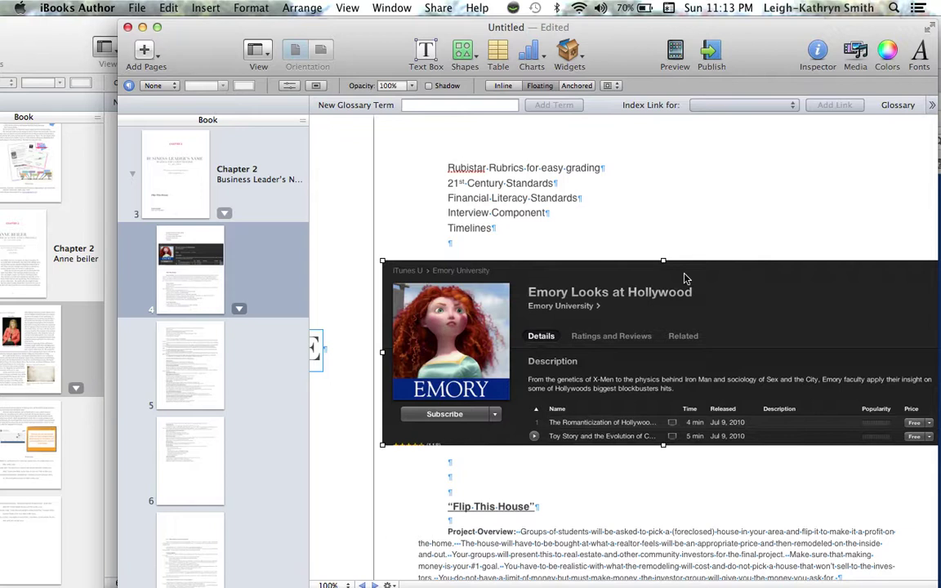
left_click_drag(684, 279, 730, 217)
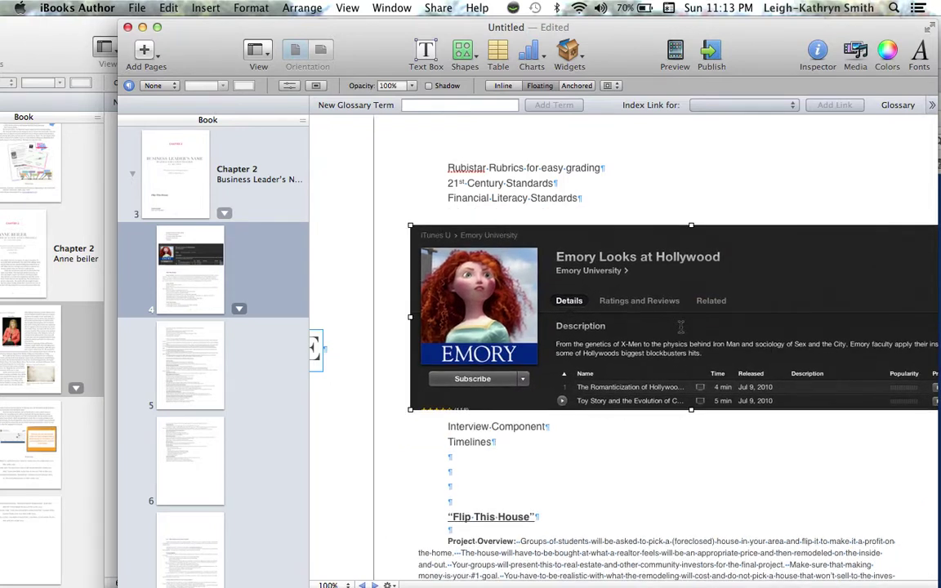
scroll(680, 327, "right", 10)
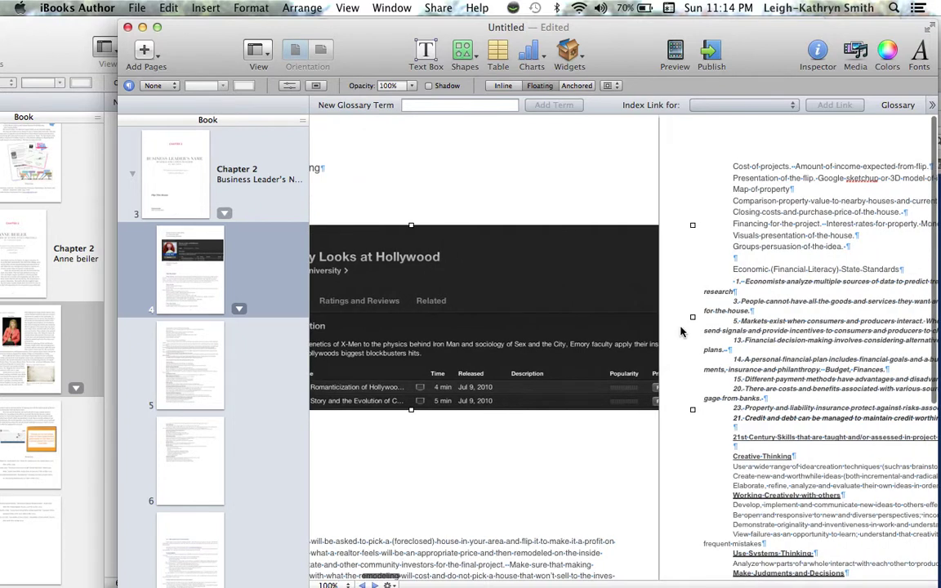
scroll(681, 331, "left", 5)
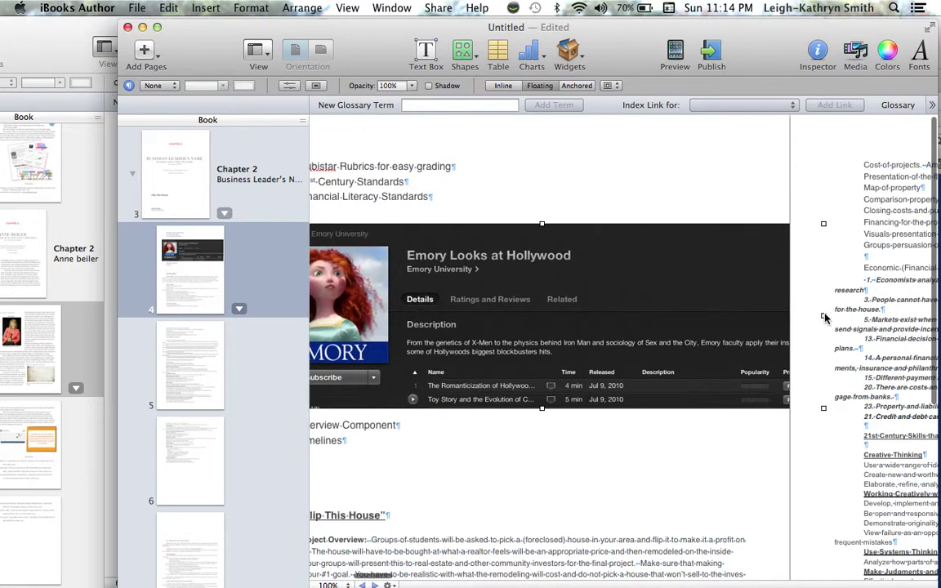
left_click_drag(824, 316, 737, 317)
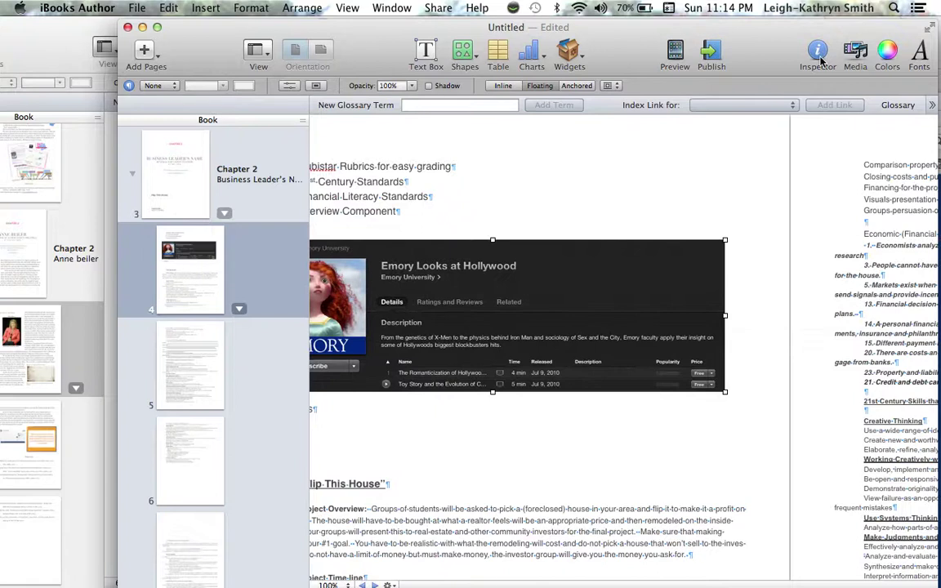
Open the Inspector and examine its Layout, Wrap, Text and Graphic settings for the Emory screenshot.
left_click(819, 56)
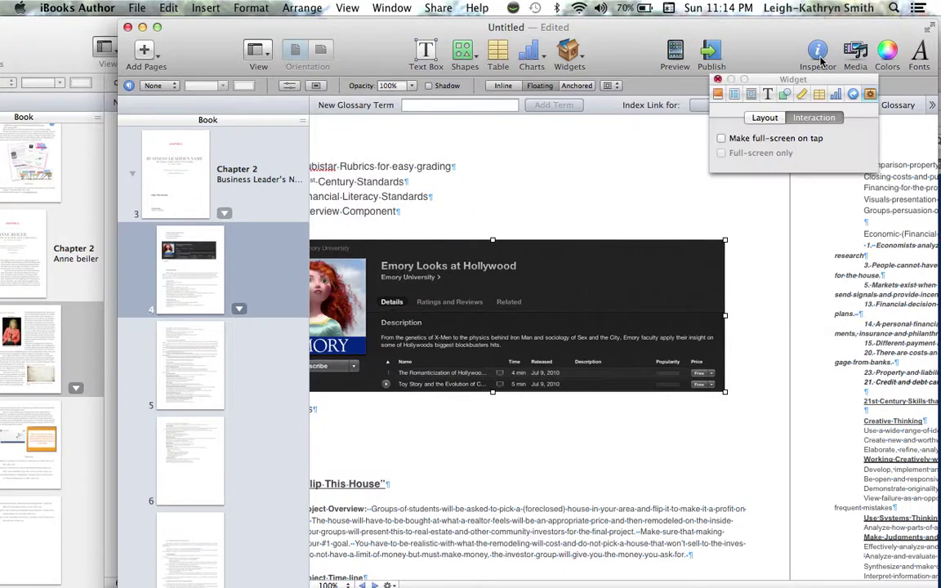
left_click(736, 94)
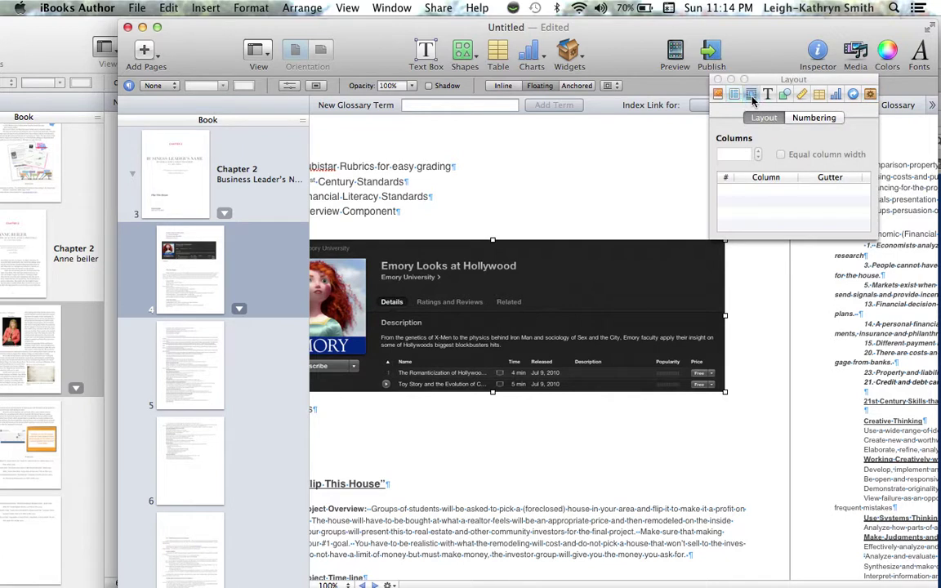
left_click(752, 96)
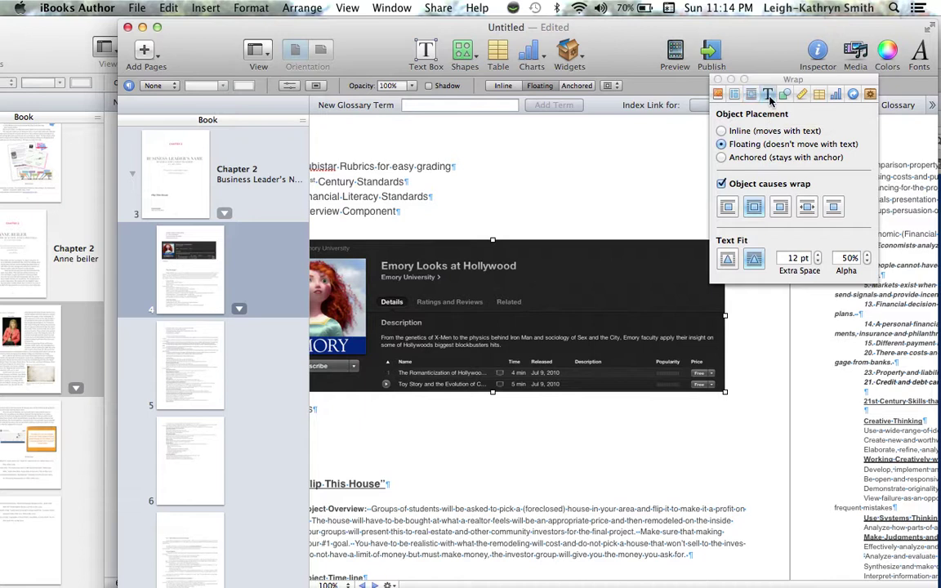
left_click(769, 96)
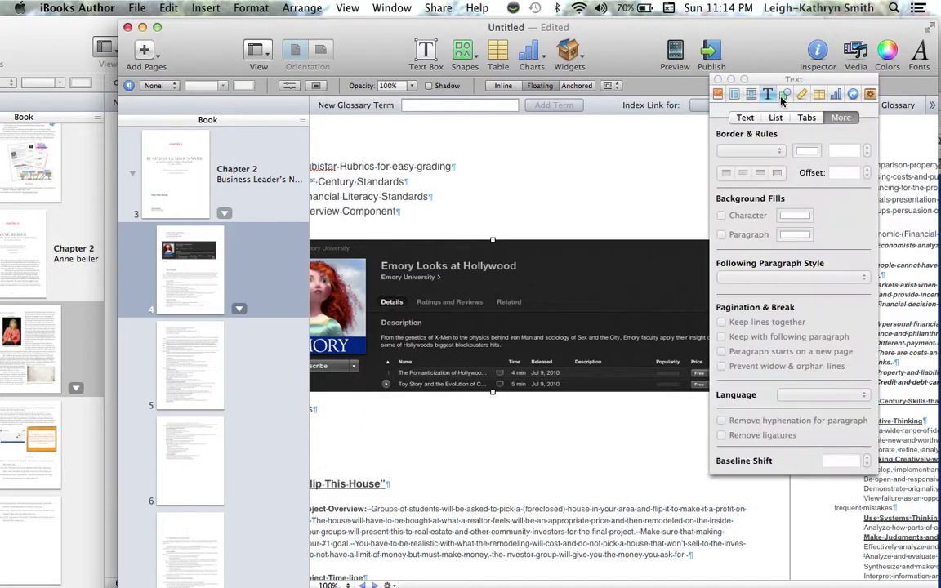
left_click(783, 95)
Reposition the Emory screenshot around the Flip This House text to try the wrapping, and delete the image.
left_click_drag(553, 279, 572, 241)
left_click_drag(466, 302, 464, 254)
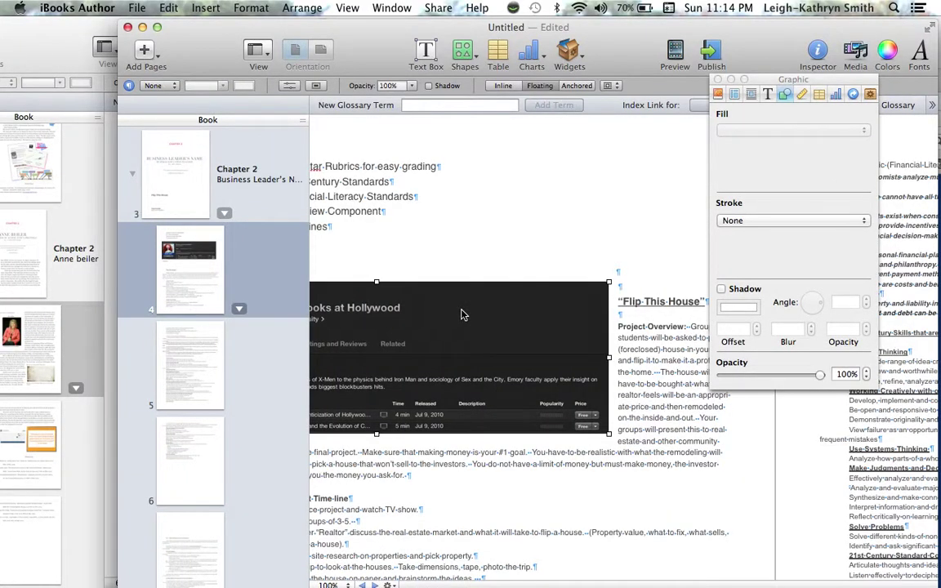
key("Delete")
Switch to iPhoto and open the Success Unit event, browsing down to its last photos.
mouse_move(915, 163)
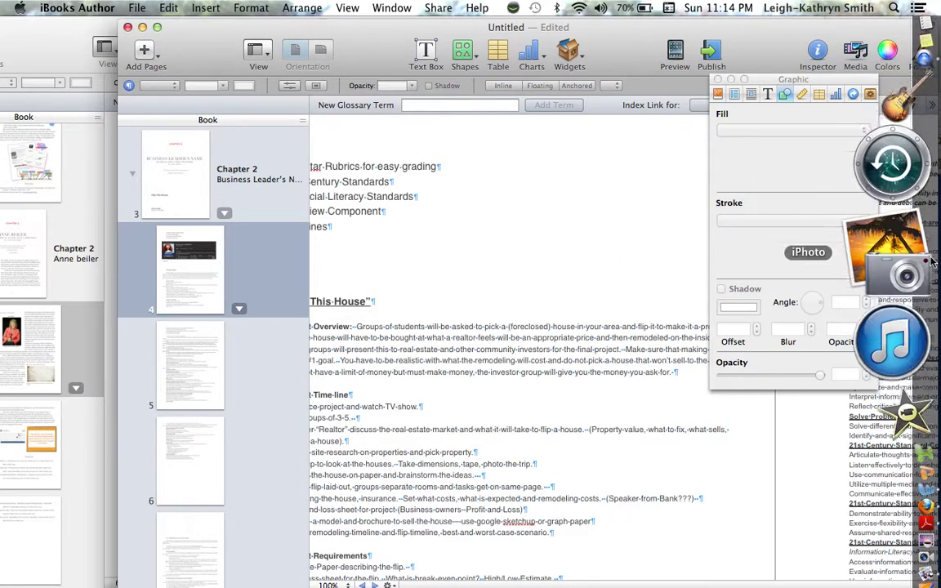
left_click(919, 259)
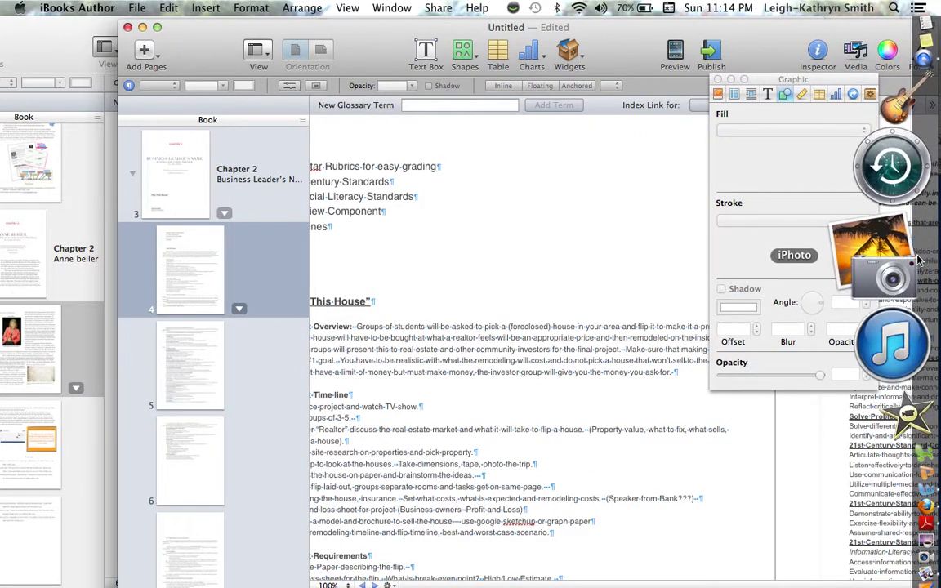
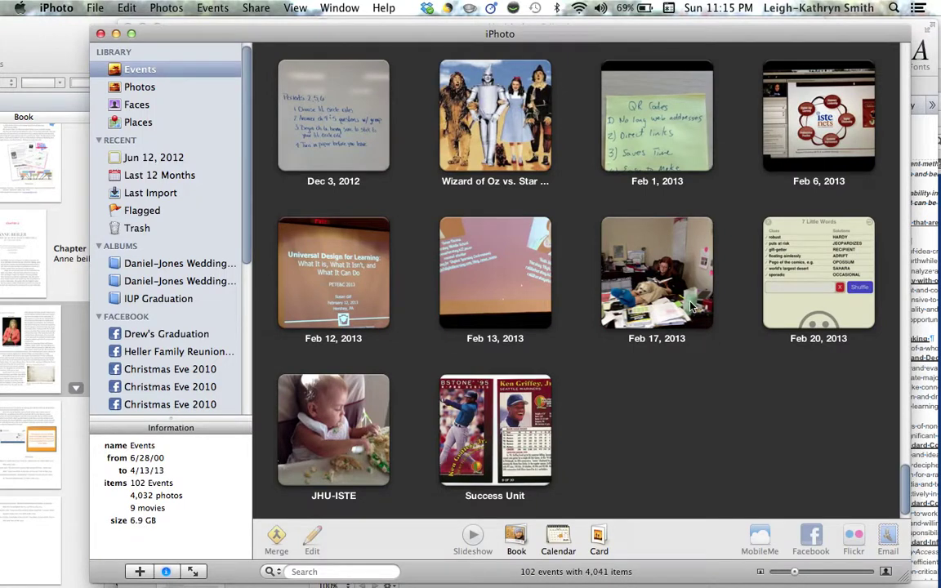
left_click(483, 433)
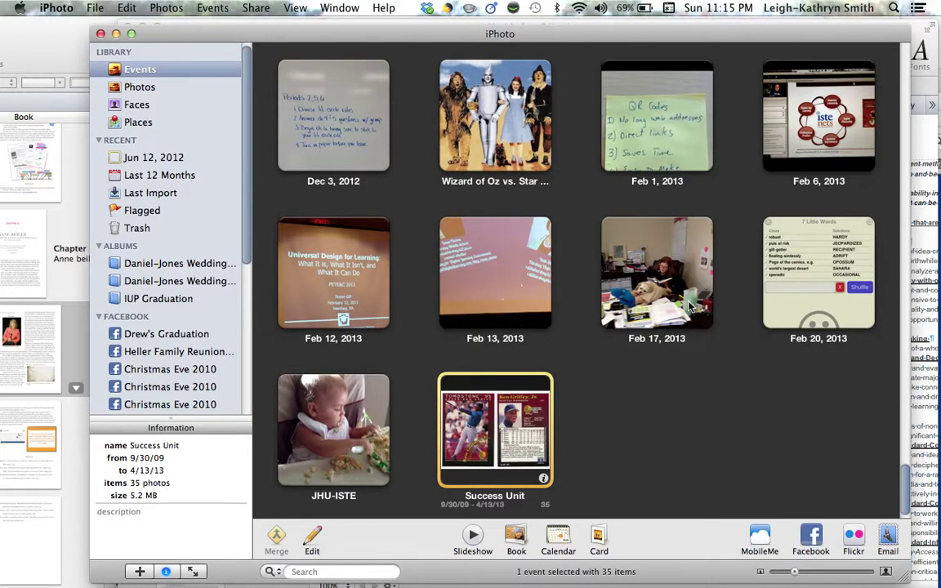
double_click(504, 440)
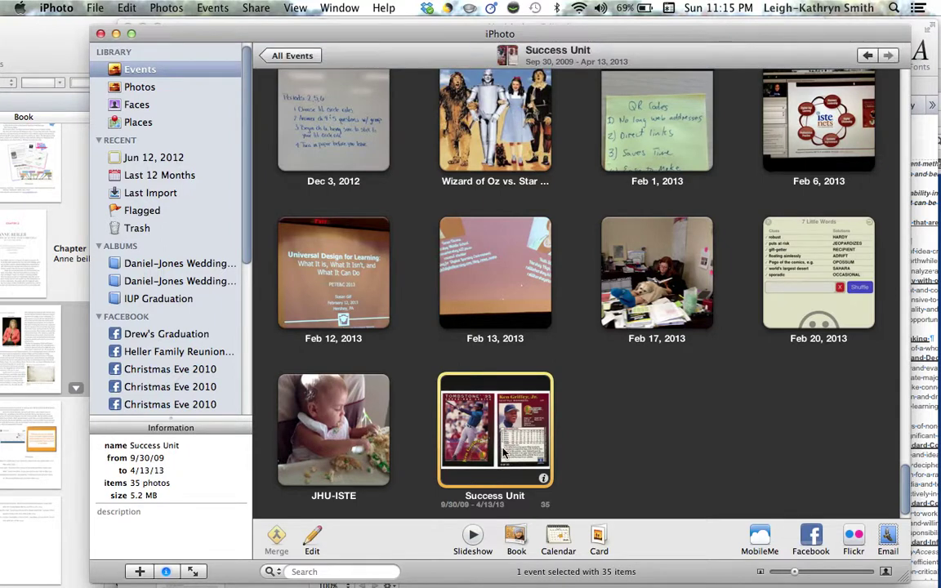
scroll(585, 298, "down", 8)
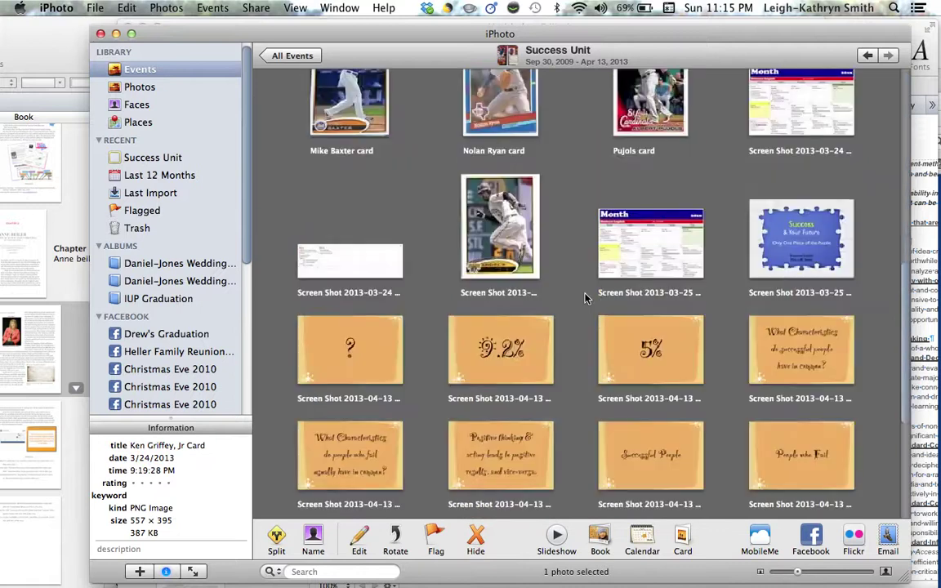
scroll(585, 297, "down", 3)
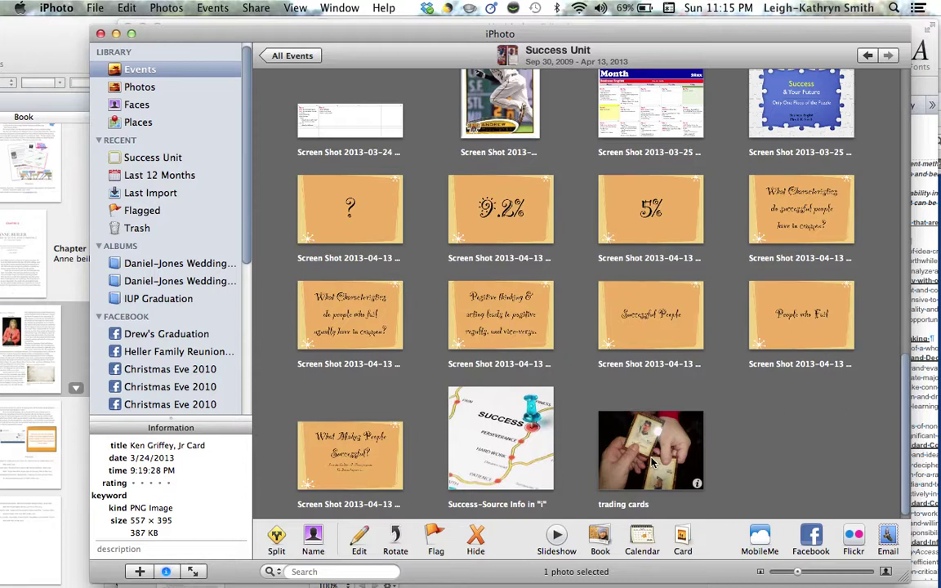
Move the iPhoto window aside and place the Success-Source Info in "i" photo on page 4 of the Untitled book, above Project Time line.
left_click(508, 445)
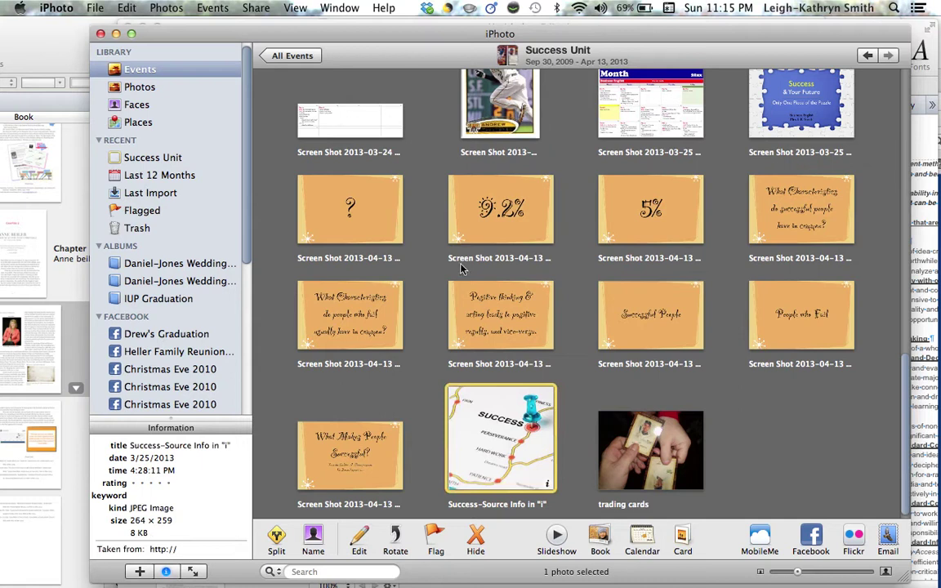
left_click_drag(386, 39, 804, 24)
left_click_drag(903, 429, 390, 296)
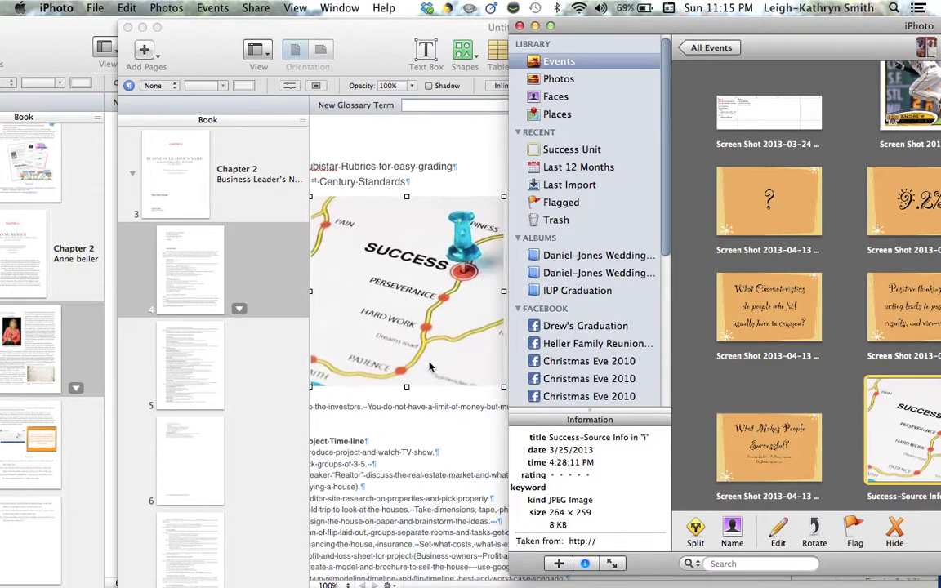
Switch to the iBooks Author document and move the success map picture on page 4 below the Timelines line.
left_click(455, 452)
left_click(458, 452)
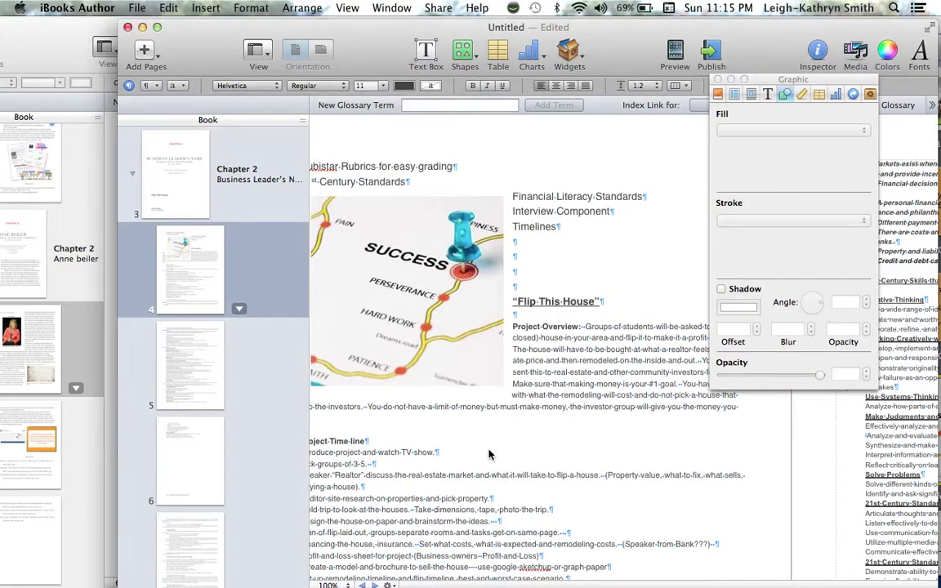
scroll(488, 453, "left", 5)
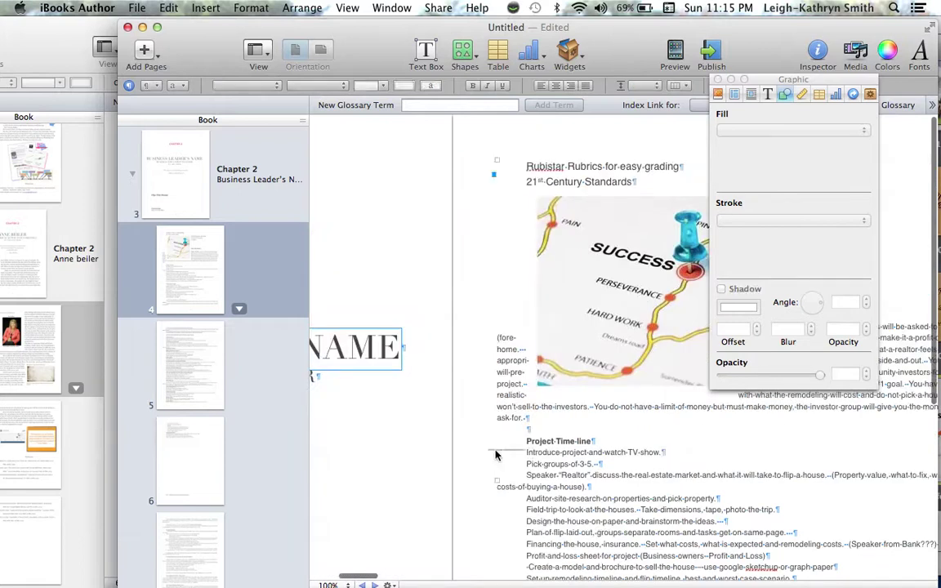
left_click_drag(564, 282, 601, 303)
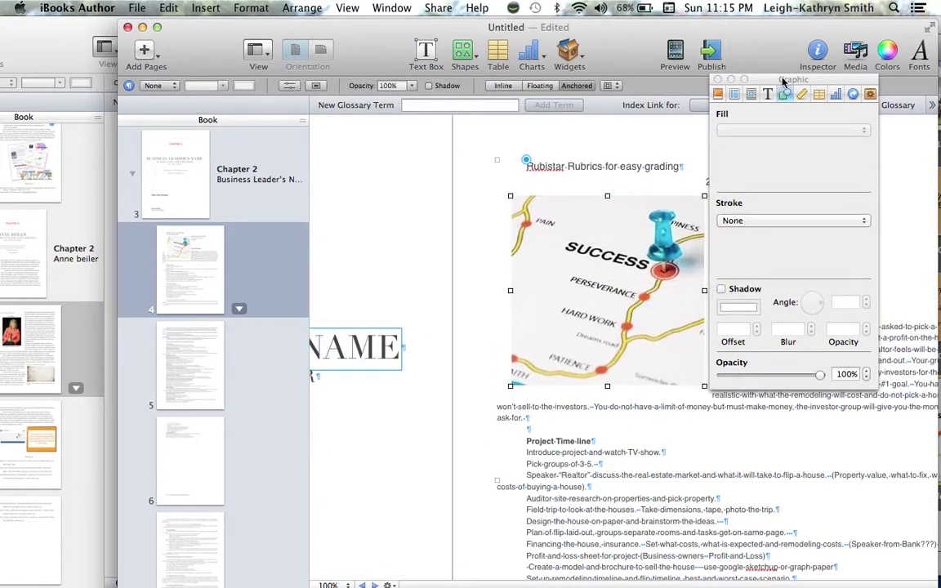
left_click_drag(782, 81, 857, 24)
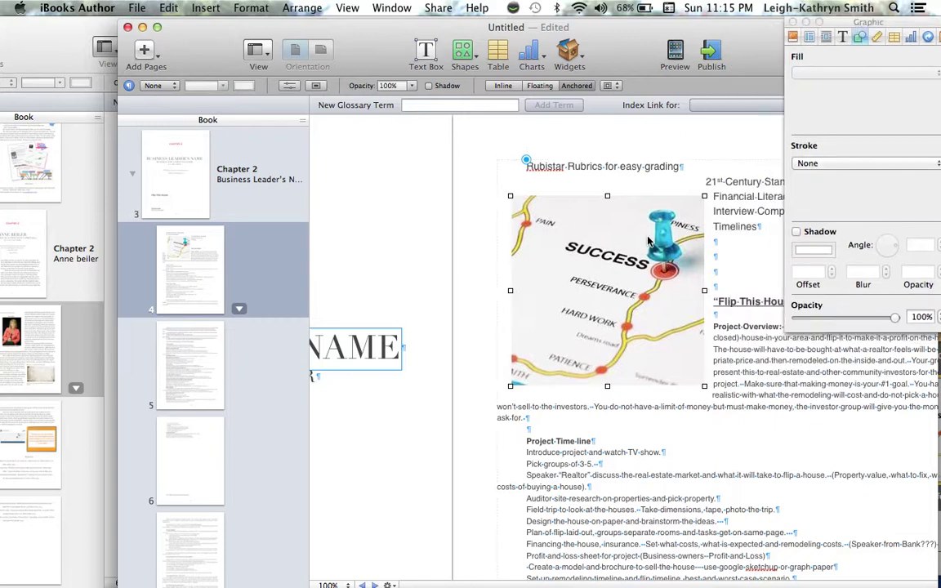
left_click_drag(637, 272, 689, 297)
left_click_drag(635, 33, 530, 31)
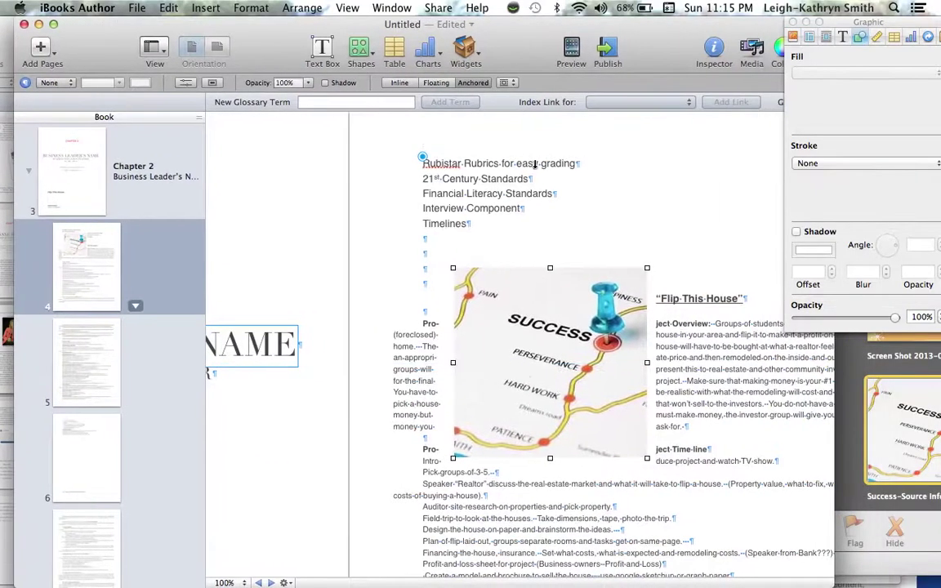
left_click_drag(582, 380, 506, 357)
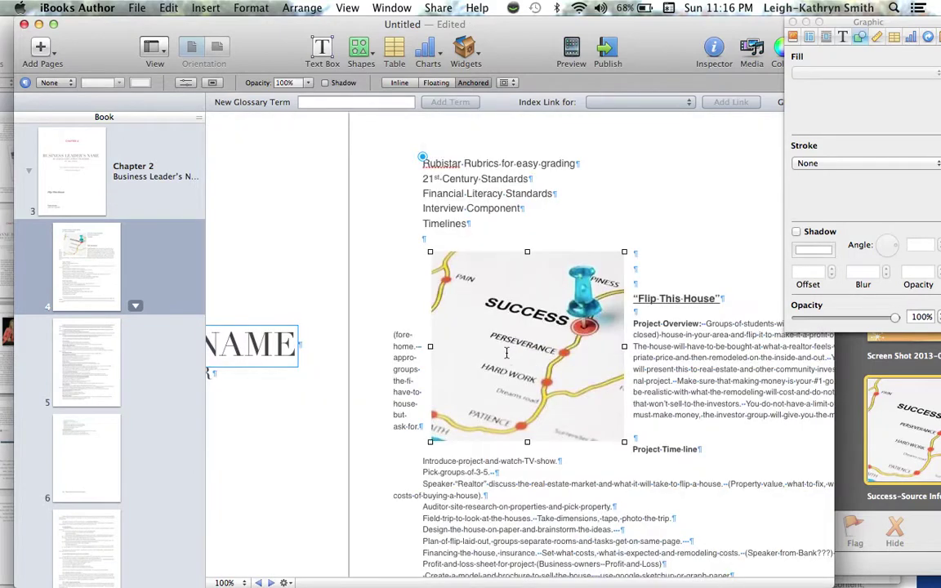
Set the success map picture's placement to Floating, shift it sideways, and turn off its text wrapping.
left_click_drag(864, 27, 799, 26)
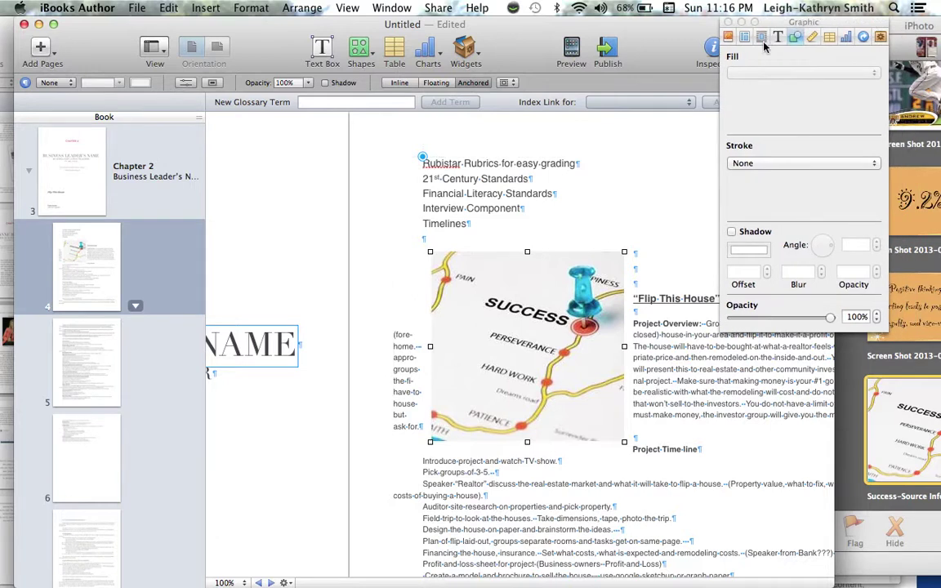
left_click(763, 37)
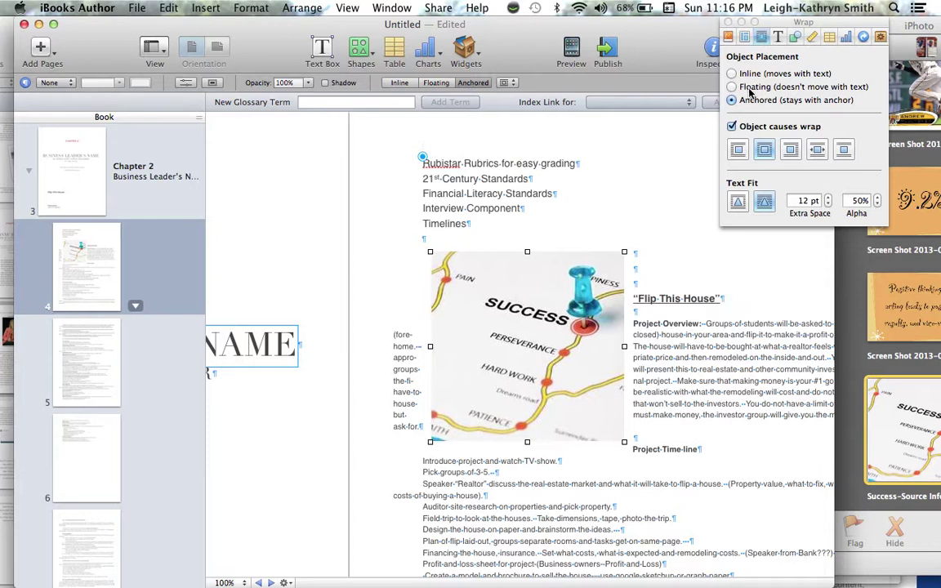
left_click(732, 87)
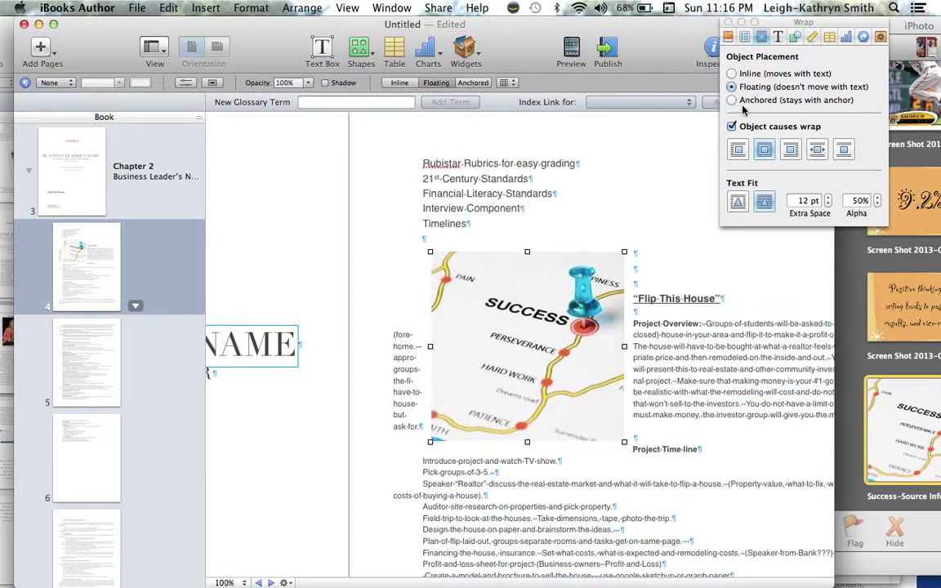
left_click_drag(574, 306, 619, 302)
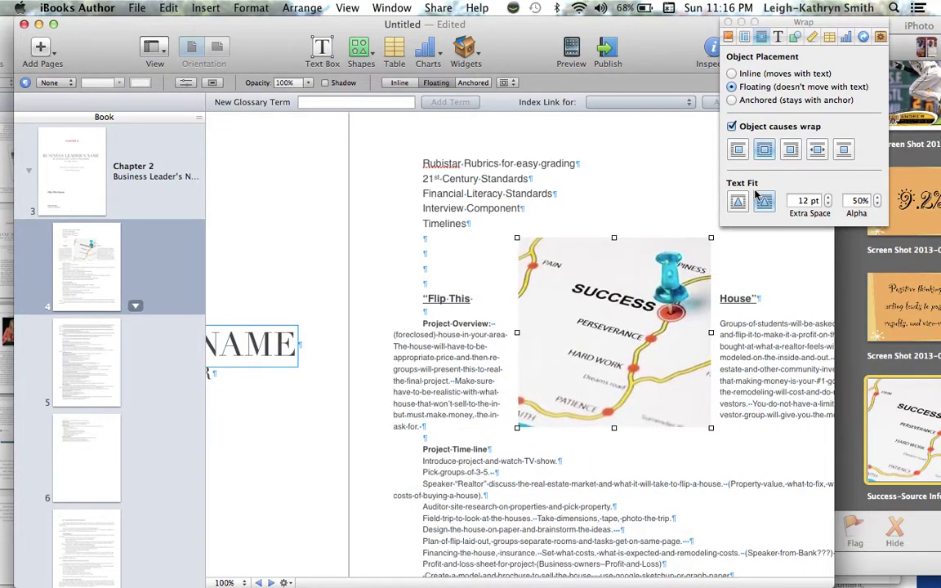
left_click(732, 126)
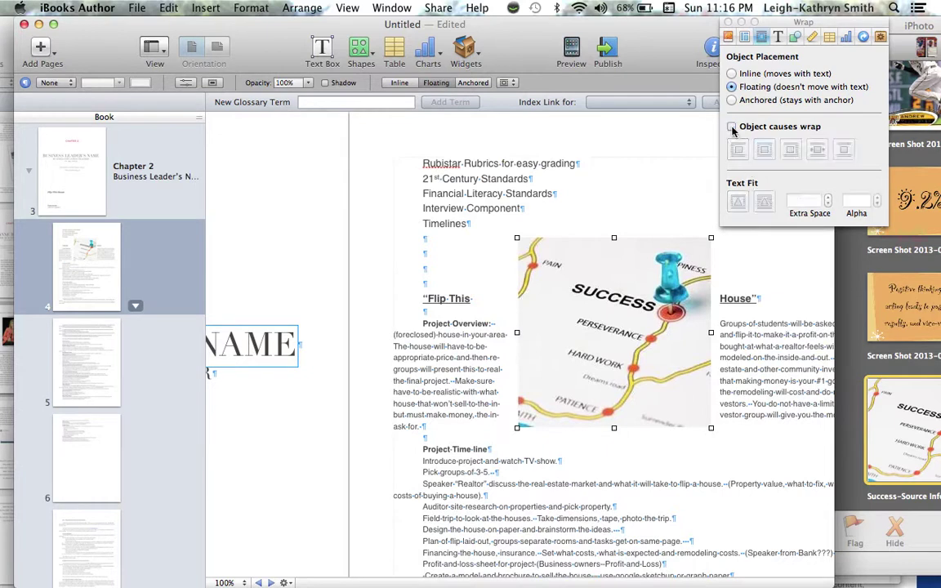
Move the success map picture toward the page's left margin beneath Timelines and scale it down slightly.
left_click_drag(655, 311, 543, 340)
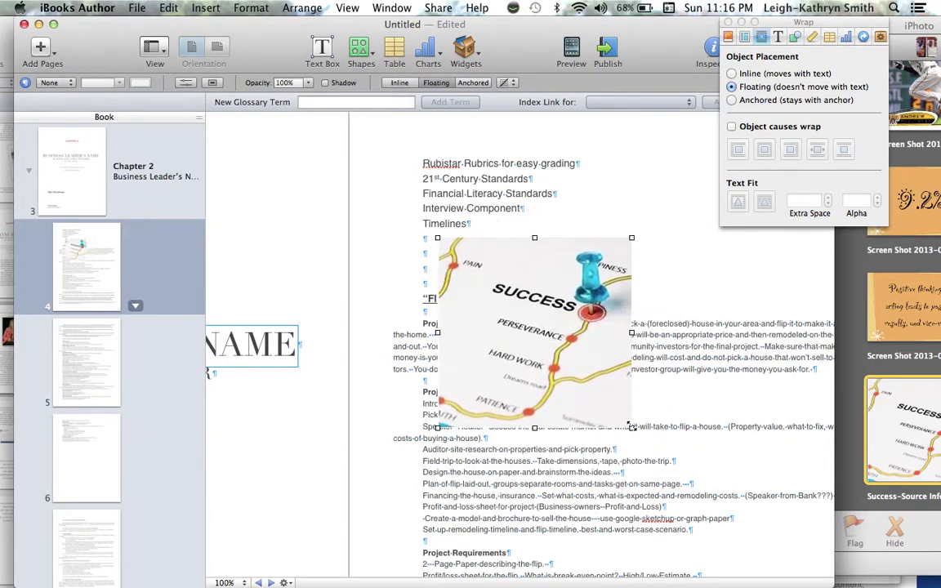
left_click_drag(632, 426, 599, 397)
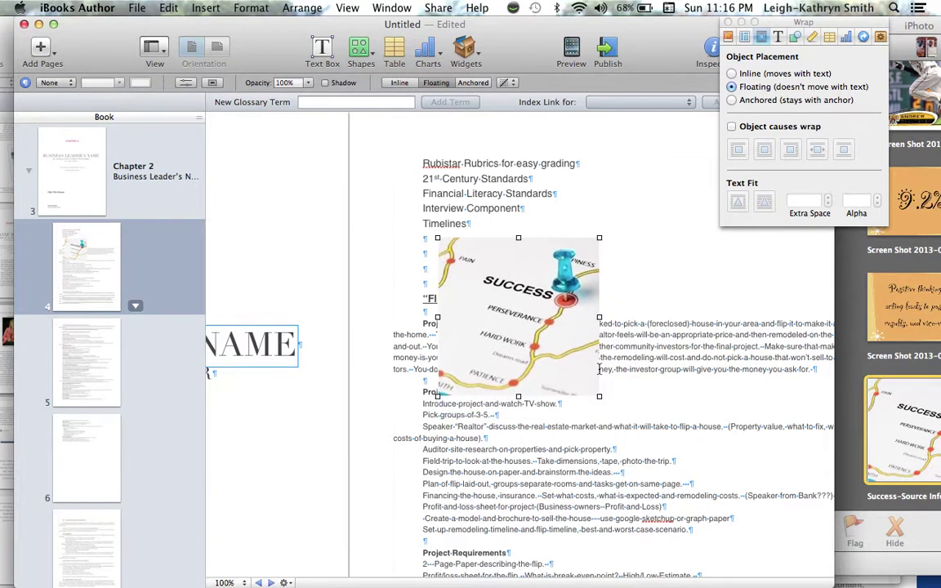
Insert eight blank lines above the "Flip This House" heading to clear the picture, and nudge the picture slightly left.
left_click(436, 270)
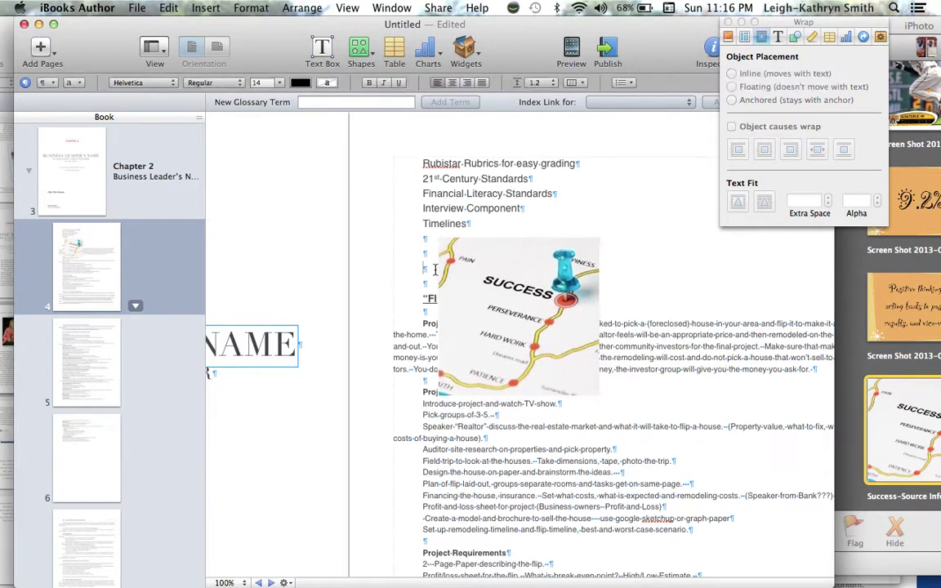
key("Return")
key("Return")
key("Return")
key("Return")
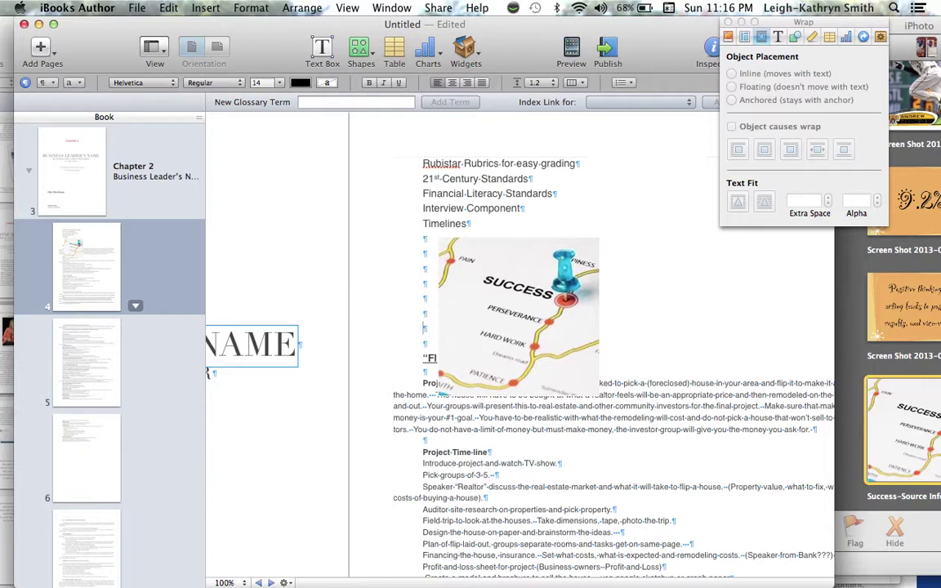
key("Return")
key("Return")
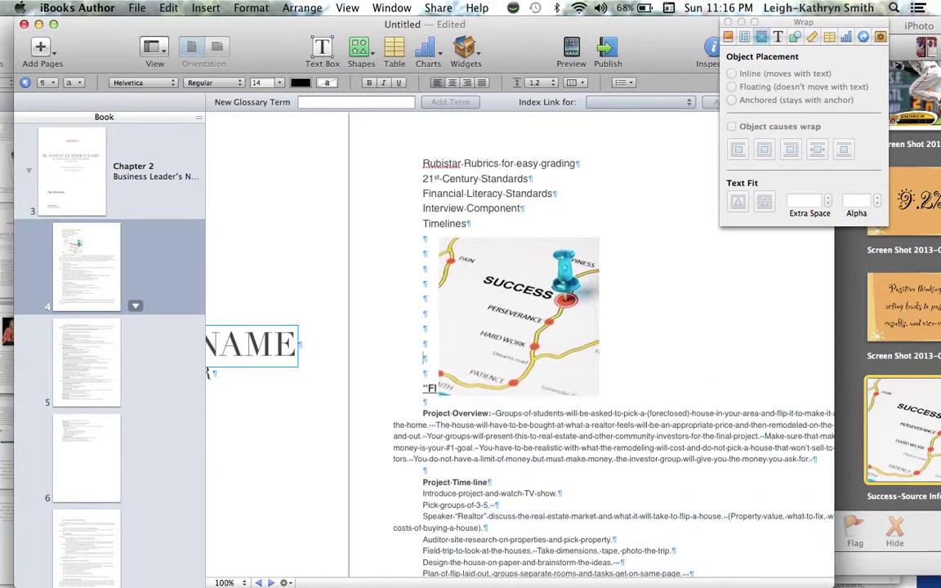
key("Return")
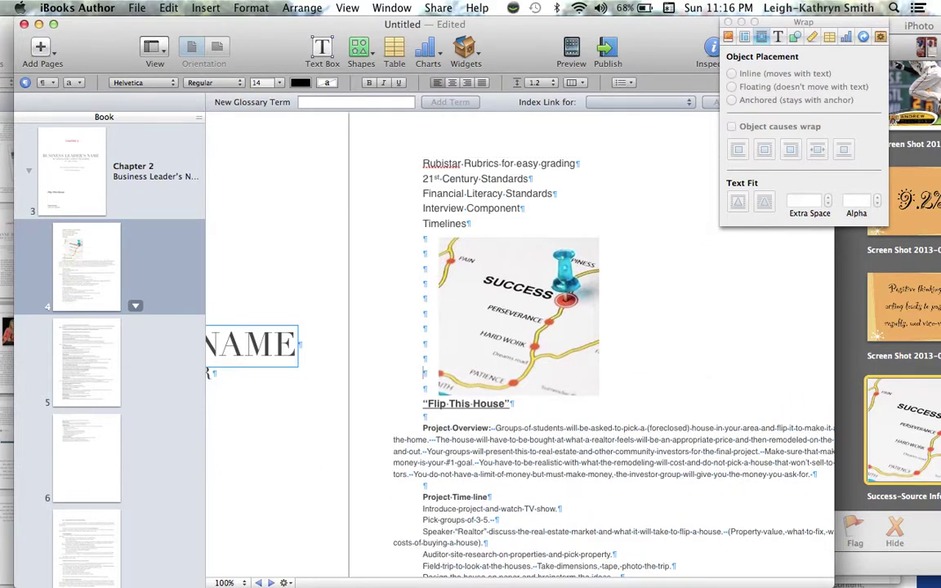
key("Return")
left_click(505, 281)
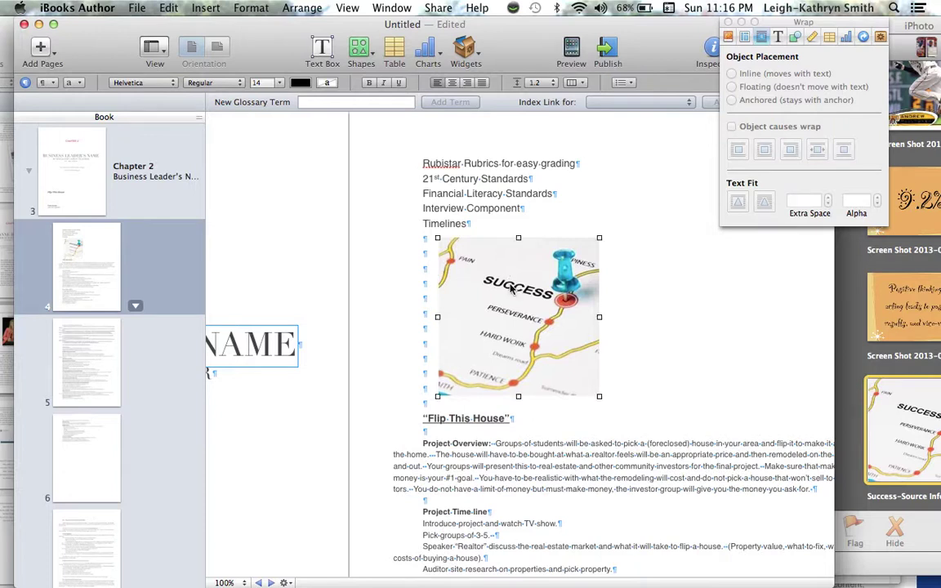
left_click_drag(506, 283, 497, 289)
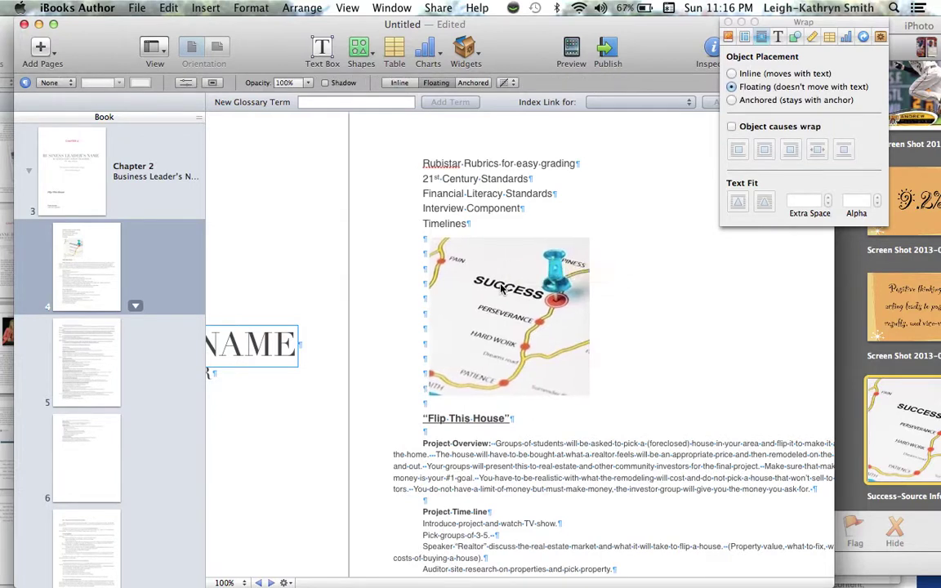
Try the picture frame with dark photo corners on the success map picture.
left_click(778, 37)
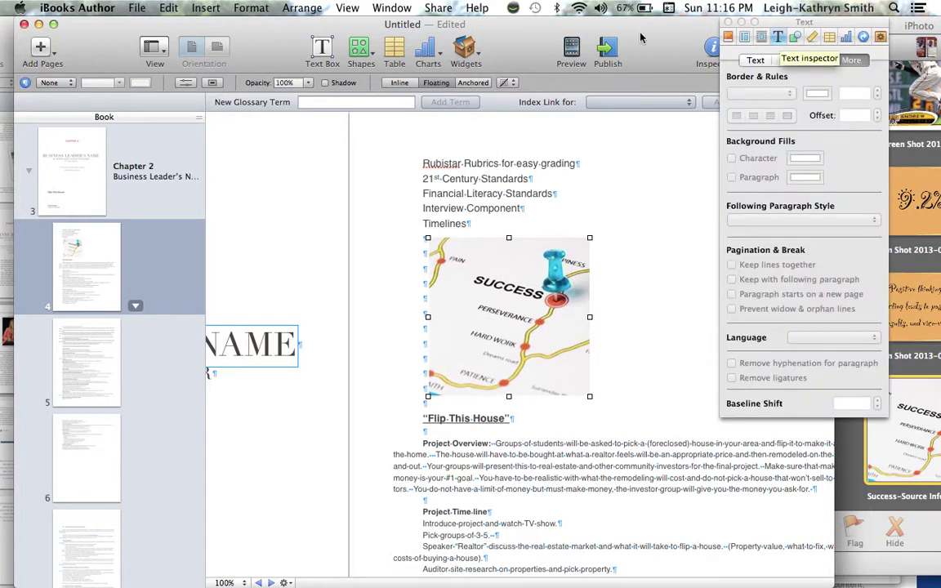
left_click(70, 85)
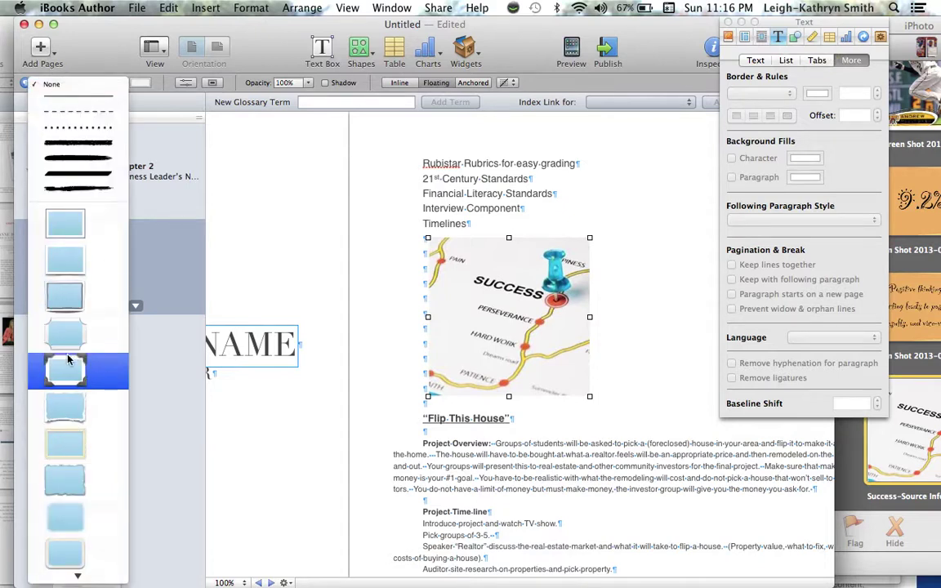
left_click(68, 368)
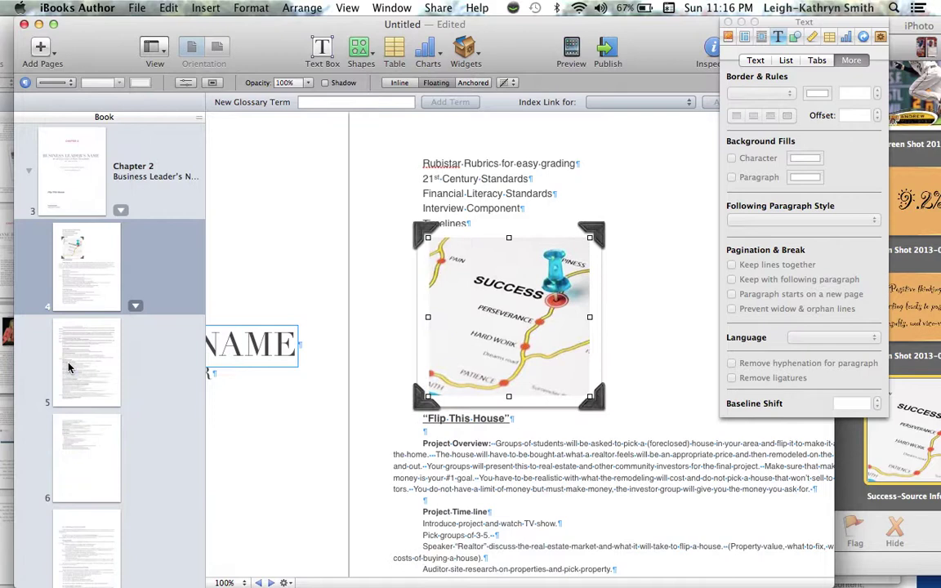
Apply the rough torn-edge frame to the success map picture and shift it slightly left and down.
left_click(68, 80)
left_click(70, 204)
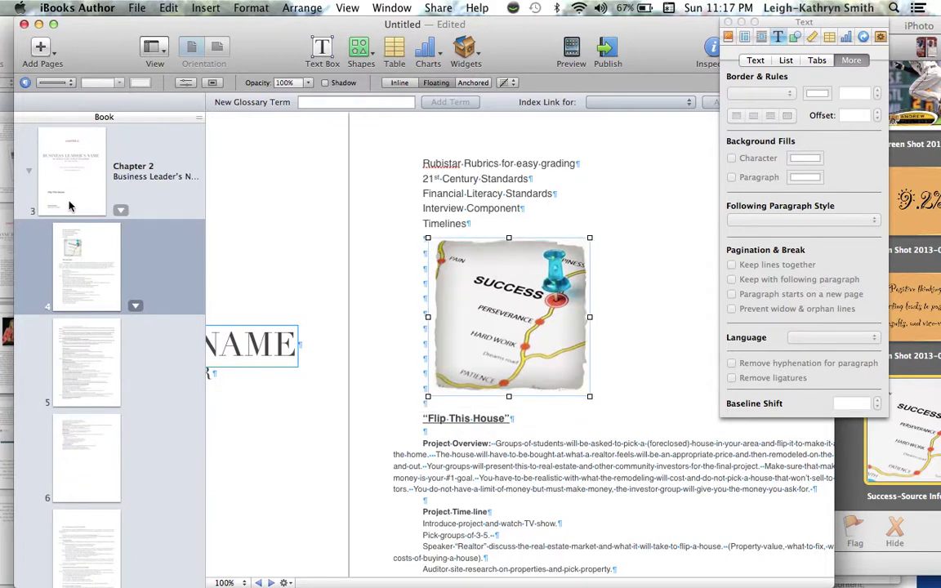
left_click(640, 296)
mouse_move(571, 315)
left_mouse_down()
mouse_move(556, 308)
mouse_move(554, 323)
left_mouse_up()
left_click(639, 343)
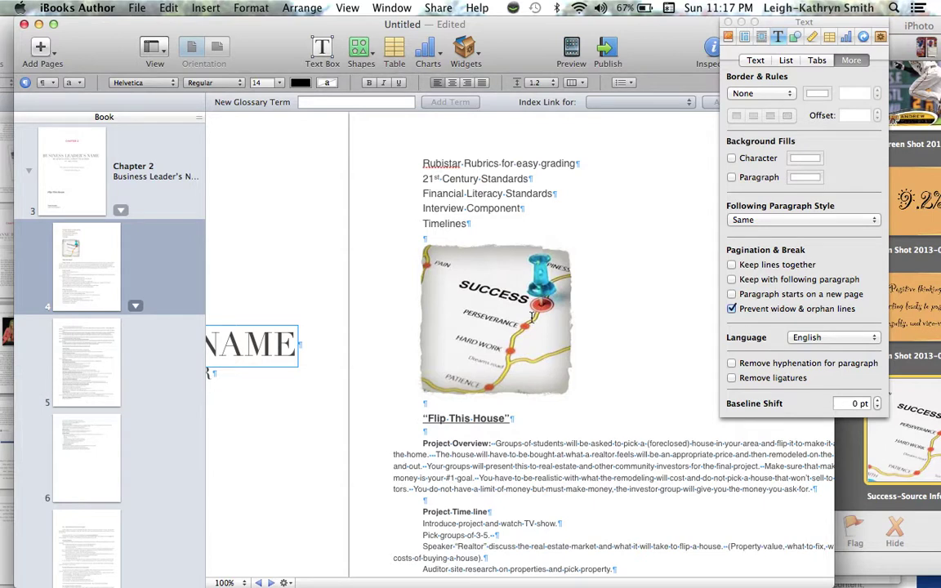
Review the layout of page 4 from the picture down to the Project Requirements section.
scroll(631, 294, "right", 10)
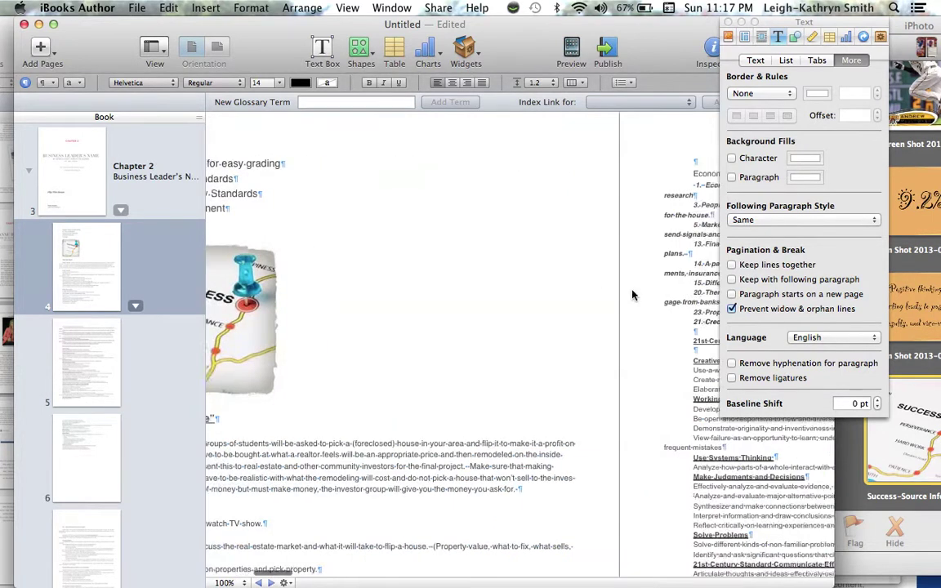
scroll(631, 294, "down", 5)
scroll(632, 294, "left", 8)
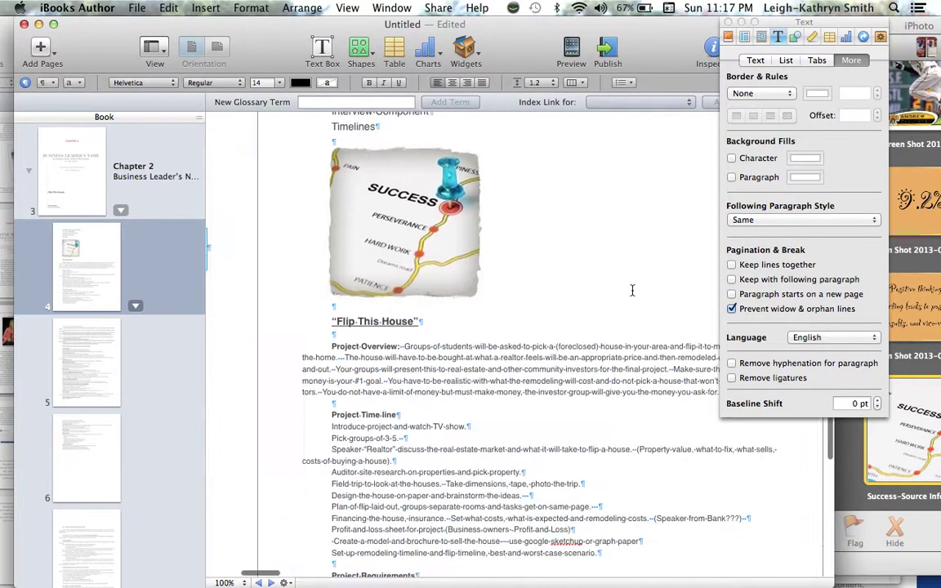
scroll(632, 291, "down", 3)
scroll(633, 294, "right", 5)
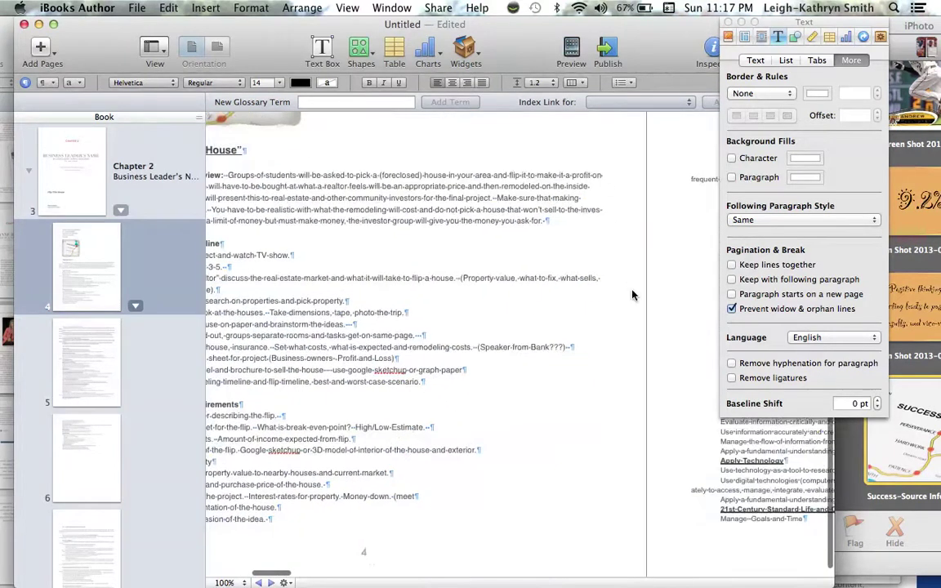
scroll(632, 294, "left", 4)
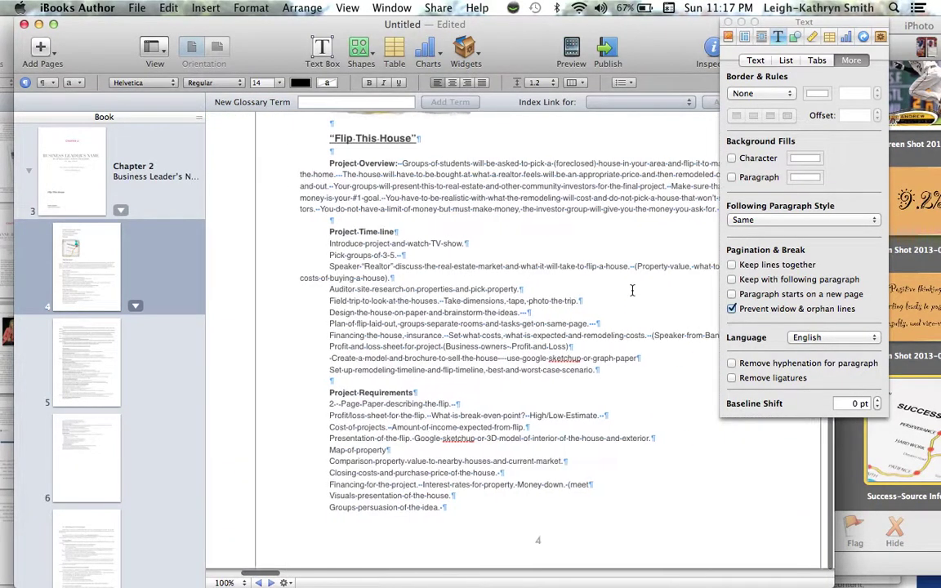
scroll(631, 290, "right", 3)
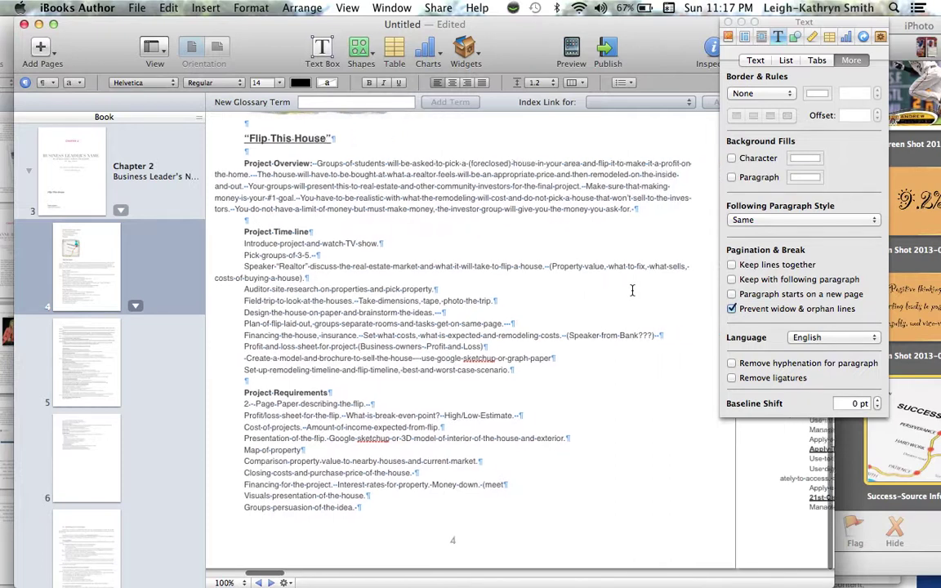
scroll(633, 291, "up", 1)
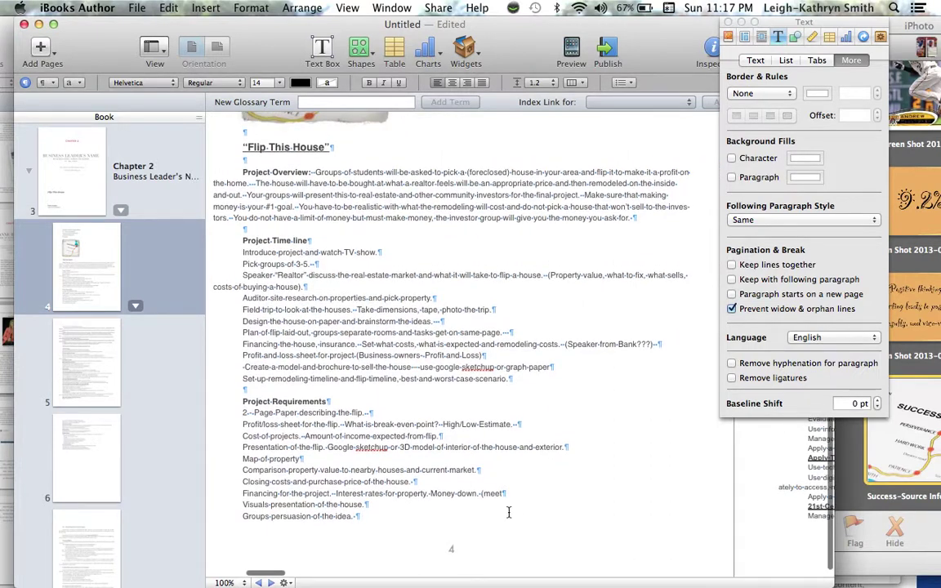
Insert a Gallery widget on page 4 and place it below the first lines of the Project Overview, toward the right margin.
left_click(466, 50)
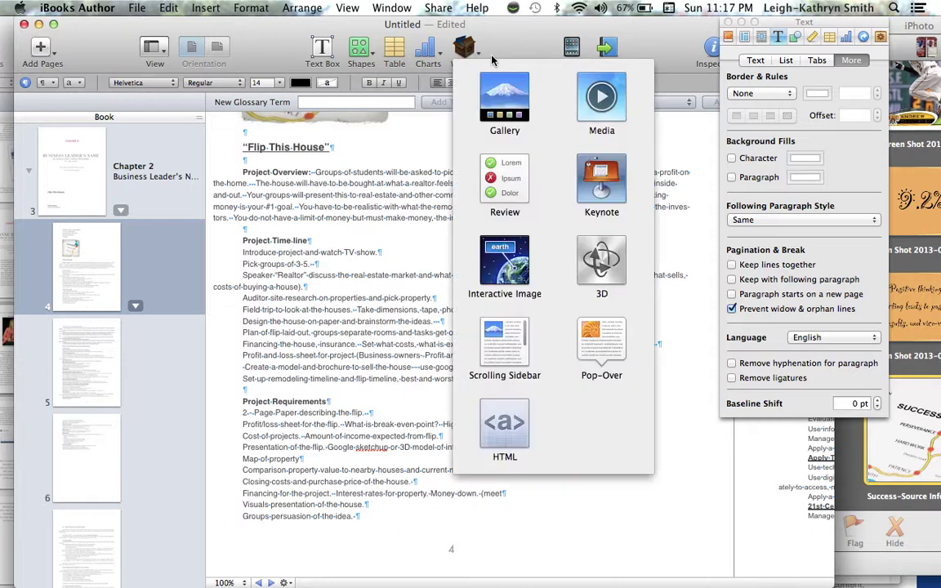
left_click(512, 98)
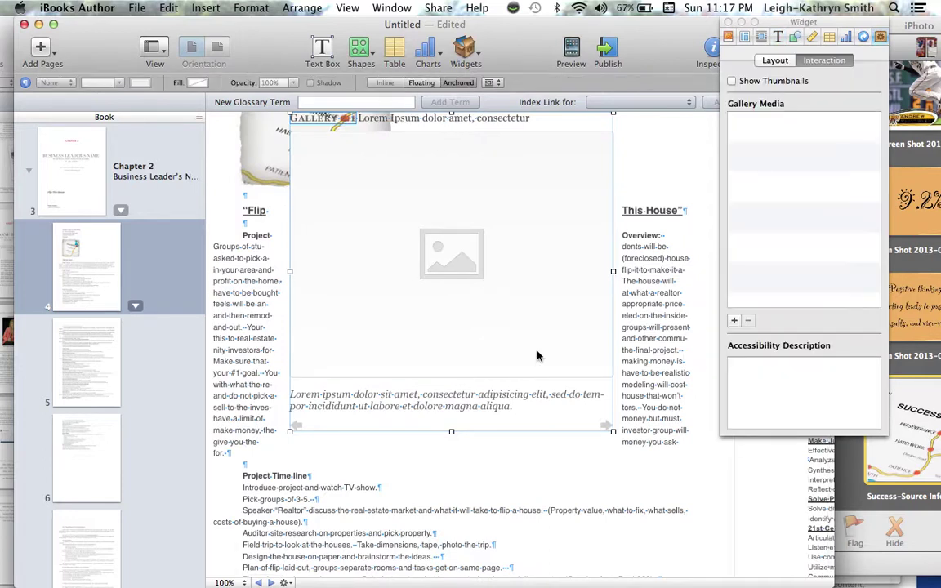
left_click_drag(537, 356, 543, 424)
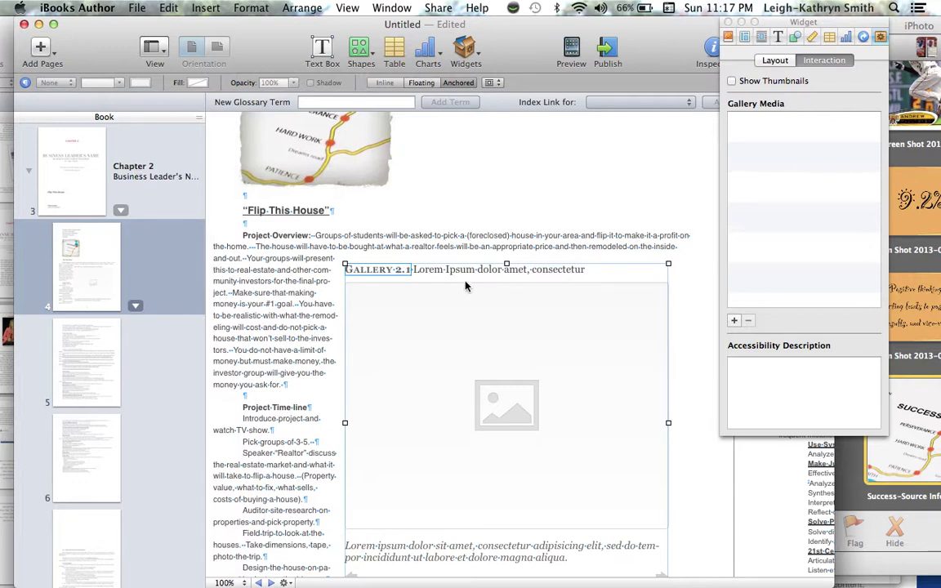
triple_click(505, 272)
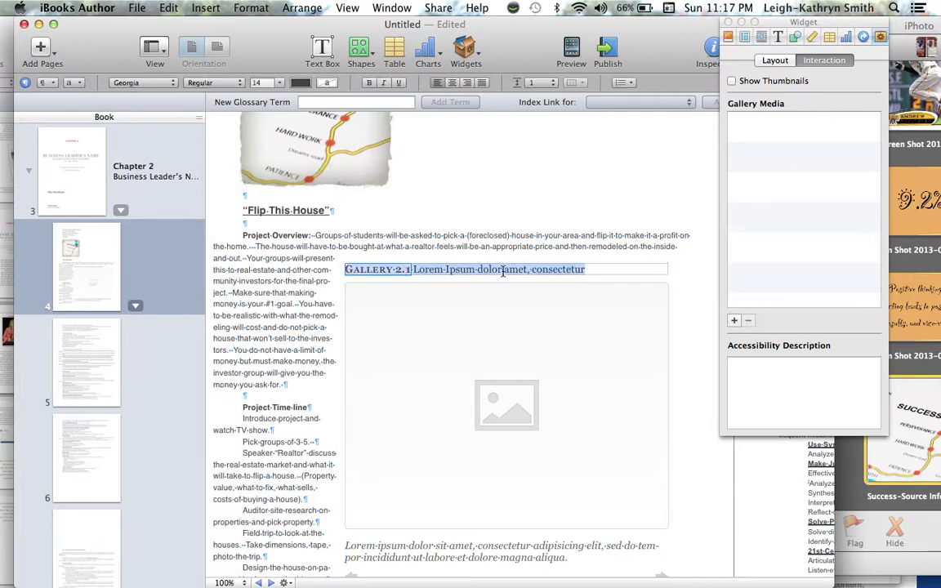
type("Var")
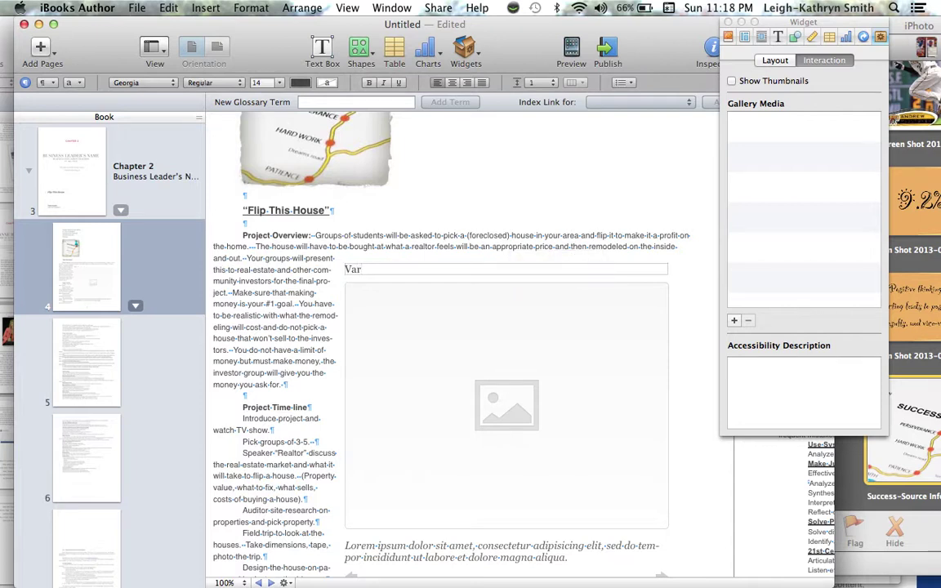
key("super+z")
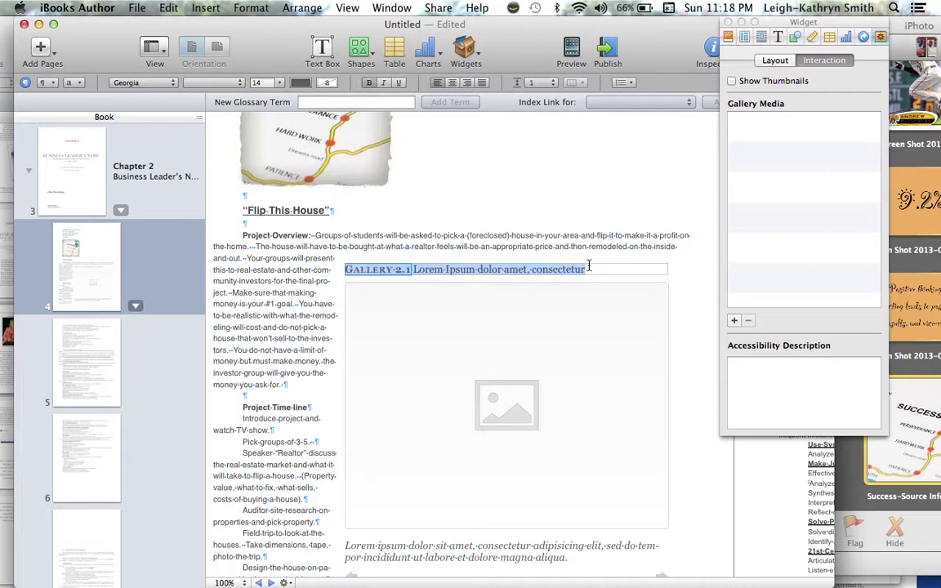
Replace the placeholder text after the gallery's number label with the title "Sample Baseball Cards Owned by Martin Luther King".
left_click(589, 269)
key("shift+alt+Left")
key("shift+alt+Left")
key("shift+alt+Left")
key("shift+alt+Left")
key("shift+alt+Left")
key("BackSpace")
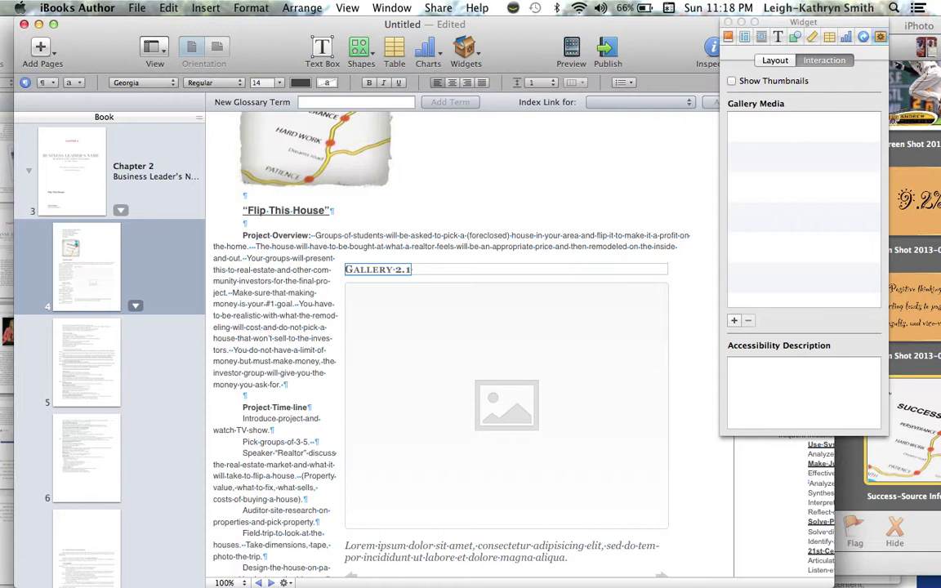
type("ample B")
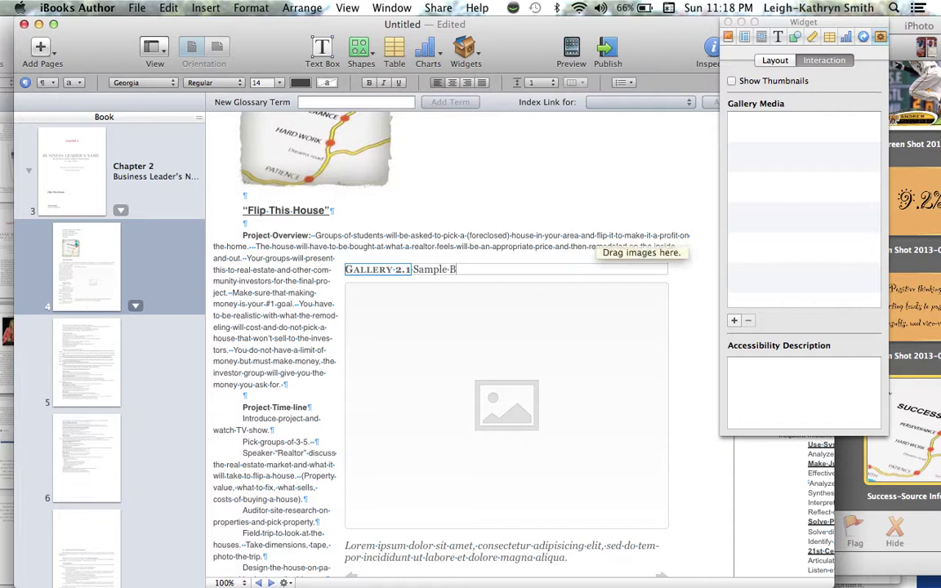
type("aseball Cards o")
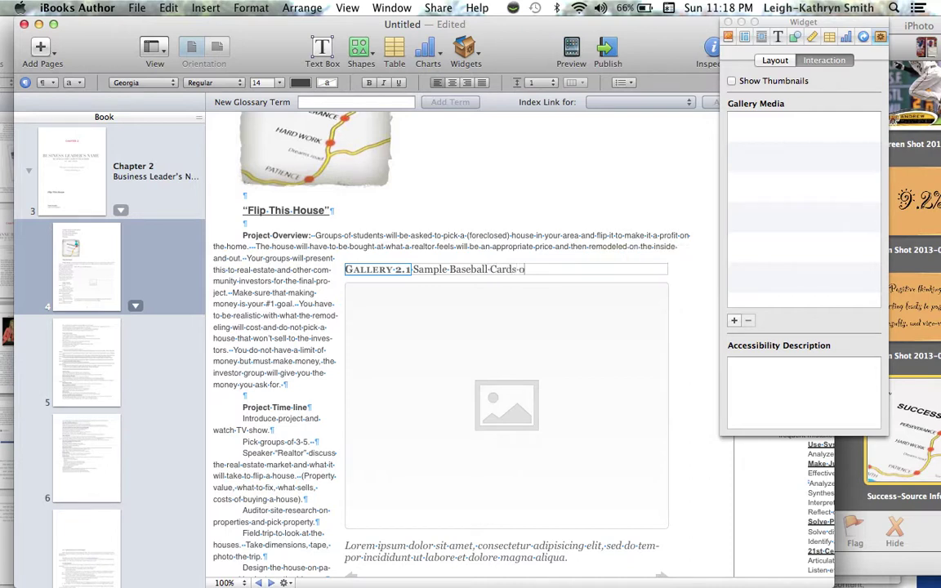
type("wned by")
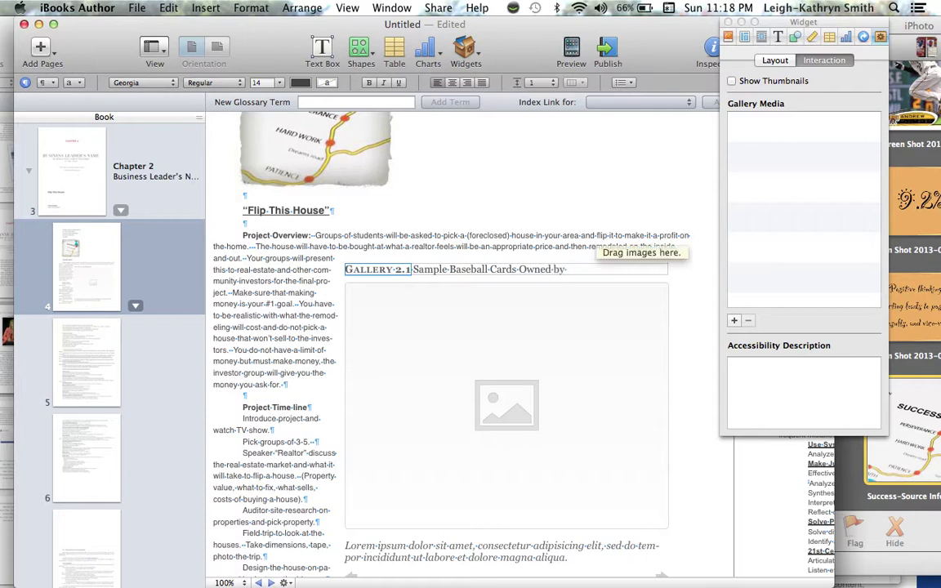
type(" Ma")
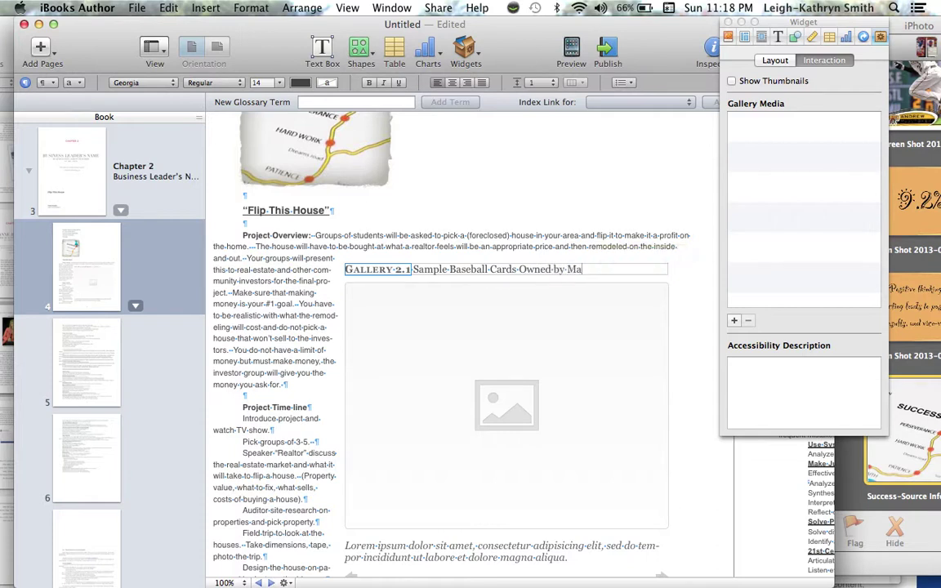
type("rty")
type("n Luther ")
type("King, J")
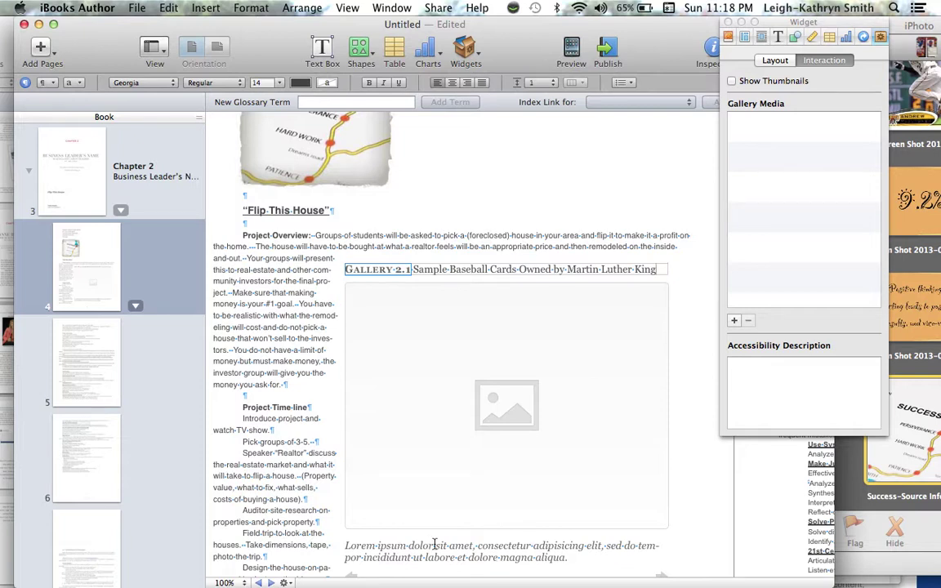
left_click(458, 473)
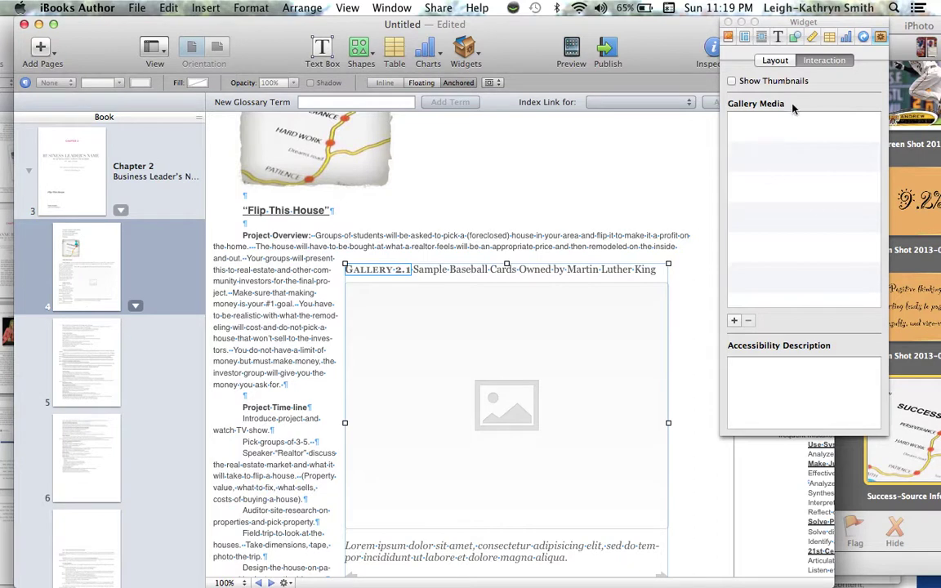
Turn off the caption and turn on the background in the layout settings of the baseball cards gallery.
left_click(774, 59)
left_click(732, 178)
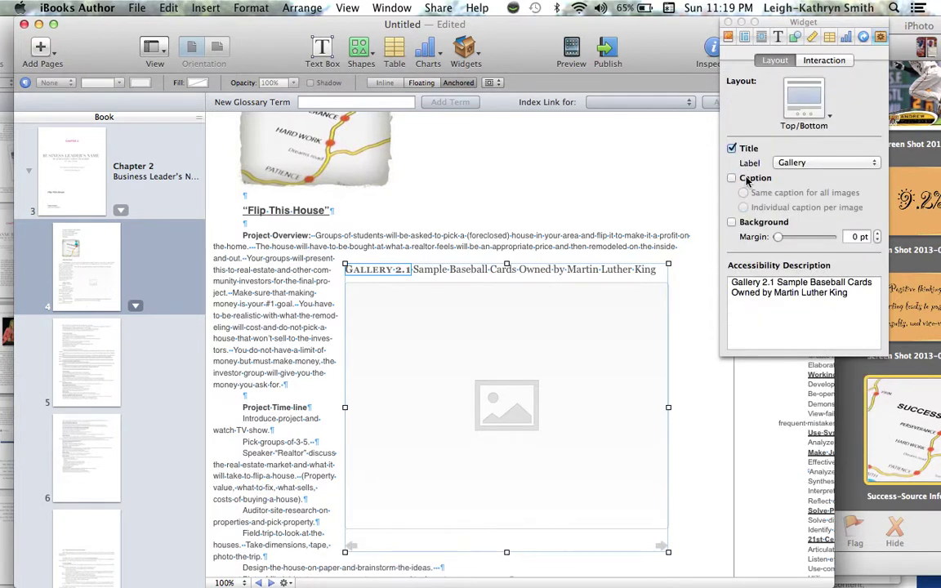
left_click(732, 223)
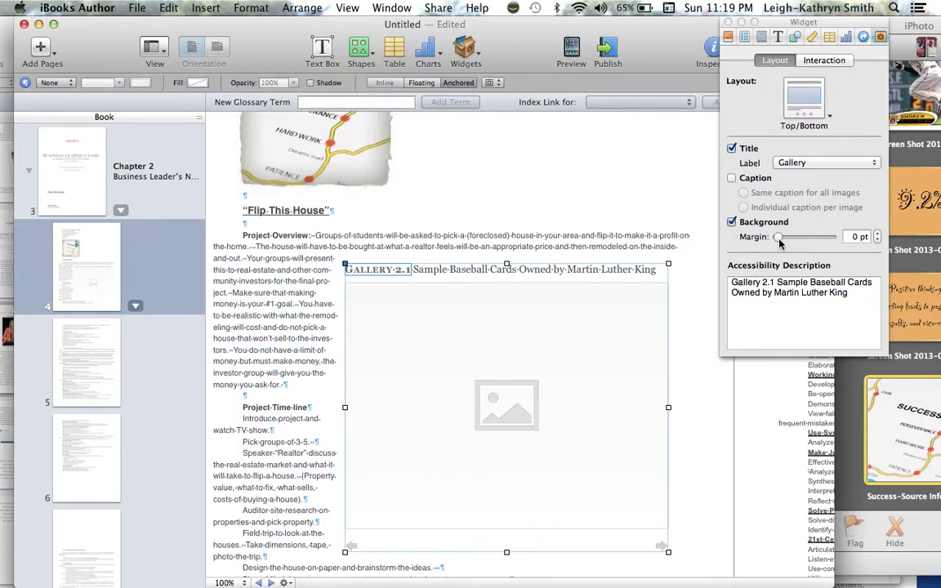
mouse_move(779, 237)
left_mouse_down()
mouse_move(856, 237)
mouse_move(719, 218)
mouse_move(779, 237)
left_mouse_up()
left_click(805, 94)
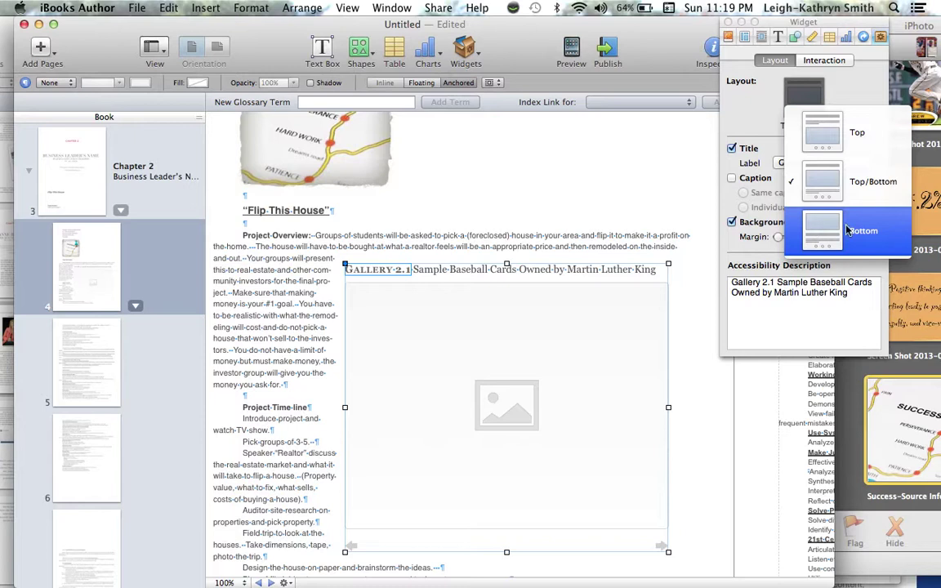
left_click(749, 104)
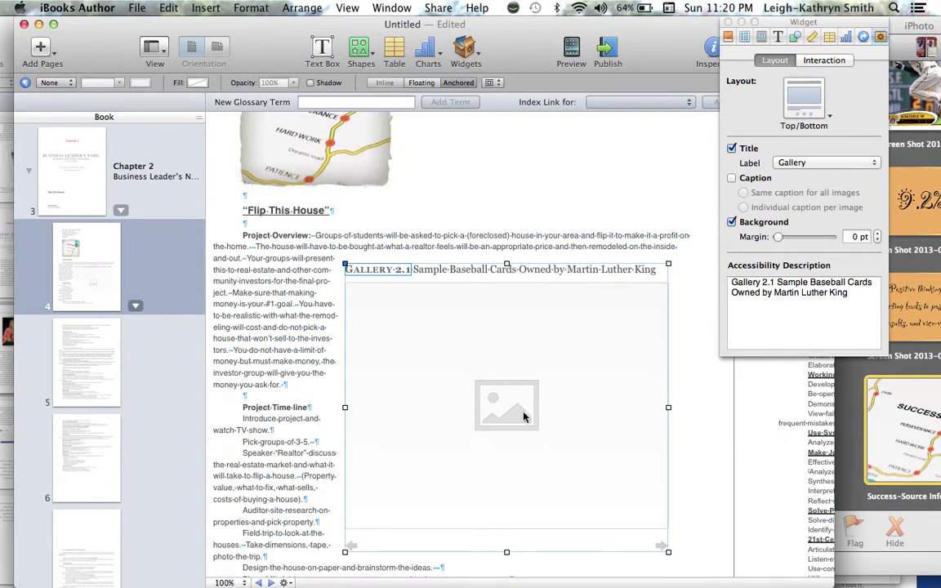
Add the Desktop image "Screen Shot 2013-02-02 at 5.41.11 PM" with the teaching quote to the gallery's media.
left_click(823, 59)
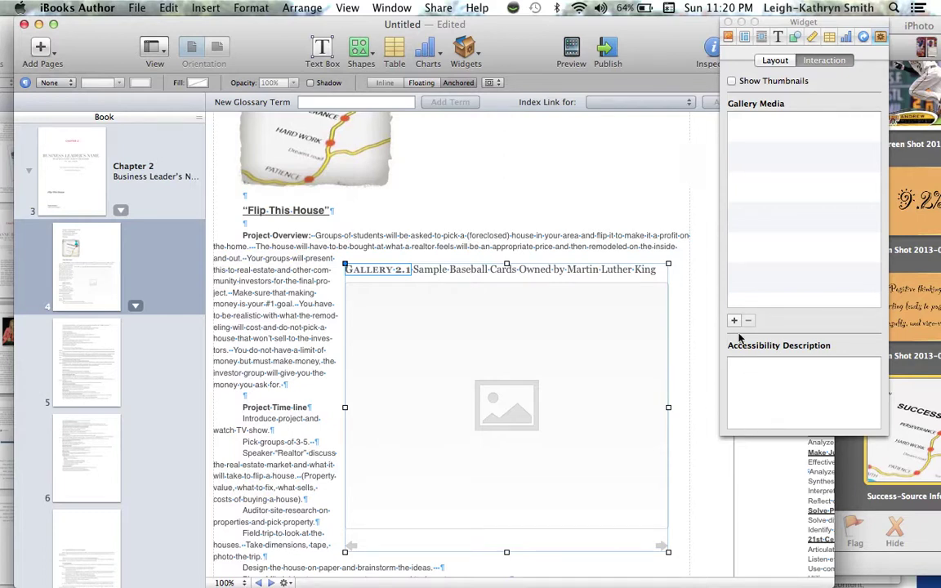
left_click(734, 323)
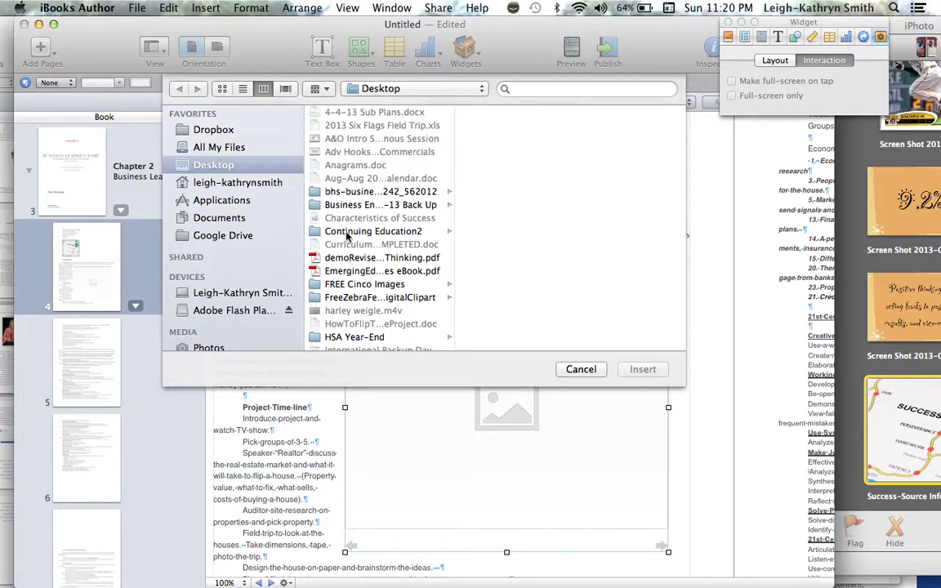
scroll(350, 237, "down", 3)
scroll(350, 237, "down", 6)
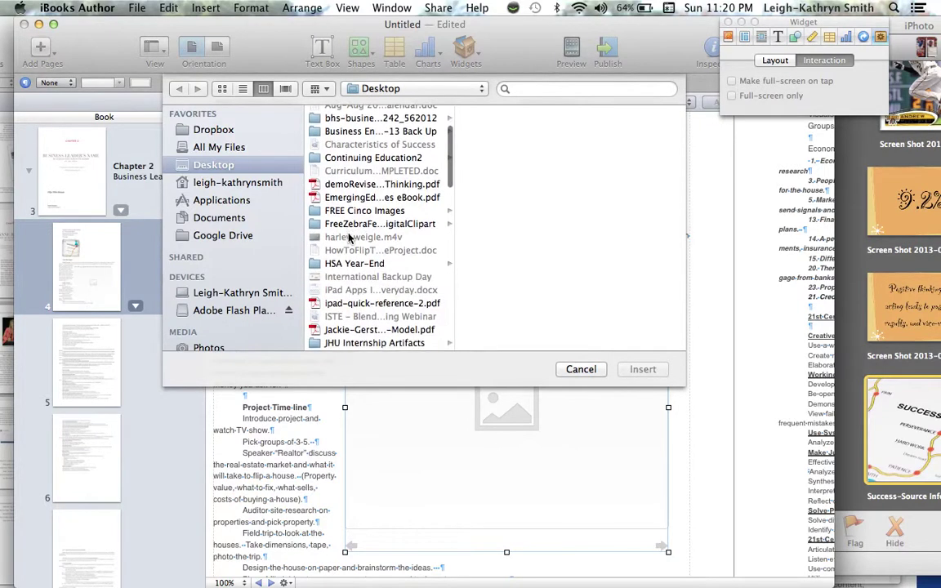
scroll(349, 237, "down", 1)
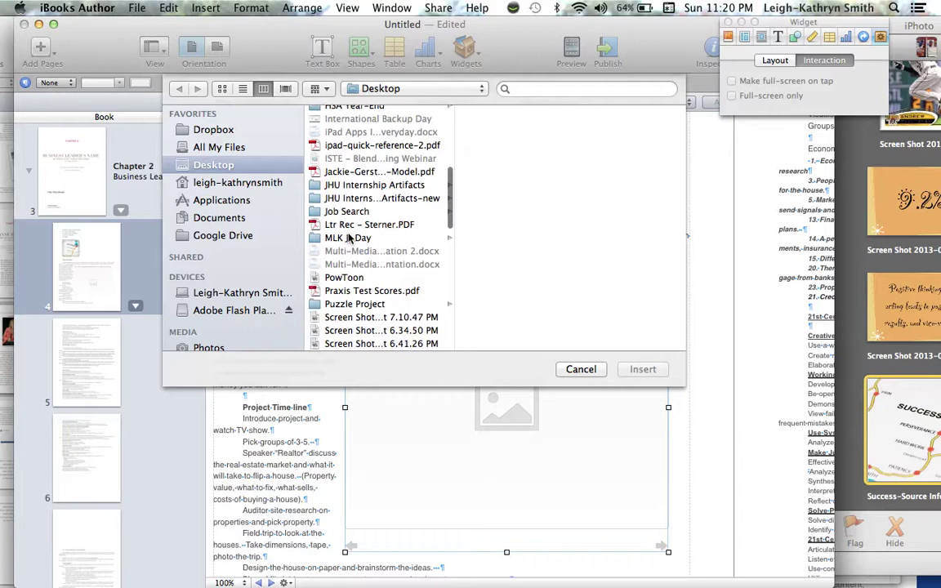
left_click(345, 274)
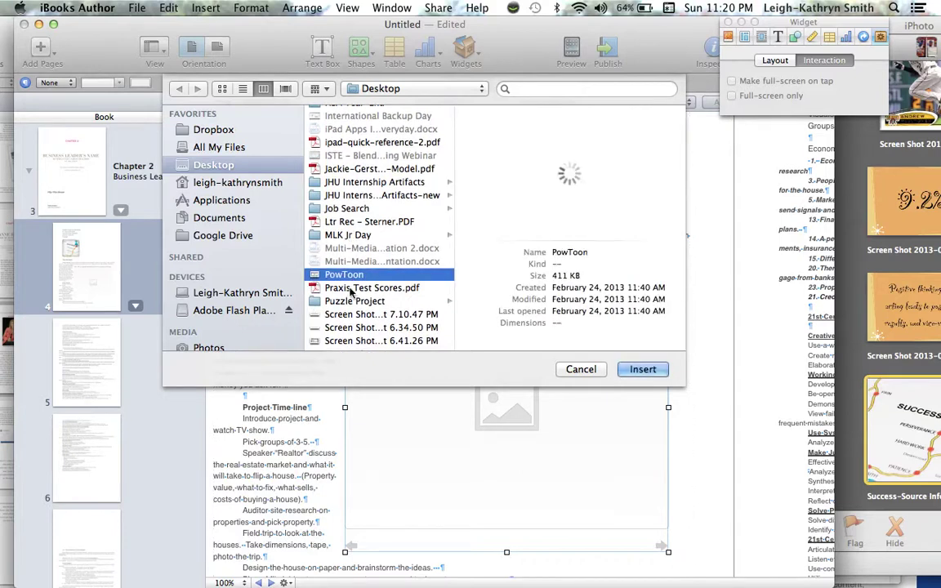
left_click(355, 342)
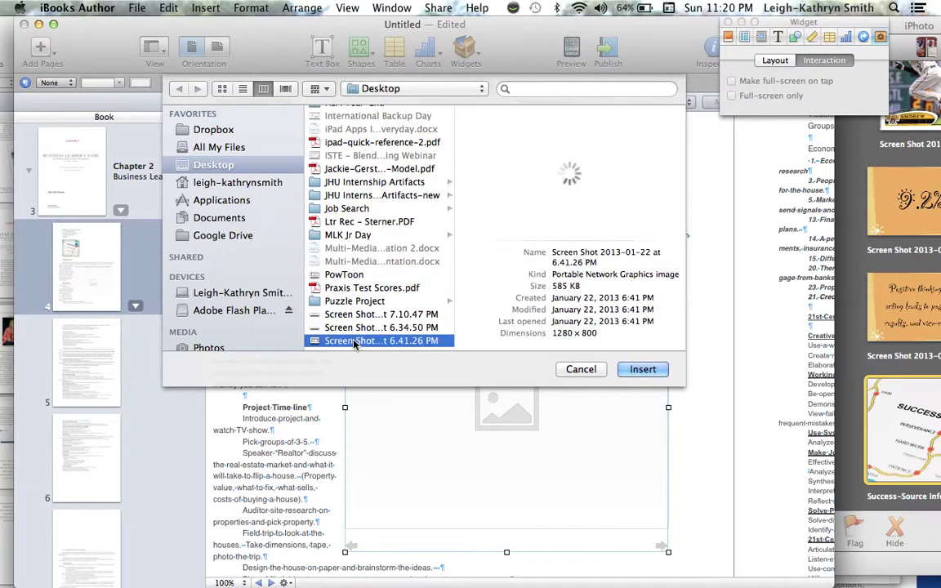
scroll(355, 343, "down", 6)
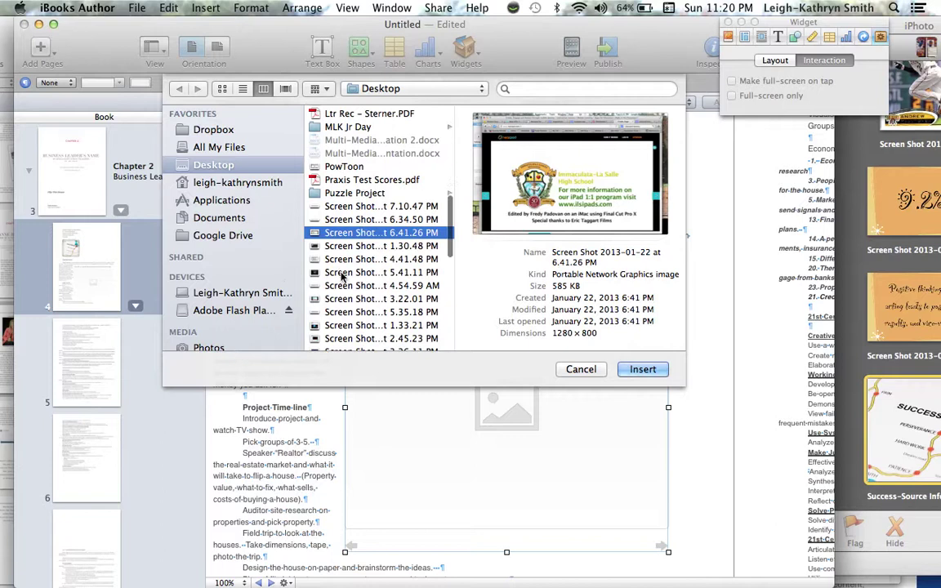
left_click(346, 273)
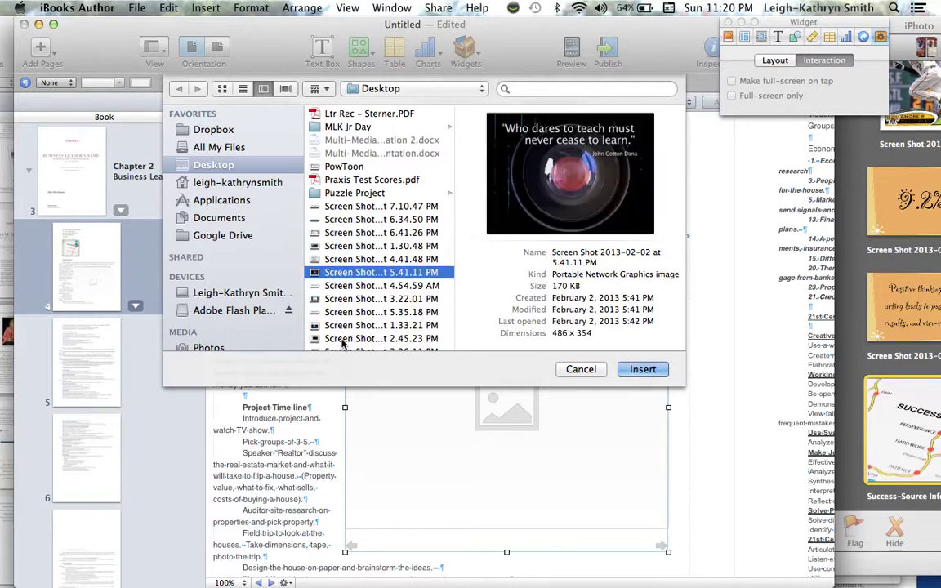
left_click(651, 372)
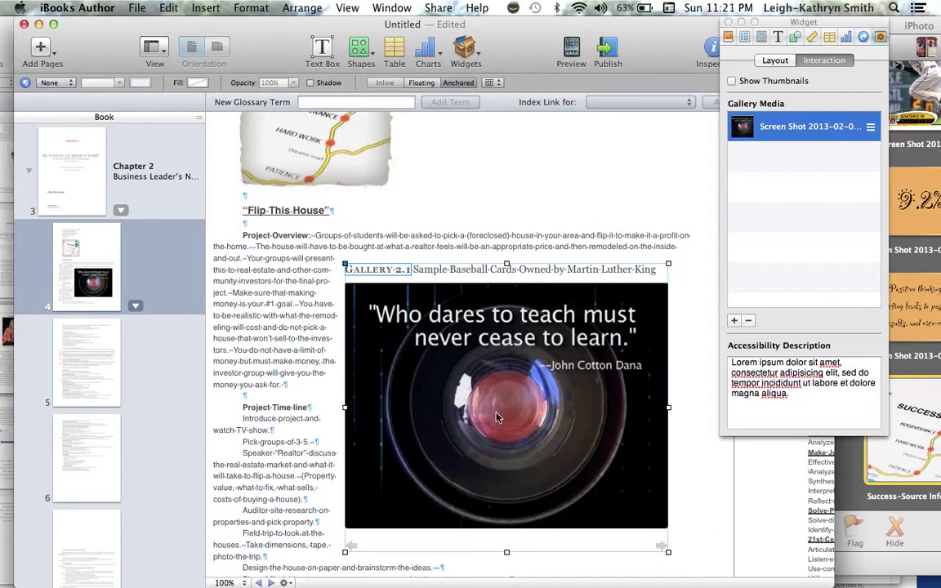
Examine the mask of the camera lens image inside the gallery, then leave mask editing.
double_click(567, 455)
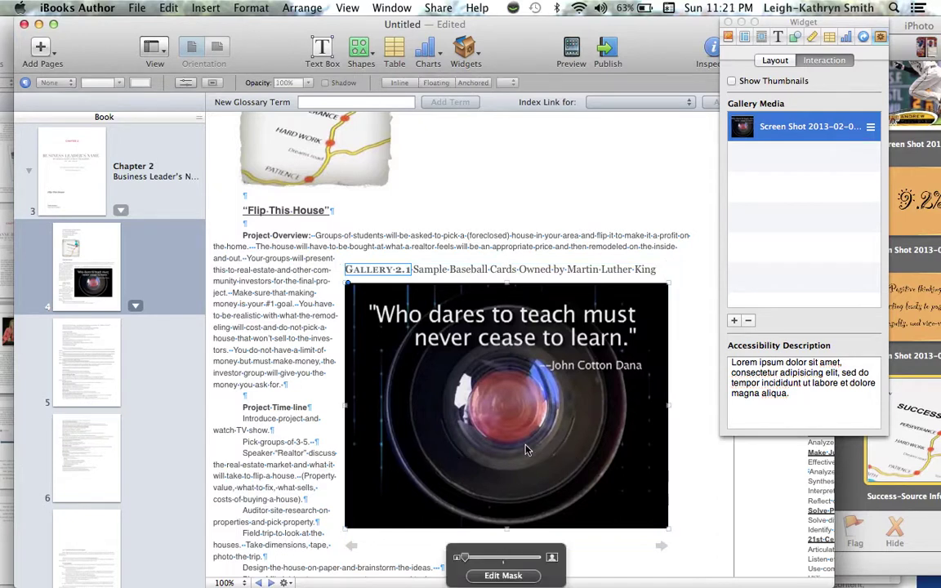
scroll(527, 451, "down", 1)
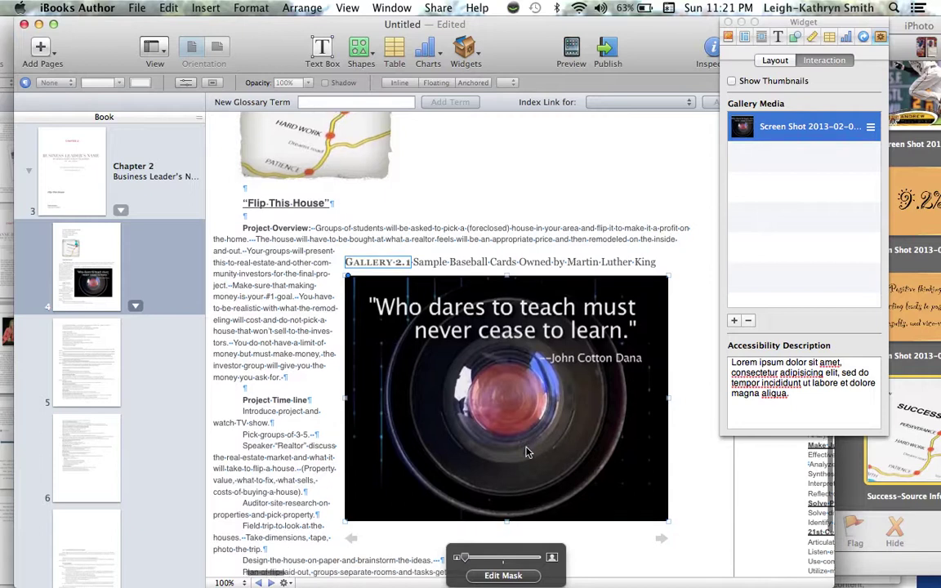
scroll(527, 451, "down", 4)
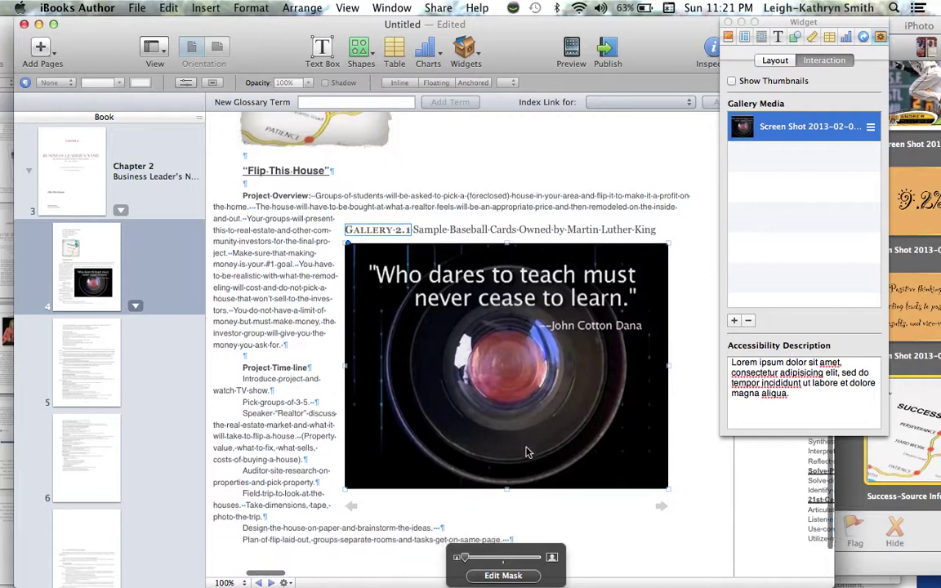
left_click(503, 576)
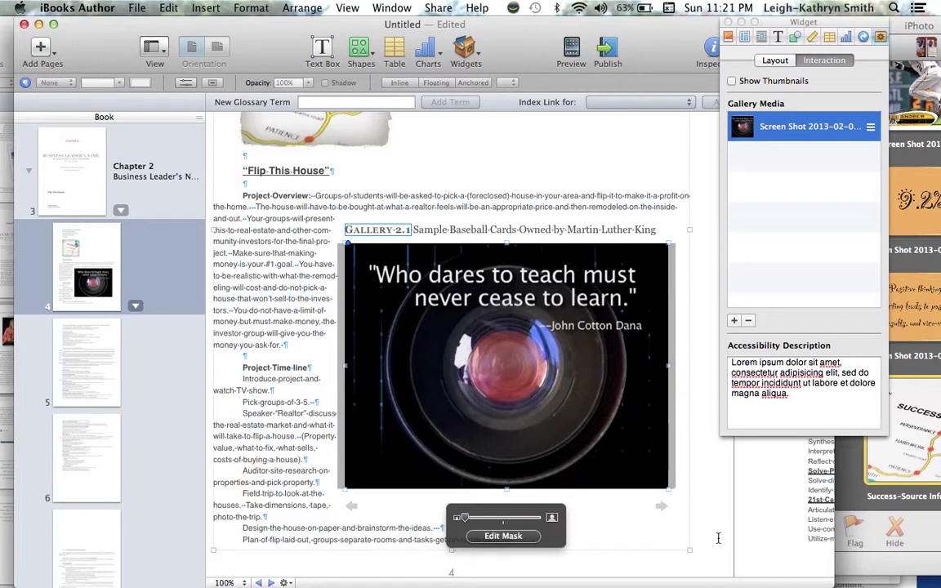
left_click(668, 536)
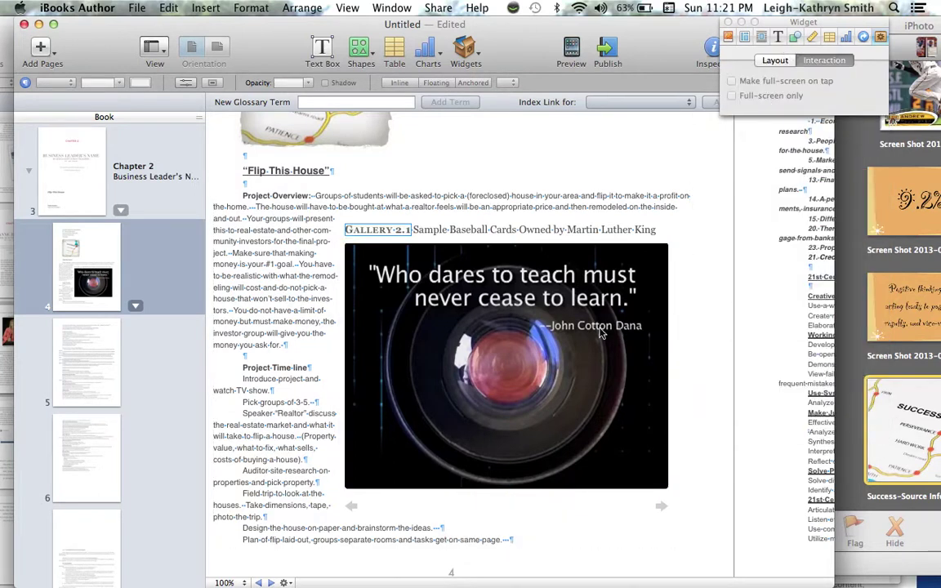
Add the Desktop image "Screen Shot 2013-02-25 at 7.24.45 PM" as the gallery's second picture and return to the first one.
left_click(663, 302)
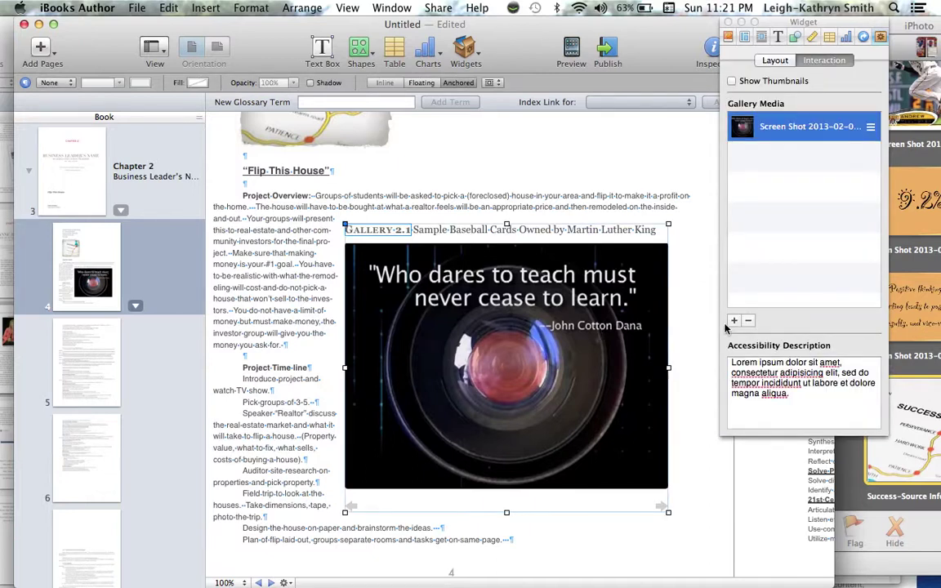
left_click(734, 322)
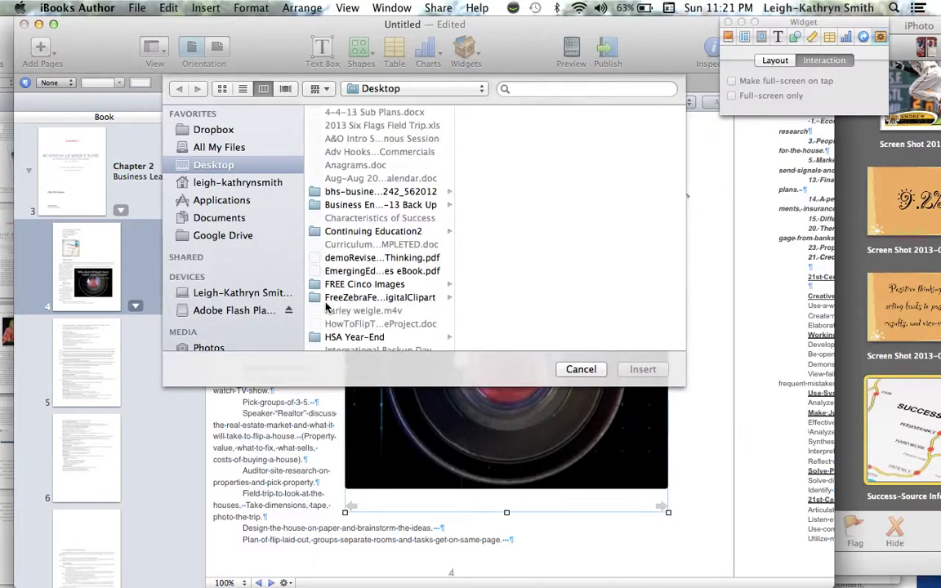
scroll(385, 317, "down", 5)
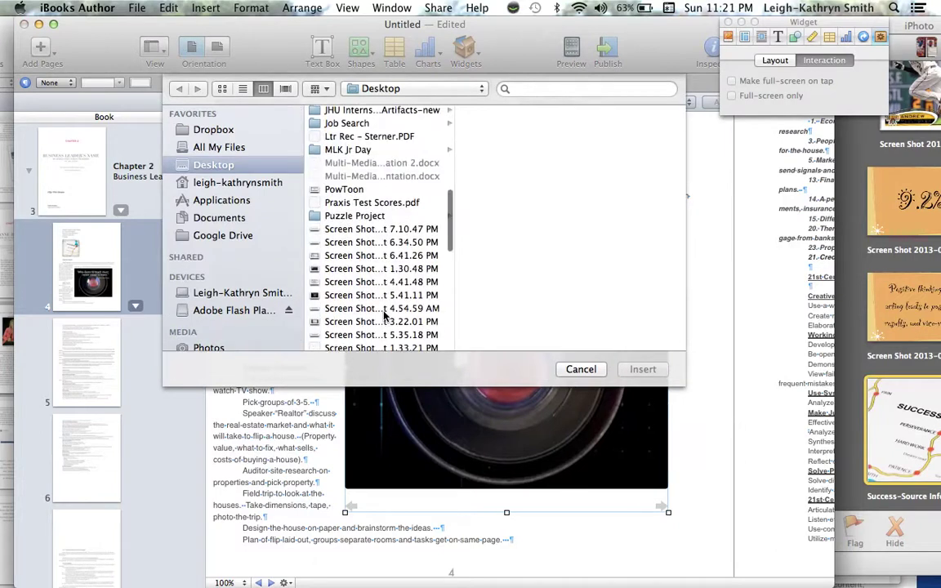
scroll(385, 317, "down", 5)
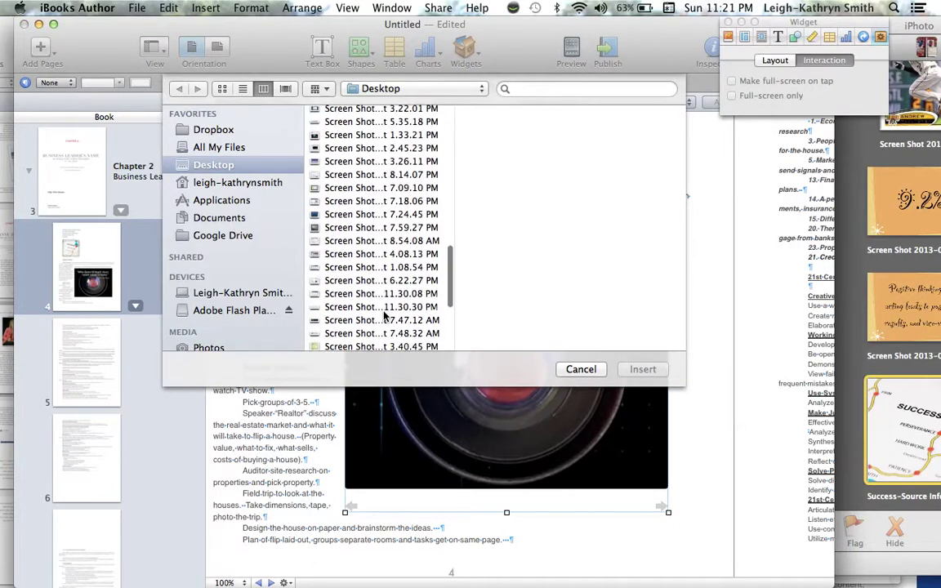
left_click(346, 214)
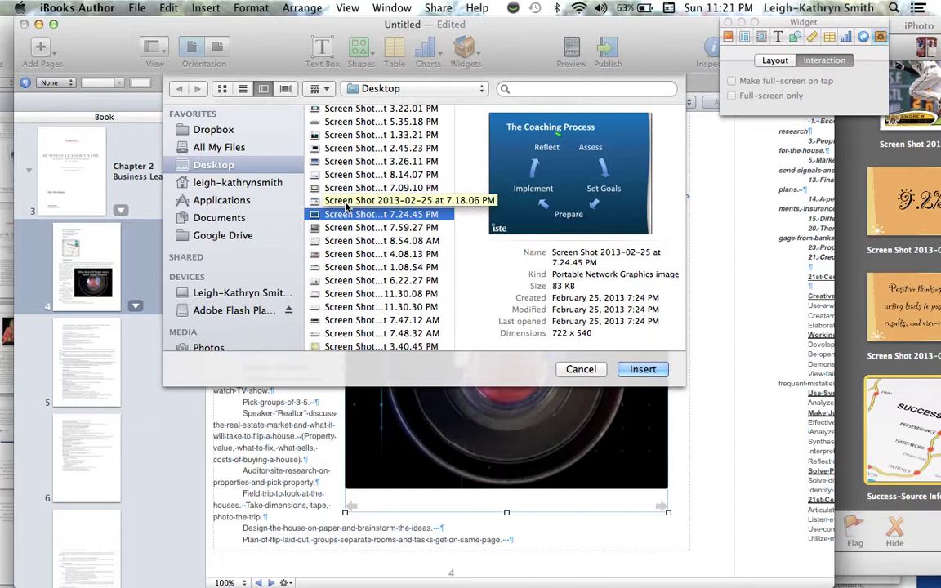
left_click(643, 371)
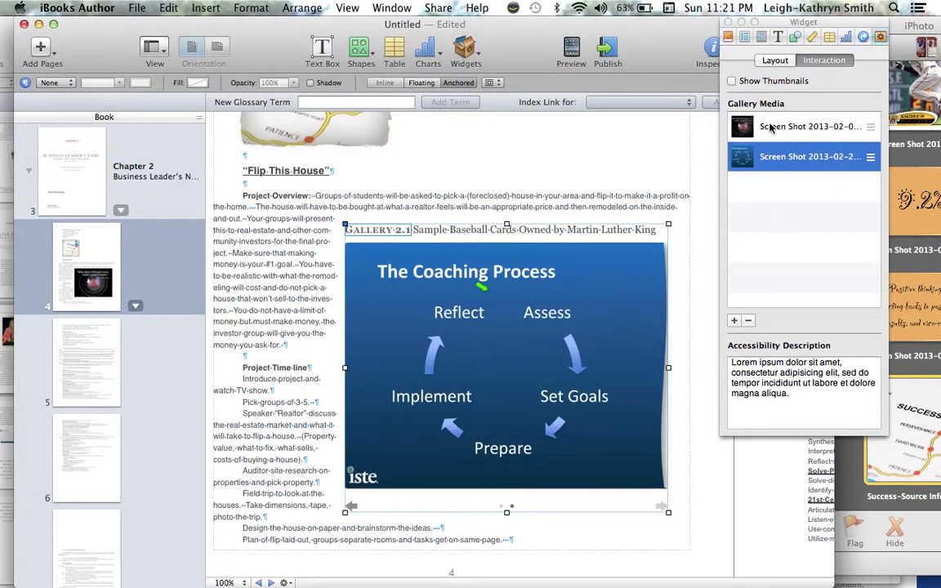
left_click(351, 509)
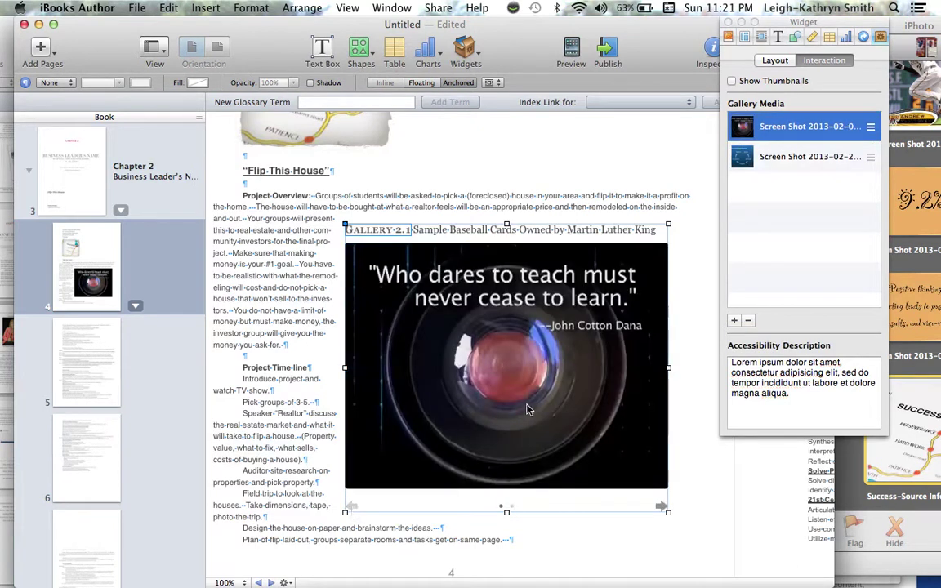
Move the coaching process picture to first place in the gallery media and page through the gallery's pictures.
left_click(662, 508)
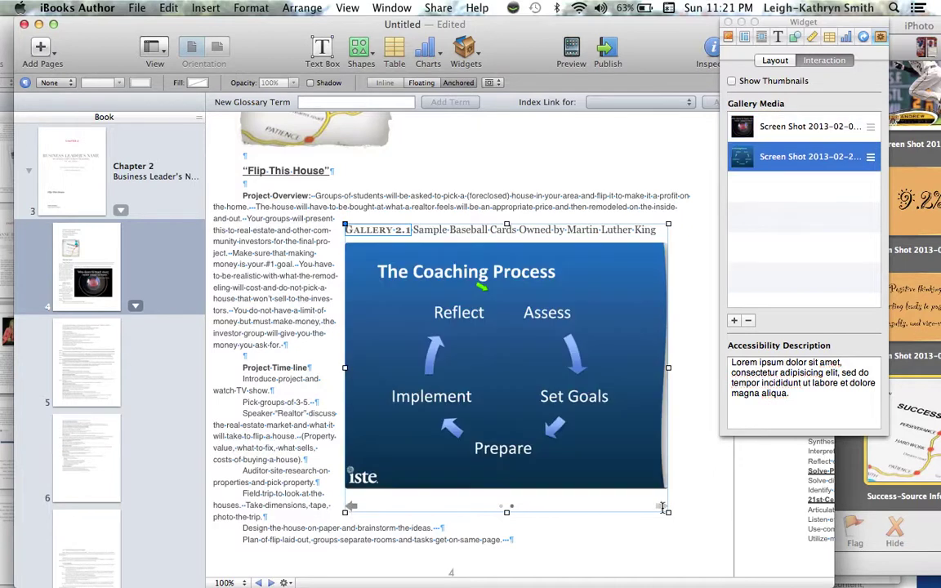
left_click(352, 509)
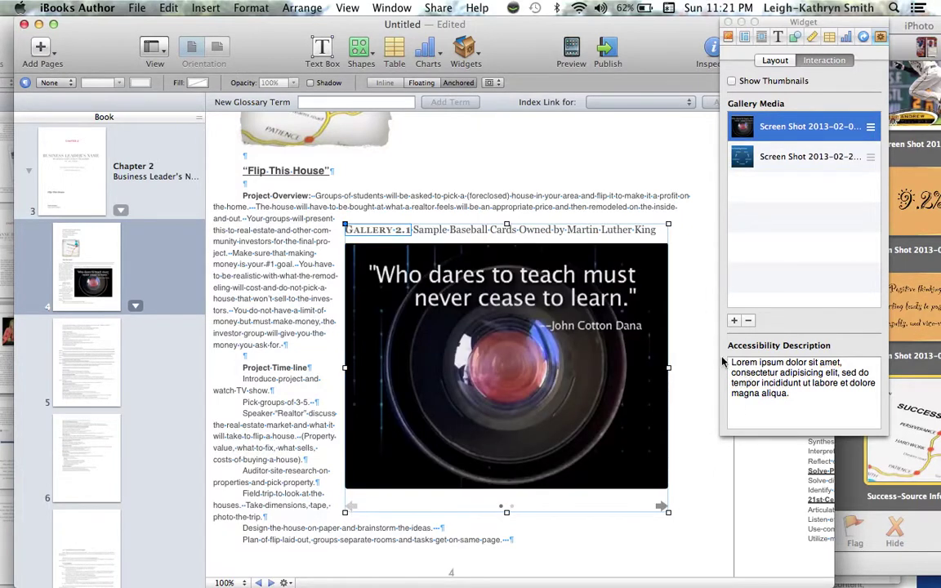
left_click(518, 235)
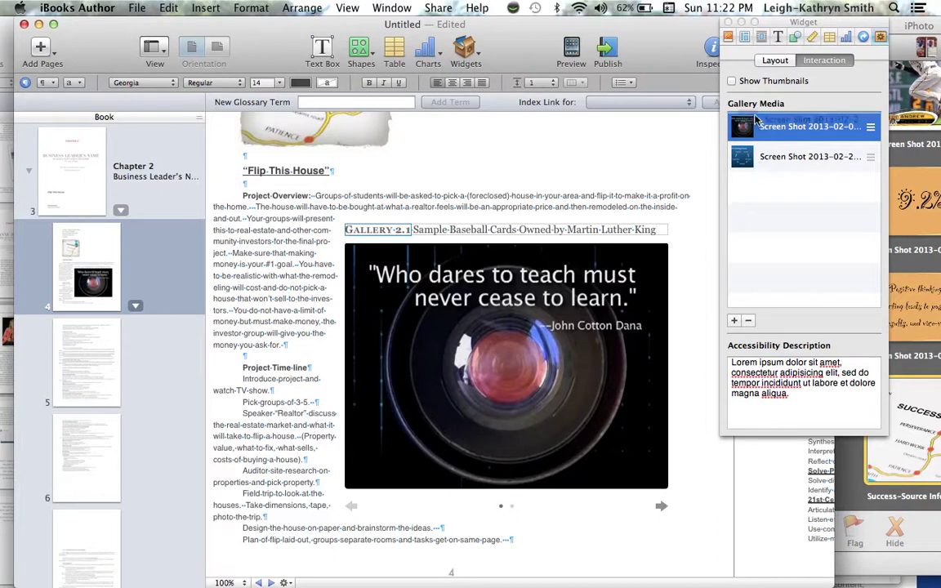
left_click_drag(870, 156, 872, 129)
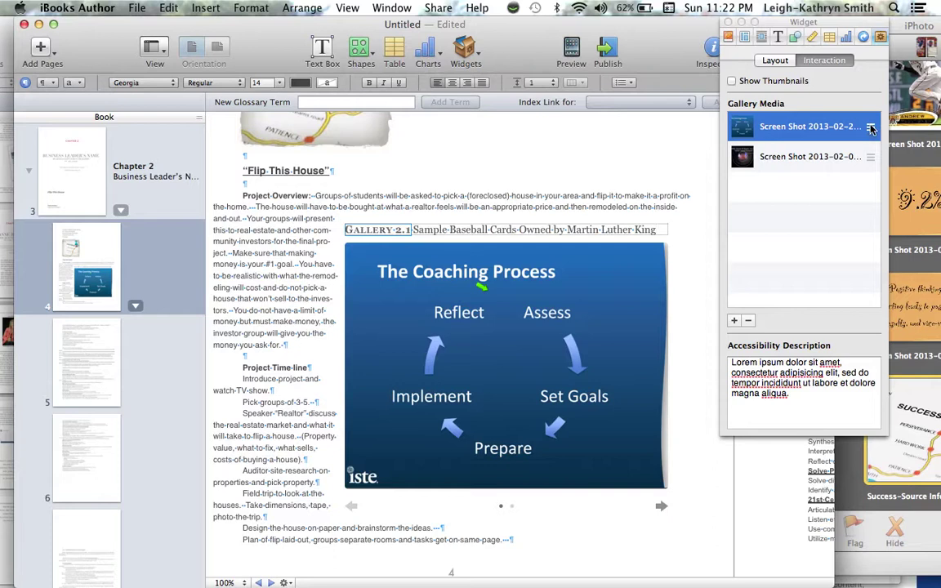
left_click(661, 507)
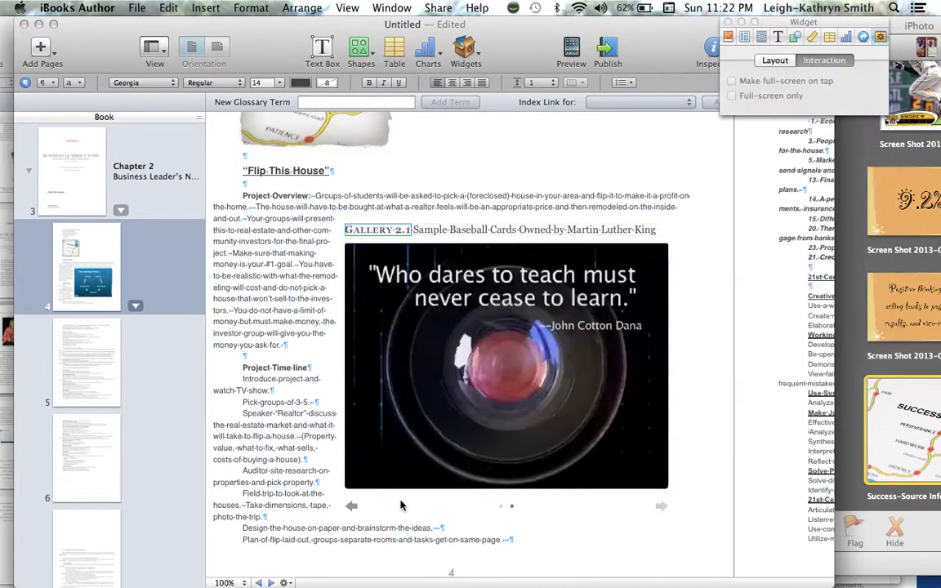
left_click(351, 508)
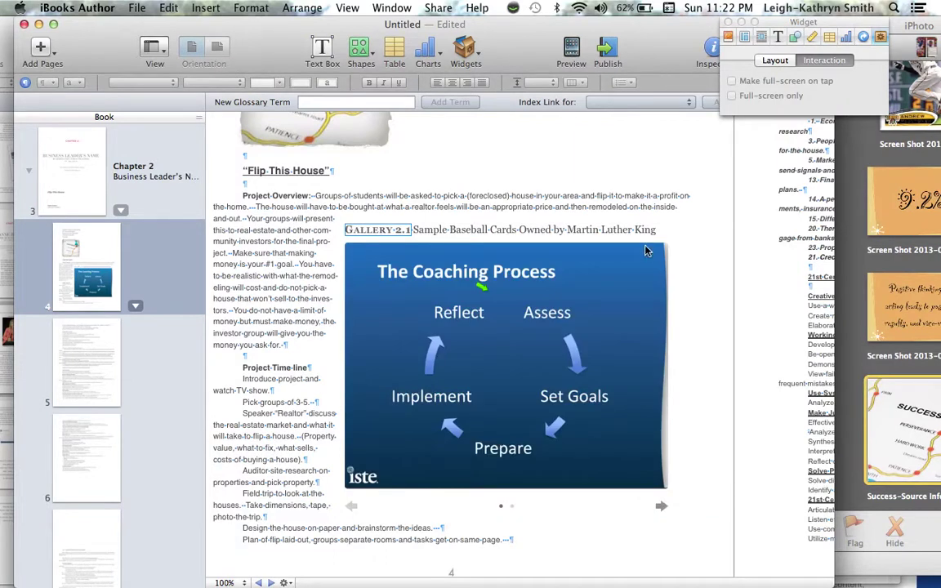
Move the camera lens picture back to first place in the gallery media and turn on thumbnails.
left_click(564, 327)
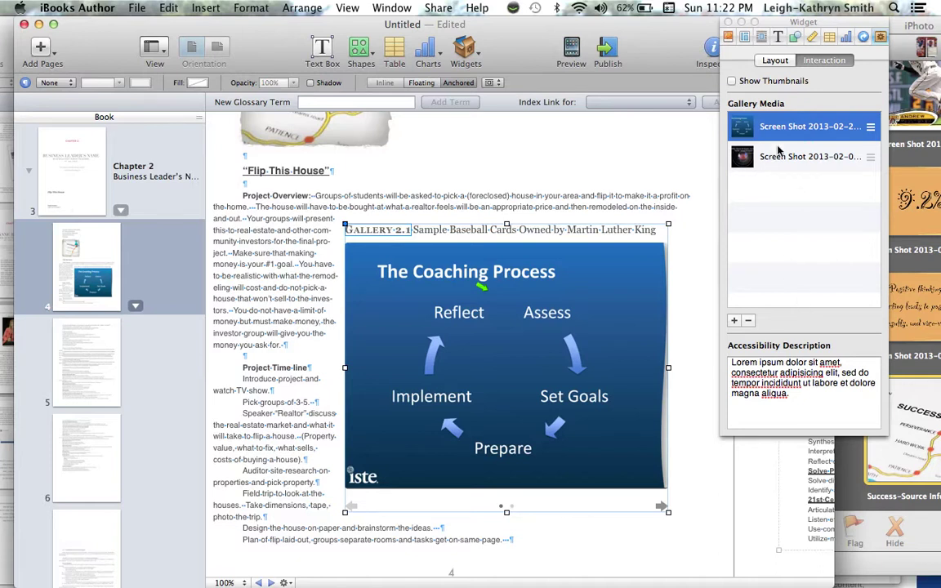
left_click_drag(872, 161, 870, 119)
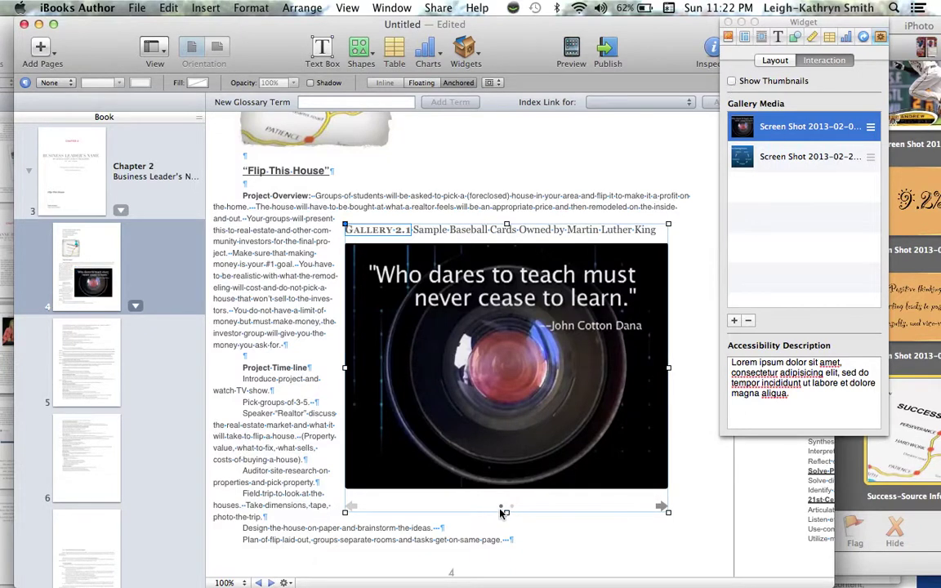
left_click(732, 81)
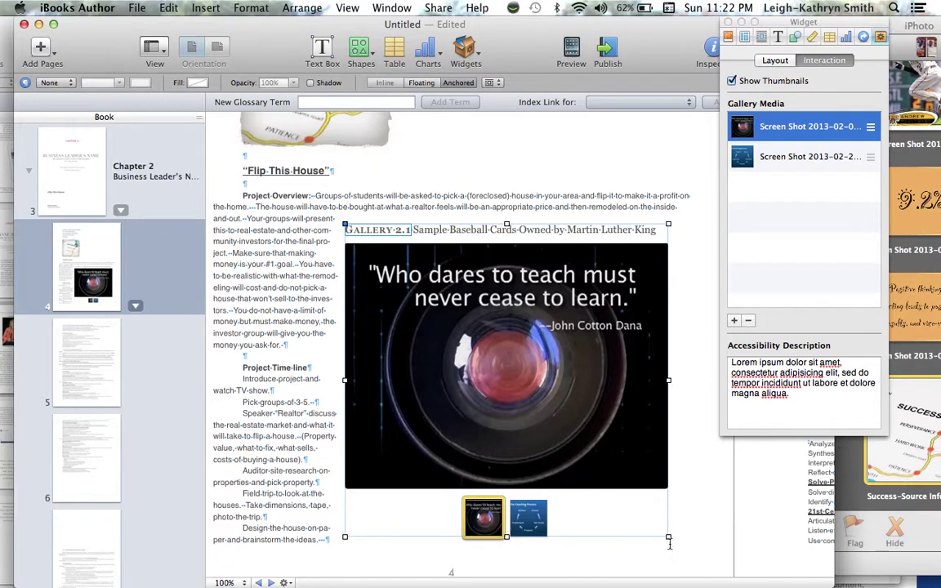
Shrink the whole gallery widget slightly on page 4 by its lower outer corner.
left_click_drag(666, 537, 597, 499)
left_click_drag(674, 531, 673, 531)
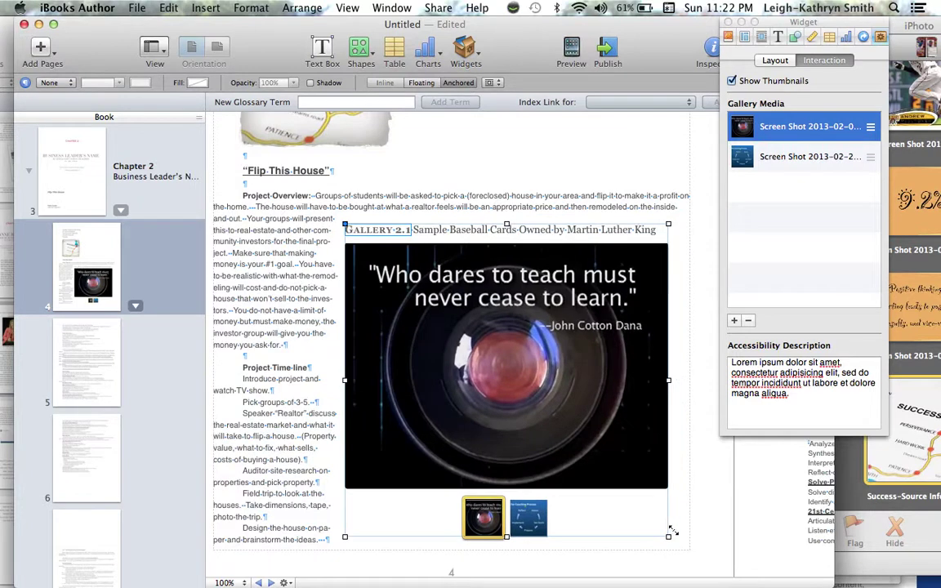
left_click(642, 489)
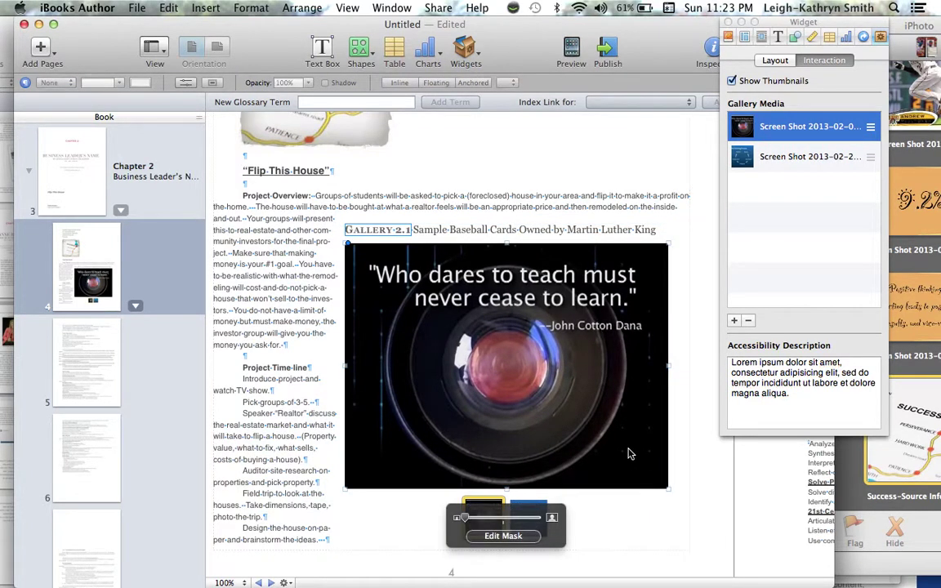
left_click(729, 491)
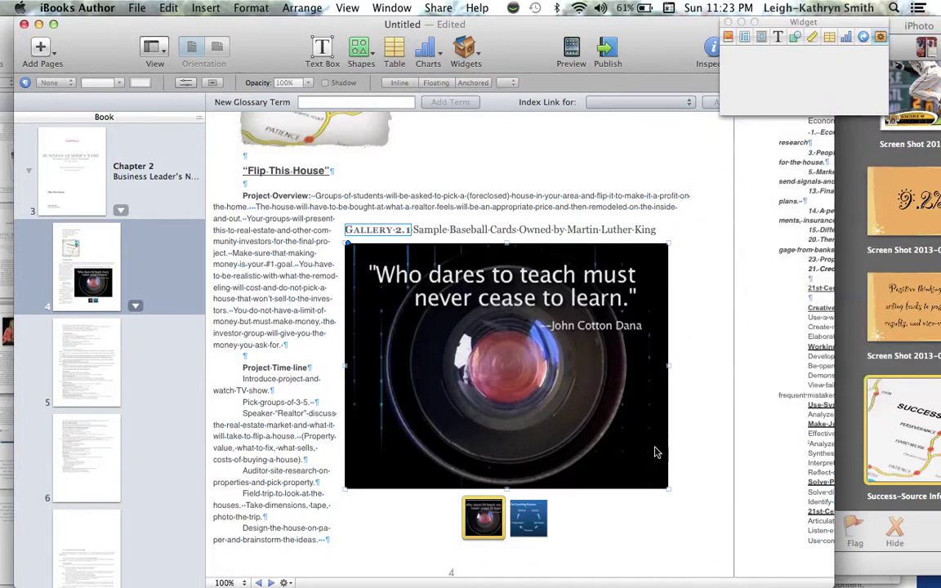
left_click(662, 527)
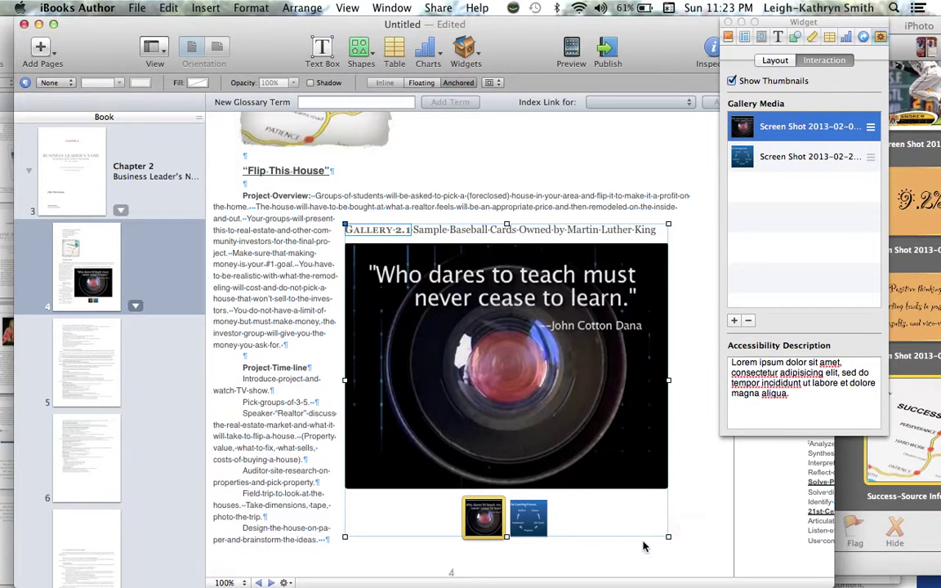
left_click_drag(667, 536, 615, 447)
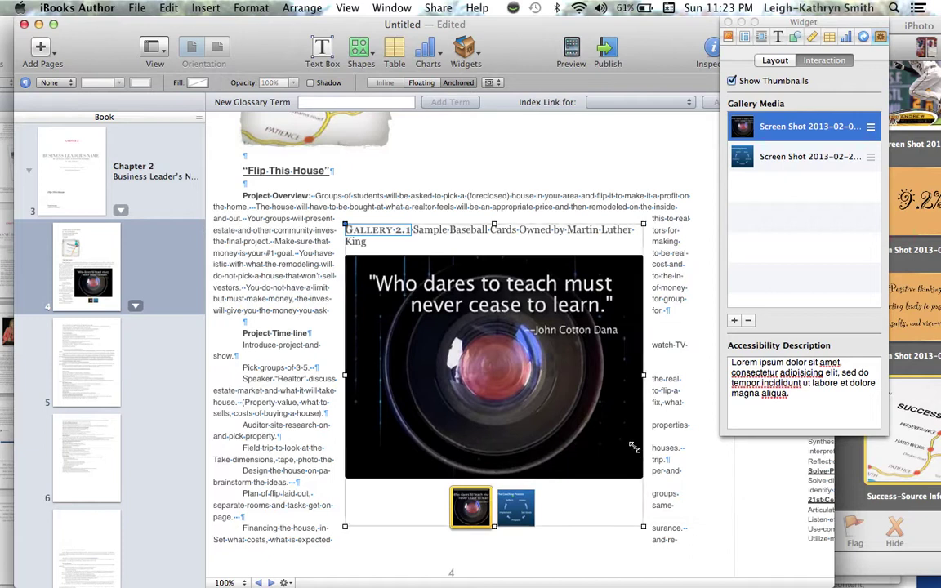
Move the gallery widget against the right margin of page 4 so the project text wraps along its left side, and deselect it.
double_click(473, 344)
left_click_drag(473, 343, 527, 386)
left_click_drag(450, 383, 326, 379)
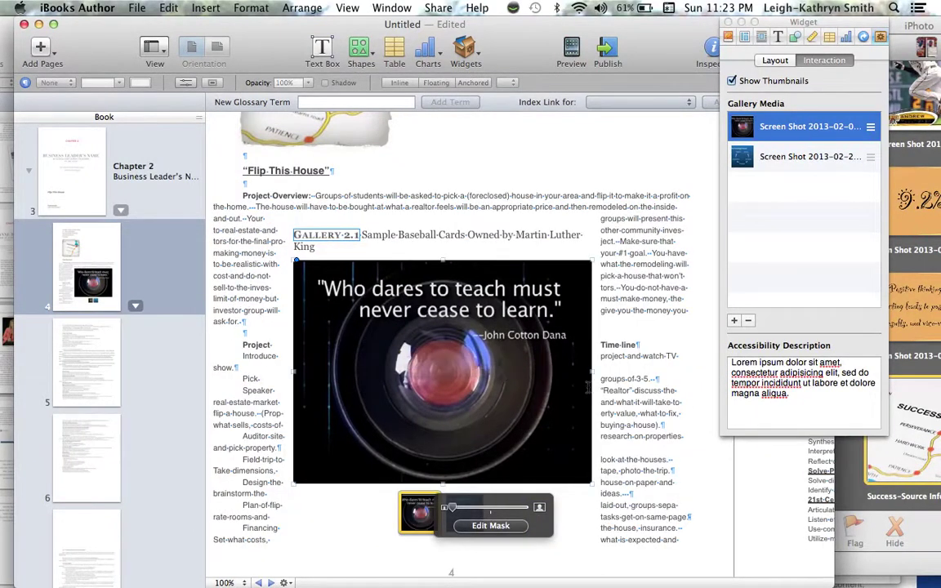
left_click_drag(503, 392, 605, 396)
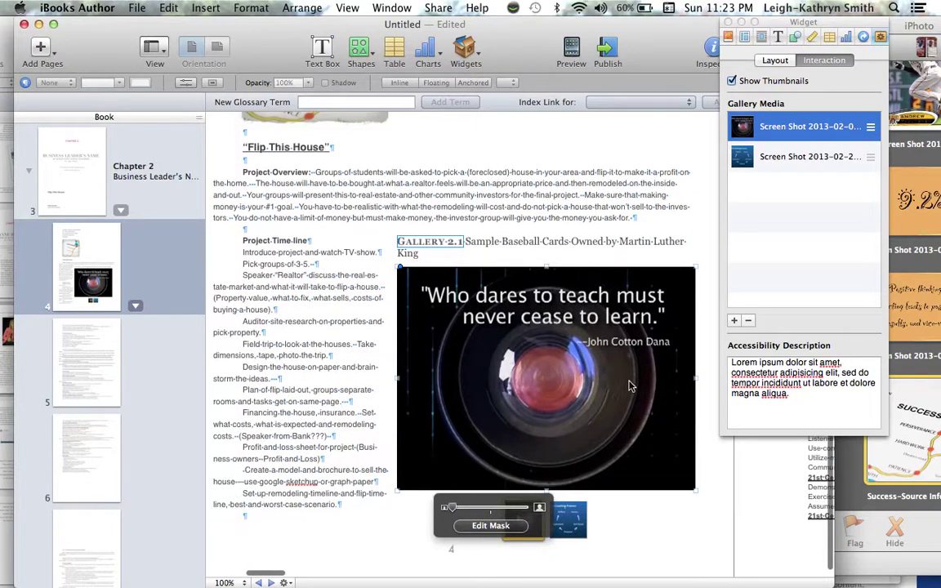
left_click_drag(630, 385, 625, 360)
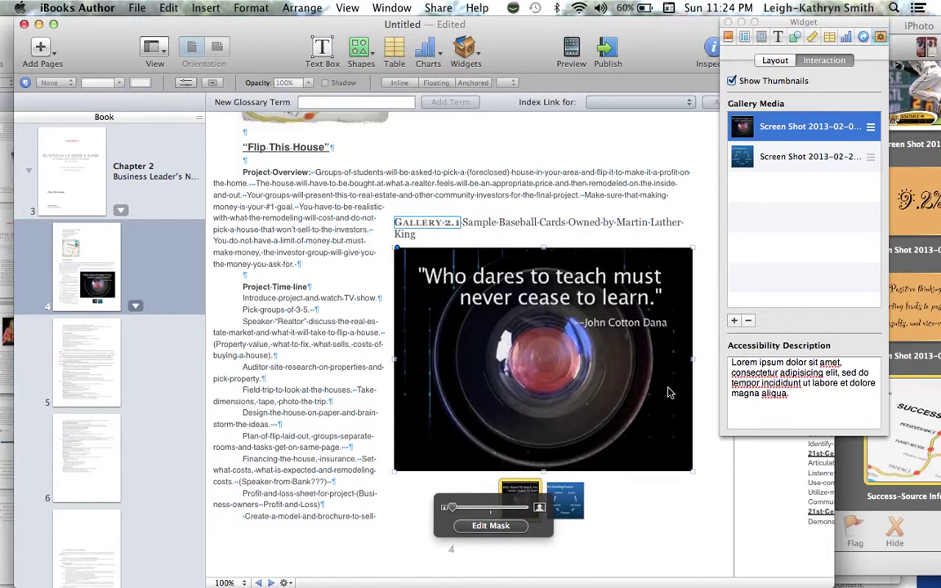
left_click(686, 499)
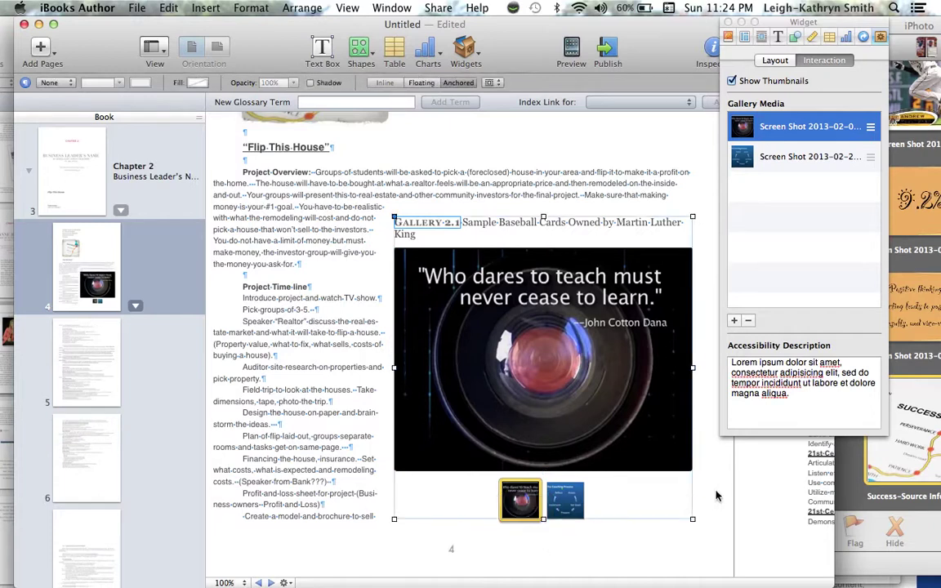
left_click(716, 496)
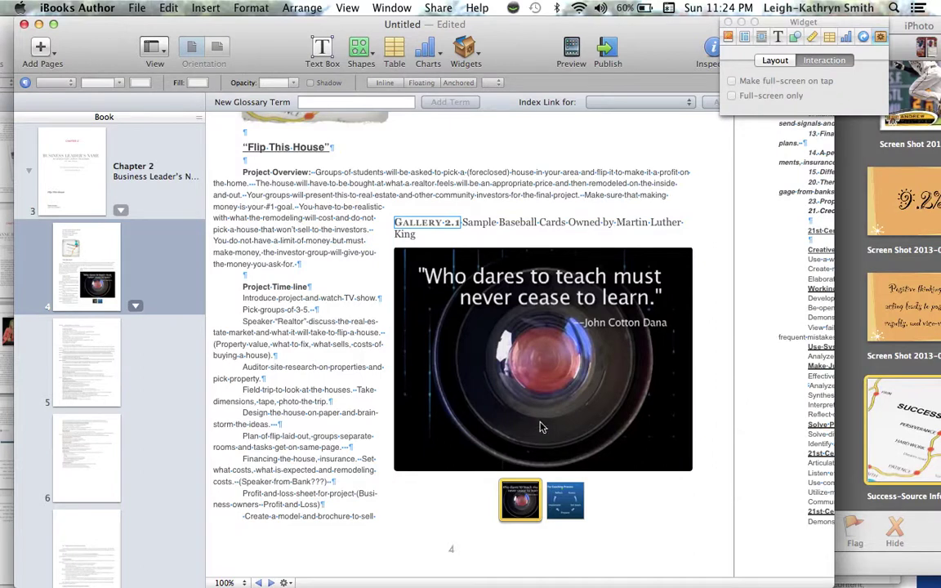
Insert two blank lines at the start of page 5, above the line "the house—use google sketchup or graph paper".
scroll(306, 138, "up", 2)
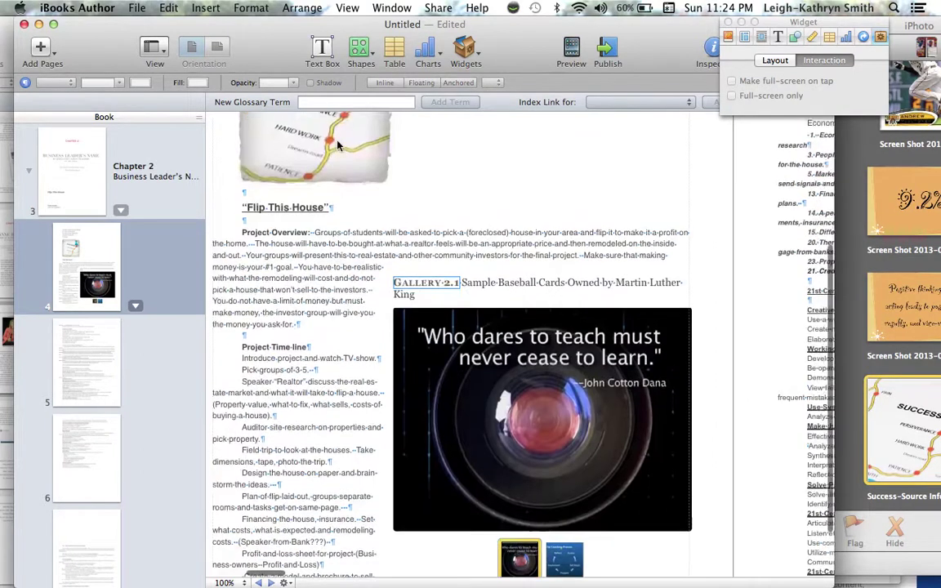
scroll(546, 426, "down", 10)
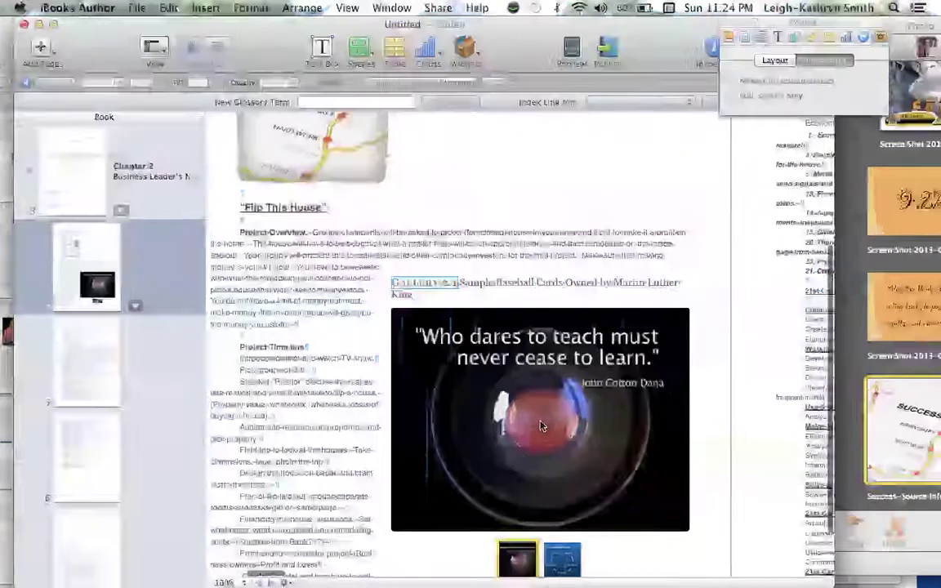
scroll(540, 421, "up", 10)
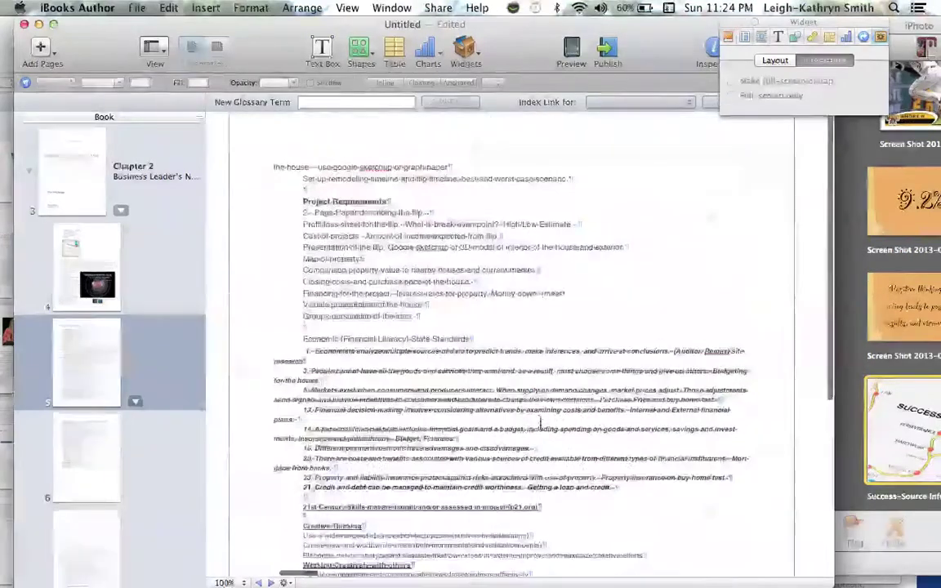
scroll(540, 421, "down", 10)
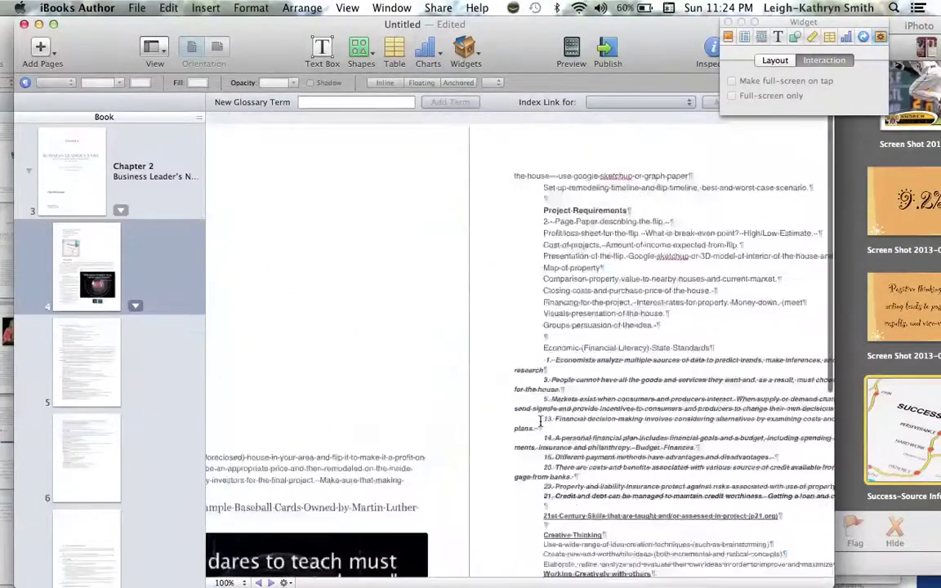
scroll(540, 421, "left", 5)
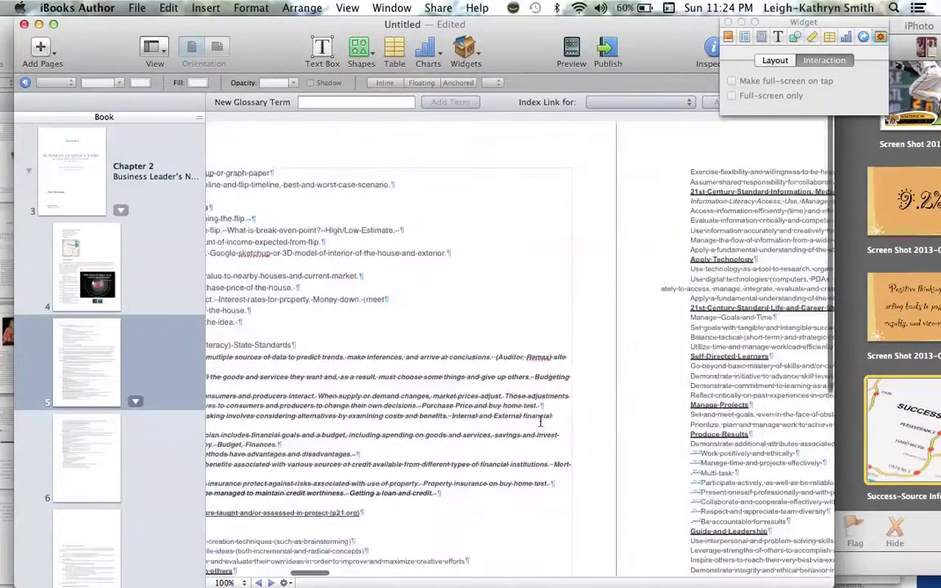
scroll(540, 420, "down", 5)
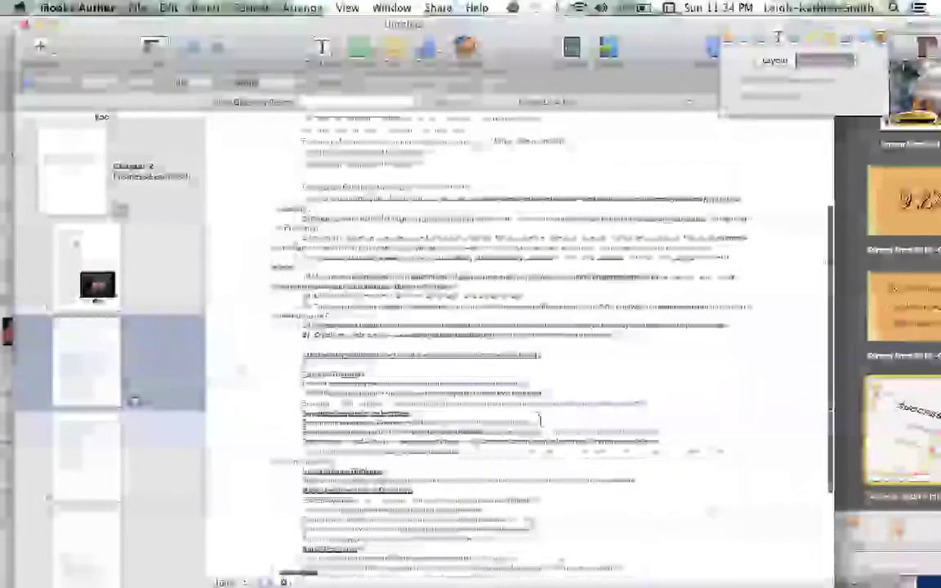
scroll(540, 421, "up", 5)
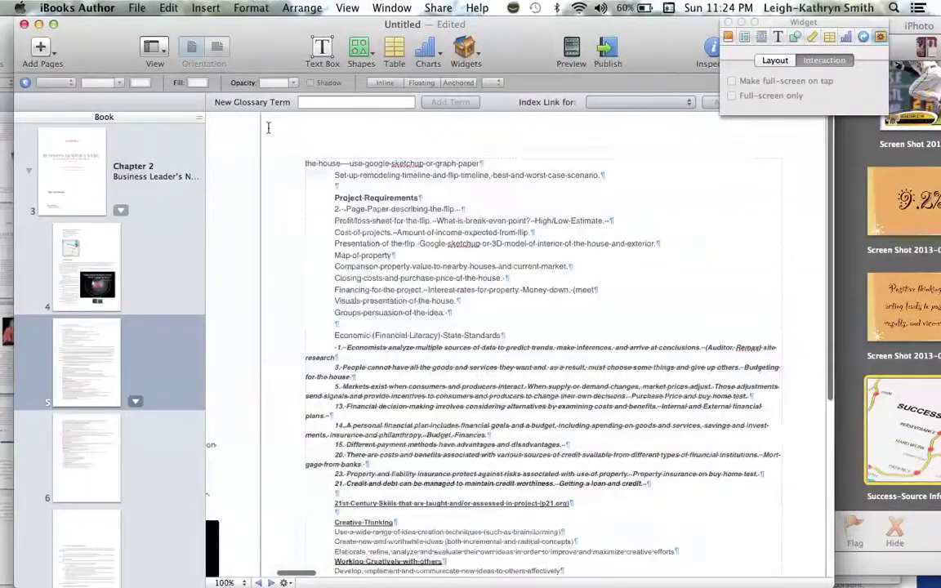
left_click(308, 168)
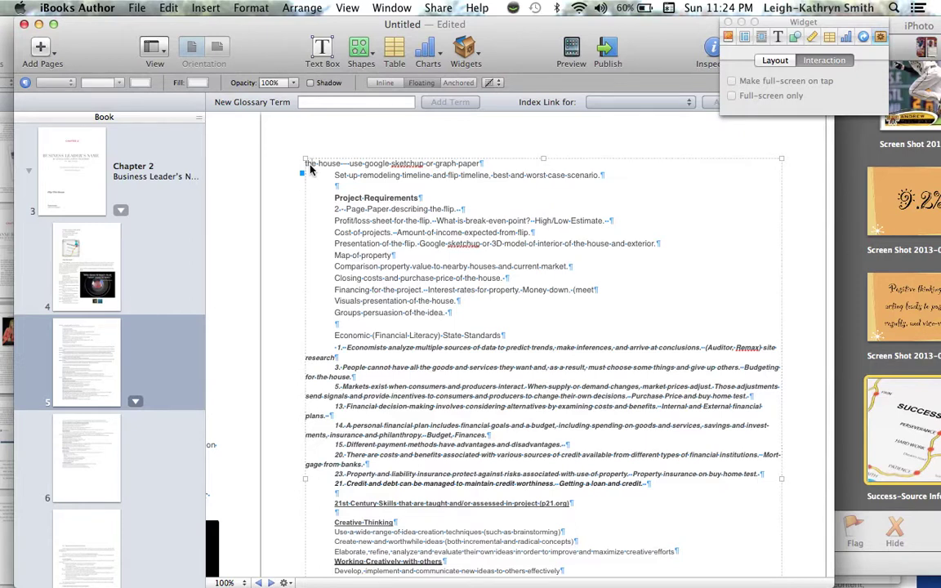
double_click(311, 165)
key("BackSpace")
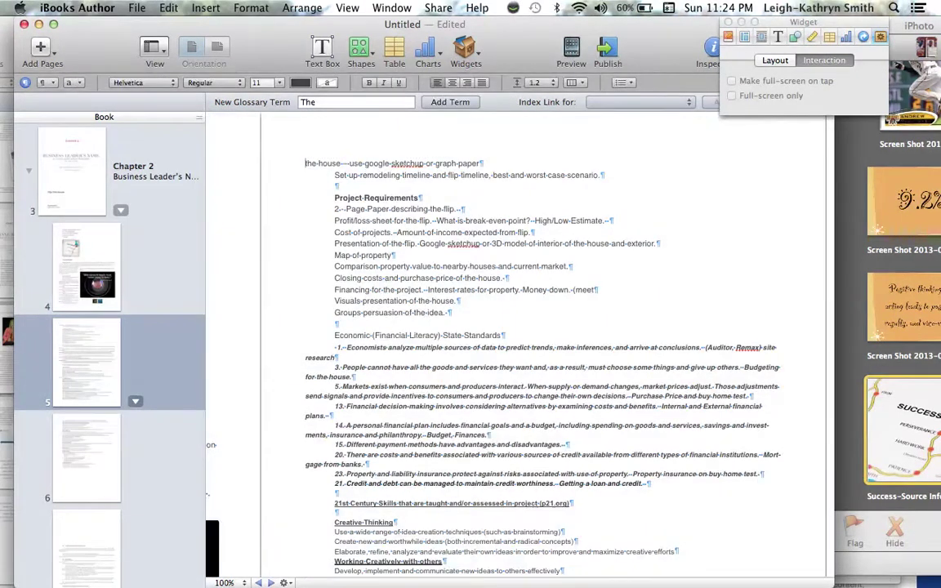
key("ctrl+z")
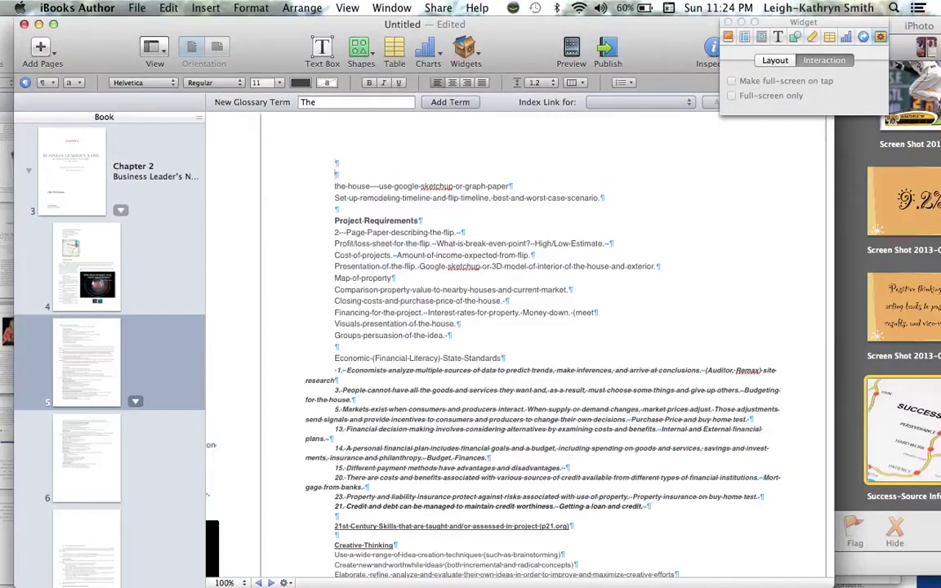
left_click(317, 125)
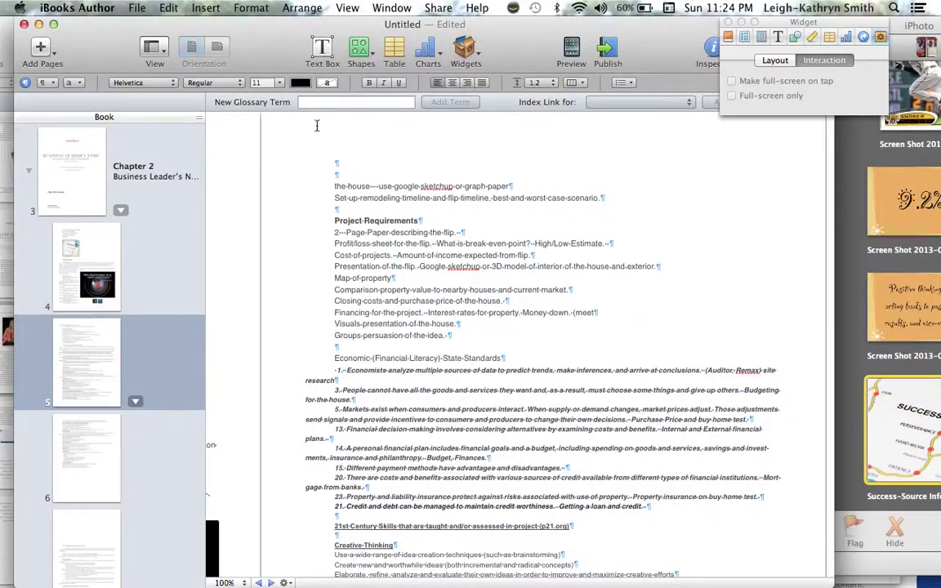
key("super+z")
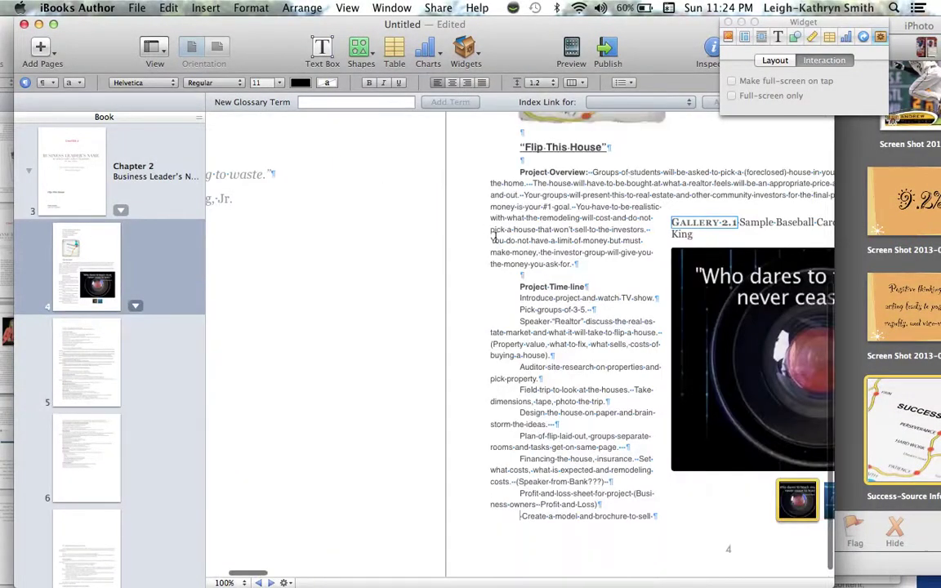
key("super+z")
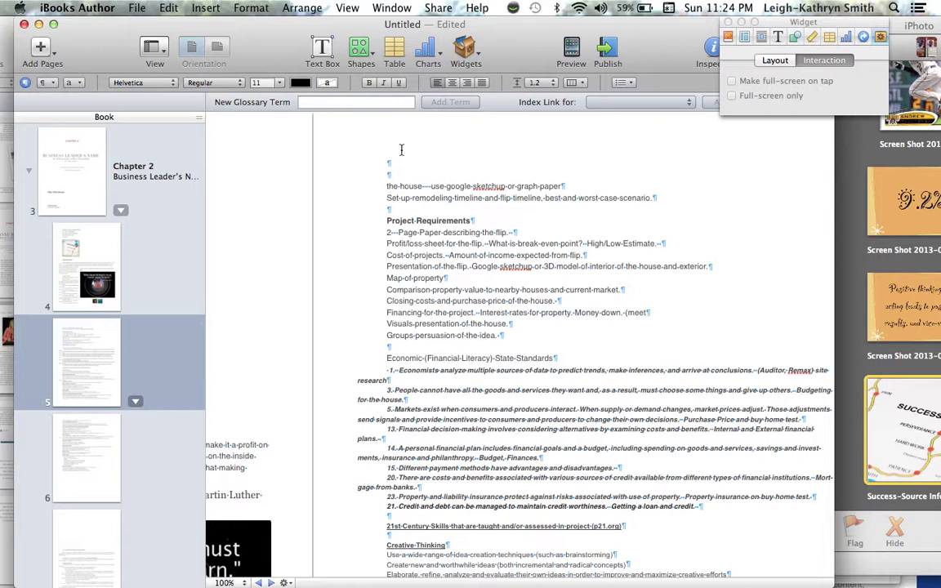
Insert a Media widget on page 5 among the project requirements and select its movie placeholder.
left_click(465, 49)
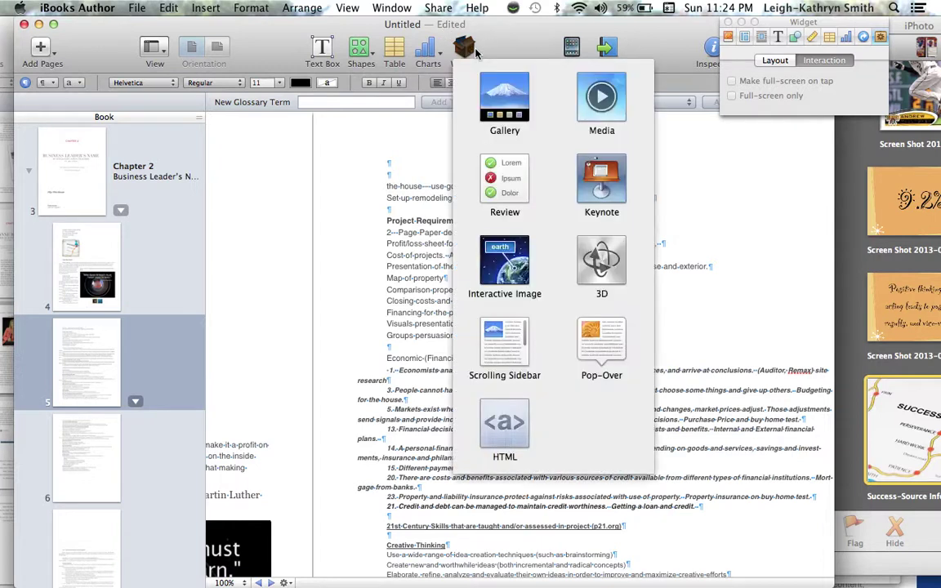
left_click(594, 101)
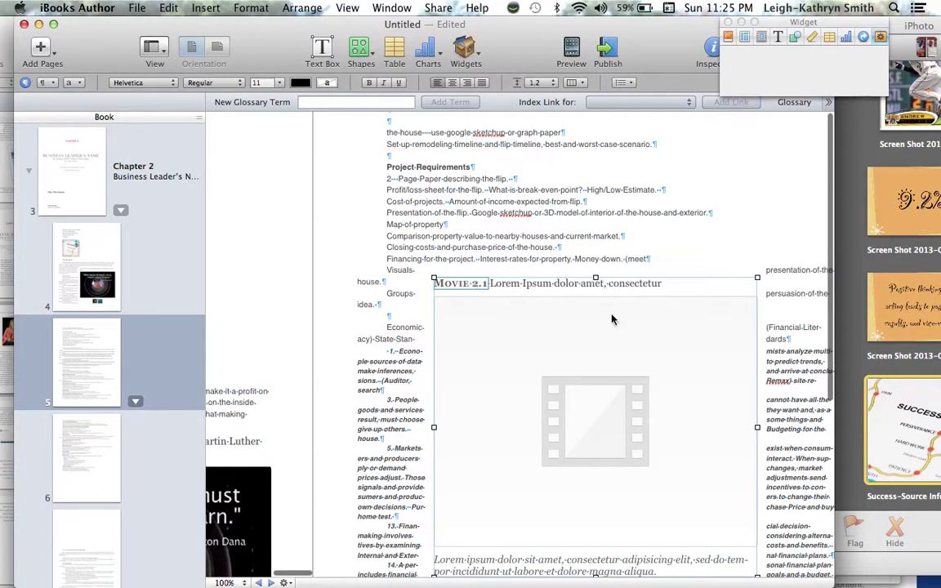
left_click(593, 418)
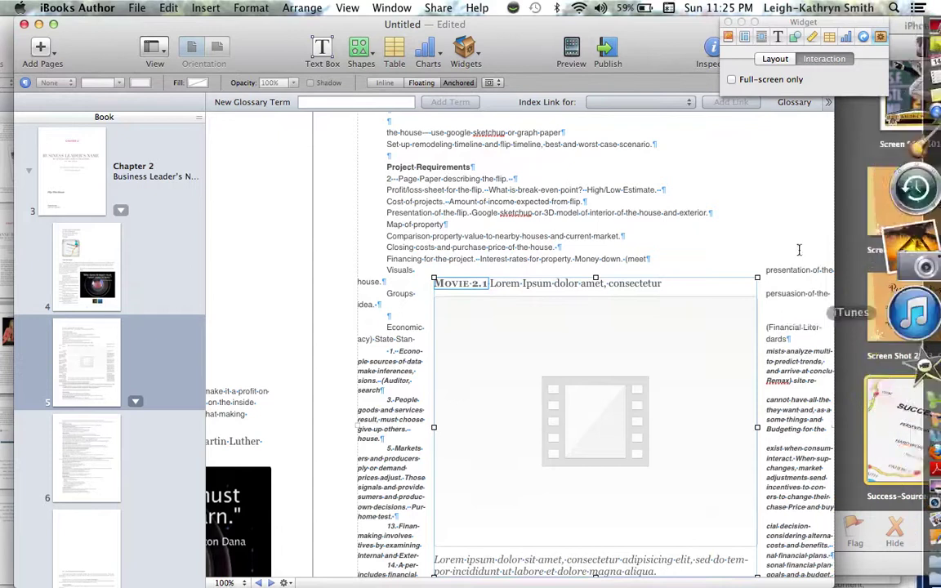
Switch to Finder and look through the Desktop files, including the "To be Watched - Keep?" folder, for a movie file.
key("super+Tab")
key("super+Tab")
key("super+Tab")
key("super+Tab")
key("Escape")
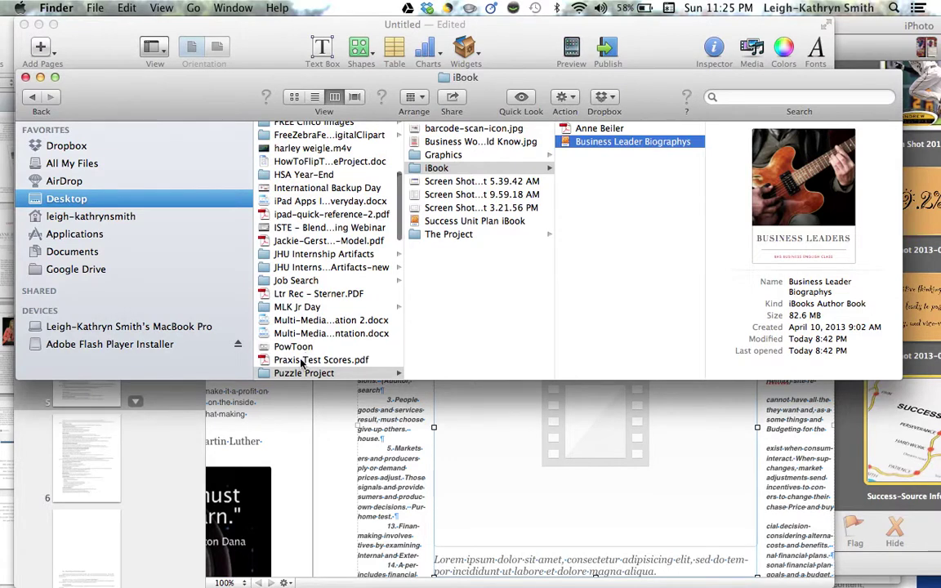
scroll(302, 364, "down", 10)
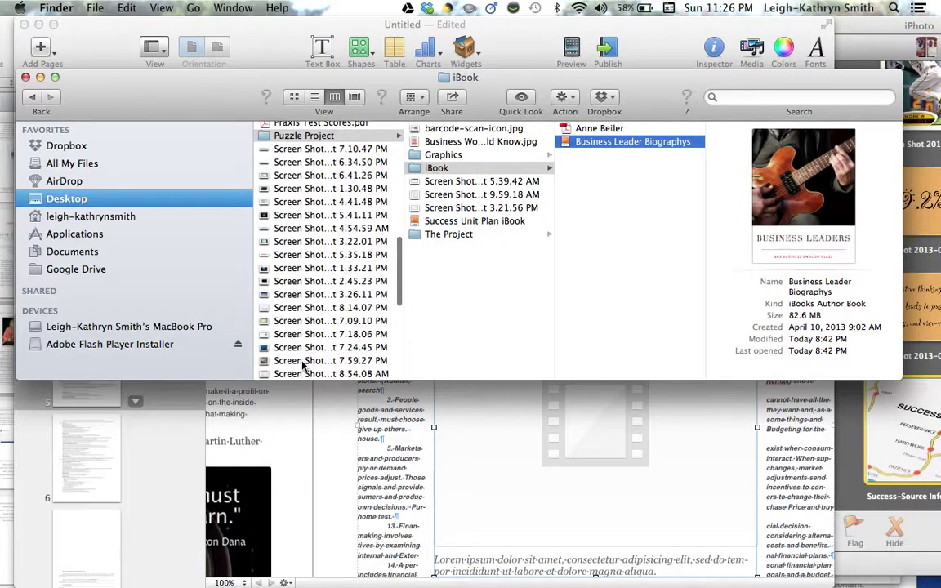
scroll(303, 367, "down", 8)
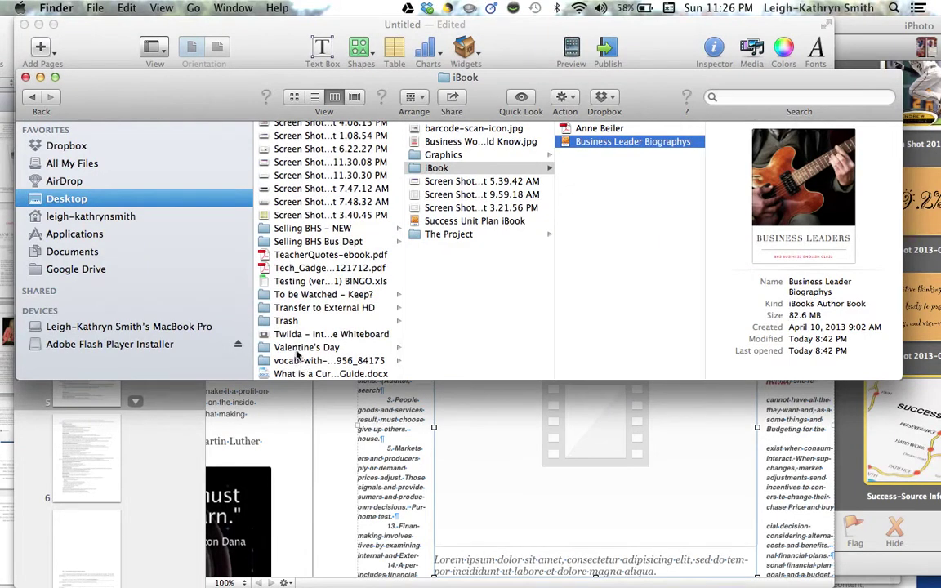
left_click(306, 297)
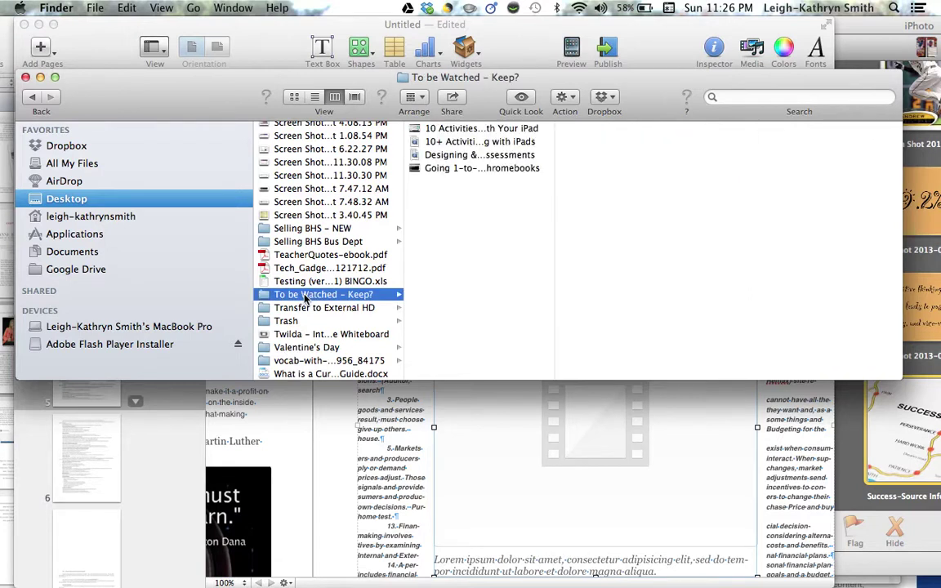
scroll(306, 299, "up", 3)
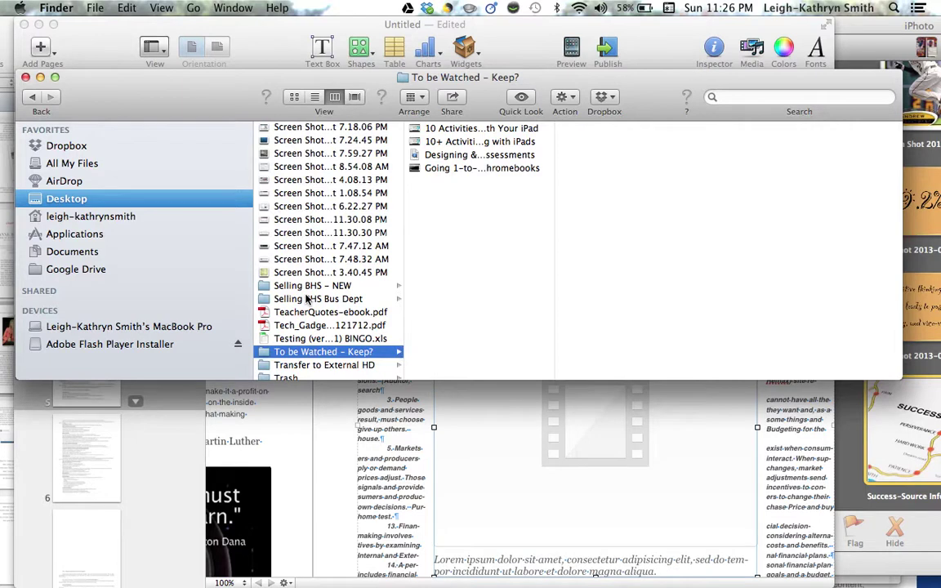
scroll(305, 299, "up", 8)
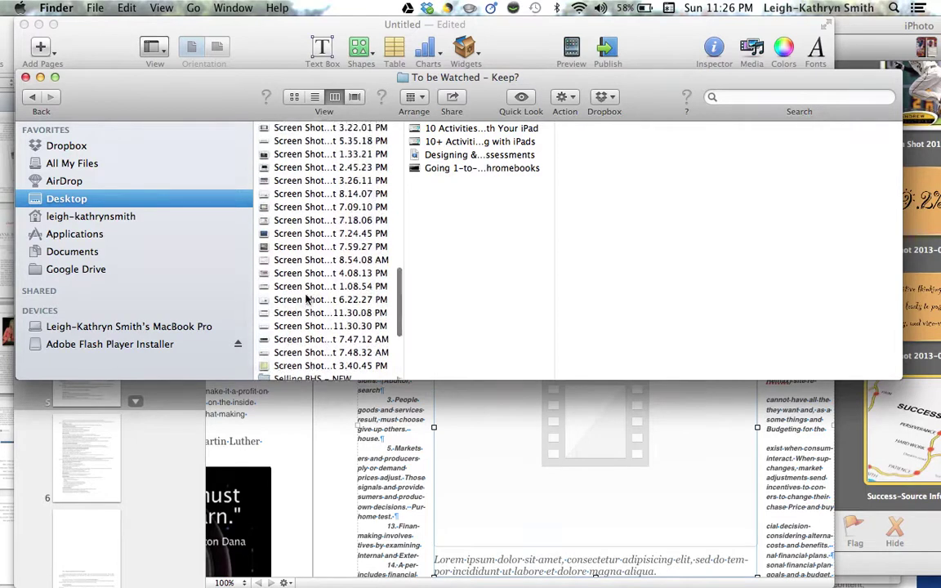
scroll(306, 299, "up", 10)
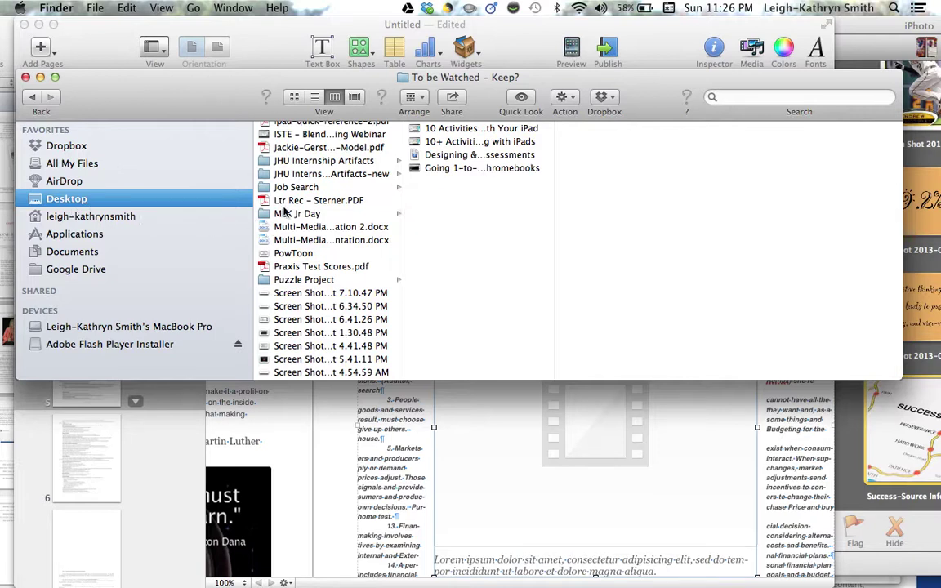
left_click(300, 256)
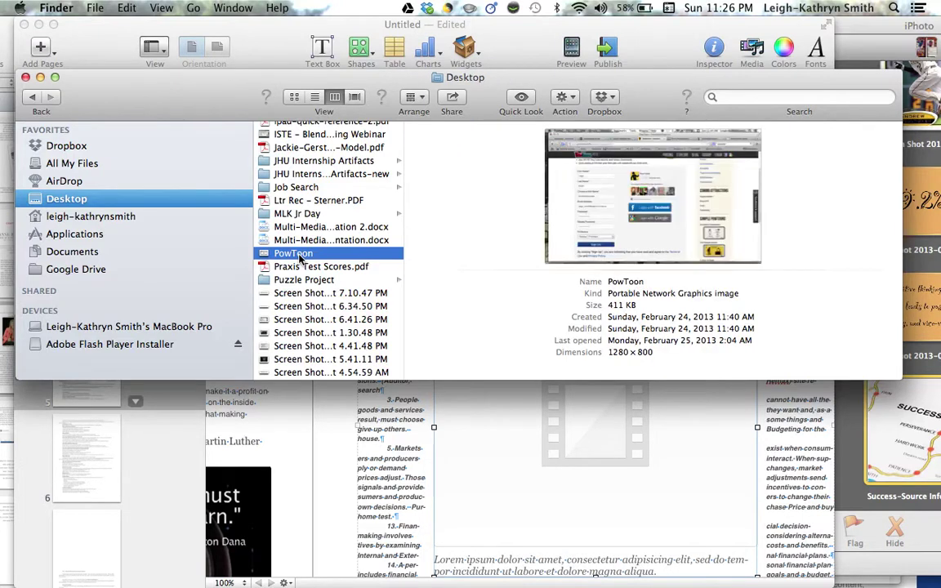
scroll(324, 242, "up", 1)
scroll(324, 242, "up", 4)
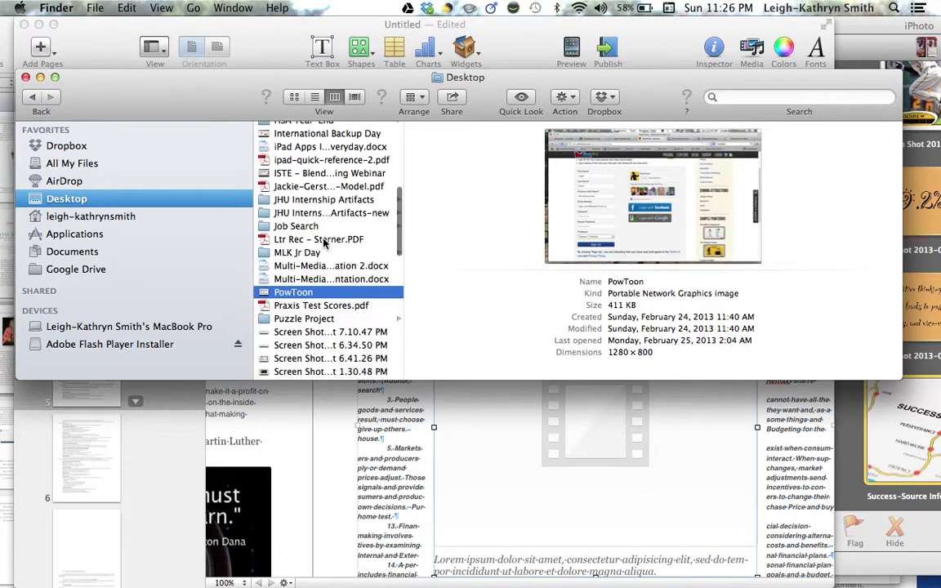
scroll(324, 242, "up", 4)
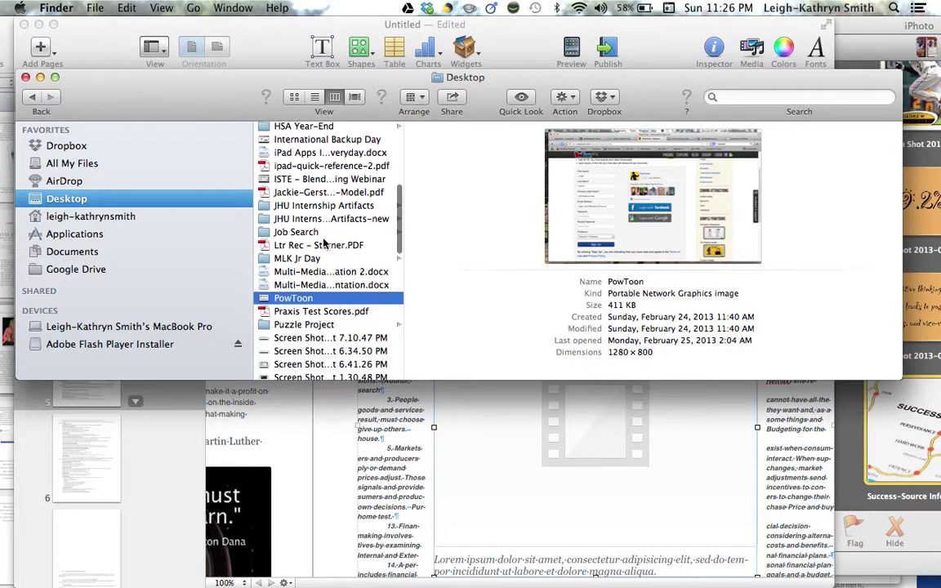
scroll(324, 242, "up", 5)
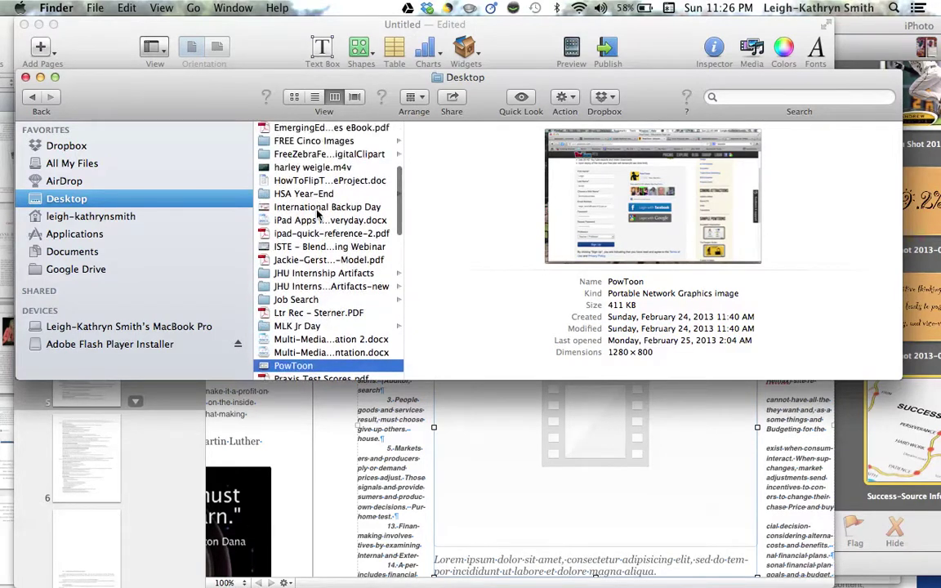
Place the International Backup Day movie from the Desktop into the page 5 movie placeholder, and shift the widget to the page's left margin.
left_click(315, 209)
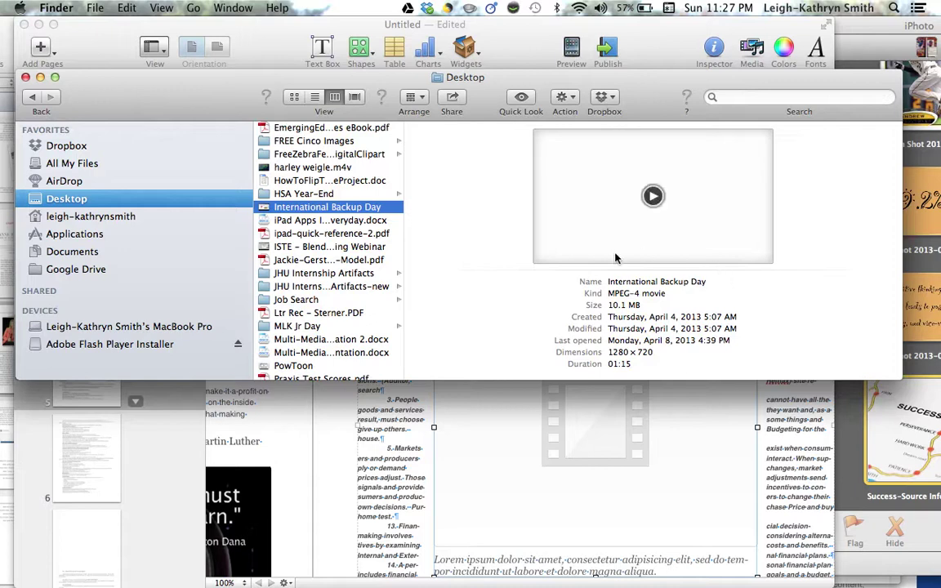
mouse_move(656, 205)
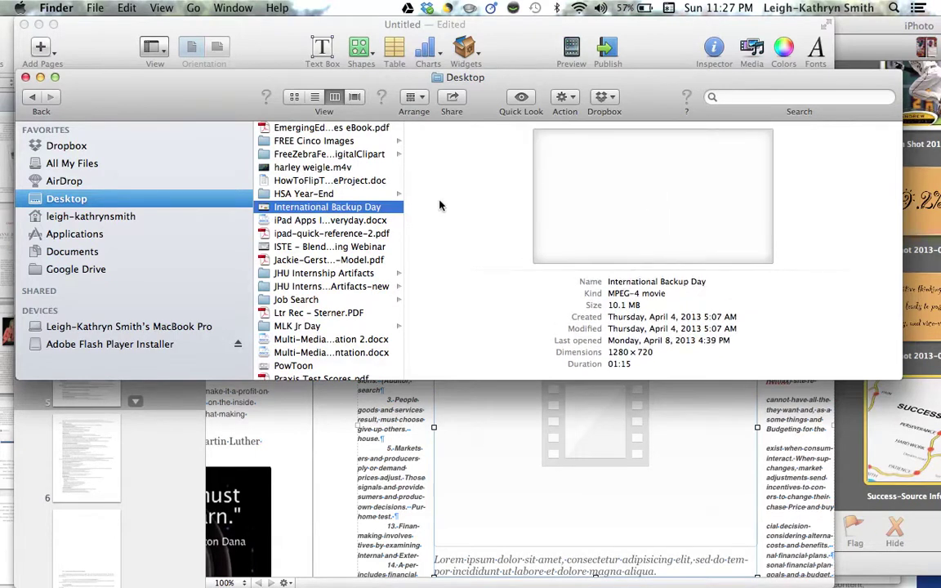
left_click_drag(576, 209, 524, 470)
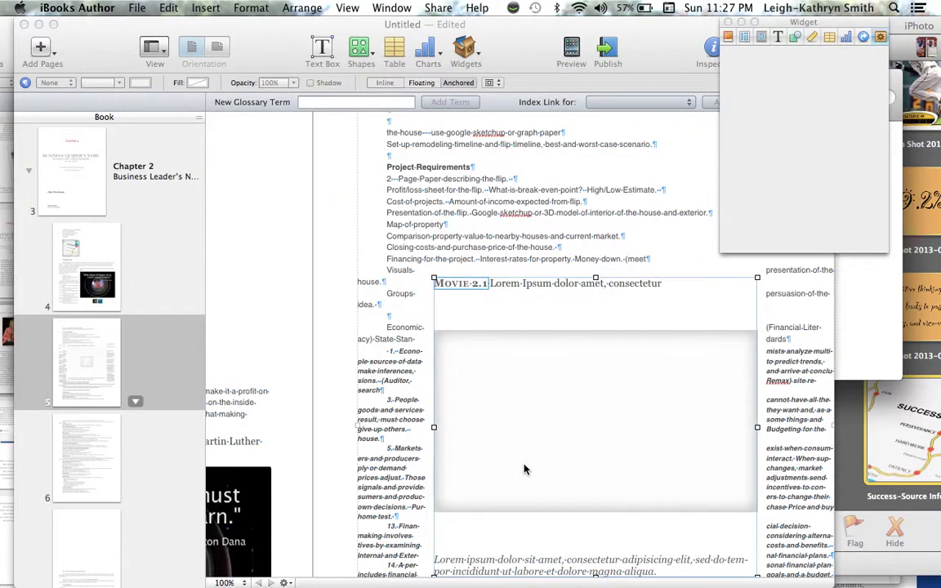
left_click(559, 420)
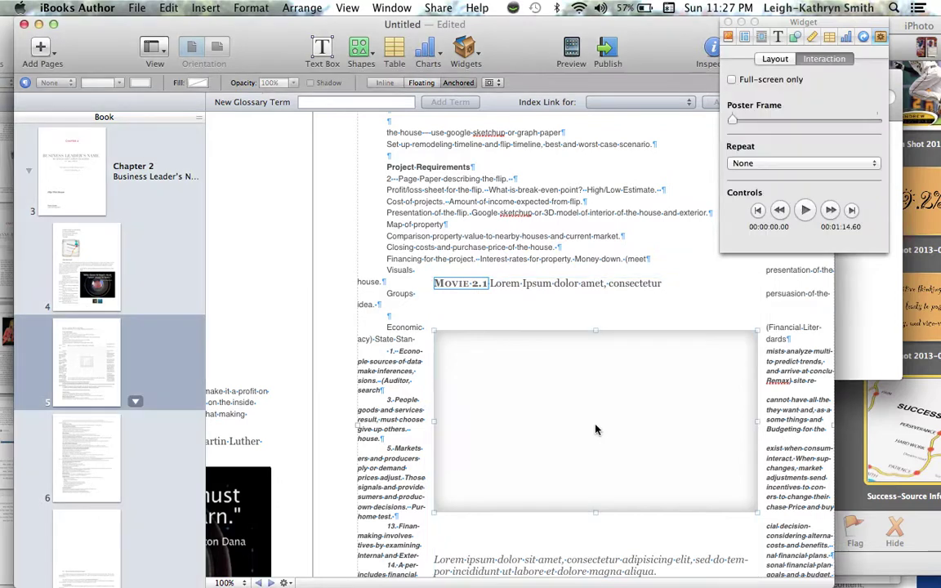
left_click_drag(658, 418, 530, 420)
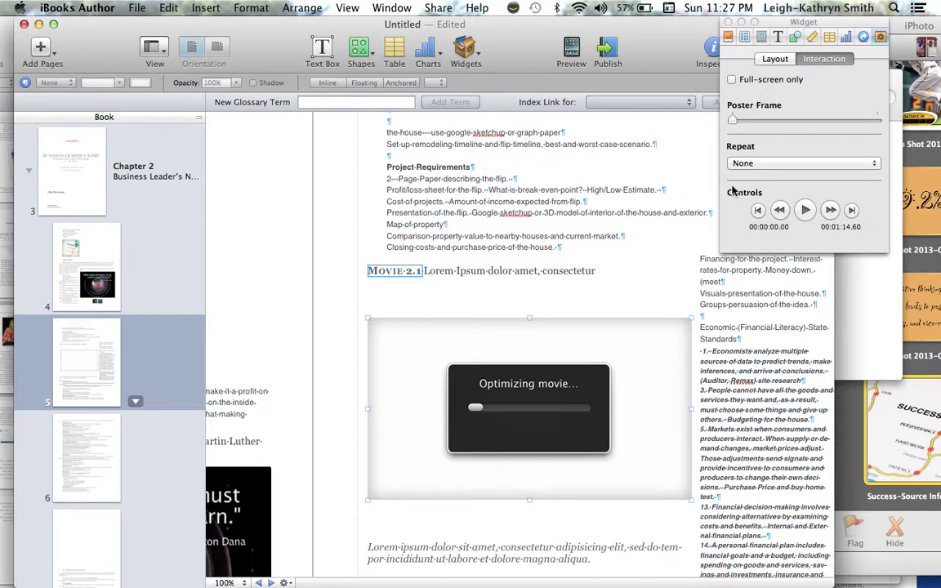
Check the movie widget's repeat options, then play the start of the movie on the page and pause it.
left_click(790, 165)
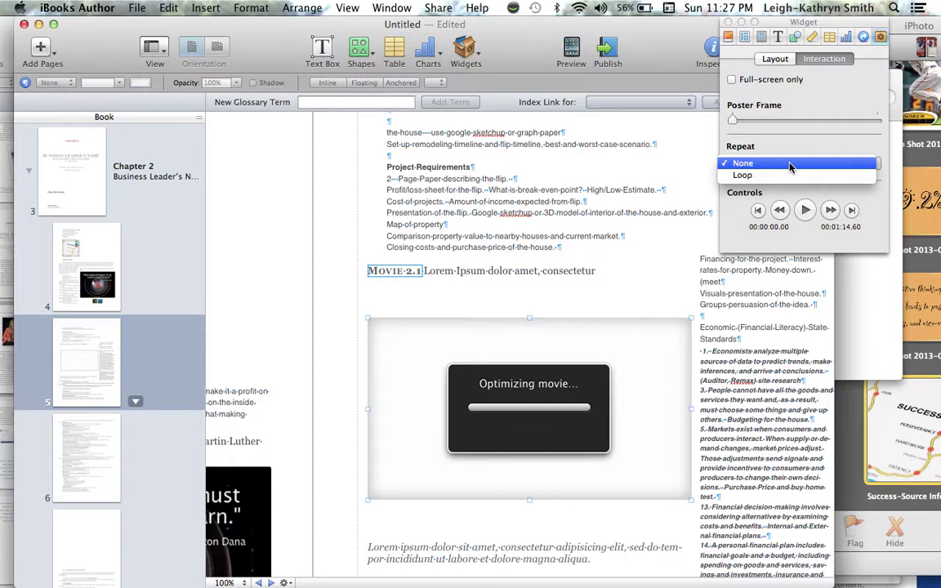
left_click(806, 215)
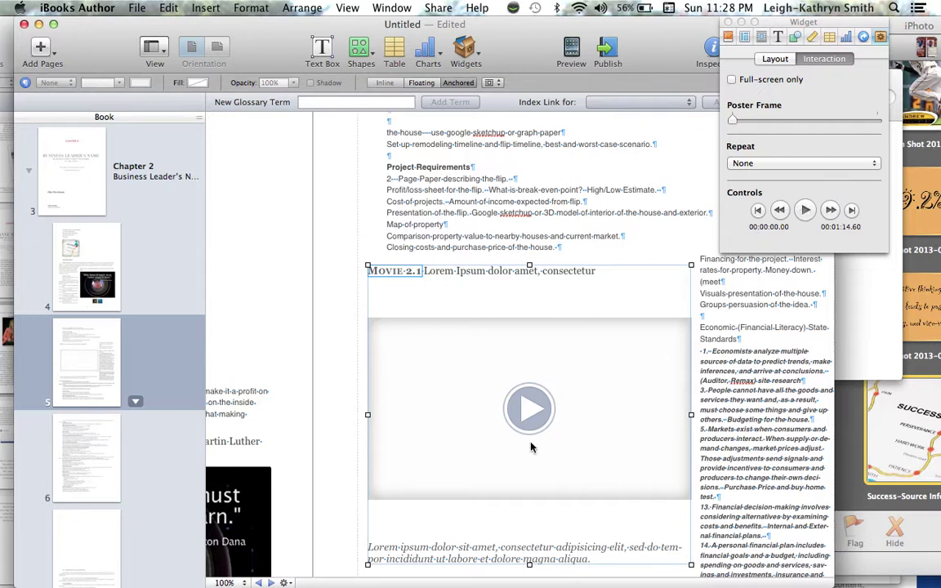
left_click(522, 410)
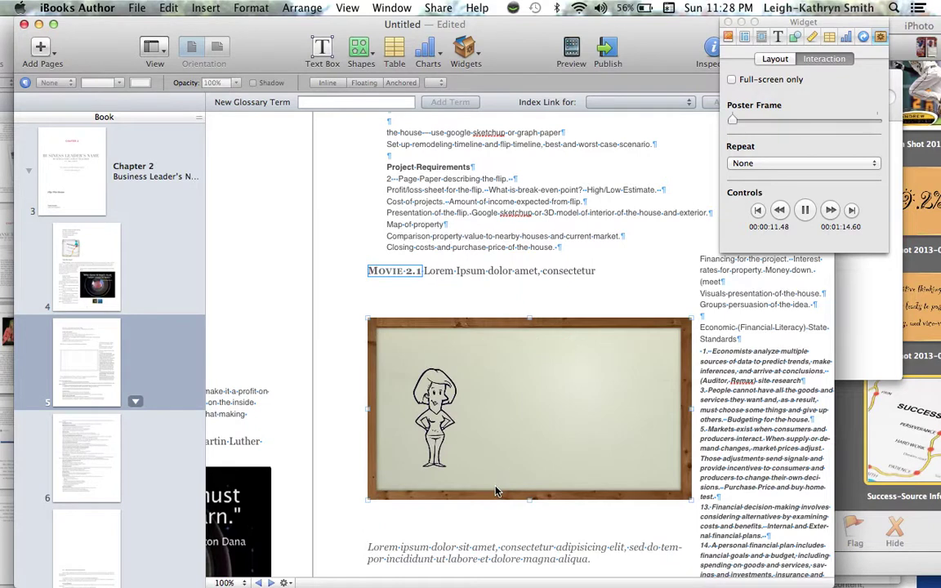
left_click(533, 452)
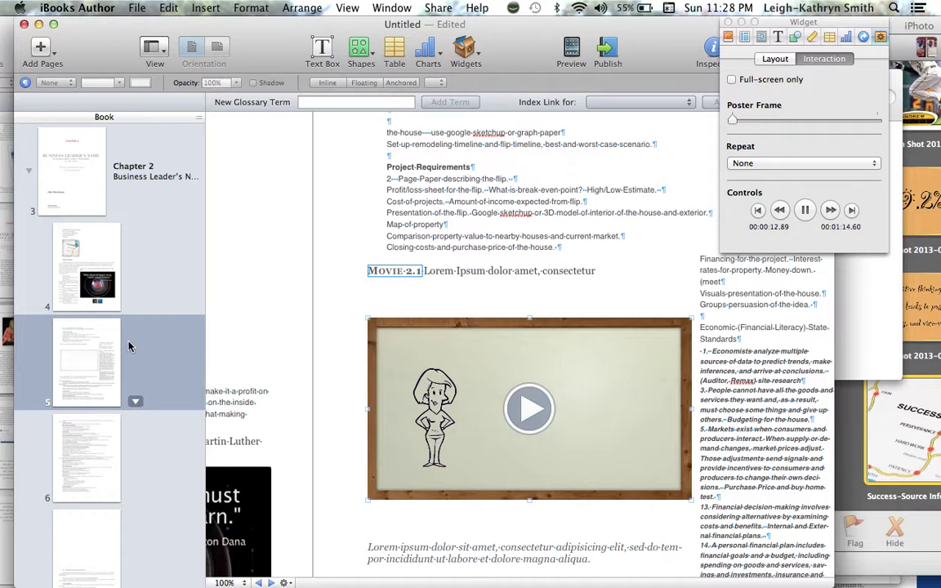
Delete the untitled Chapter 1 with the guitar picture, including both of its pages, and confirm the deletion.
scroll(185, 299, "up", 5)
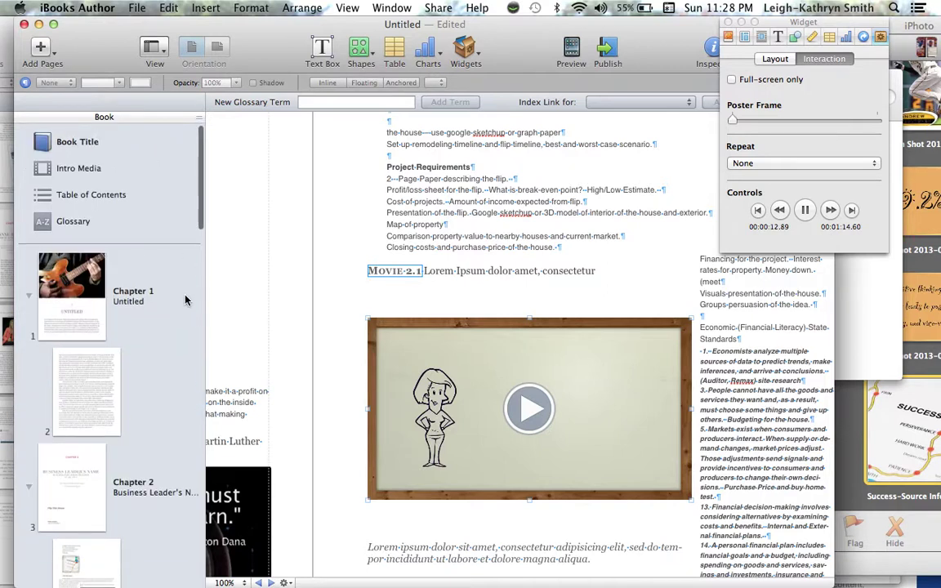
left_click(100, 301)
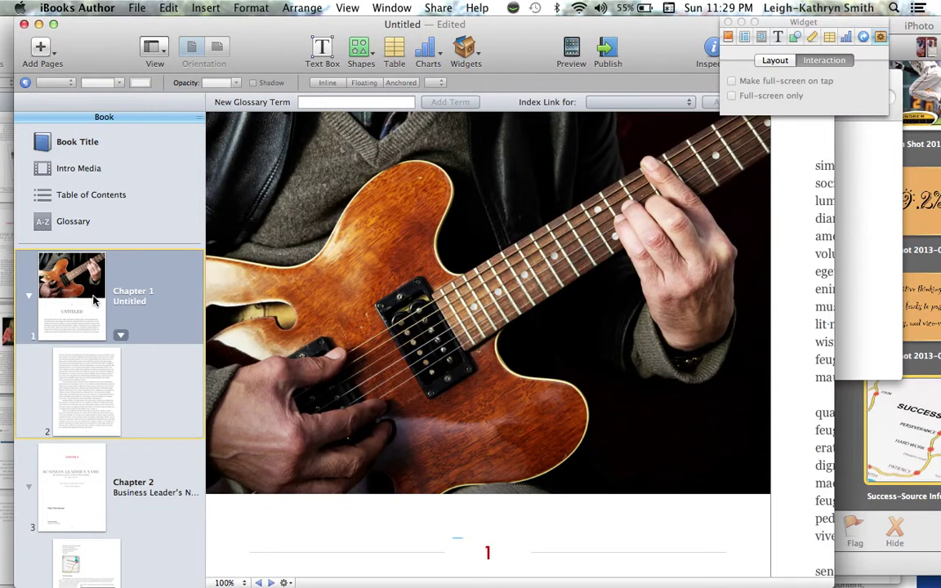
key("Delete")
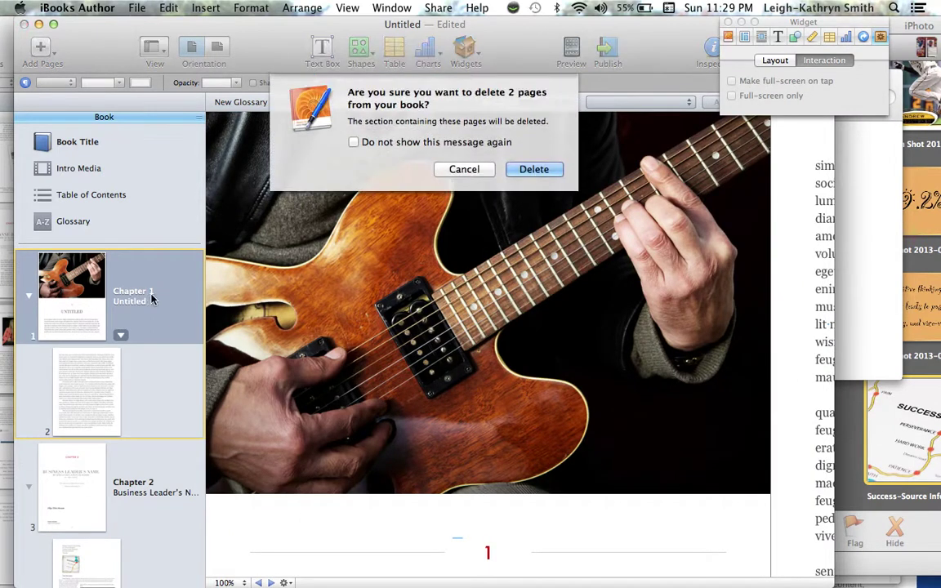
left_click(552, 170)
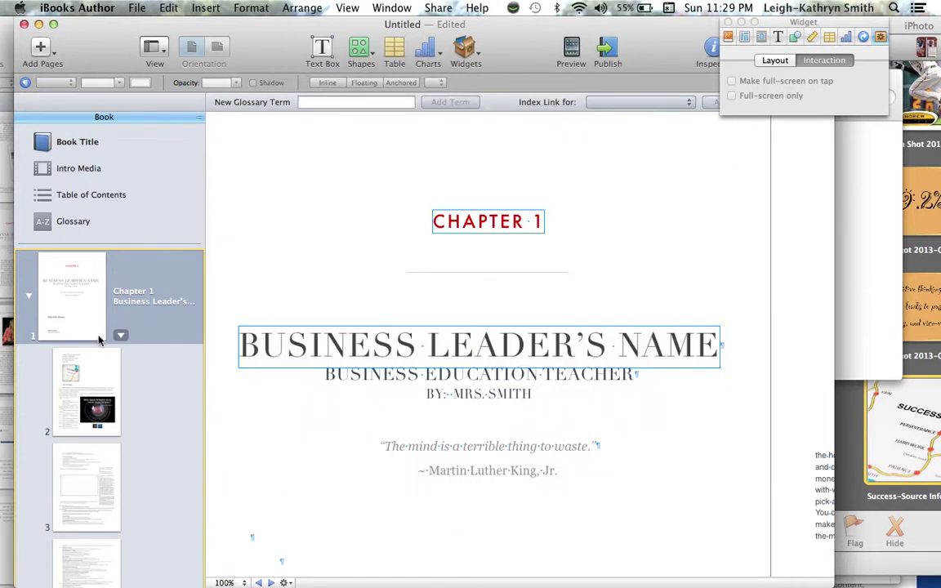
Examine the remaining chapter's page thumbnails through to its last page, page 18.
scroll(122, 462, "down", 15)
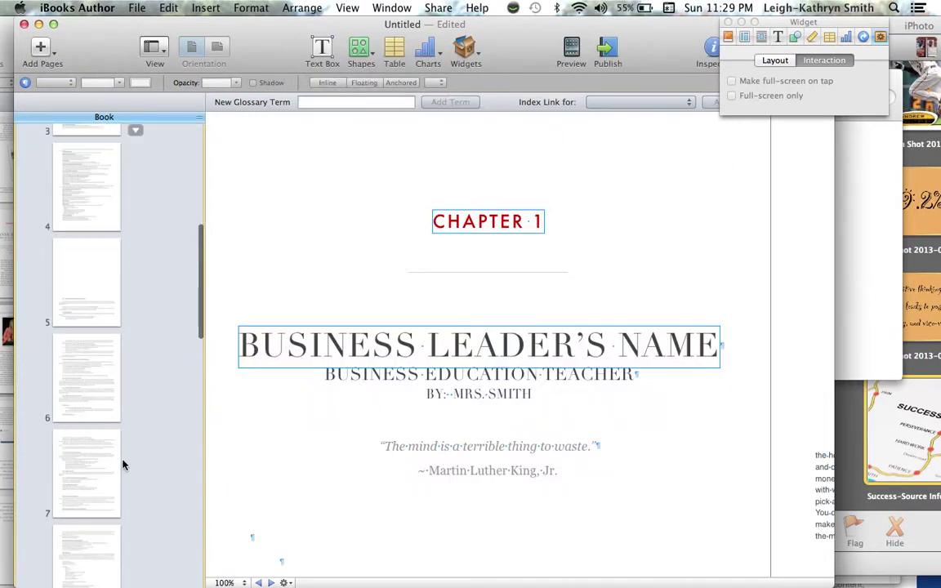
scroll(122, 465, "down", 10)
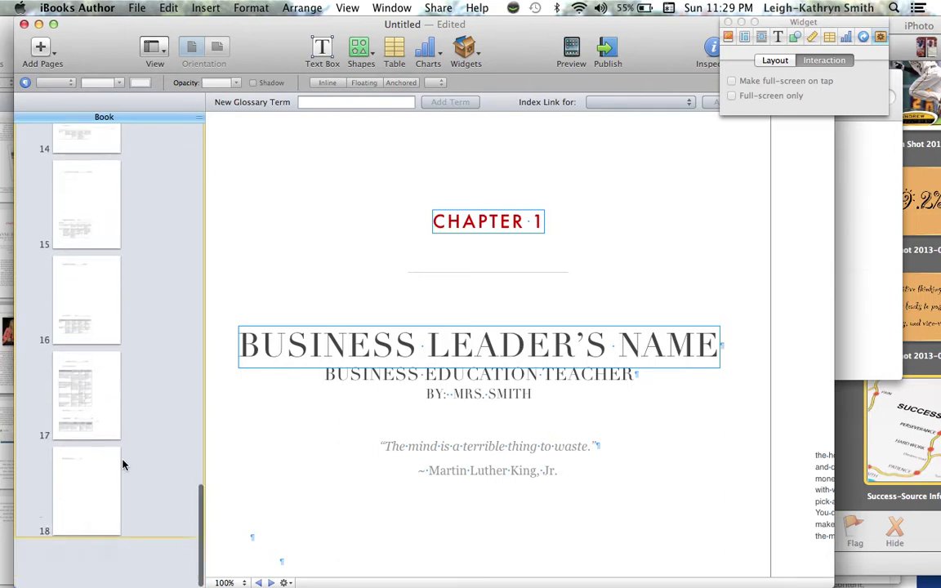
left_click(94, 528)
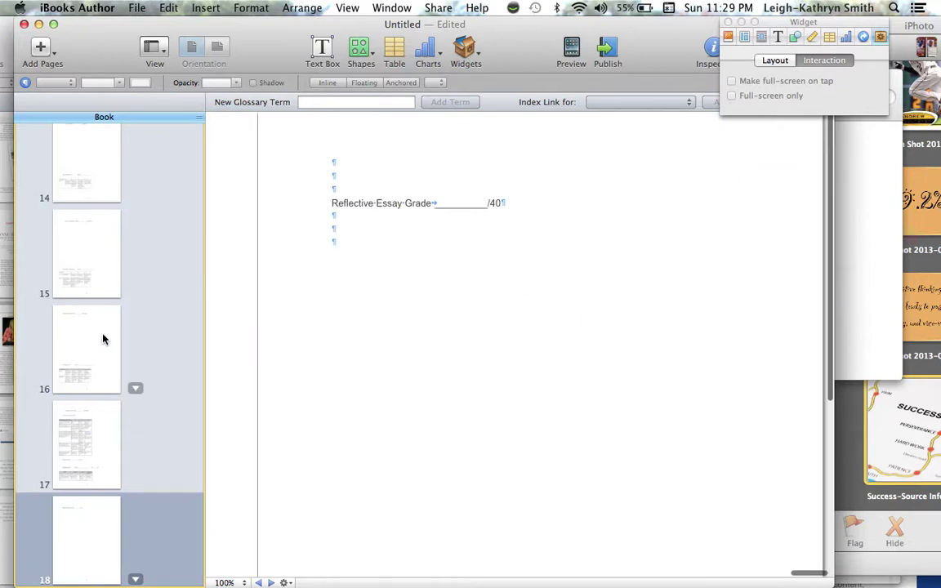
scroll(103, 340, "up", 8)
scroll(103, 339, "up", 2)
scroll(103, 336, "up", 1)
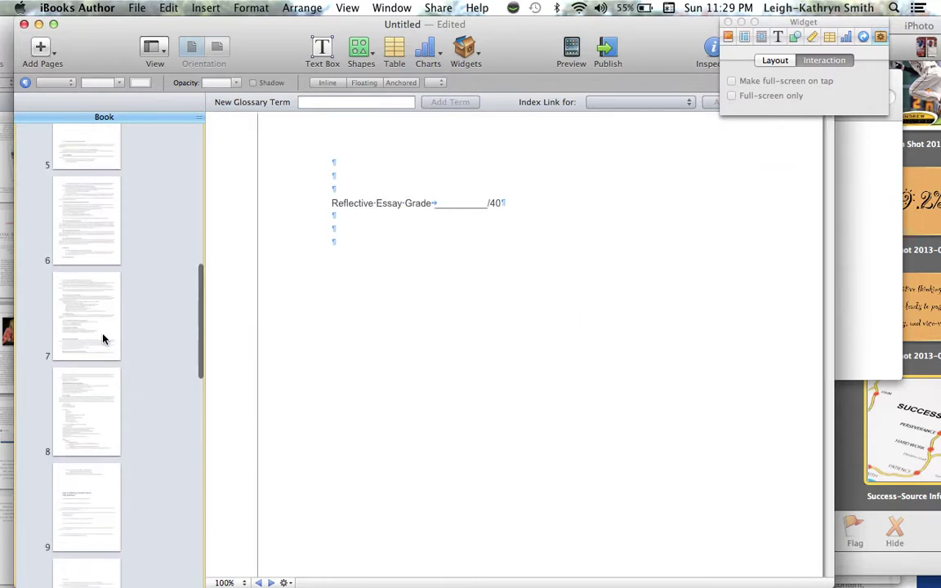
Try to delete page 6, which holds the Property Analysis section, from the chapter.
left_click(95, 246)
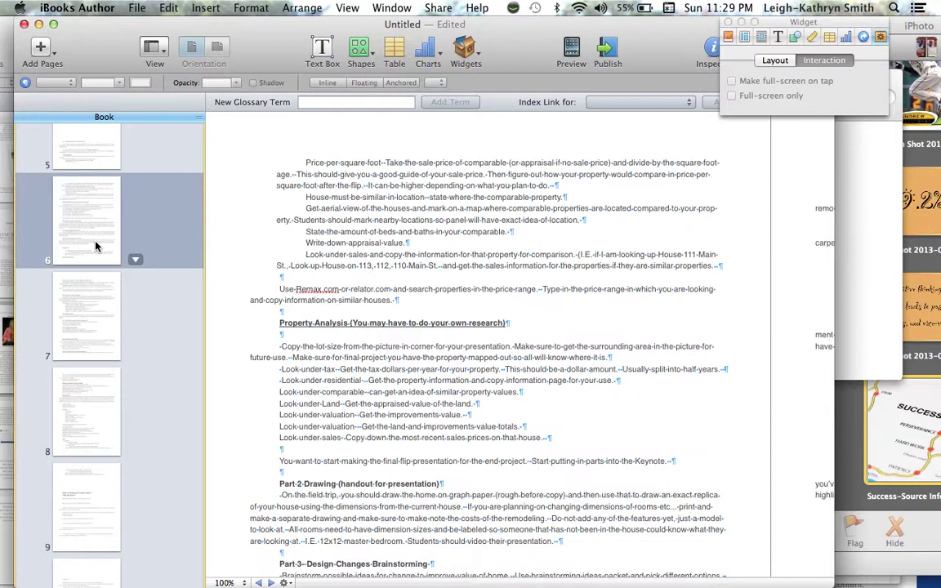
right_click(95, 246)
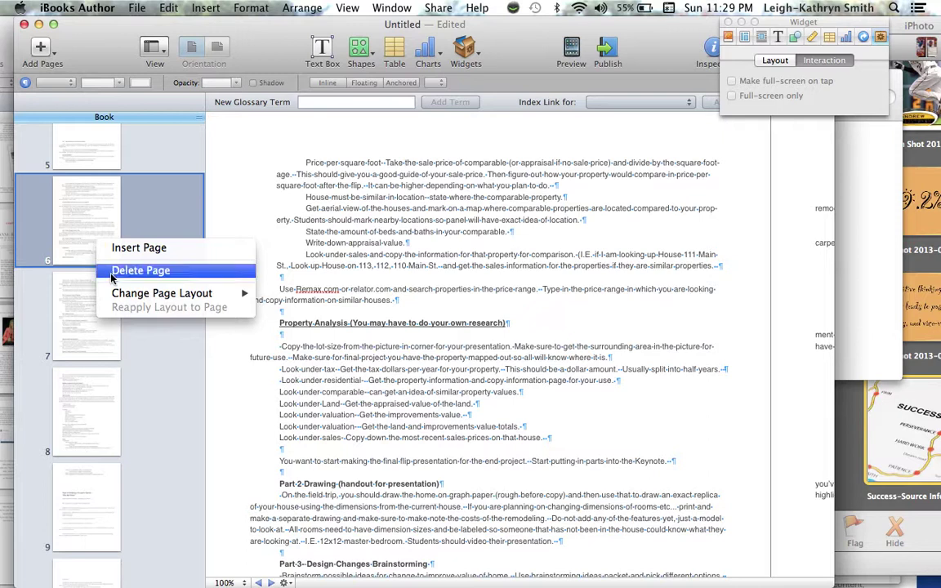
left_click(112, 272)
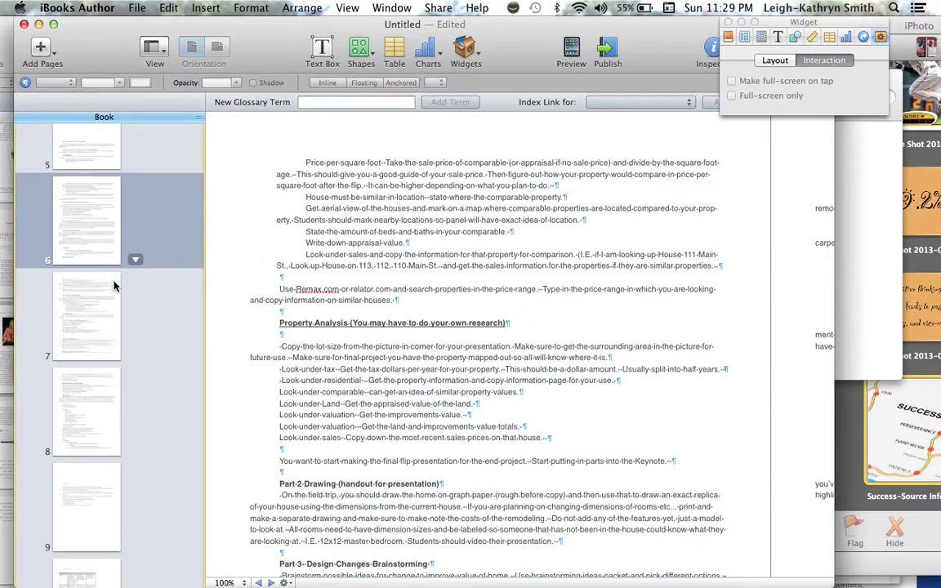
right_click(111, 299)
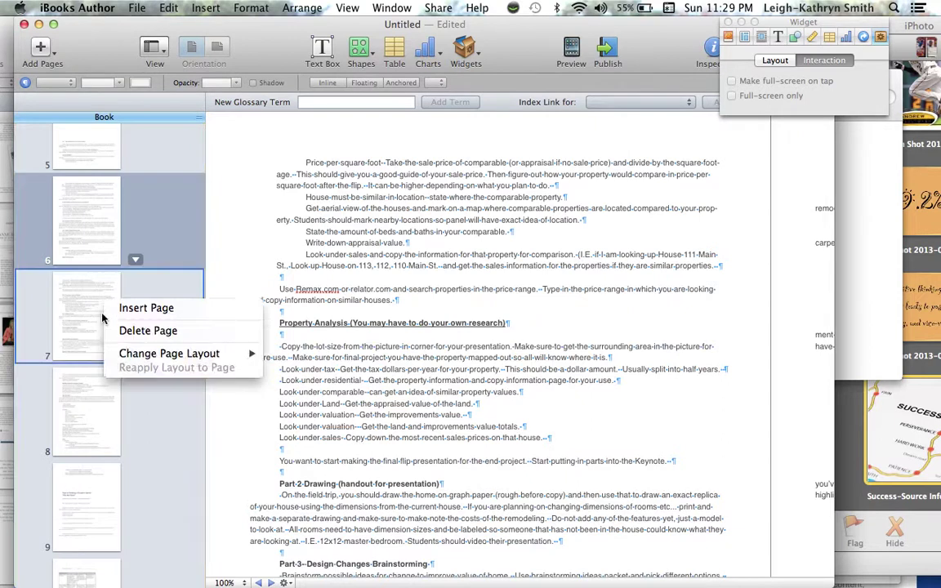
right_click(93, 385)
right_click(92, 385)
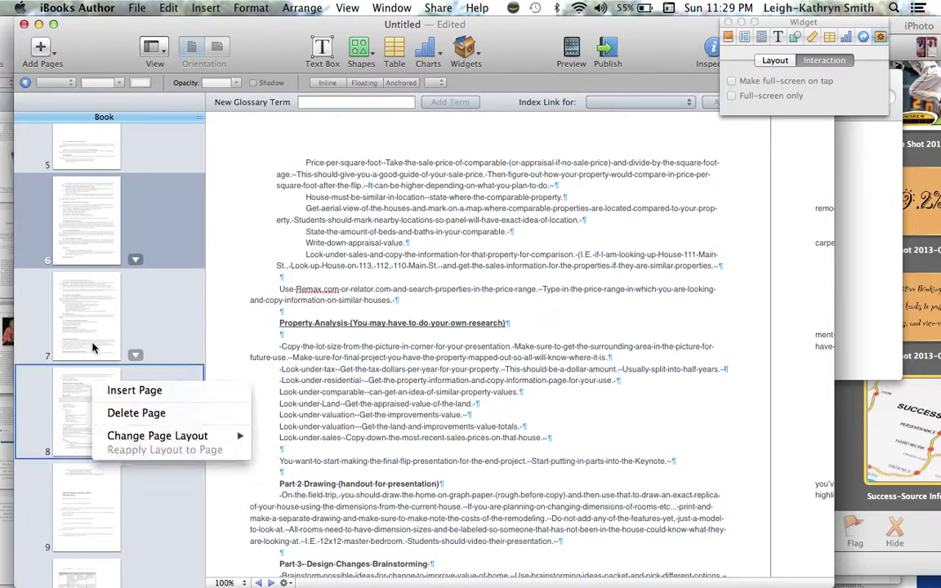
Keep trying to delete page 6 with the Property Analysis section, also checking which page layouts are available for it.
left_click(100, 251)
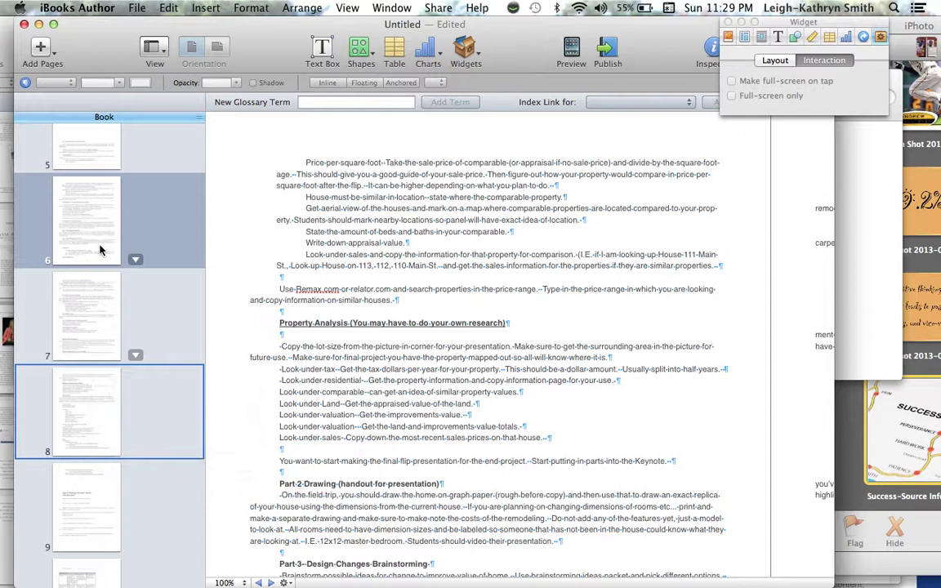
right_click(100, 250)
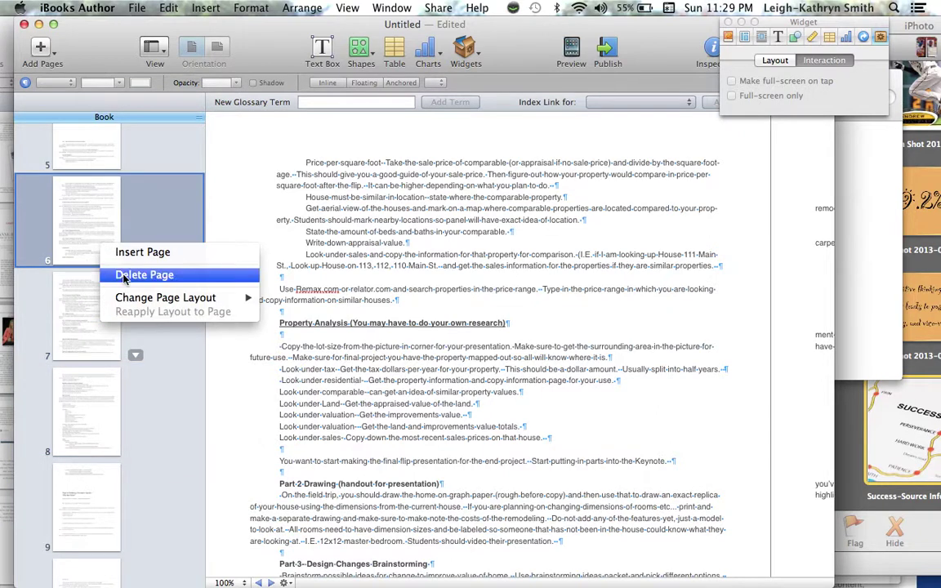
left_click(124, 278)
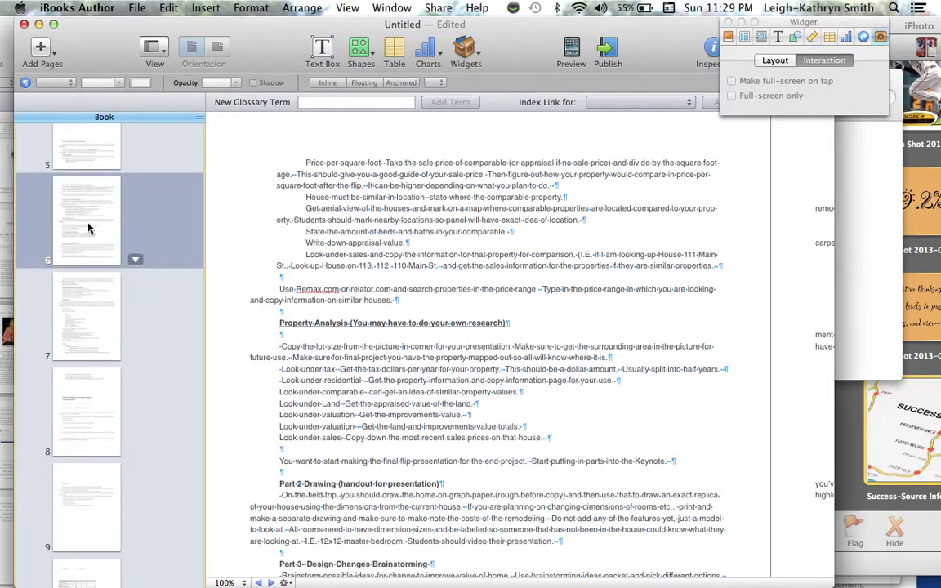
right_click(88, 228)
left_click(125, 253)
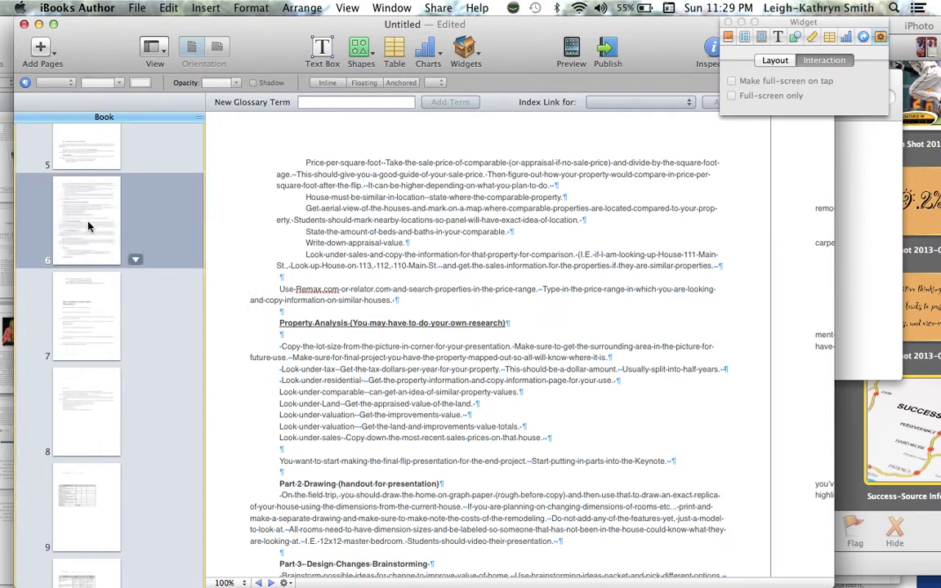
left_click(136, 261)
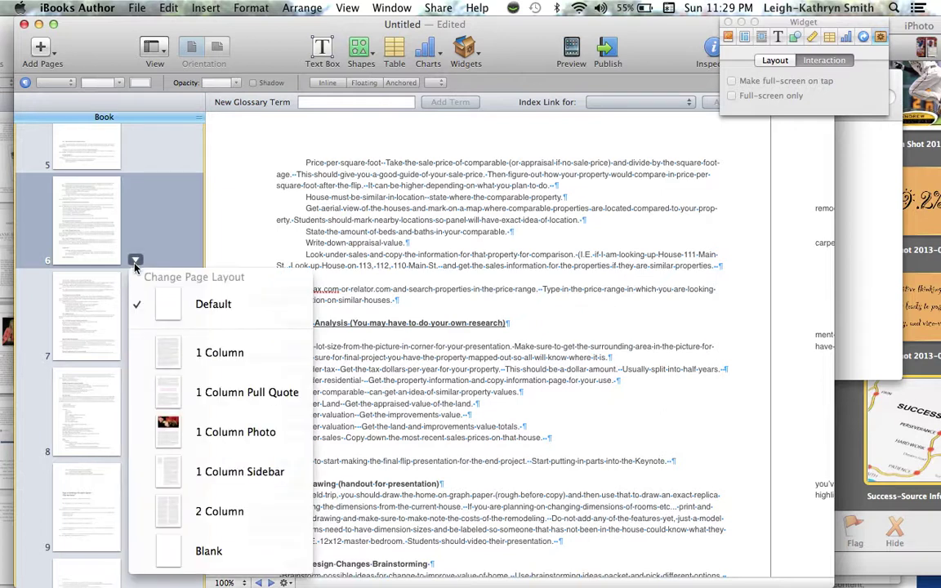
left_click(135, 263)
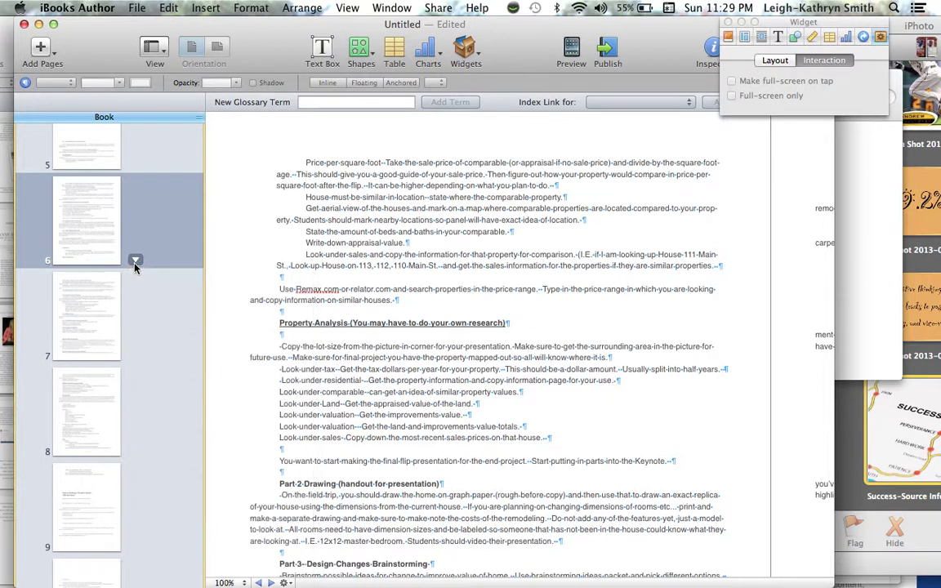
right_click(95, 244)
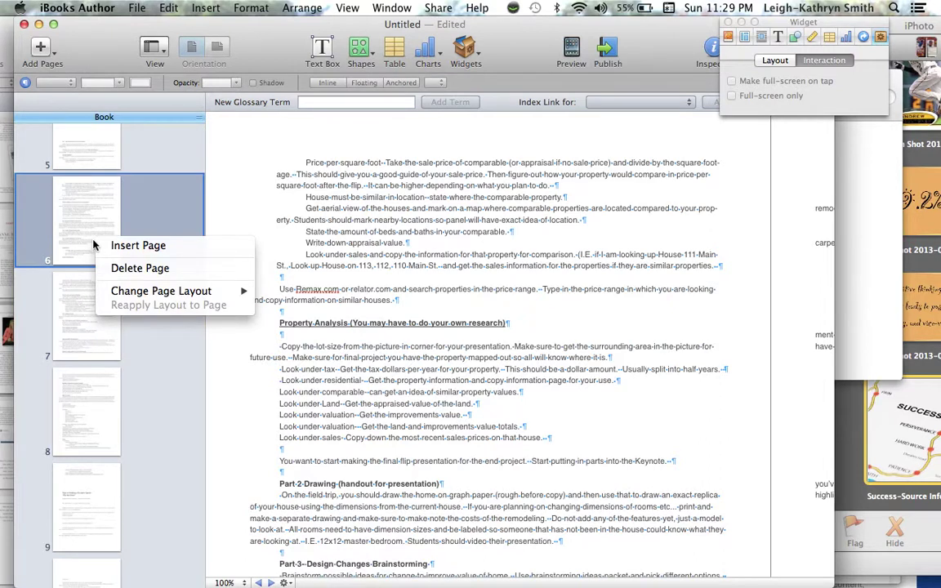
left_click(123, 268)
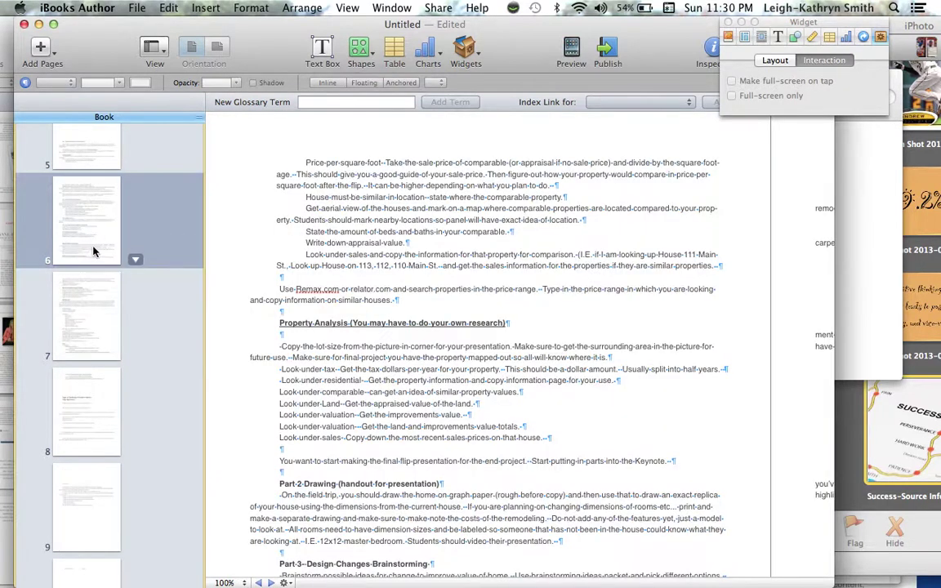
Delete the rubric pages 14, 13, 12 and 11 one by one, working backwards from the chapter's last page.
scroll(88, 343, "down", 10)
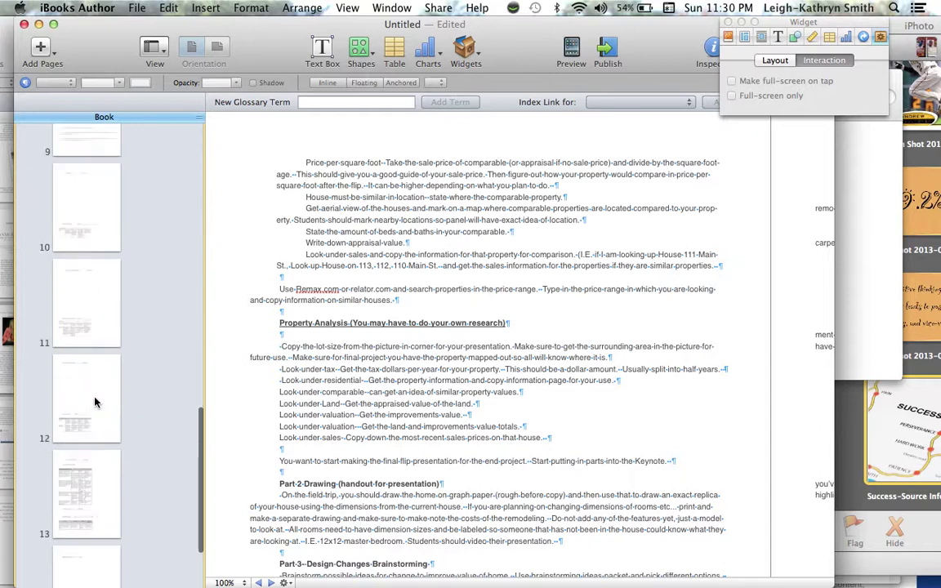
scroll(95, 402, "down", 3)
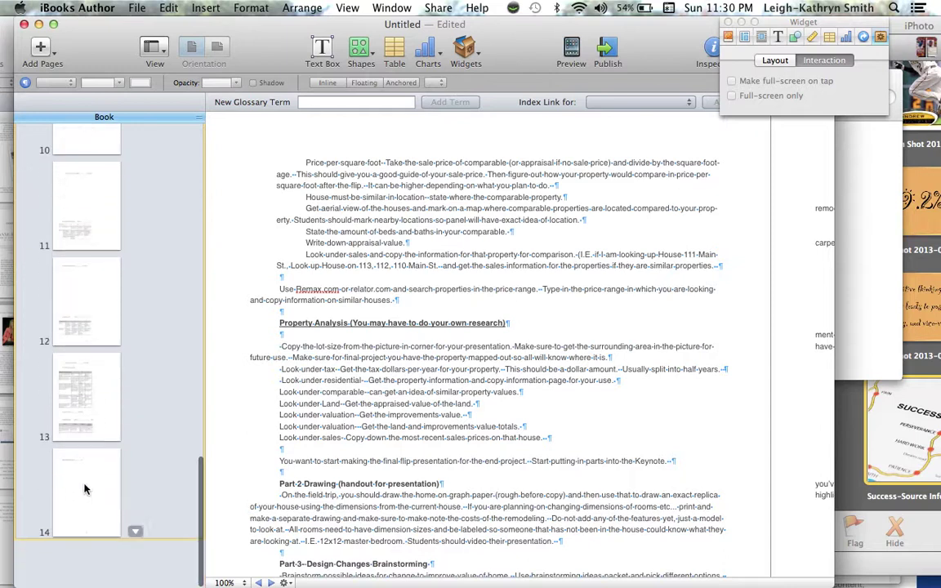
left_click(87, 520)
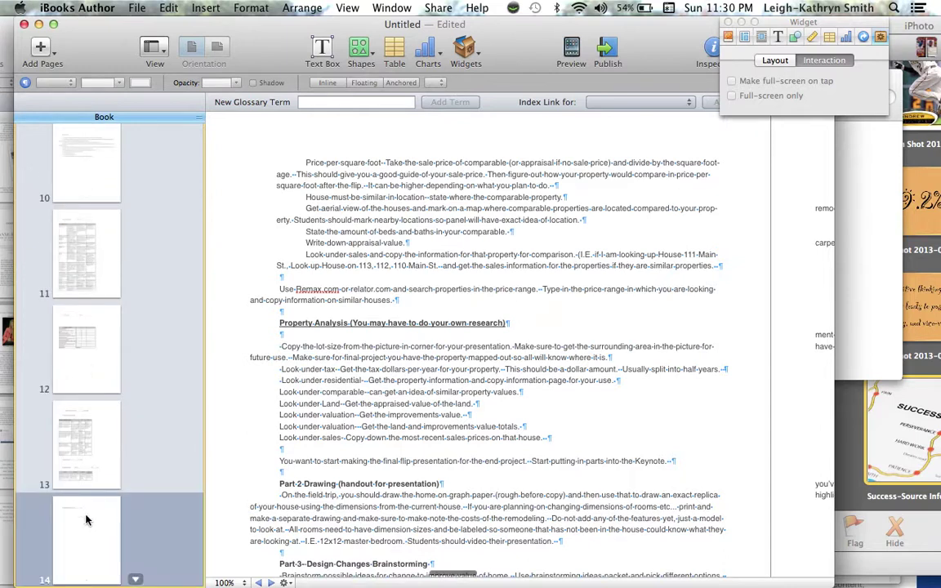
right_click(87, 520)
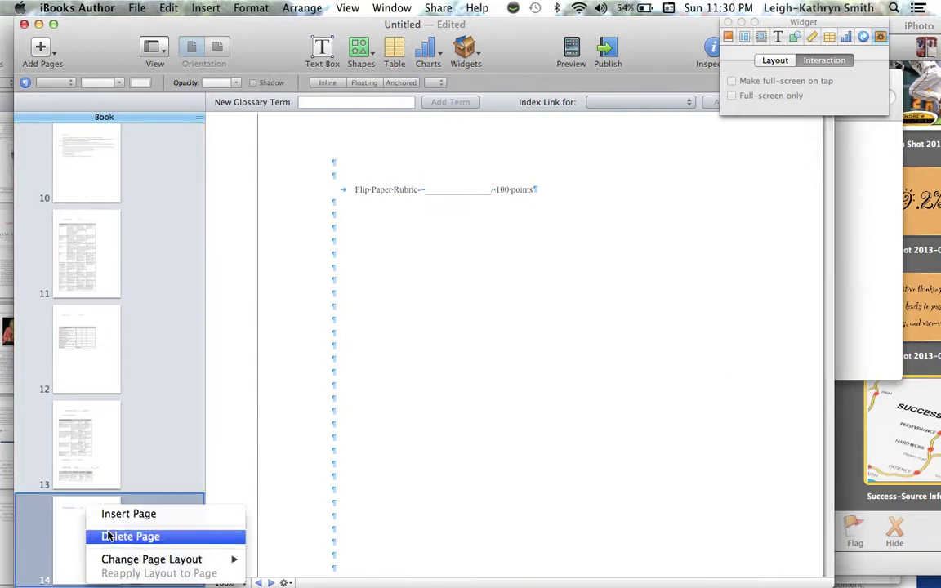
left_click(111, 537)
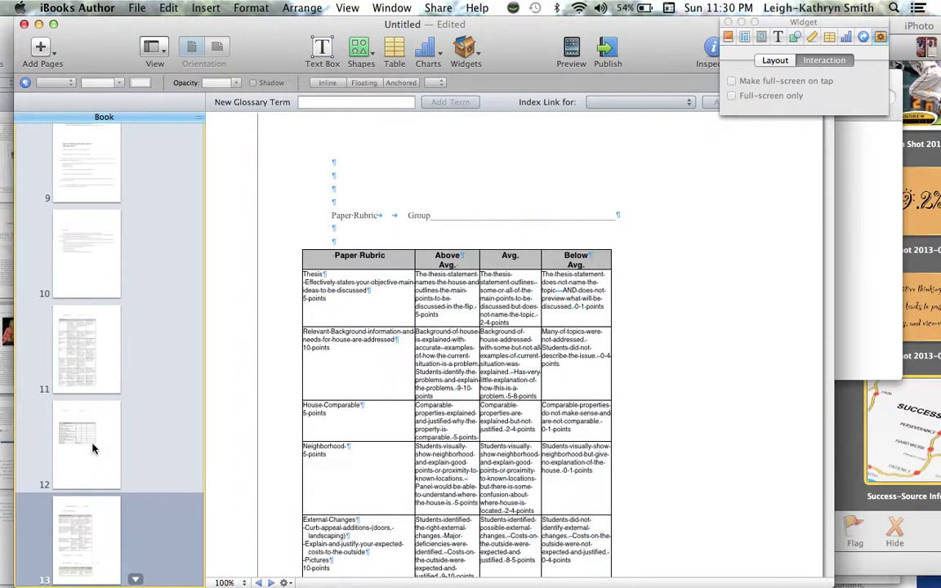
right_click(83, 508)
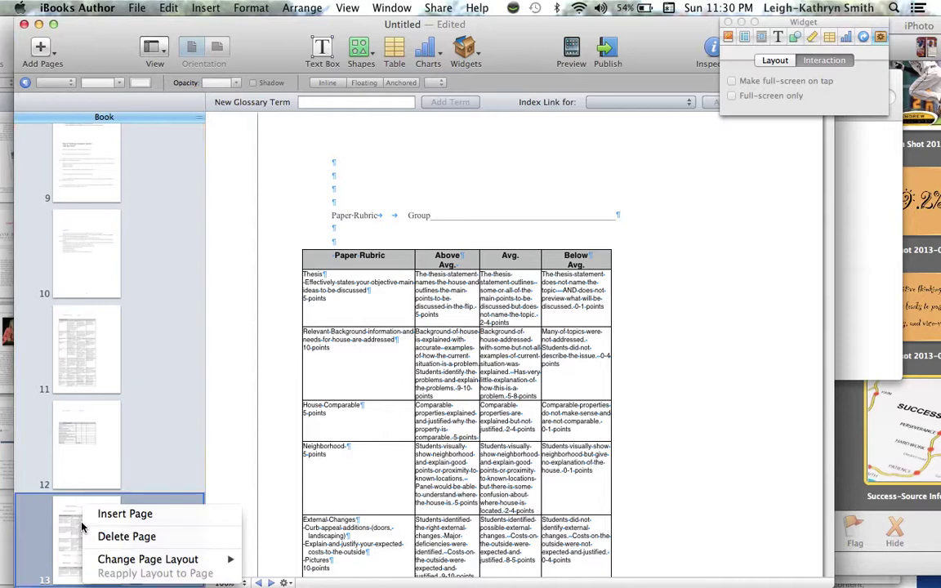
left_click(112, 536)
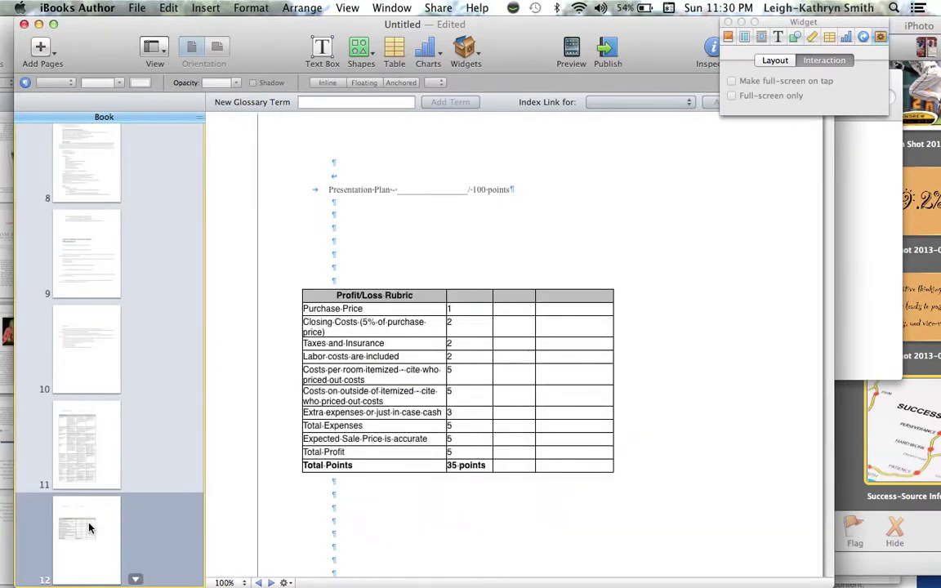
right_click(89, 528)
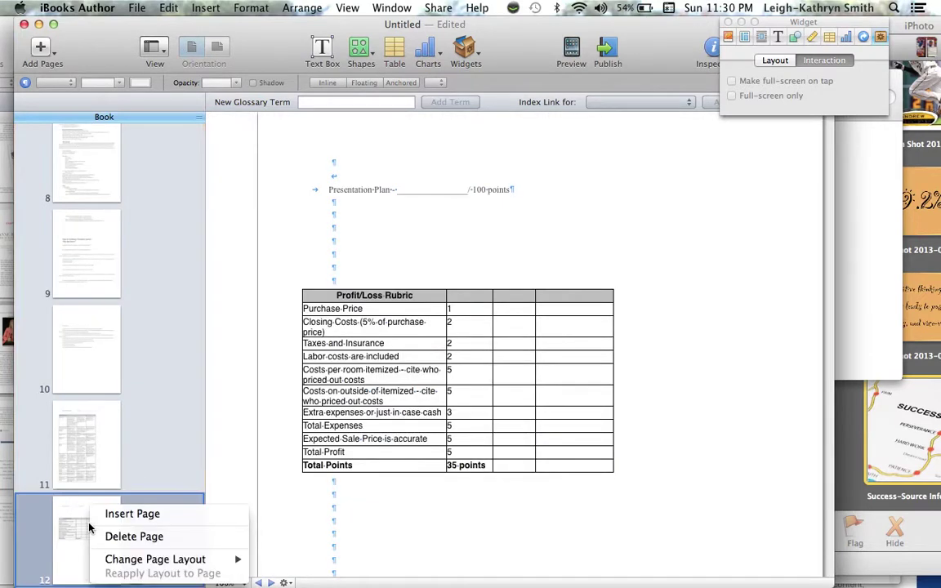
left_click(136, 539)
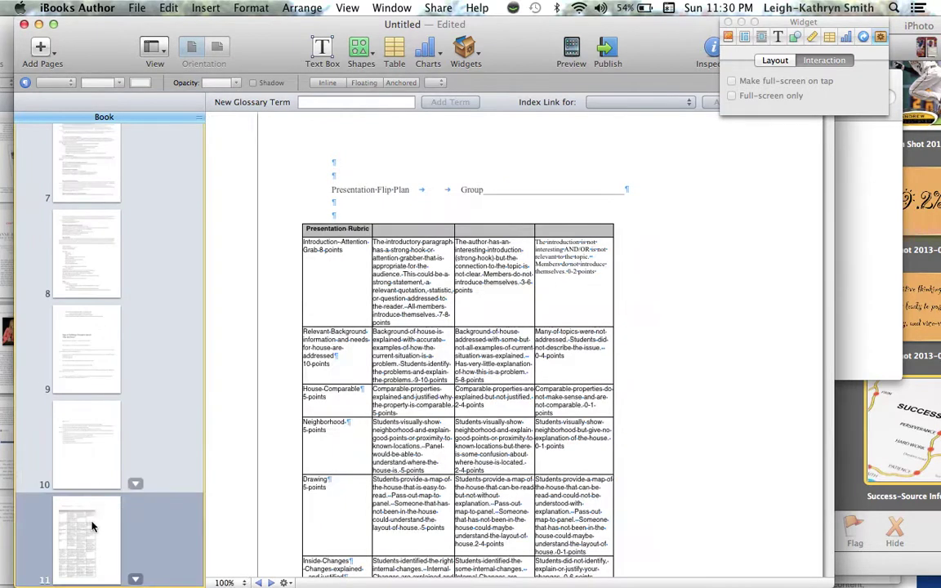
right_click(92, 533)
left_click(104, 536)
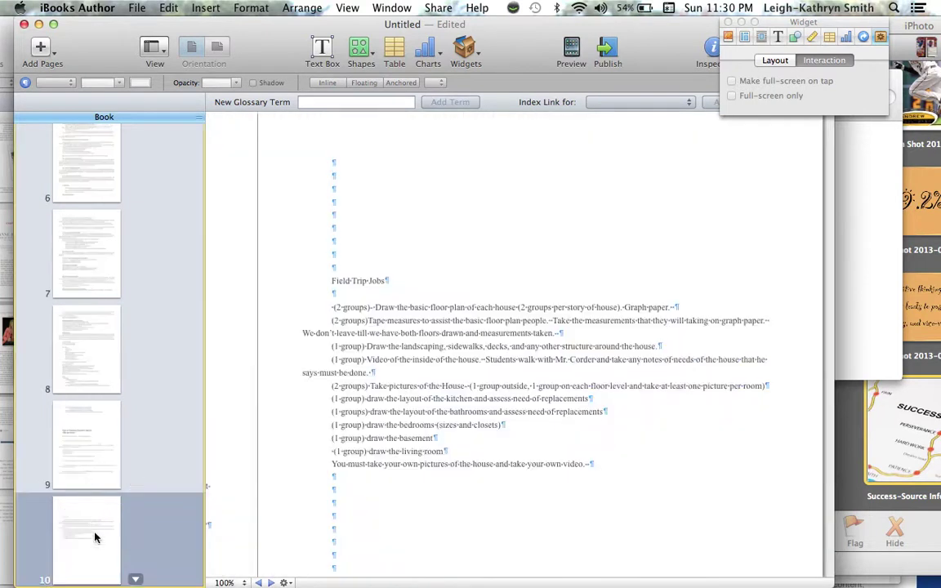
Delete pages 10, 9 and 8, covering the field trip jobs, the persuasive speech outline and the presentation handouts.
right_click(95, 536)
left_click(97, 537)
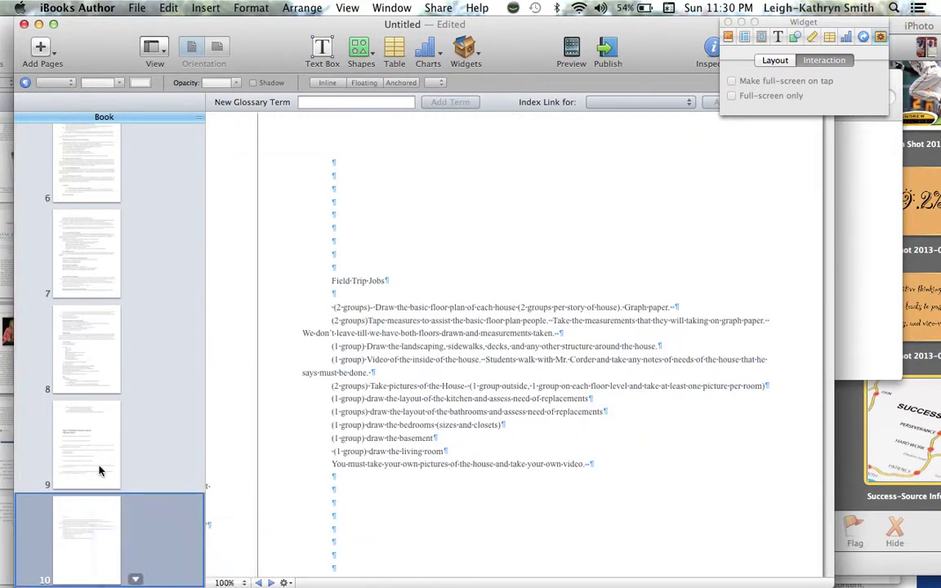
right_click(102, 510)
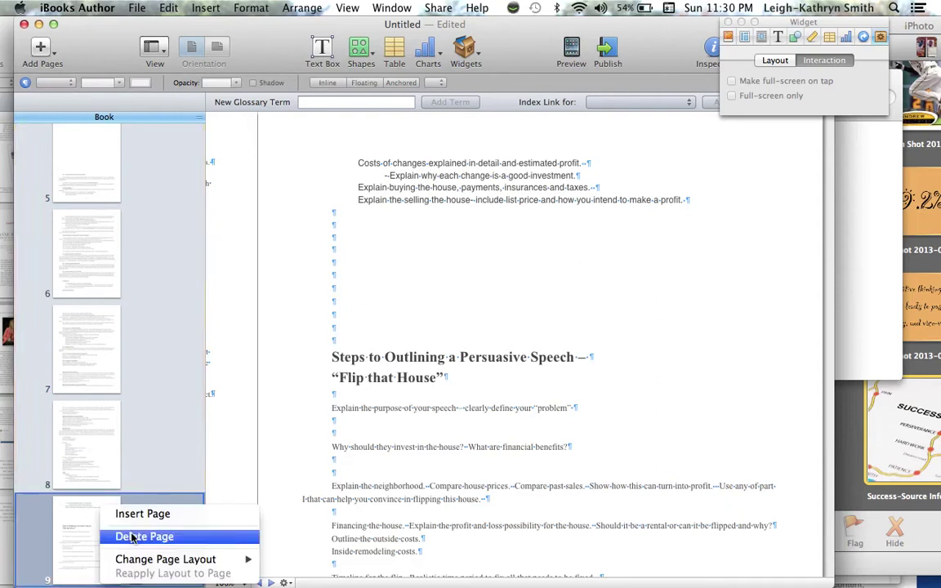
left_click(136, 538)
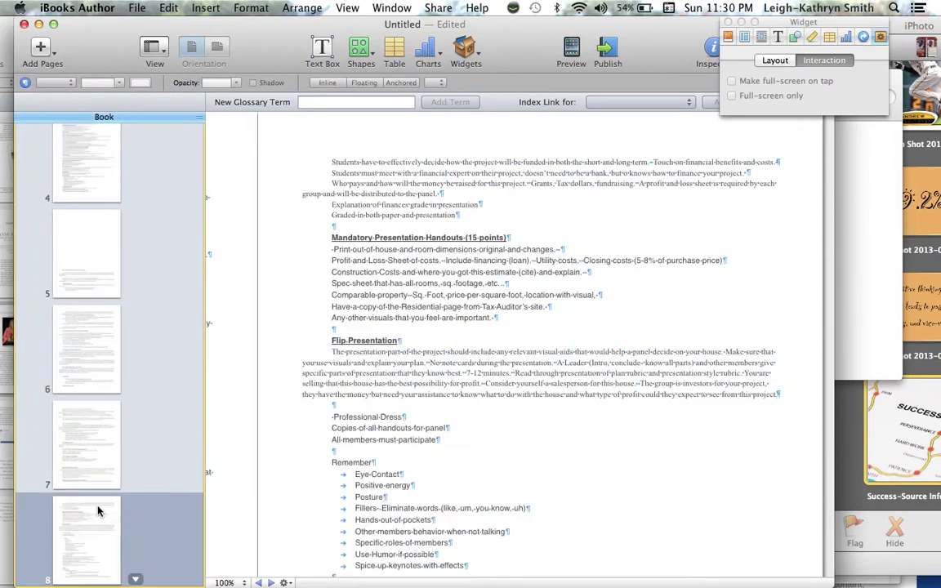
right_click(92, 524)
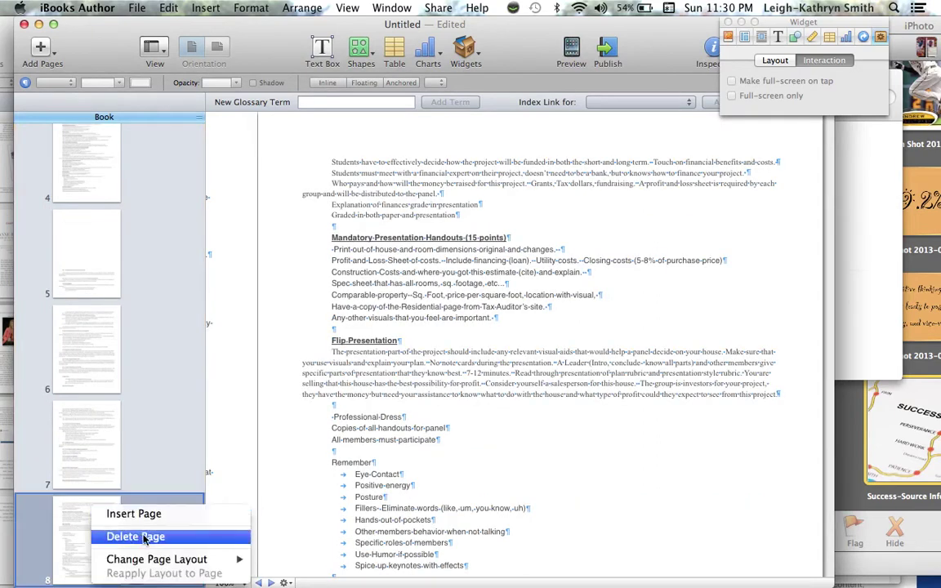
left_click(143, 538)
Delete pages 7, 6, 5 and 4 in turn so that the chapter ends with the movie widget page.
right_click(100, 506)
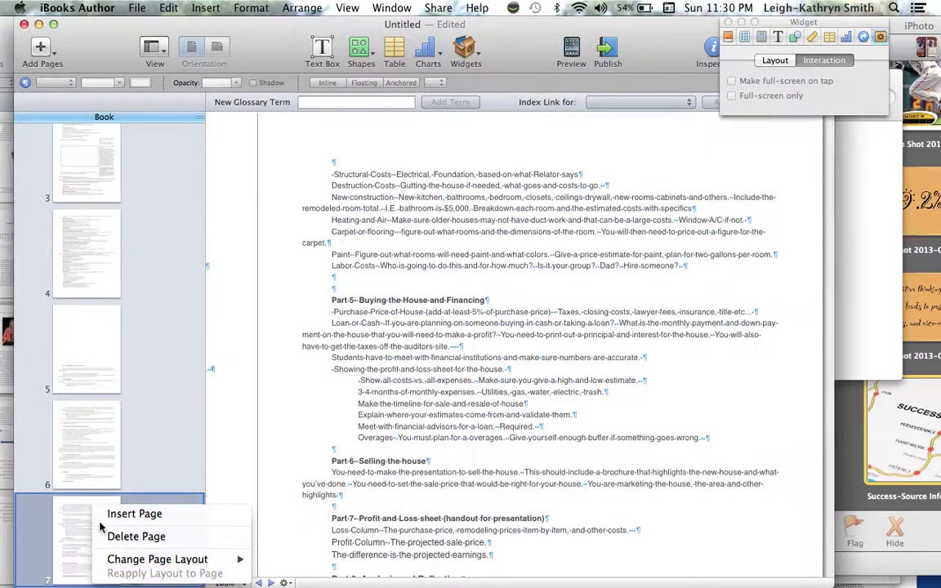
left_click(136, 538)
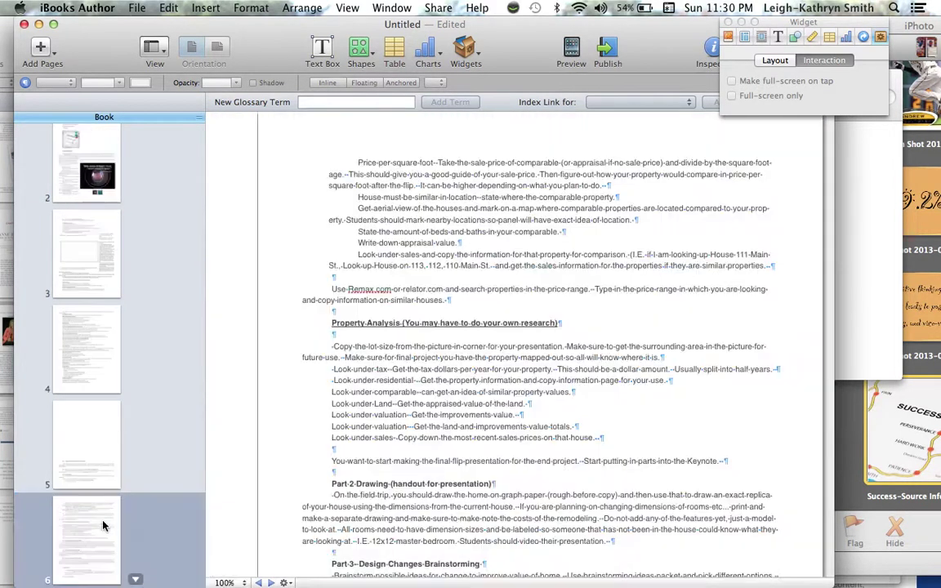
right_click(107, 506)
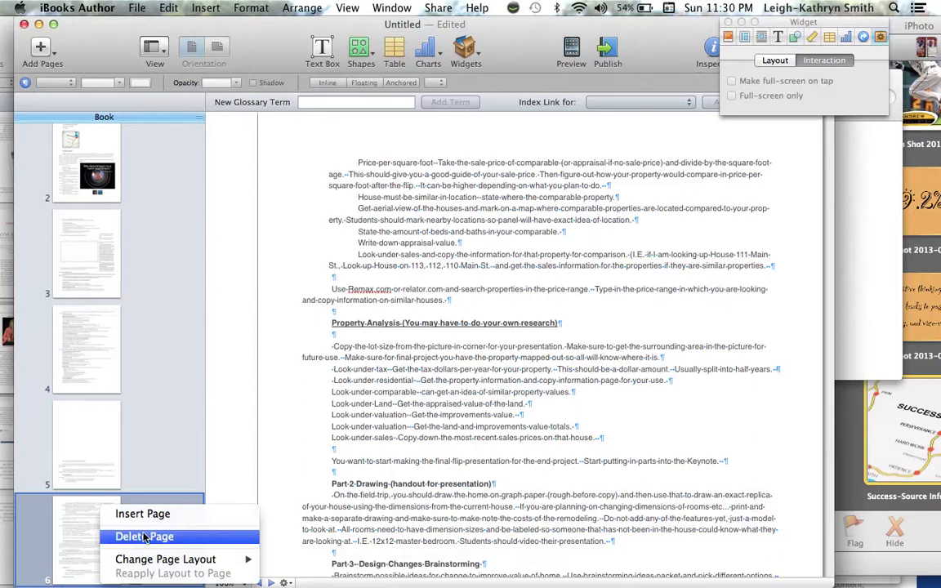
left_click(127, 536)
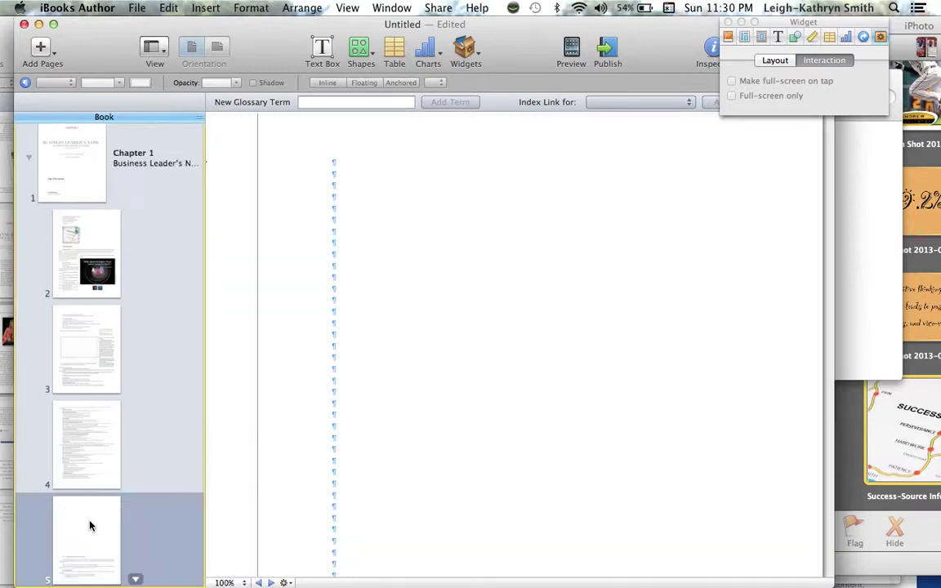
right_click(90, 525)
left_click(146, 536)
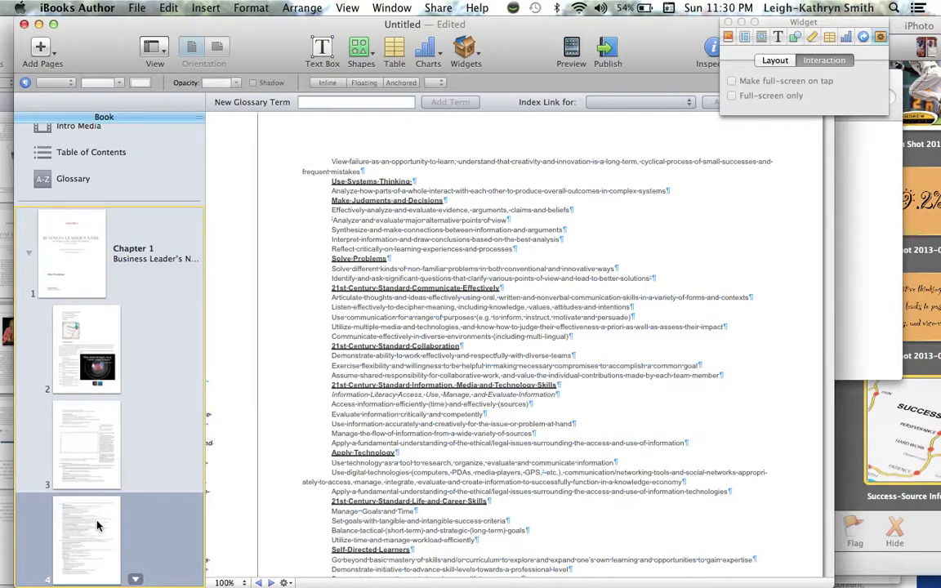
right_click(96, 526)
left_click(146, 537)
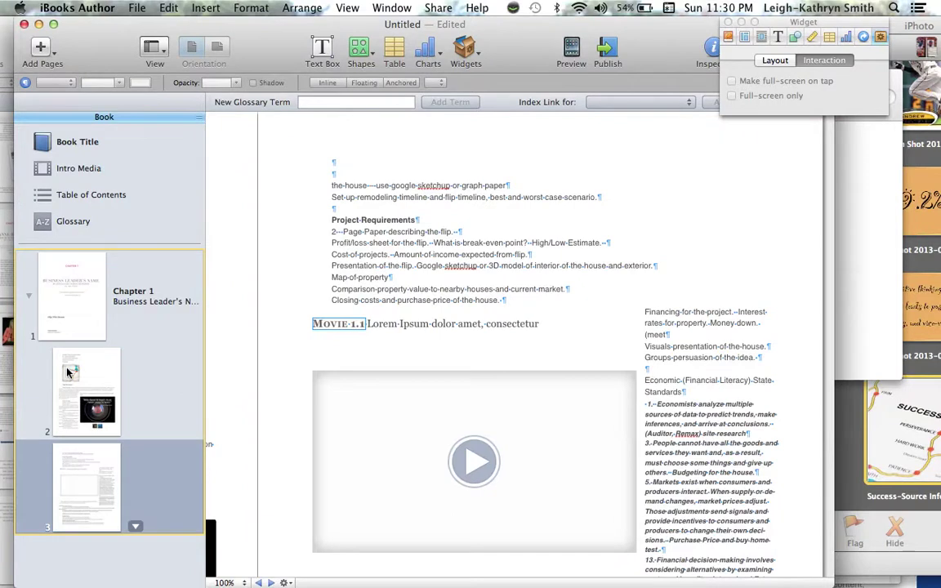
Go to the Chapter 1 opening page and select the text box holding its title, subtitle and byline.
mouse_move(136, 378)
left_click(75, 298)
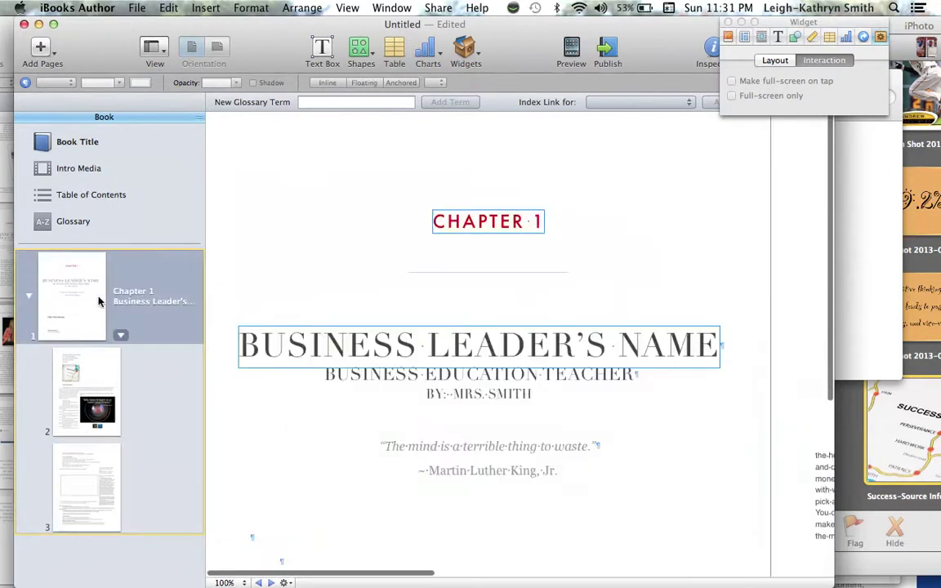
left_click(473, 395)
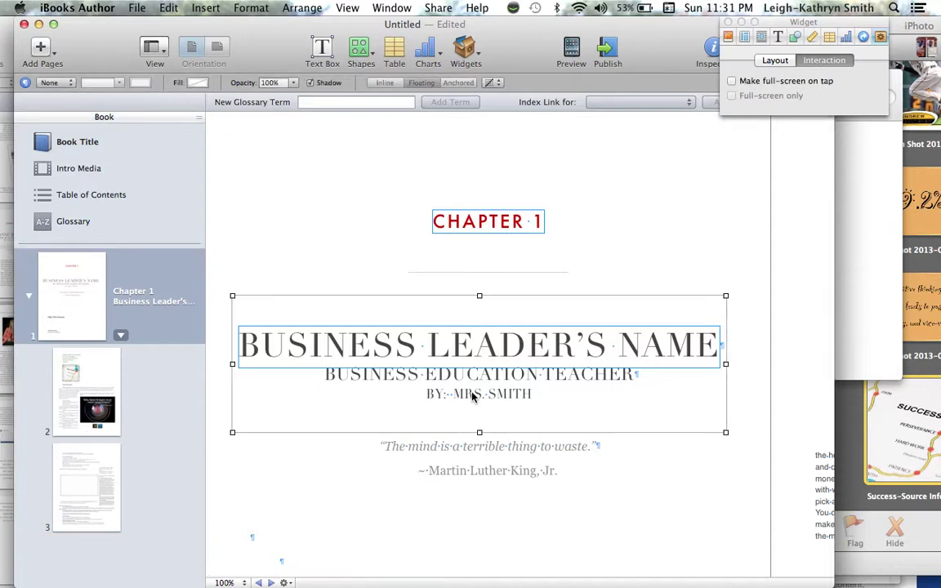
Switch to the Business Leader Biographys book and examine the title and subtitle text on its Chapter 2 opening page.
left_click_drag(263, 36, 417, 39)
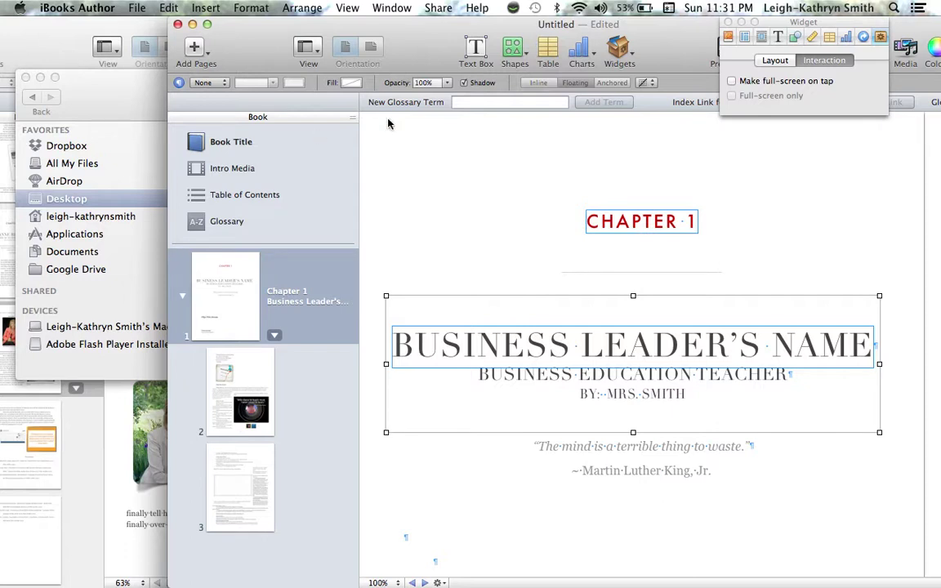
left_click_drag(411, 37, 278, 9)
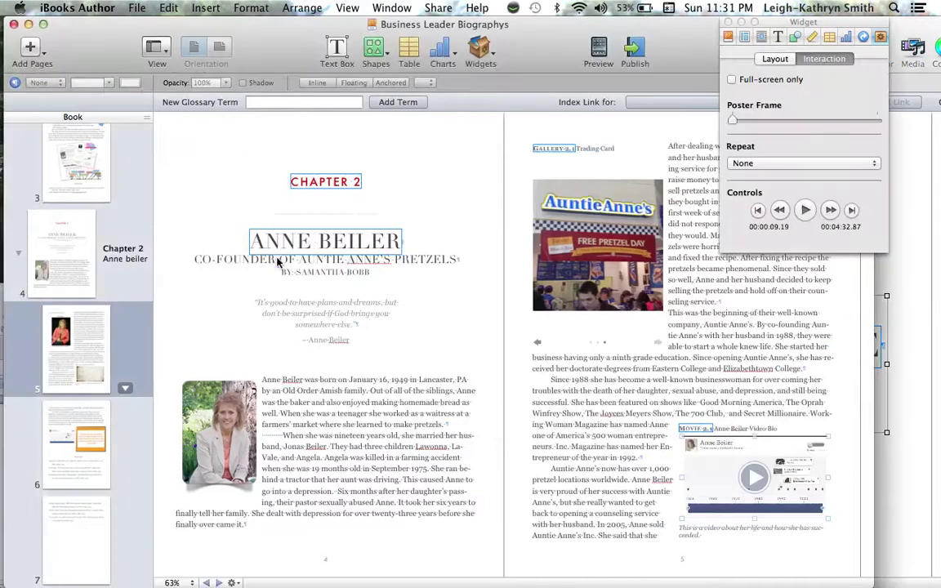
left_click(358, 241)
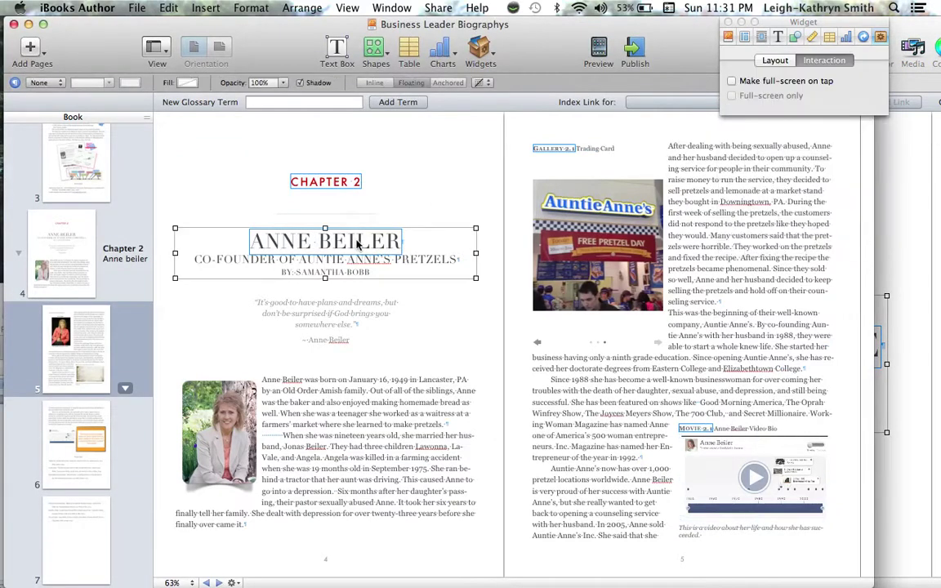
left_click(356, 243)
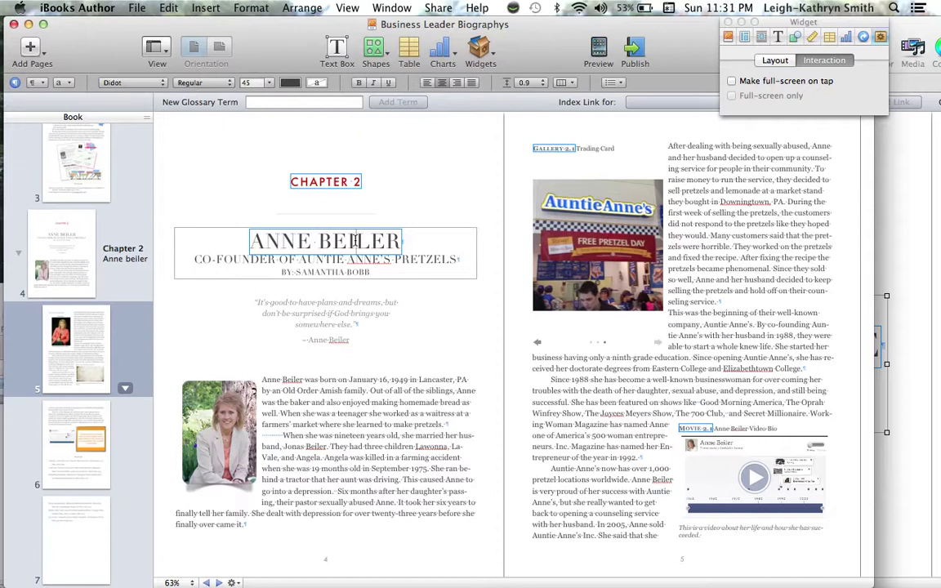
double_click(424, 259)
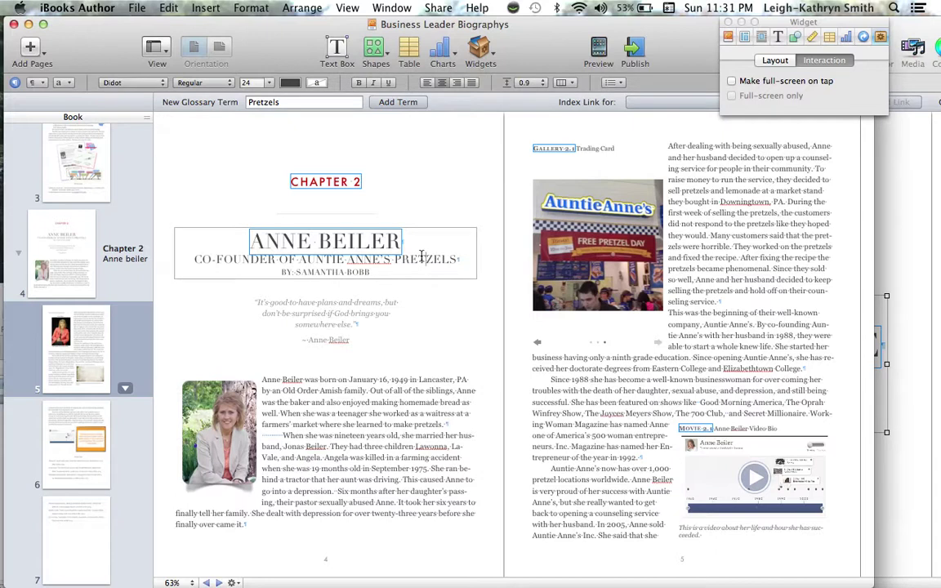
Examine the Anne Beiler chapter's byline, the trading card gallery images, the video bio and the page that follows.
double_click(332, 272)
left_click(537, 347)
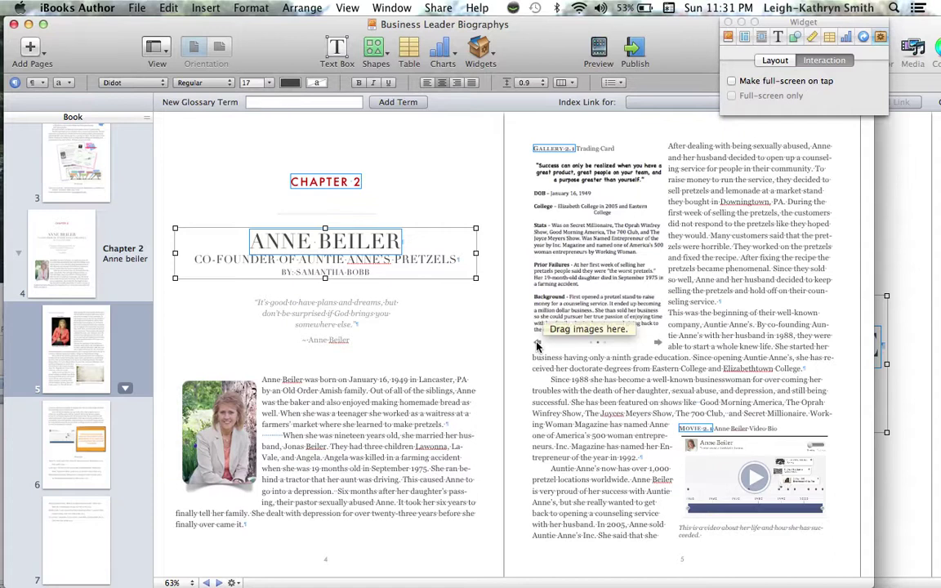
left_click(659, 343)
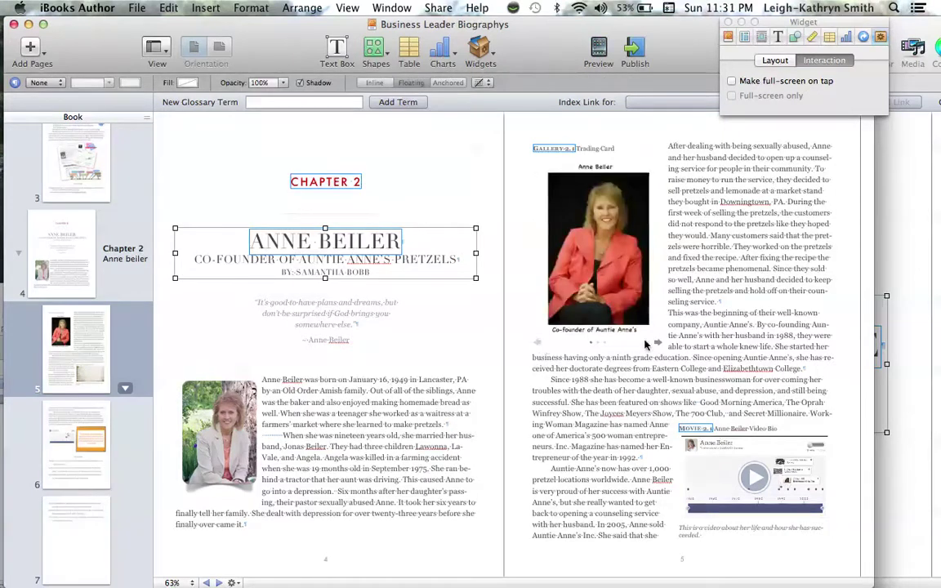
double_click(745, 414)
scroll(745, 414, "right", 5)
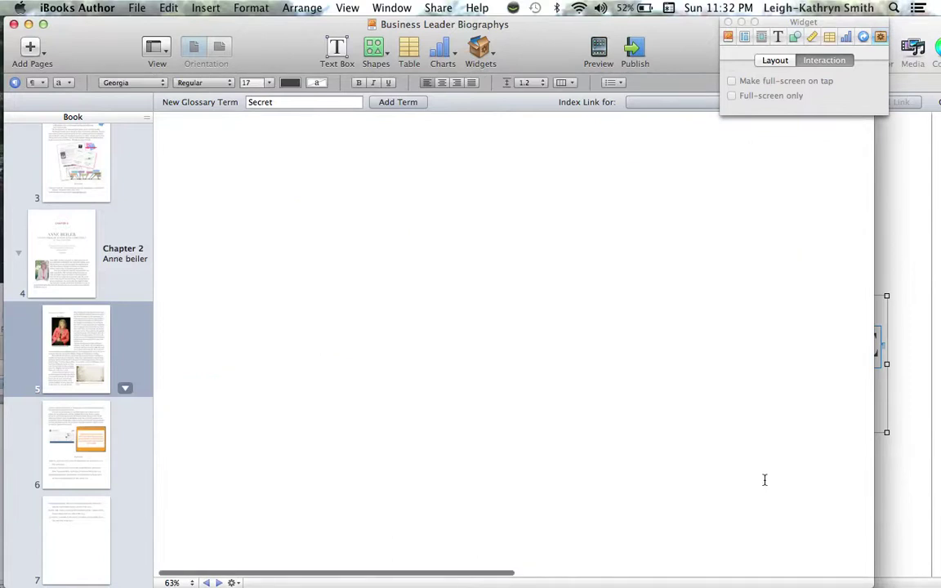
scroll(765, 480, "right", 4)
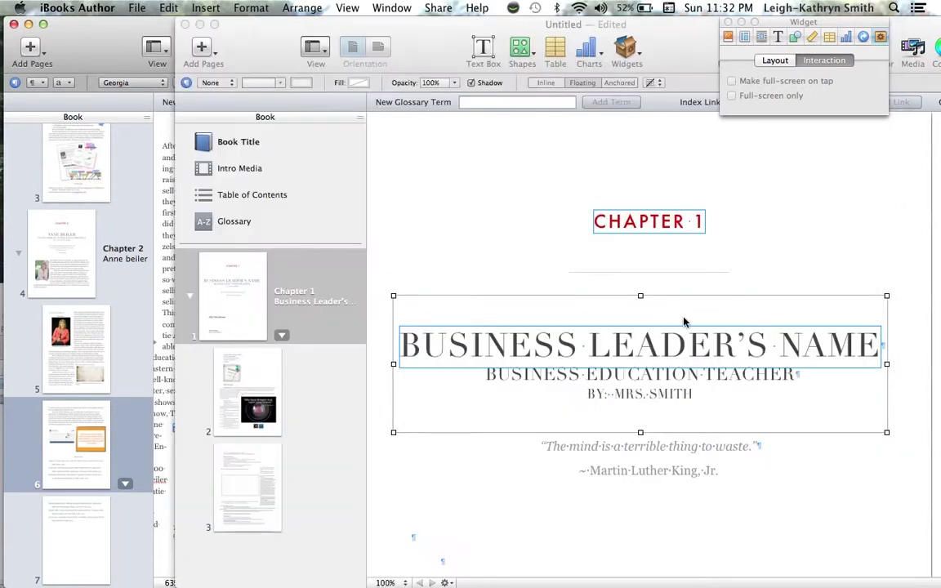
Return to the Untitled book and delete page 3's text below the movie widget, from "gage from banks" through the "Working Creatively with others" items.
left_click(258, 489)
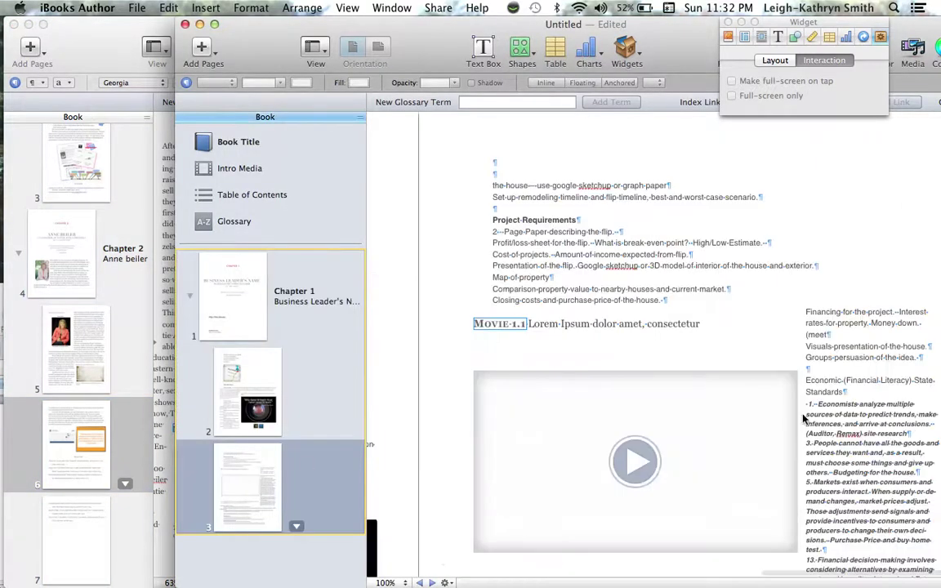
scroll(809, 428, "down", 5)
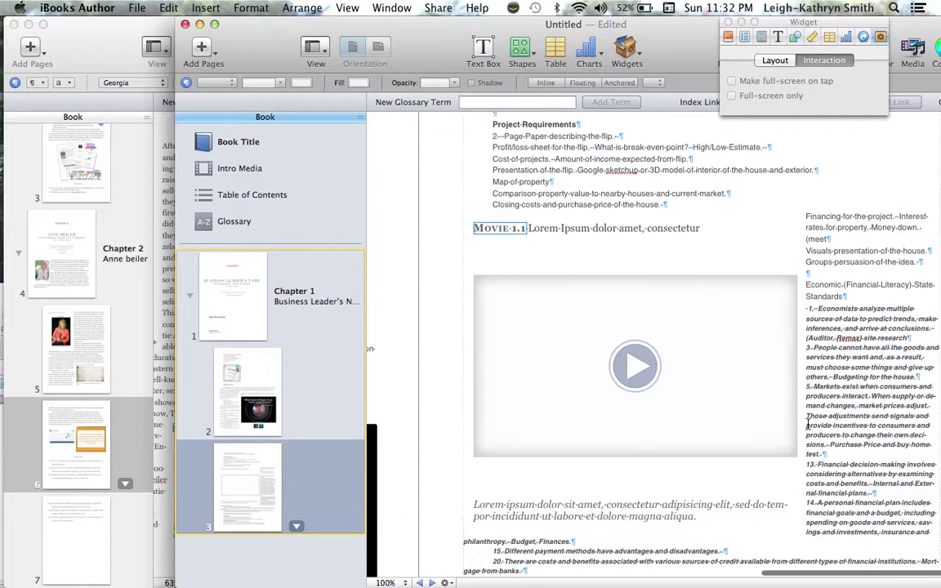
scroll(809, 424, "down", 4)
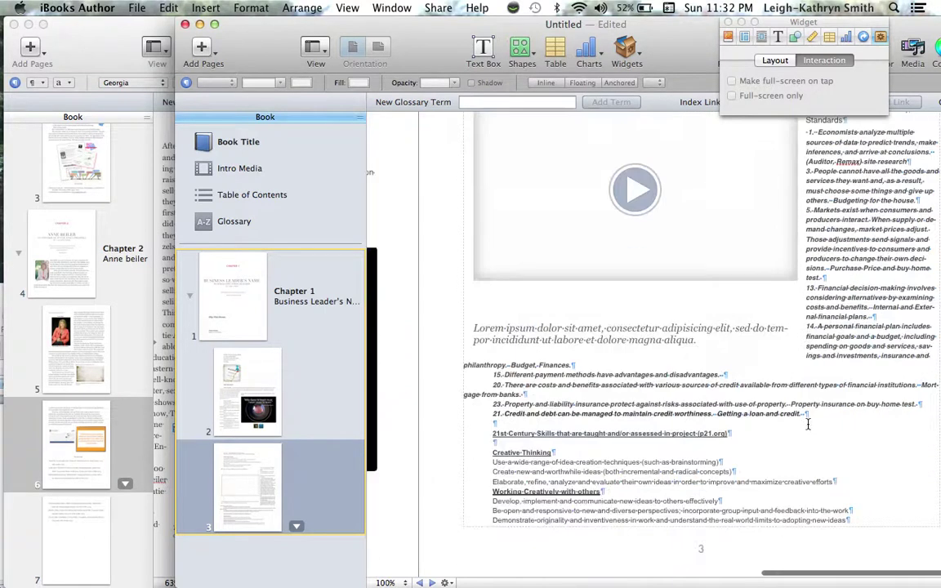
left_click_drag(866, 526, 459, 398)
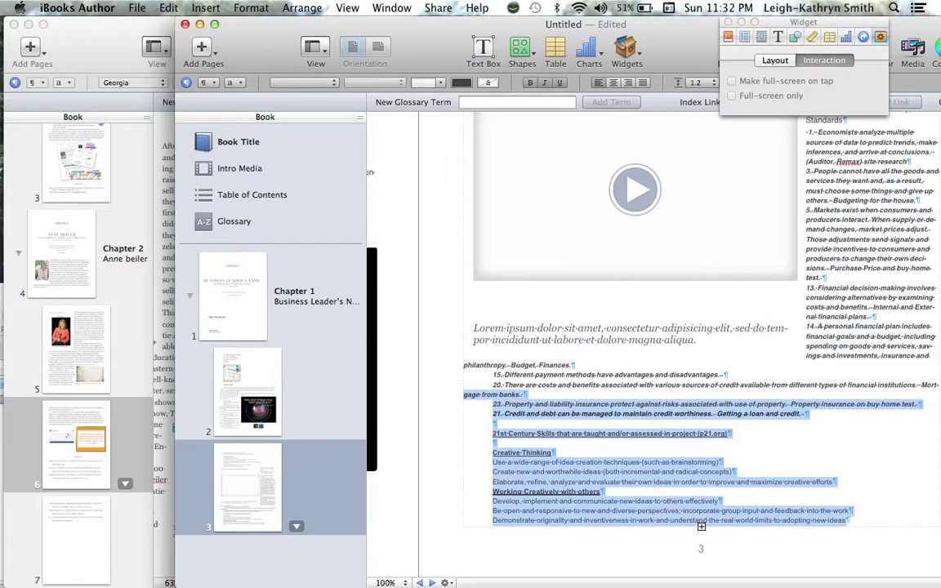
key("super+v")
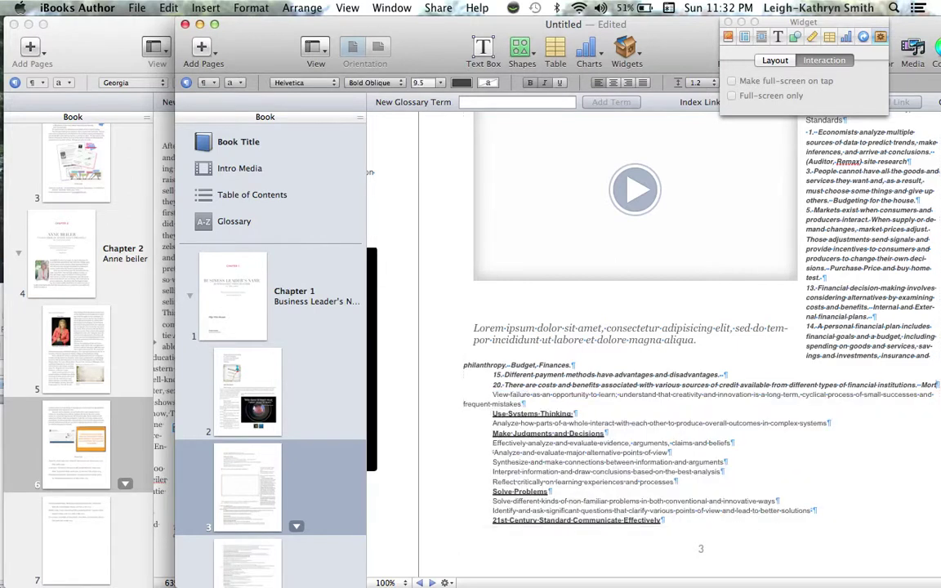
Delete the successive blocks of 21st Century skills text on page 3, from "frequent mistakes" through the "Balance tactical (short-term) and strategic (long-term) goals" line.
double_click(469, 405)
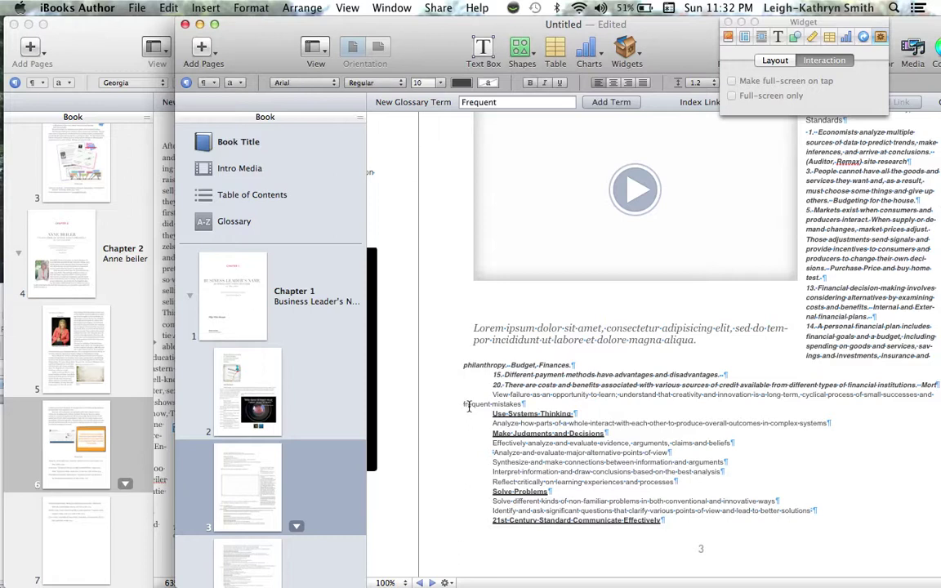
left_click(464, 407)
left_click_drag(651, 481, 666, 520)
type("Articulate thoughts and ideas effectively using oral, written and nonverbal communication skills in a variety of forms and contexts Listen effectively to decipher meaning, including knowledge, values, attitudes and intentions Use communication for a range of purposes (e.g. to inform, instruct, motivate and persuade) Utilize multiple media and technologies, and know how to judge their effectiveness a priori as well as assess their impact Communicate effectively in diverse environments (including multi-lingual) 21st Century Standard Collaboration Demonstrate ability to work effectively and respectfully with diverse teams Exercise flexibility and willingness to be helpful in making necessary compromises to accomplish a common goal Assume shared responsibility for collaborative work, and value the individual contributions made by each team member 21st Century Standard Information, Media and Technology Skills Information Literacy Access, Use, Manage, and Evaluate Information Access information efficiently (time) and effectively (sources) Evaluate information critically and competently")
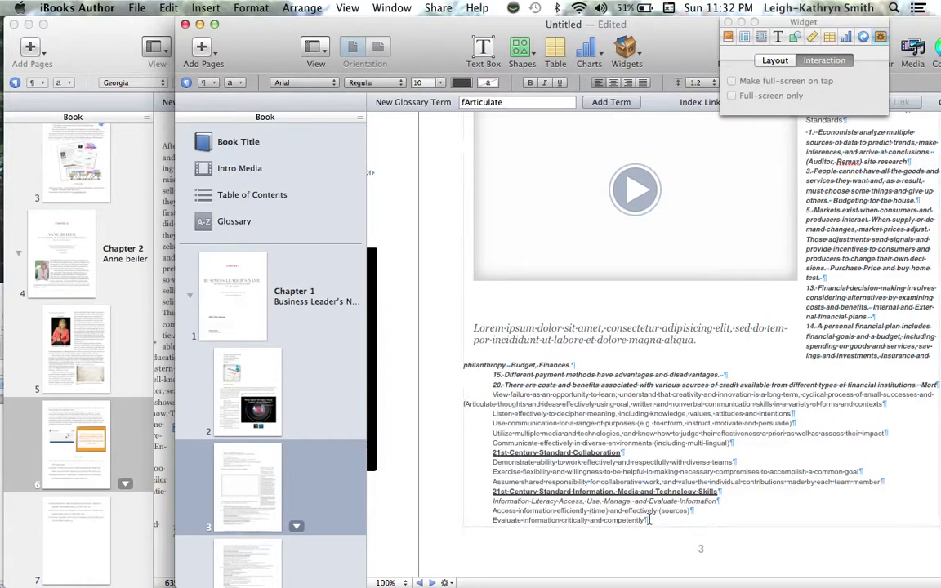
left_click_drag(644, 517, 475, 408)
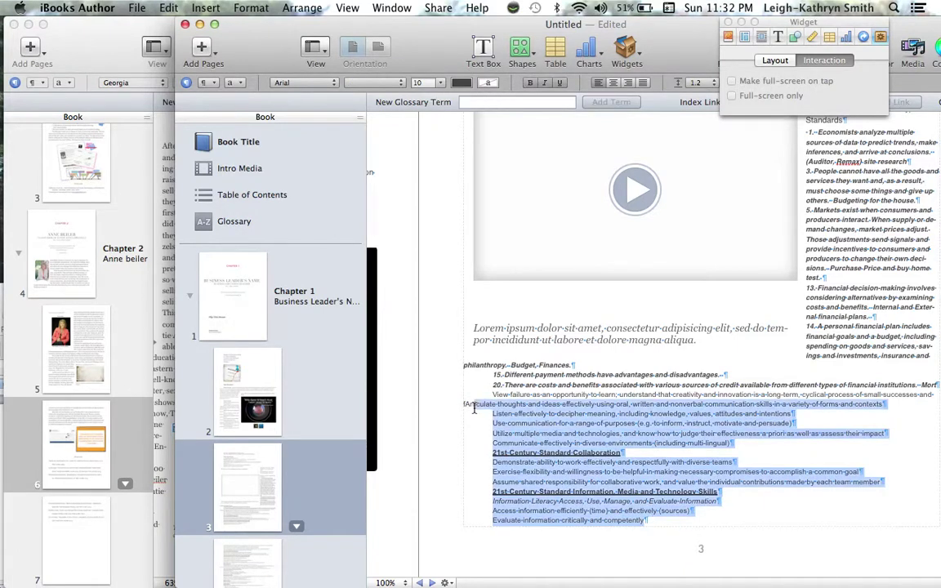
type("Use information accurately and creatively for the issue or problem at hand Manage the flow of information from a wide variety of sources Apply a fundamental understanding of the ethical/legal issues surrounding the access and use of information Apply Technology Use technology as a tool to research, organize, evaluate and communicate information Use digital technologies (computers, PDAs, media players, GPS, etc.), communication/networking tools and social networks appropriately to access, manage, integrate, evaluate and create information to successfully function in a knowledge economy Apply a fundamental understanding of the ethical/legal issues surrounding the access and use of information technologies 21st Century Standard Life and Career Skills Manage Goals and Time Set goals with tangible and intangible success criteria Balance tactical (short-term) and strategic (long-term) goals")
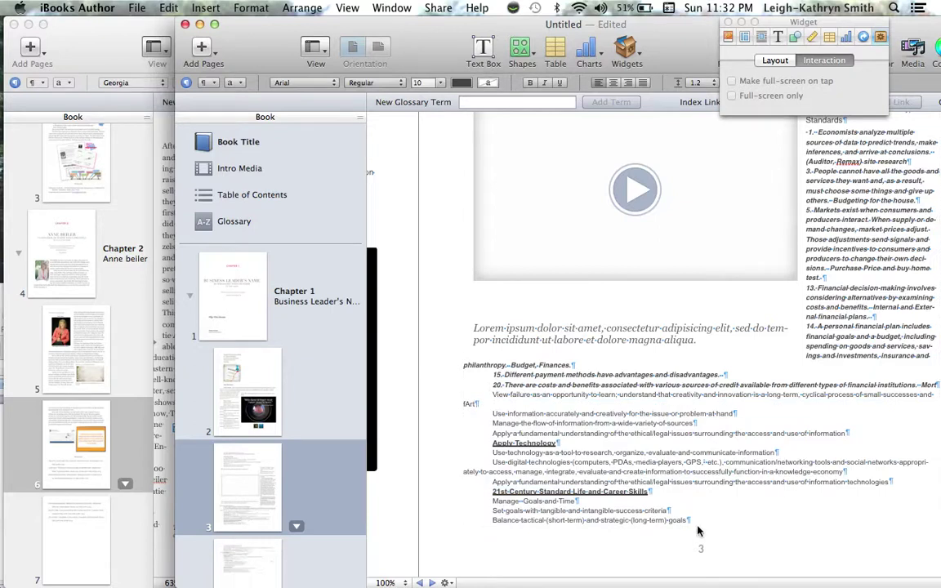
left_click(556, 433, "shift")
left_click(466, 404, "shift")
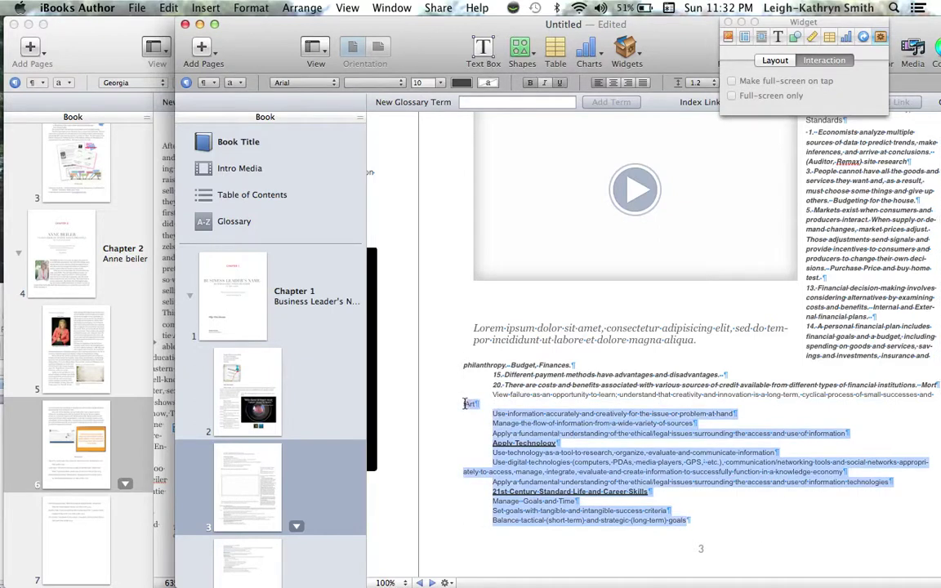
type("Utilize time and manage workload efficiently Self-Directed Learners Go beyond basic mastery of skills and/or curriculum to explore and expand one's own learning and opportunities to gain expertise Demonstrate initiative to advance skill levels towards a professional level Demonstrate commitment to learning as a lifelong process Reflect critically on past experiences in order to inform future progress Manage Projects Set and meet goals, even in the face of obstacles and competing pressure Prioritize, plan and manage work to achieve the intended result Produce Results Demonstrate additional attributes associated with producing high-quality products including the abilities to: Work positively and ethically Manage time and projects effectively")
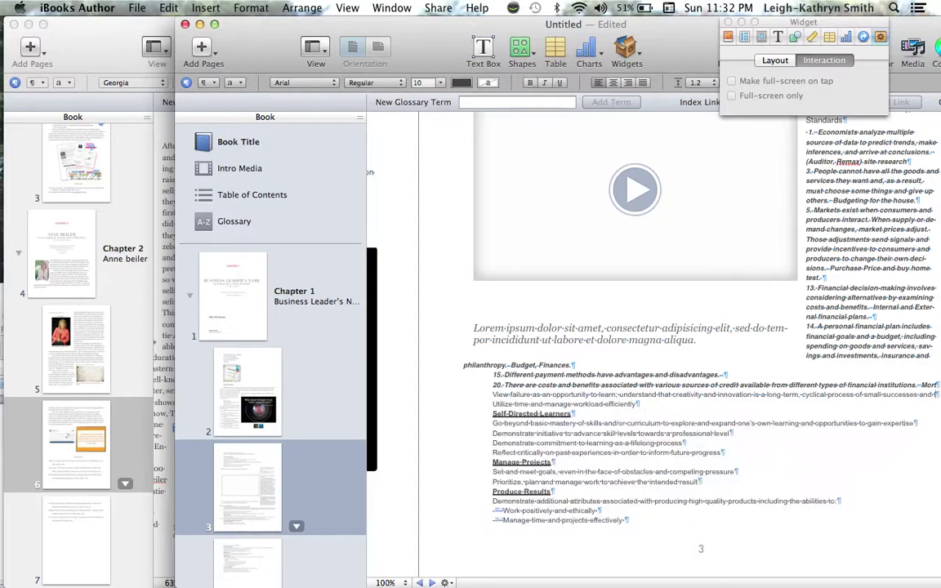
Insert a page break before item 20 of the standards list on page 3.
double_click(495, 385)
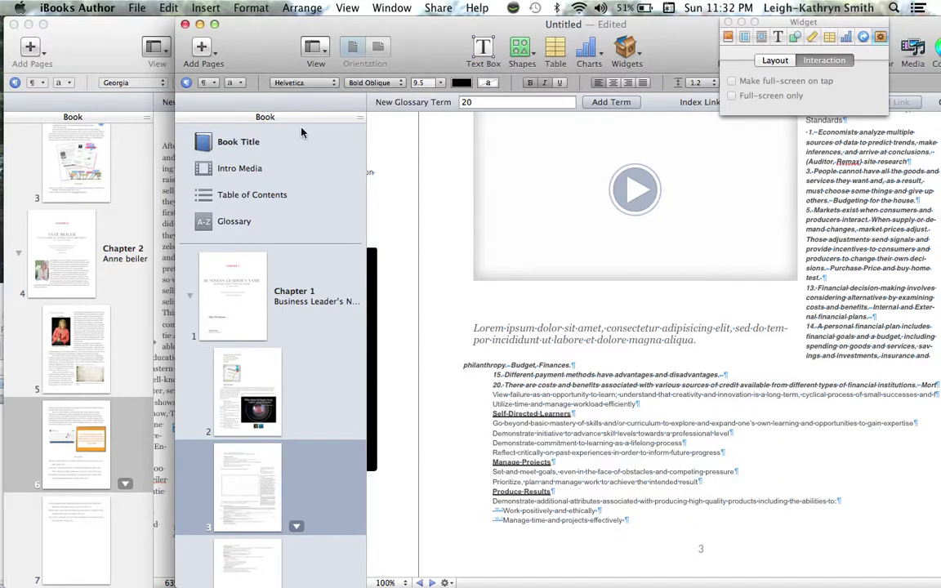
left_click(205, 9)
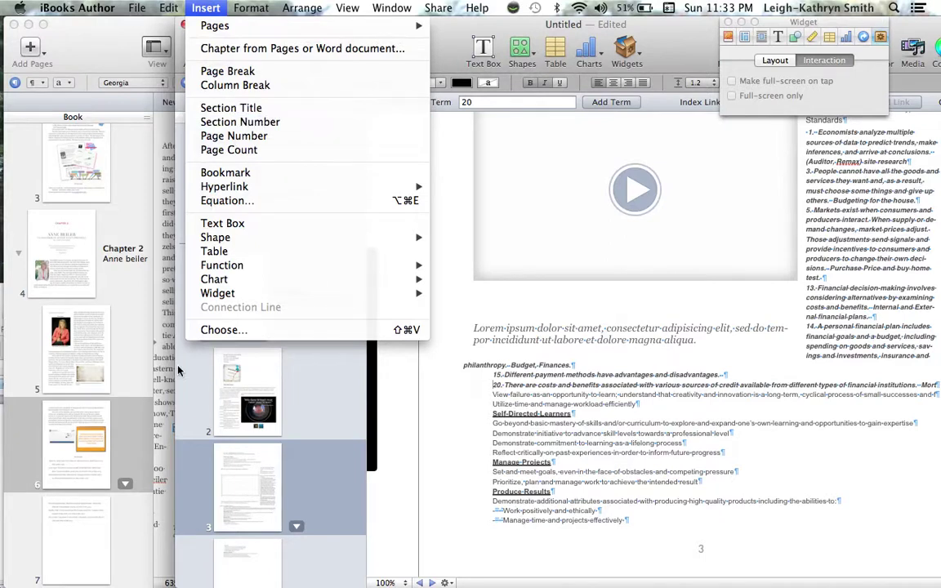
left_click(242, 556)
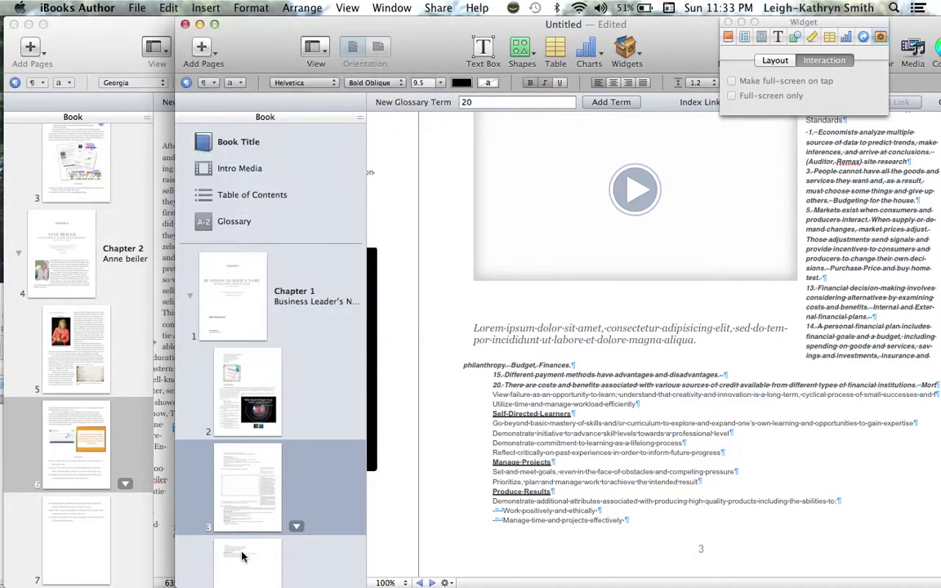
scroll(242, 556, "down", 5)
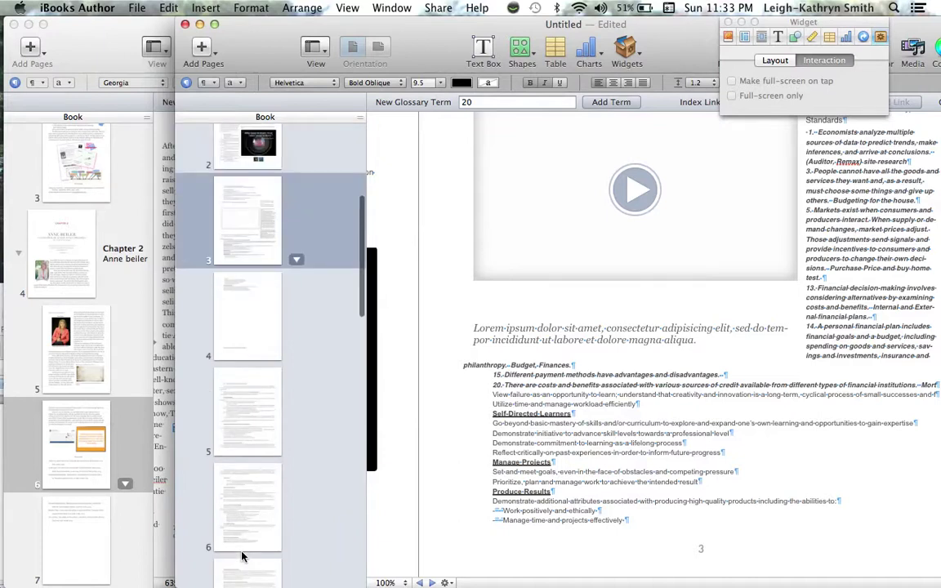
scroll(242, 556, "up", 1)
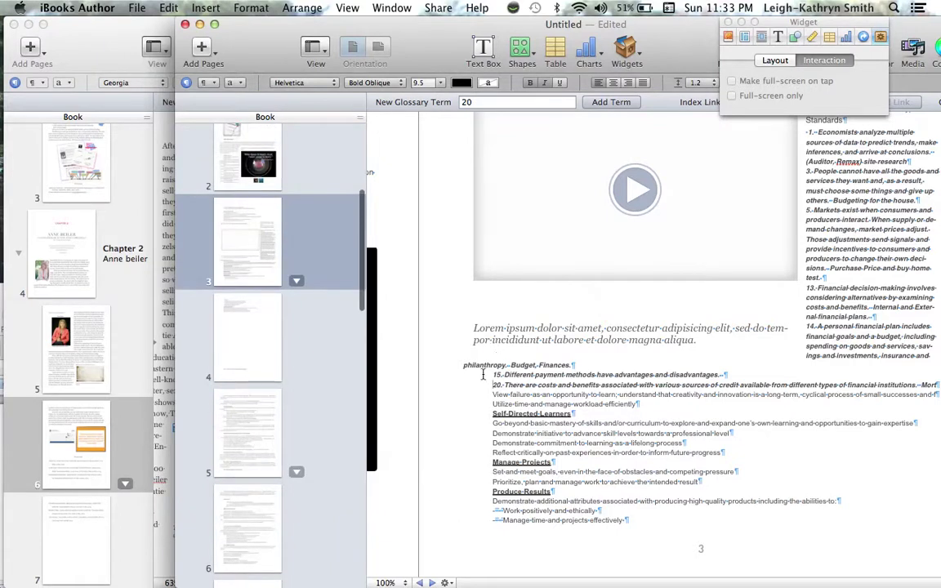
left_click(206, 8)
mouse_move(217, 29)
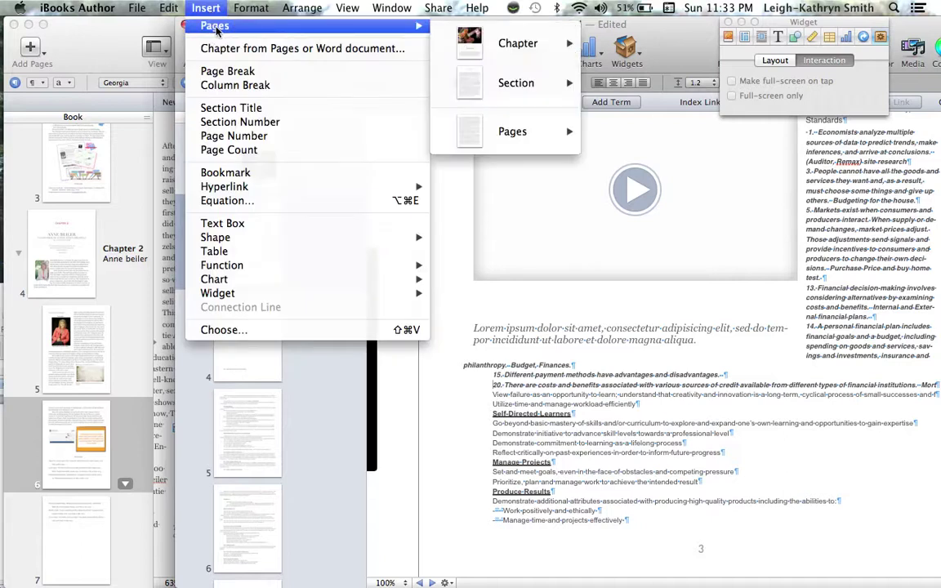
mouse_move(384, 10)
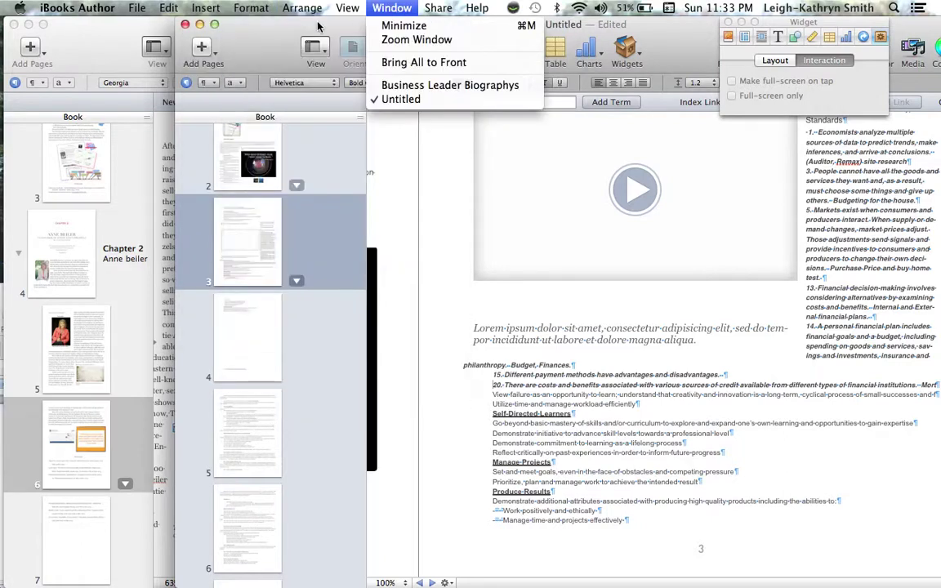
mouse_move(203, 10)
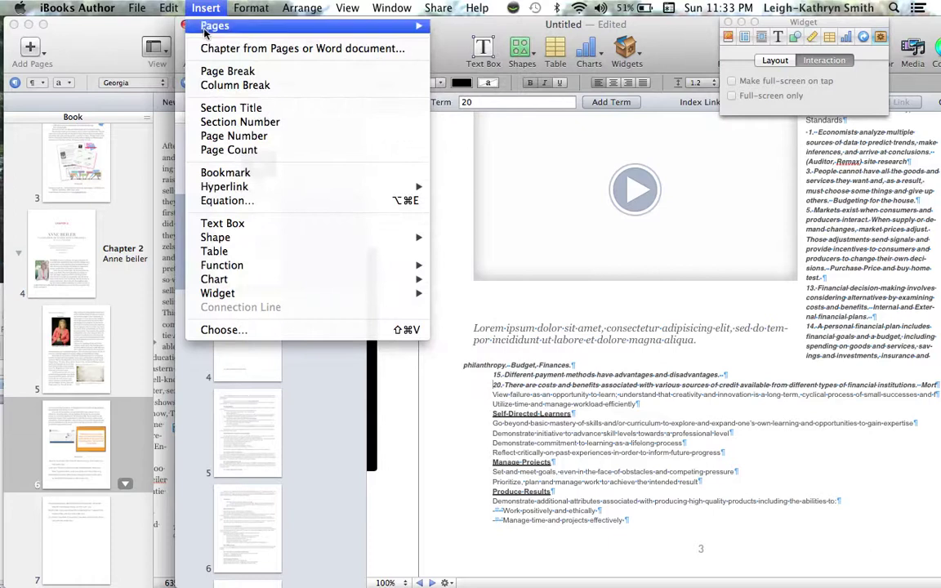
left_click(215, 72)
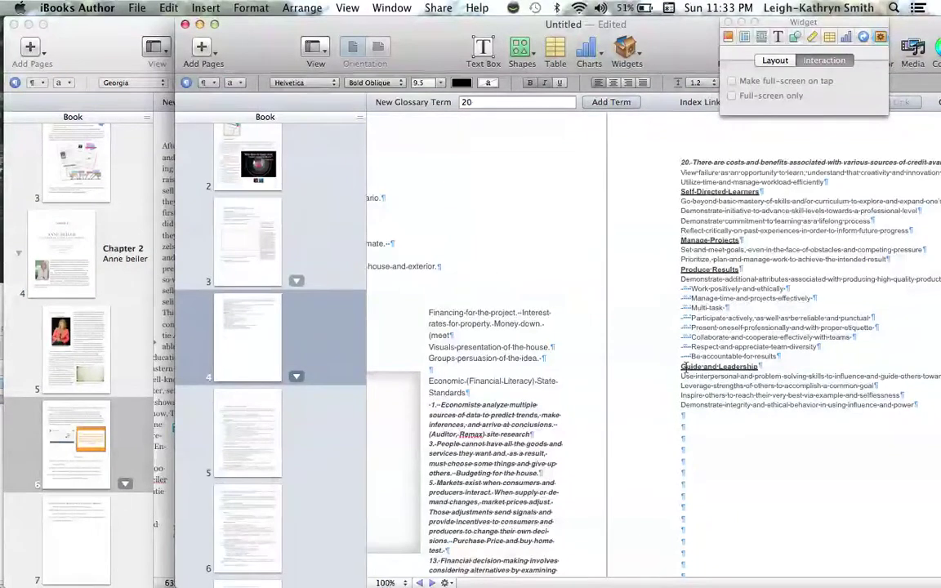
Shift the book window aside and add the heading "Works Cited" on a blank line below the Guide and Leadership list on page 4.
scroll(686, 372, "left", 2)
left_click_drag(680, 25, 551, 31)
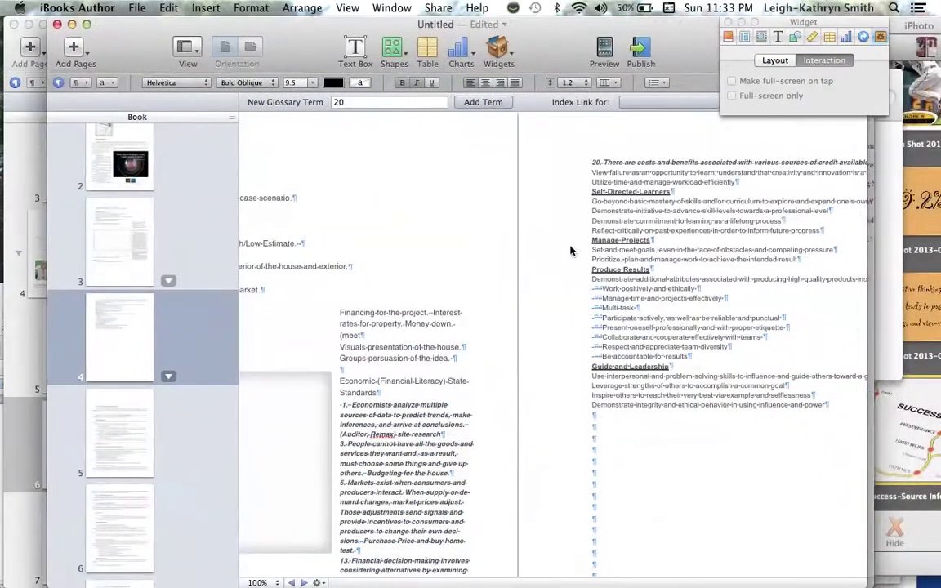
left_click(600, 437)
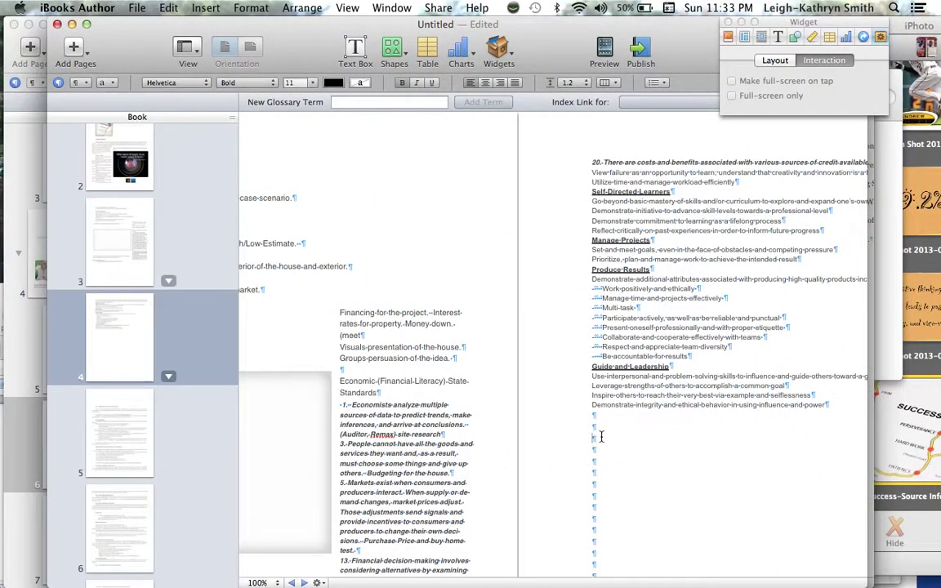
type("Works")
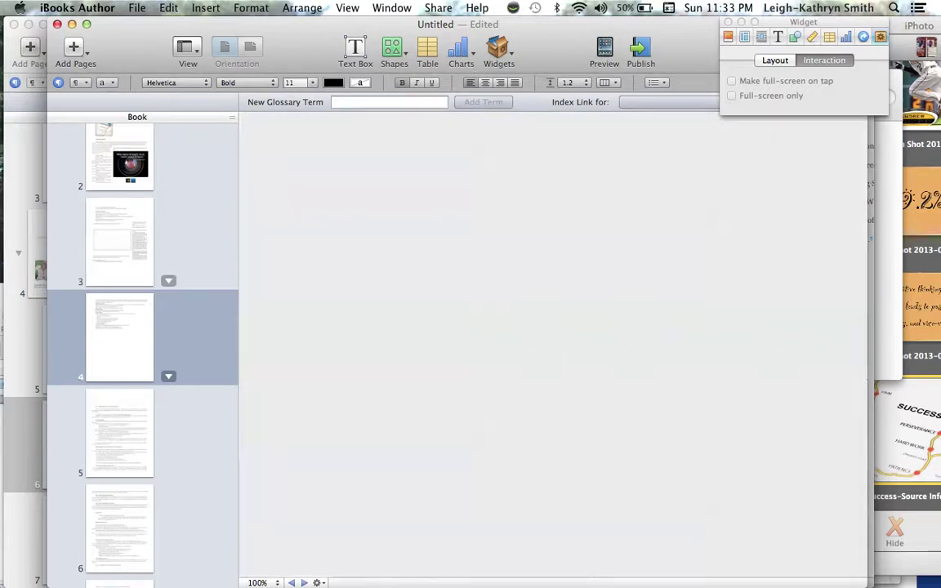
type(" Cited")
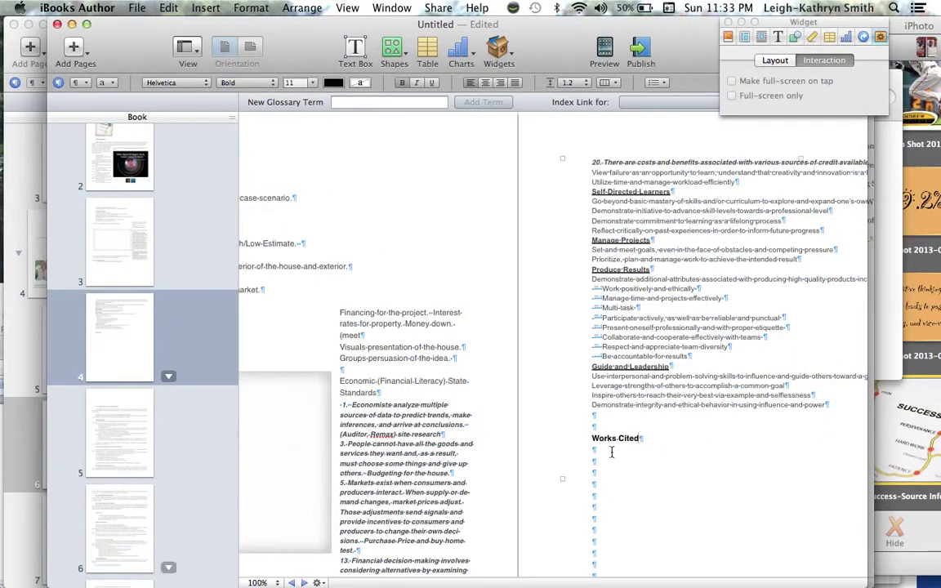
Add a solid 1 pt border rule to the blank line directly above the "Works Cited" heading on page 4.
left_click(600, 429)
left_click(743, 38)
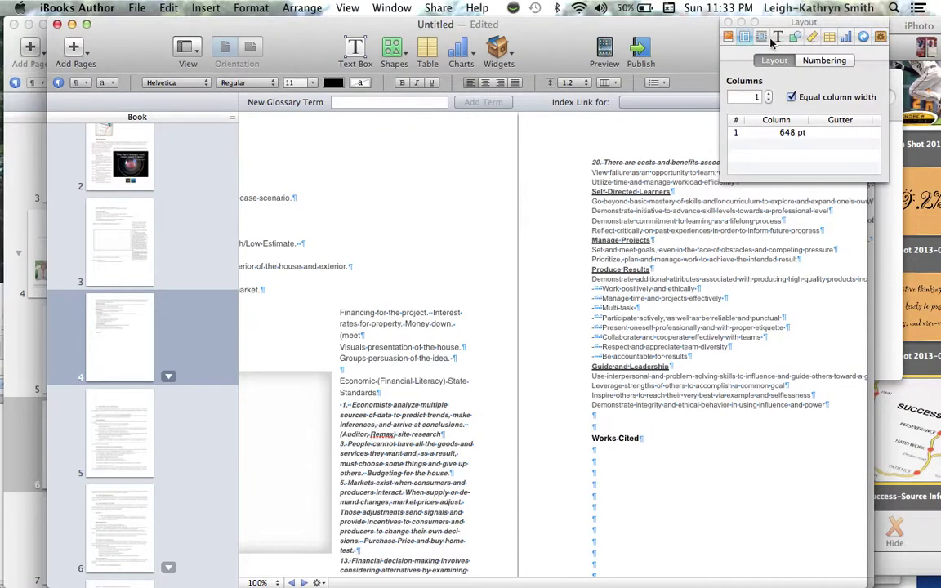
left_click(811, 62)
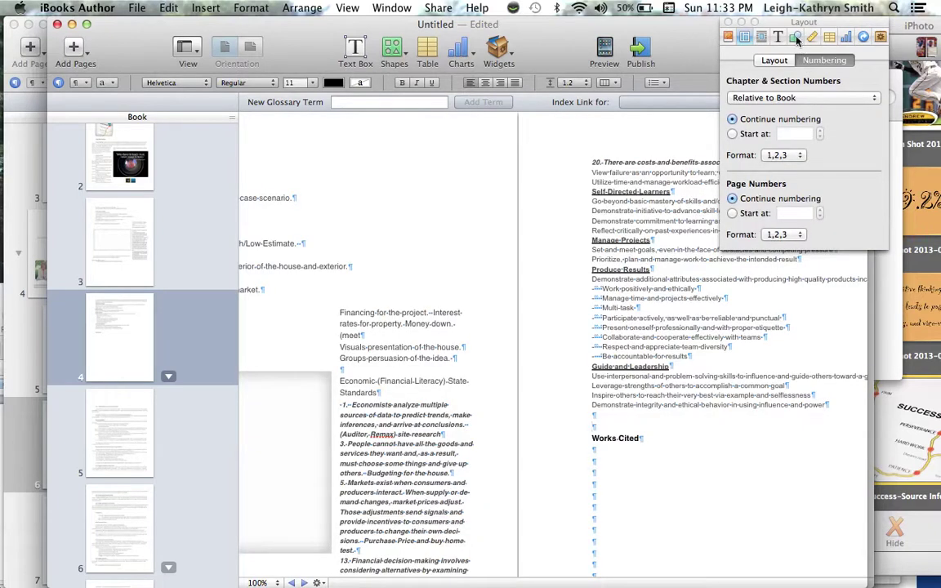
left_click(796, 38)
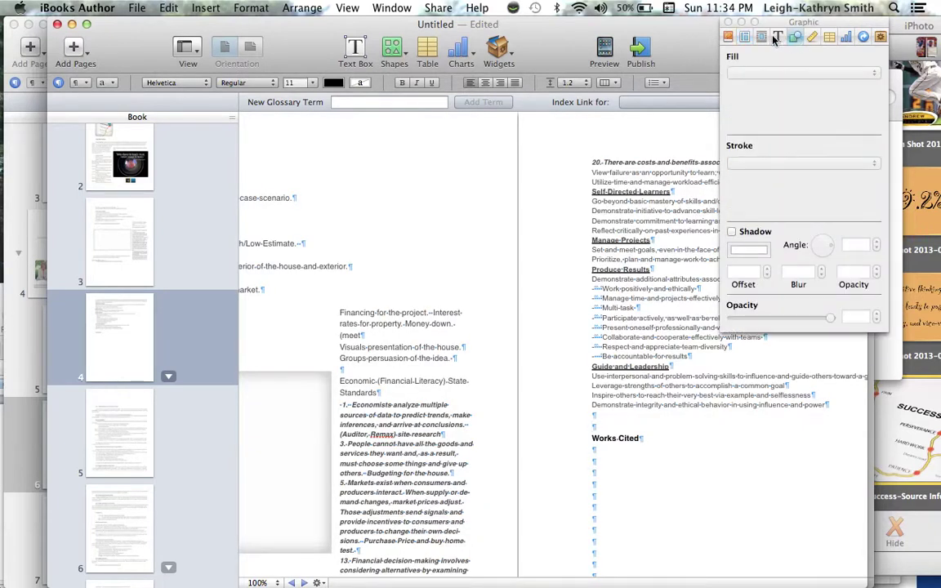
left_click(776, 38)
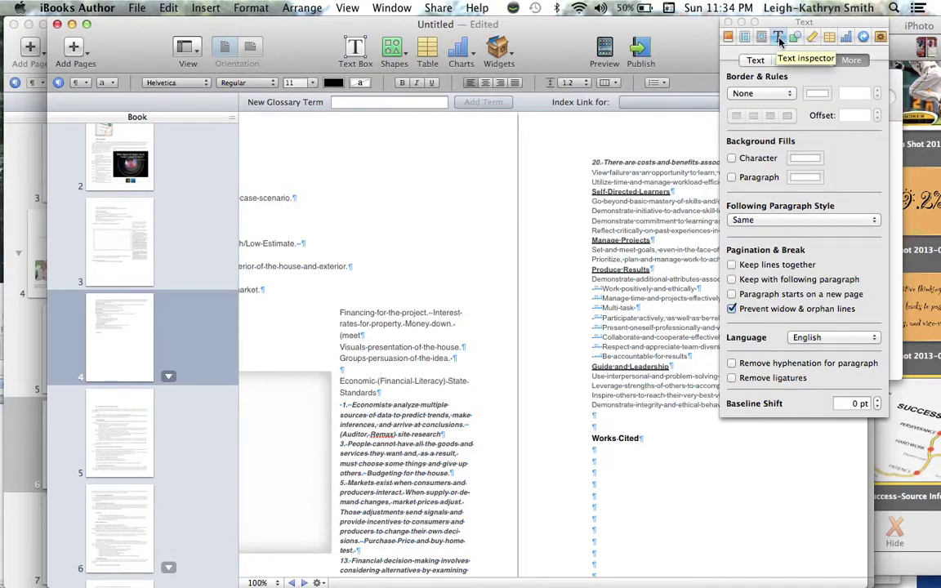
left_click(757, 62)
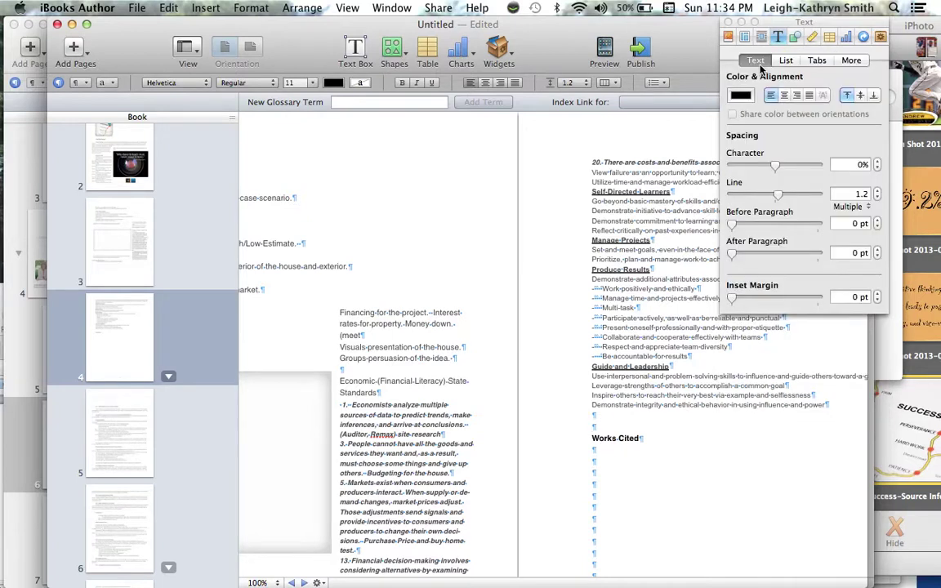
left_click(852, 60)
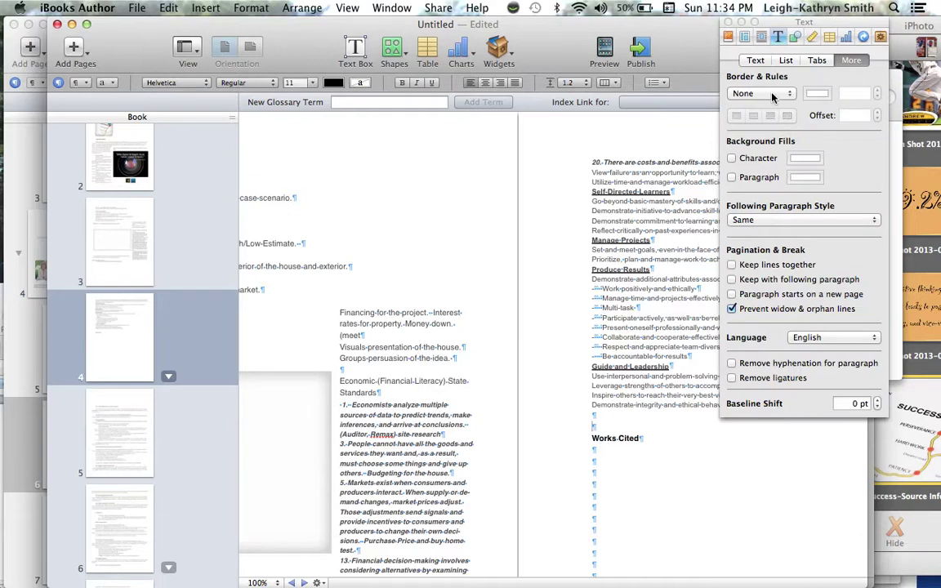
left_click(773, 94)
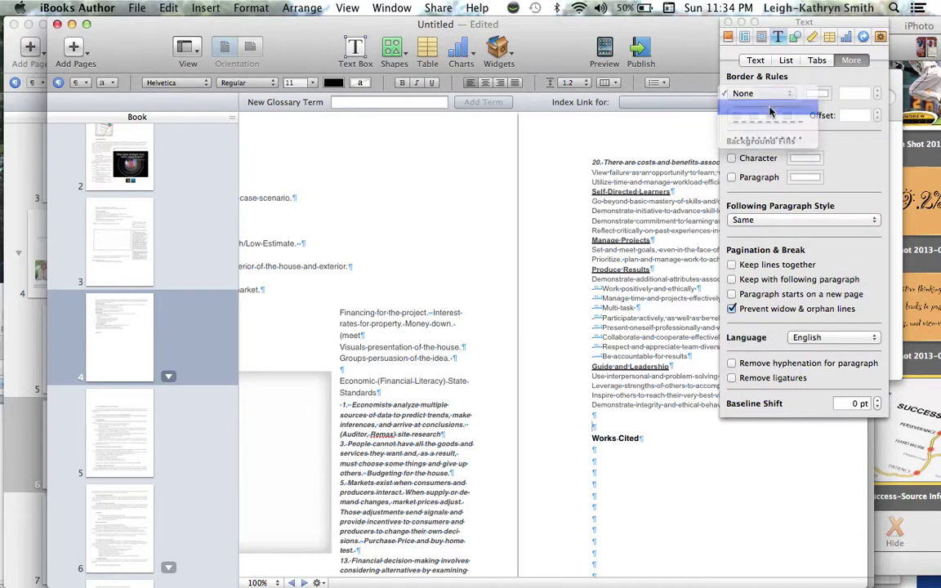
left_click(770, 110)
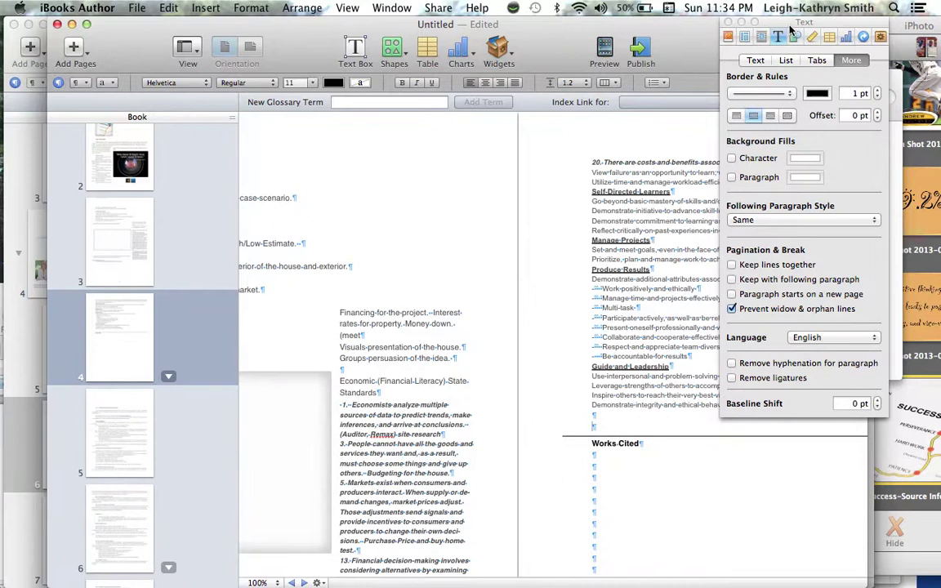
Colour the rule above "Works Cited" with the Cantaloupe crayon, and close the colour and inspector windows.
left_click_drag(791, 30, 835, 30)
left_click(865, 94)
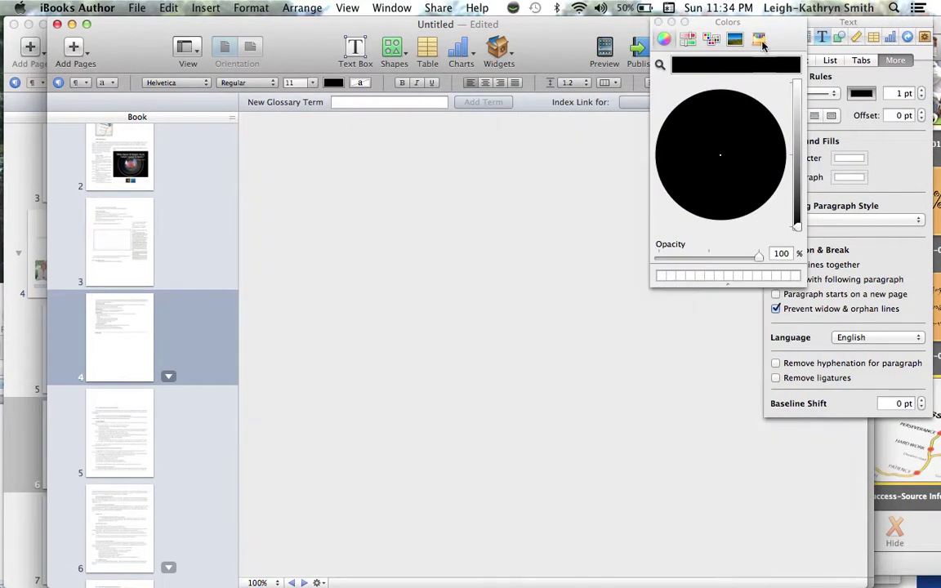
left_click(759, 38)
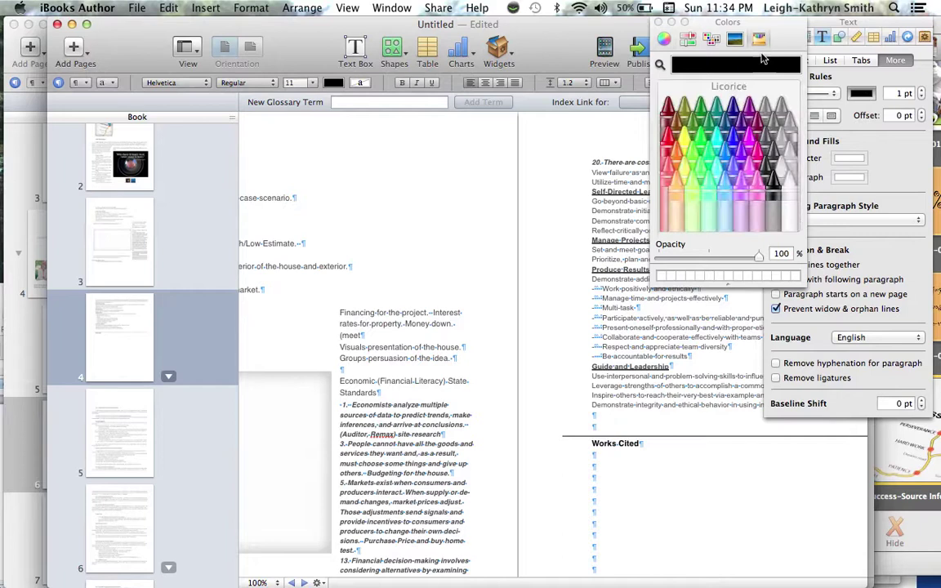
left_click(676, 192)
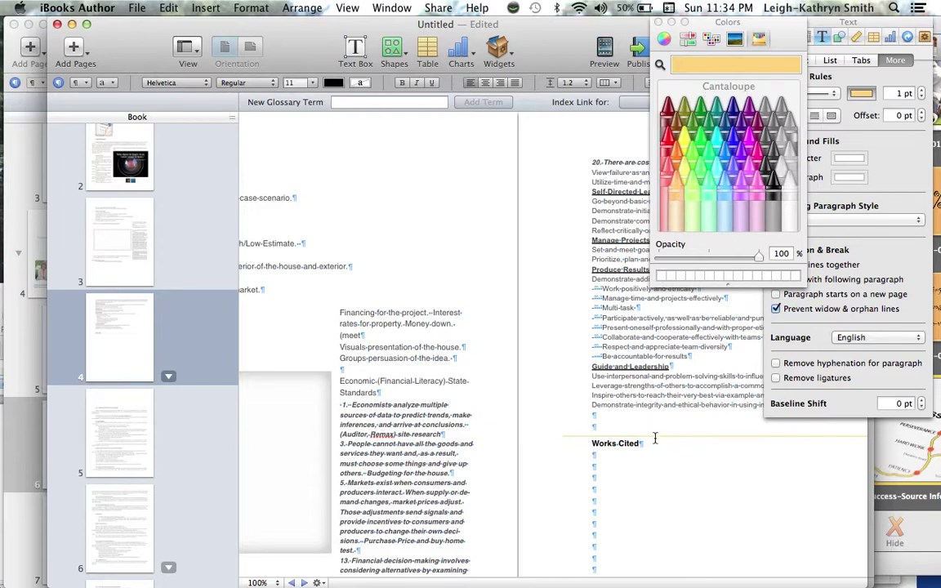
left_click(659, 23)
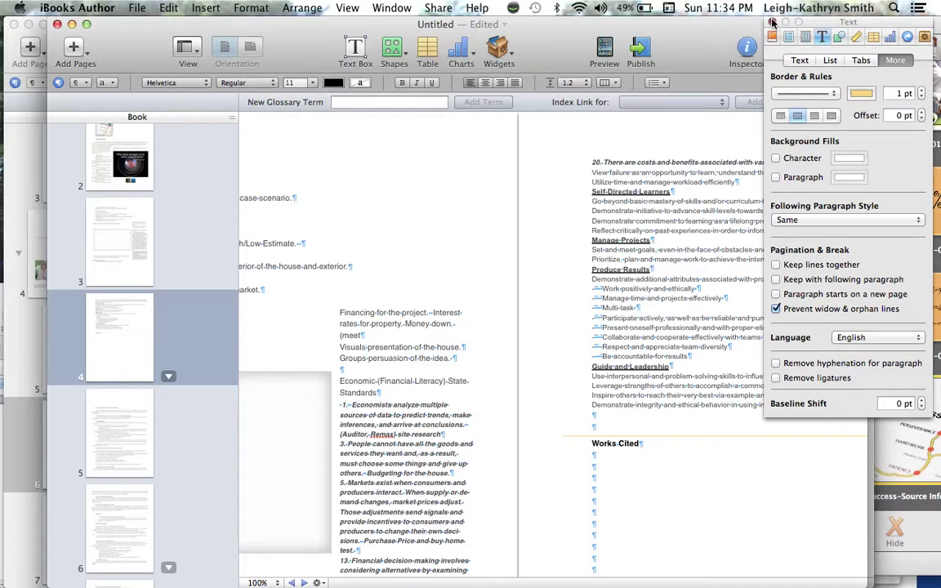
left_click(773, 22)
Centre the "Works Cited" heading and fill the second line below it with placeholder citation text, starting "knsfds fsfdvhrowu", that wraps onto another line.
triple_click(625, 445)
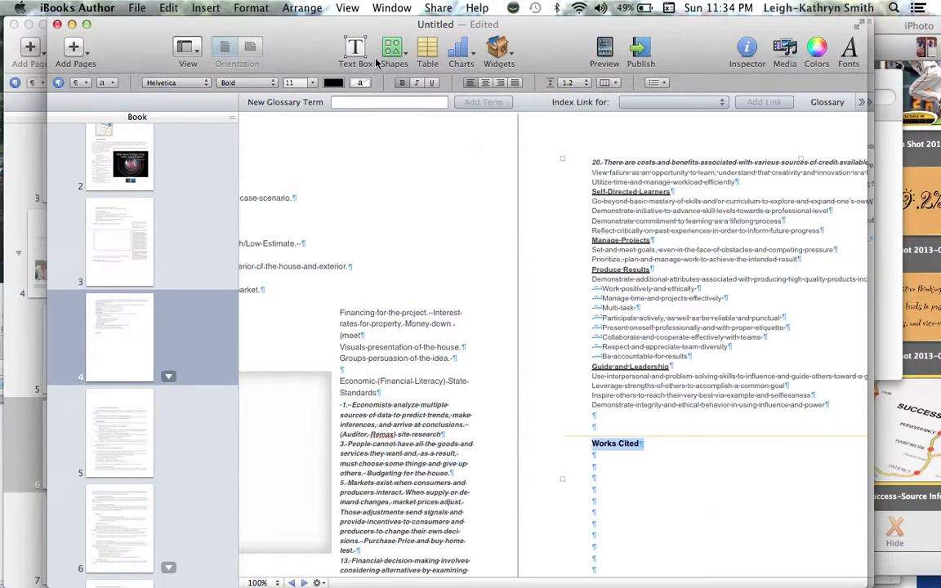
left_click(485, 82)
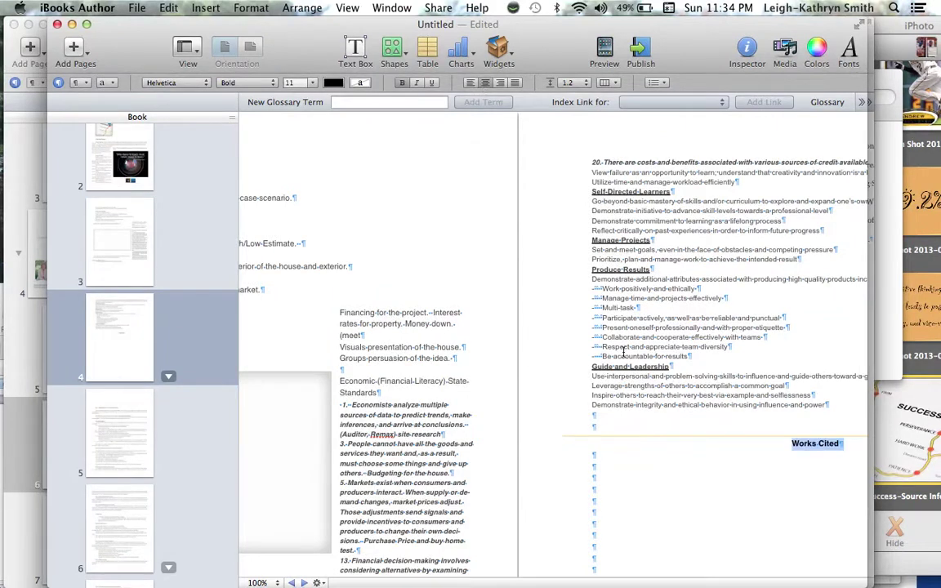
right_click(613, 470)
left_click(597, 472)
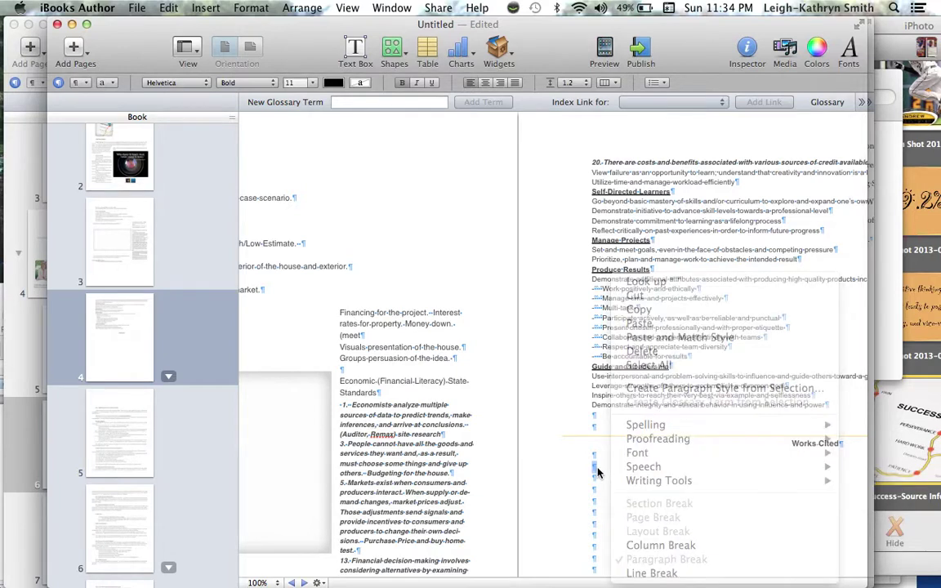
type("knsfds fsfdvhrowu fsd ;soeu 'weotg asduf rta guf erug aer;fgu aorg a'rfu aofgu 'eru ge'rg gv 'd")
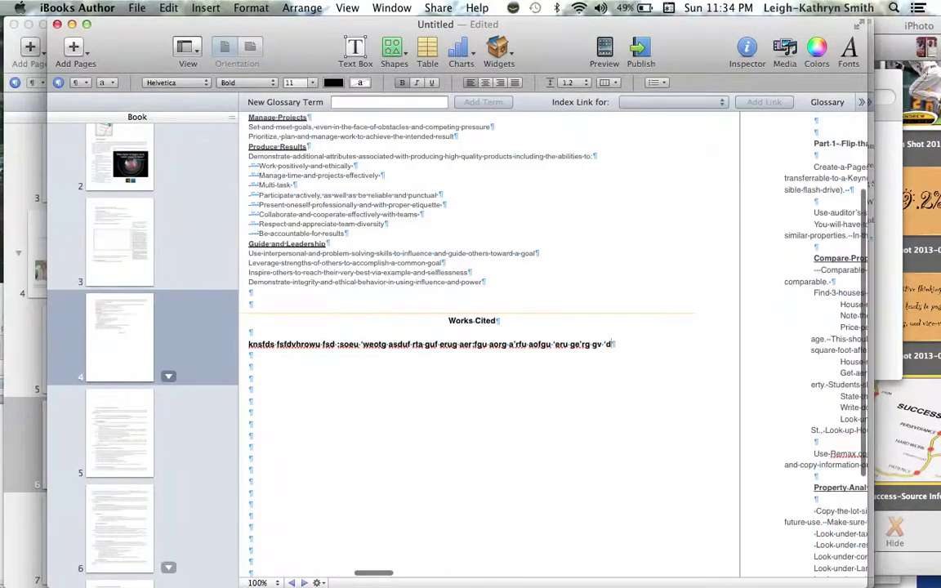
type("u g'eorg sd' ufg'drug ")
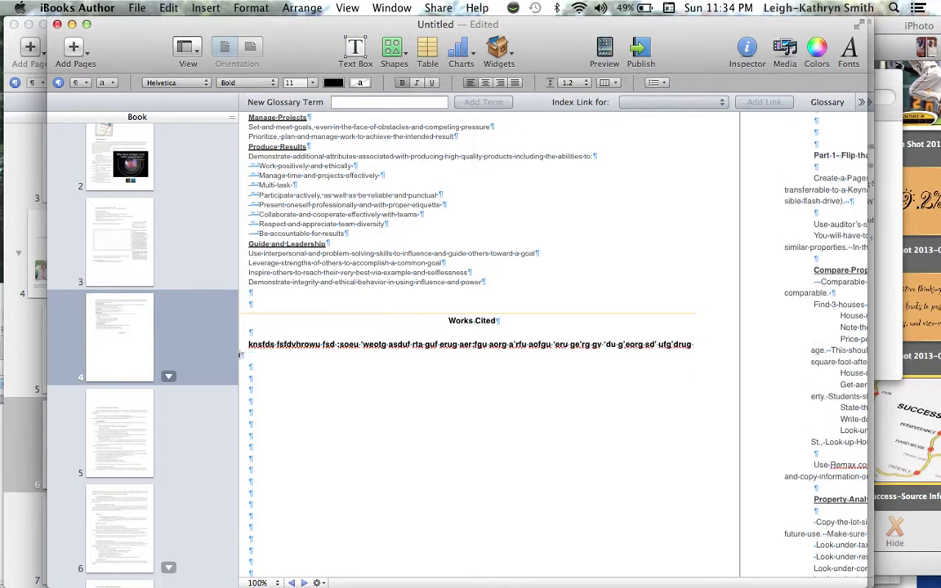
type("f gu'erut :eru g'd0 g'eru g'rd ugd")
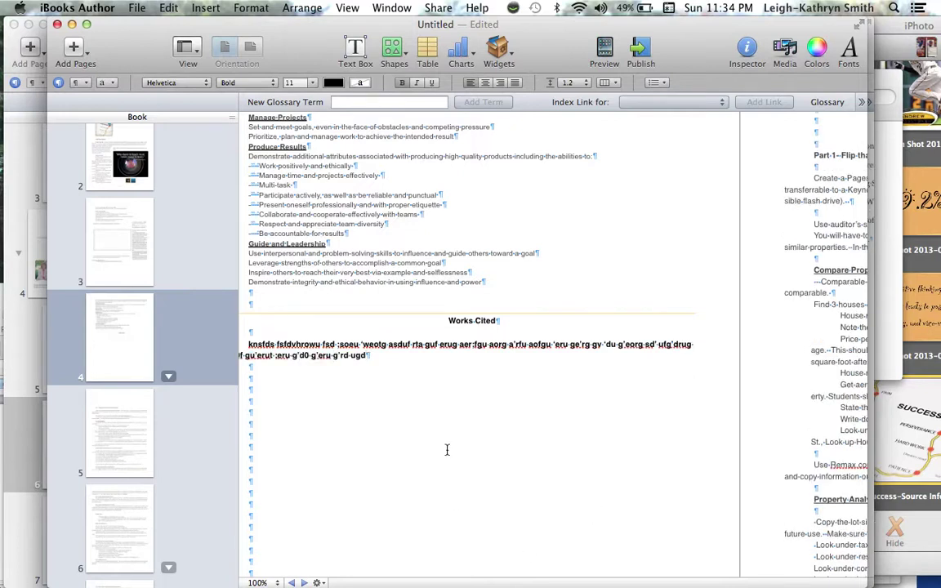
Examine the text, list, layout, wrap, graphic and metrics settings available for the placeholder citation paragraph under "Works Cited".
scroll(451, 457, "left", 3)
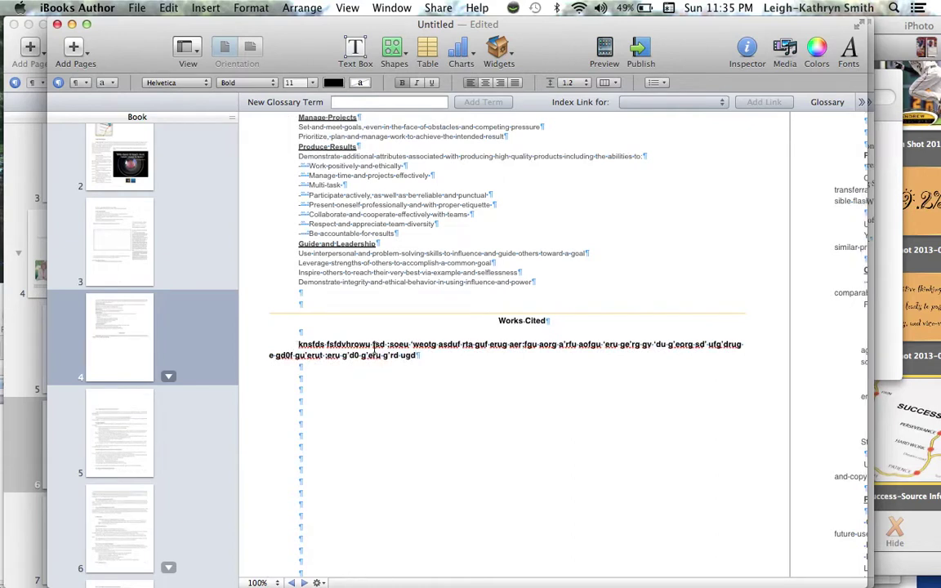
left_click(750, 48)
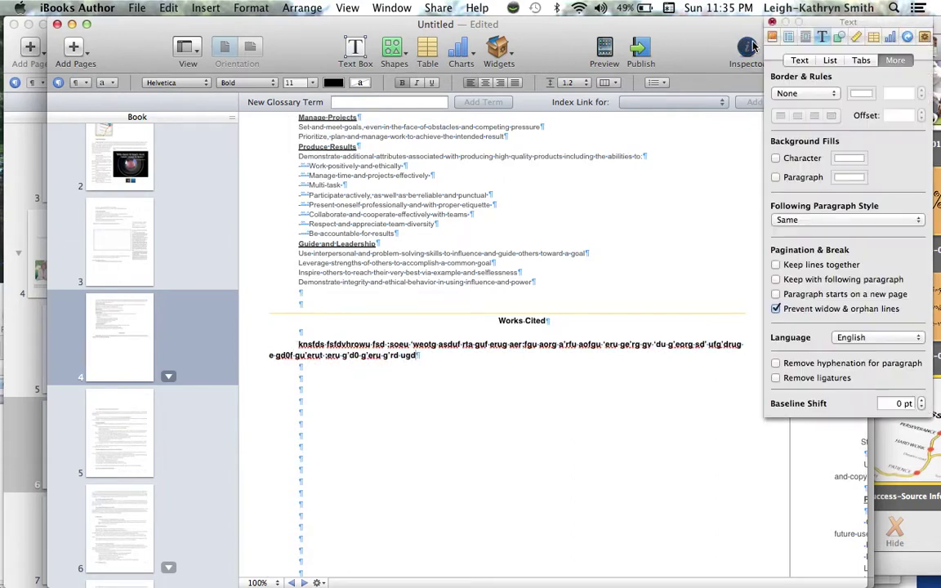
double_click(346, 344)
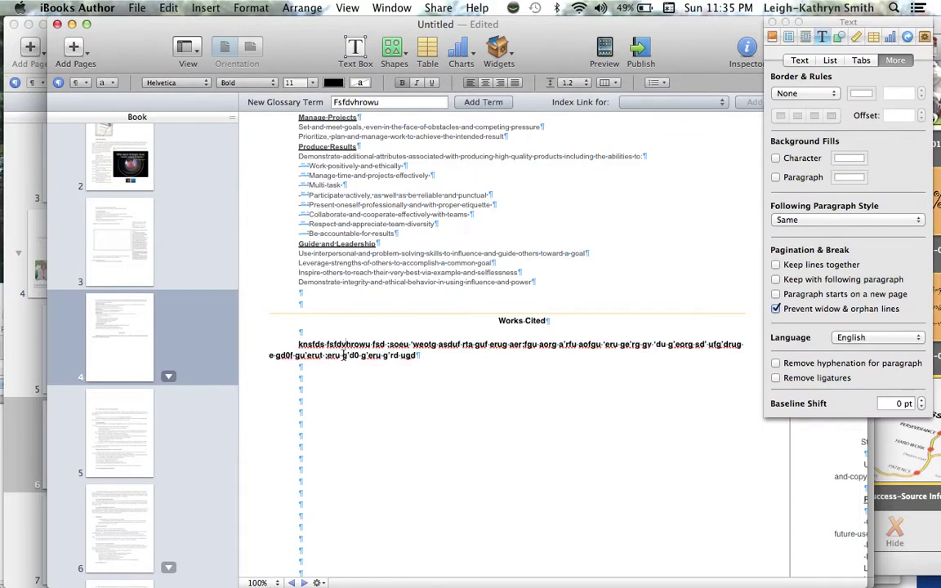
left_click(799, 61)
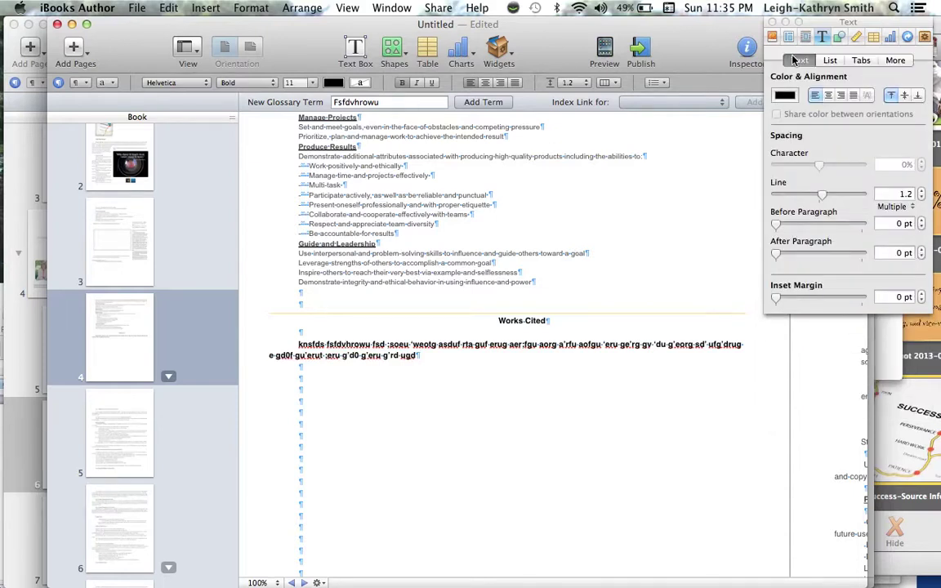
left_click(830, 61)
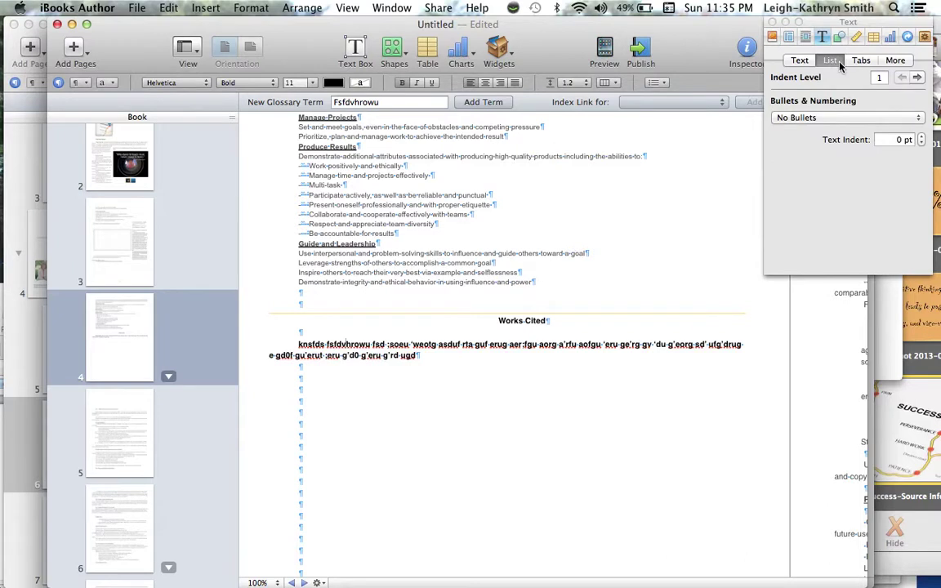
left_click(790, 38)
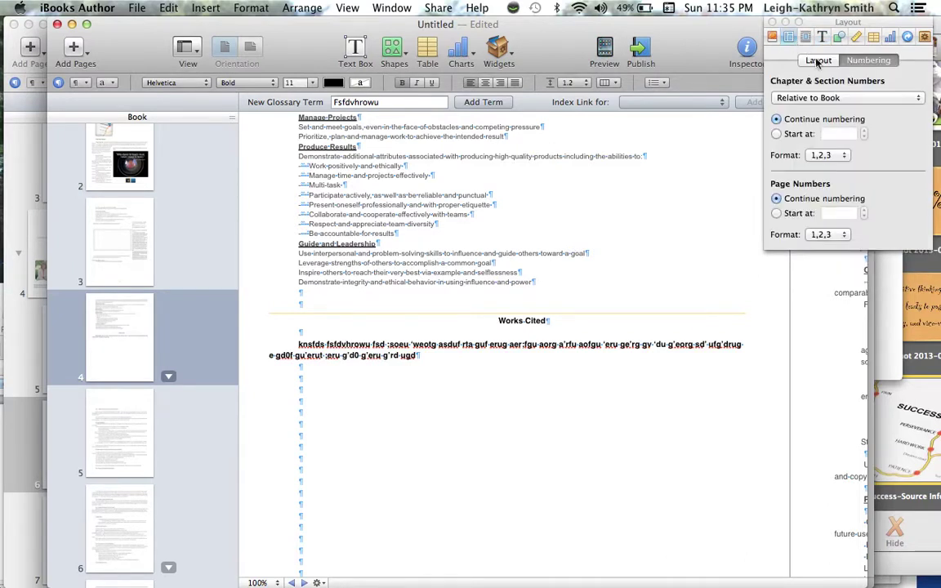
left_click(817, 61)
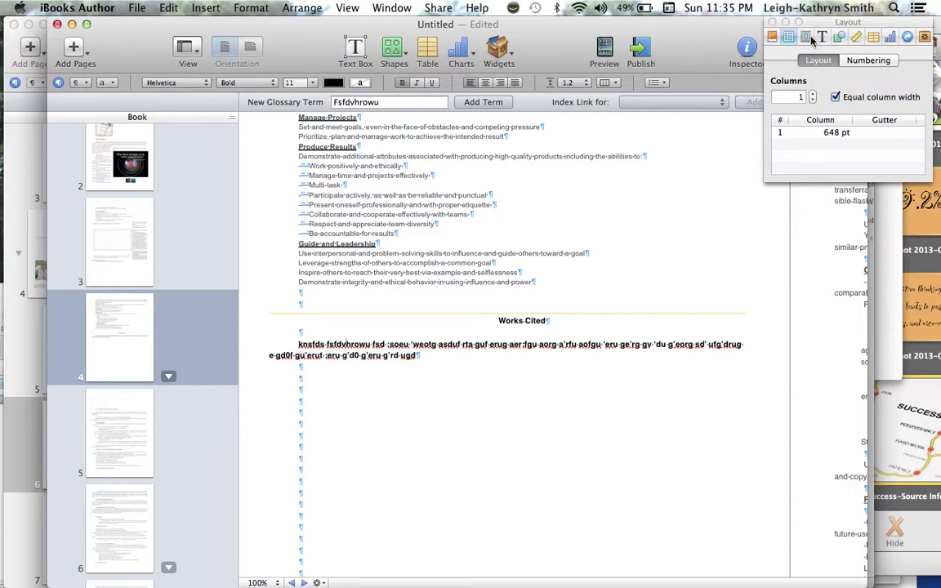
left_click(811, 37)
left_click(821, 38)
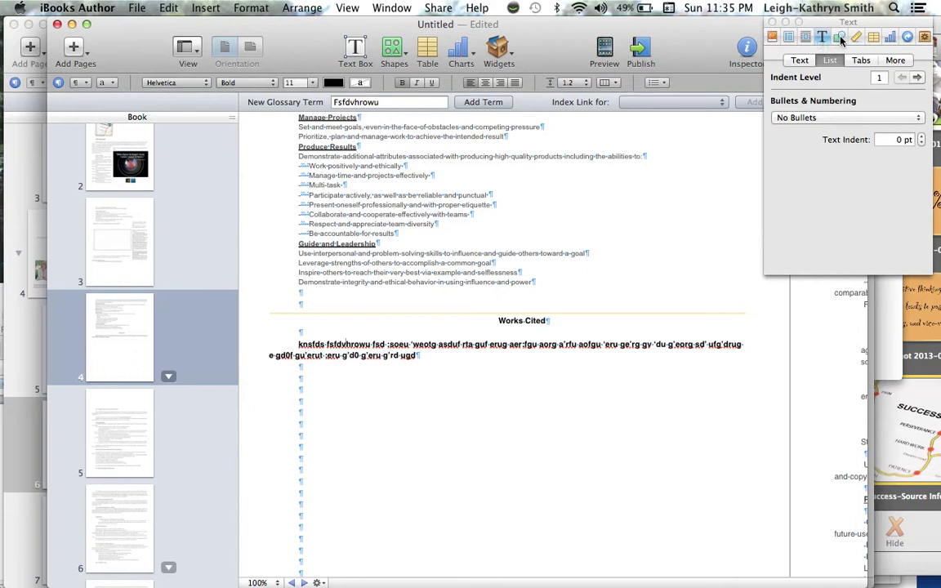
left_click(840, 39)
left_click(859, 38)
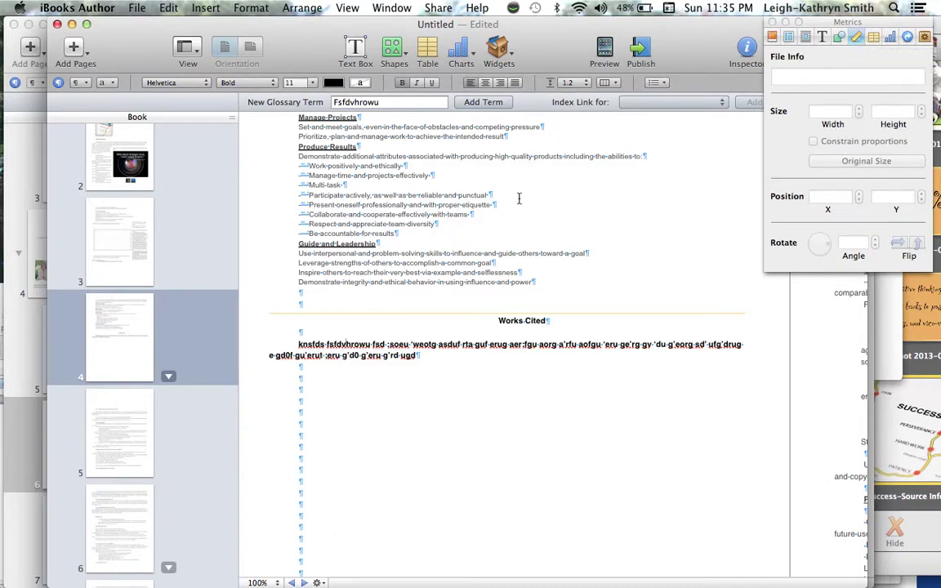
left_click(386, 344)
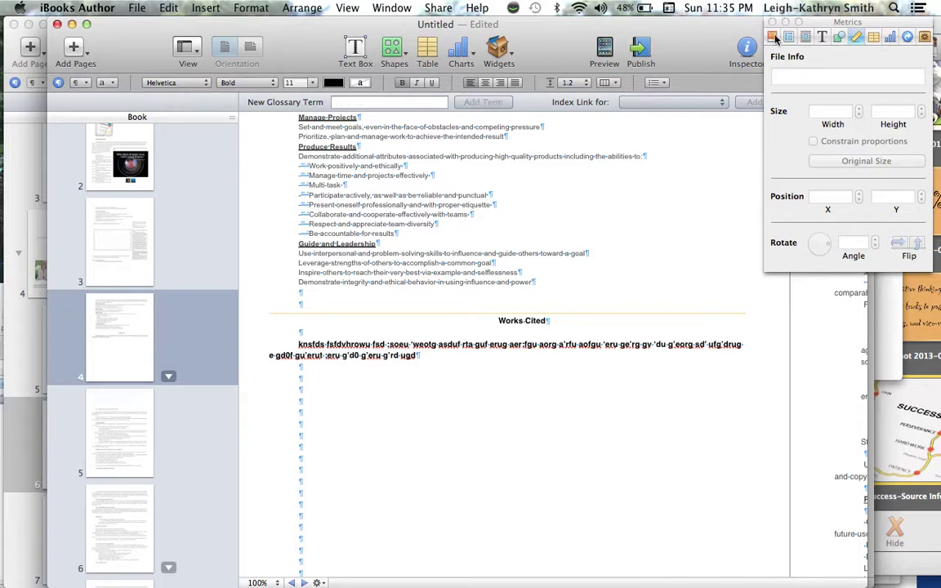